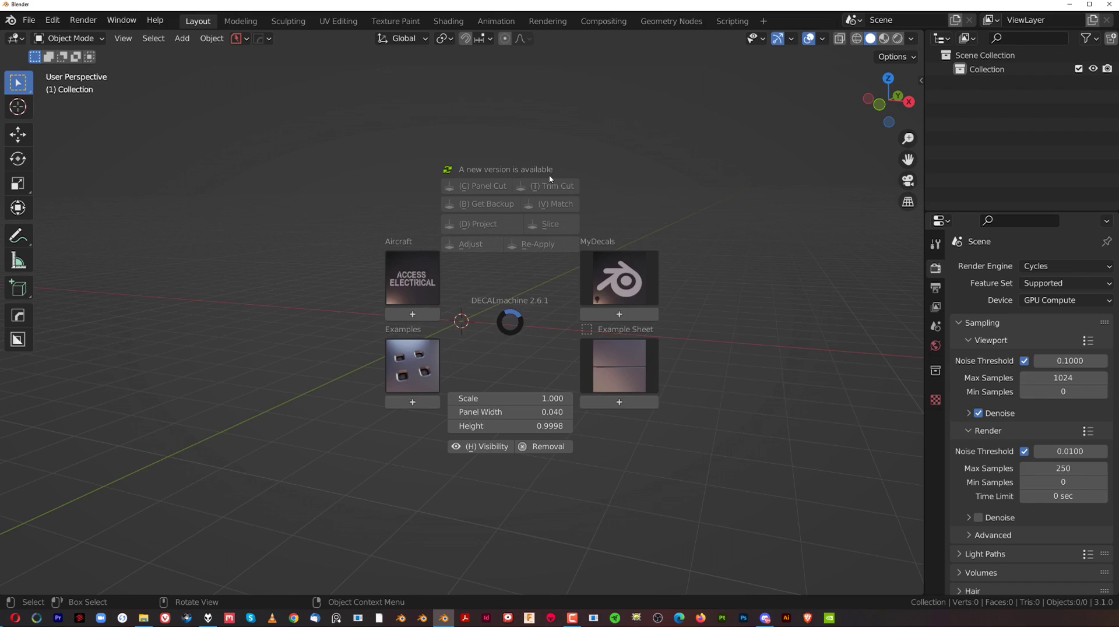
# - Disable the DECALmachine add-on in the preferences, then save and close the preferences
pyautogui.press('Escape')
pyautogui.click(52, 20)
pyautogui.click(87, 218)
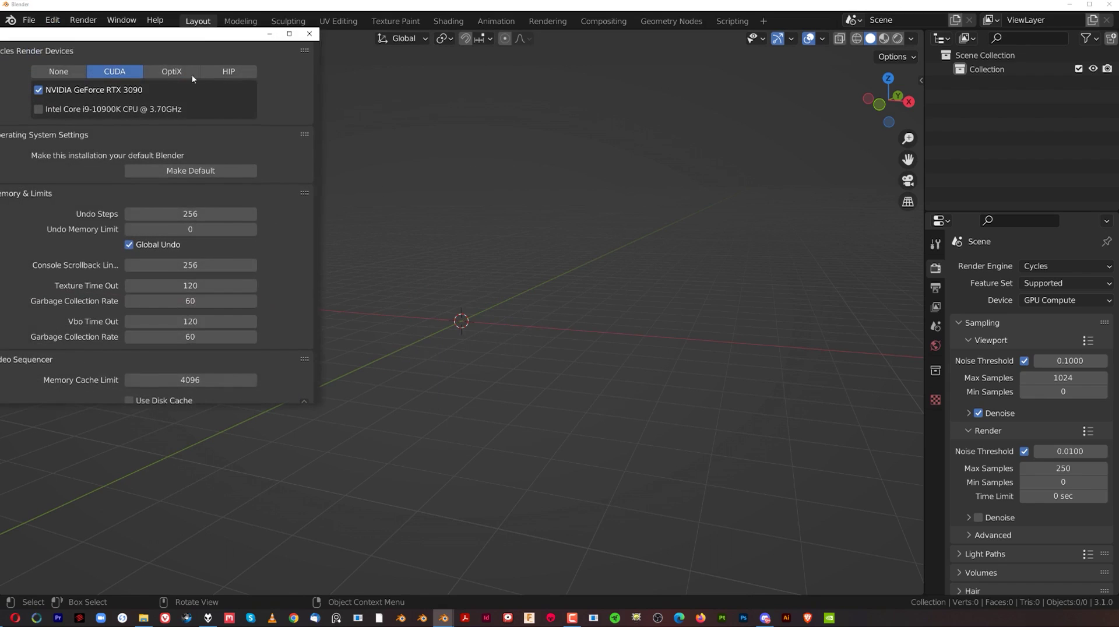
pyautogui.moveTo(184, 37); pyautogui.dragTo(614, 76)
pyautogui.click(344, 206)
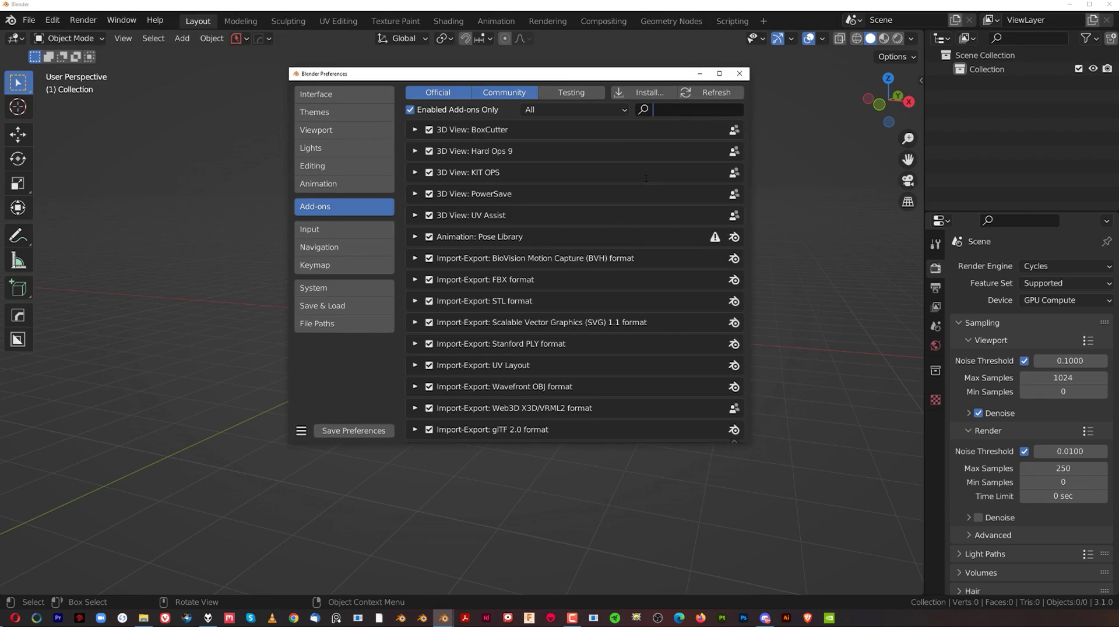
pyautogui.write('dec')
pyautogui.click(429, 129)
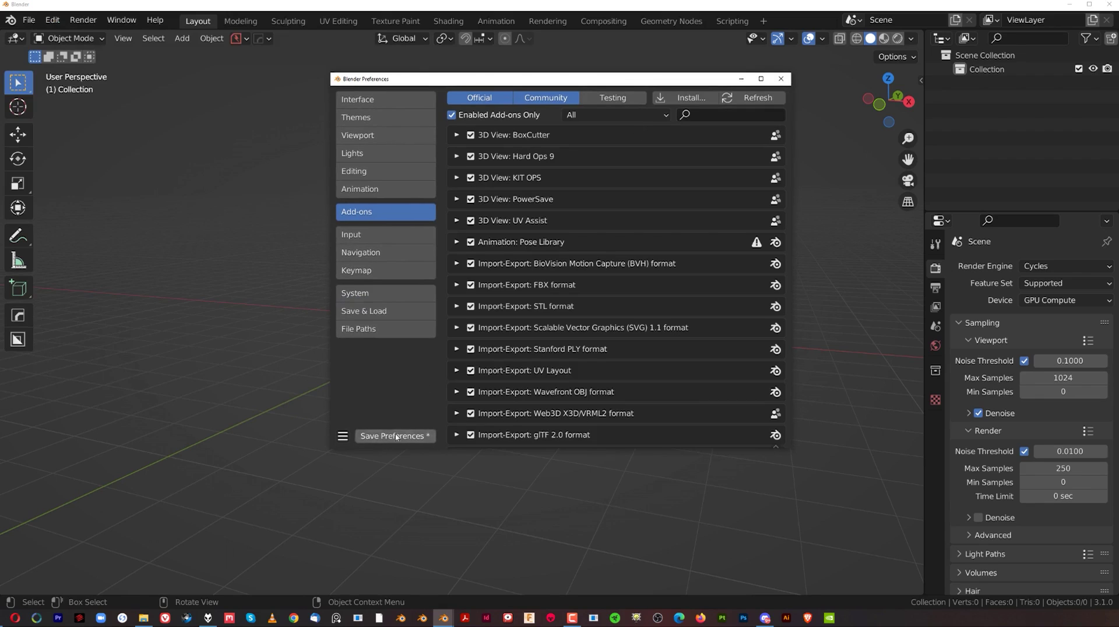
pyautogui.click(395, 436)
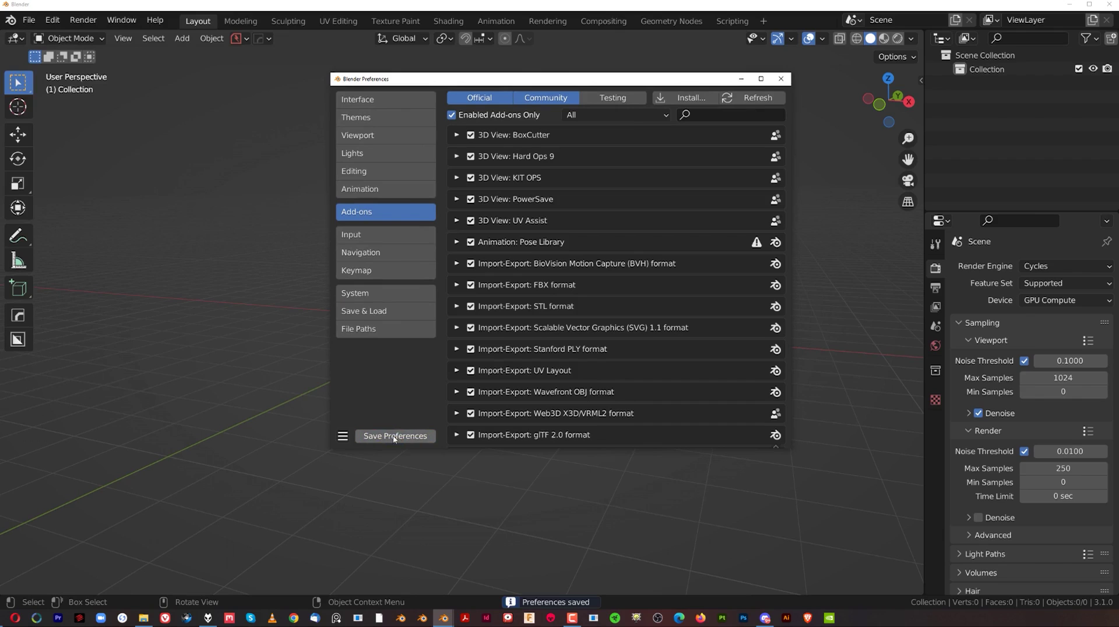
pyautogui.click(781, 78)
# - Quit Blender without saving the untitled scene and launch it again
pyautogui.click(1109, 4)
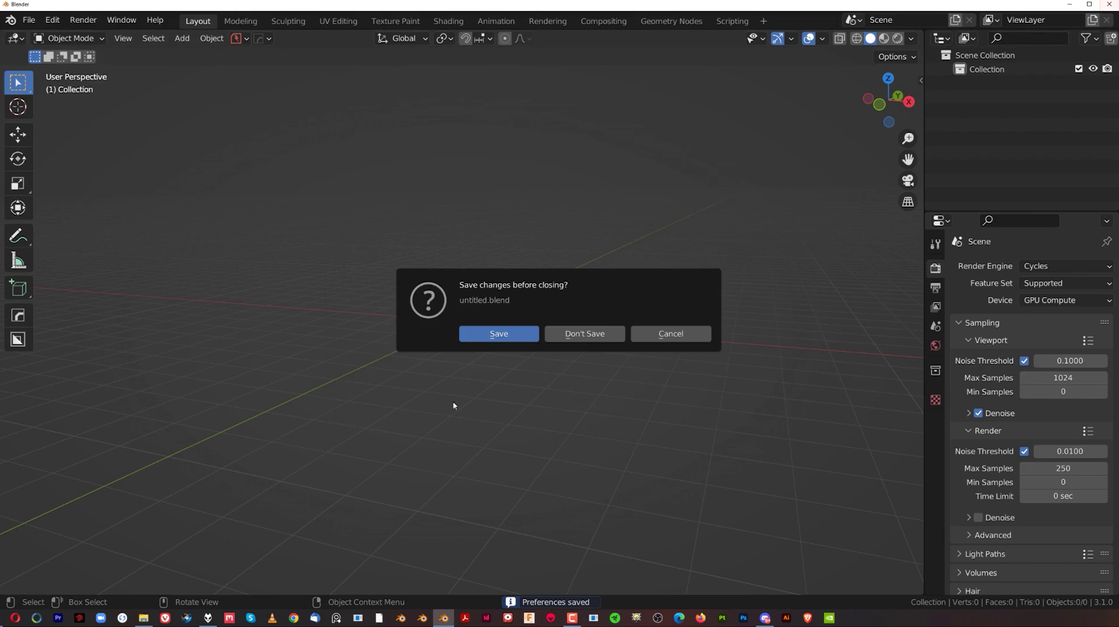
pyautogui.click(584, 334)
pyautogui.click(444, 617)
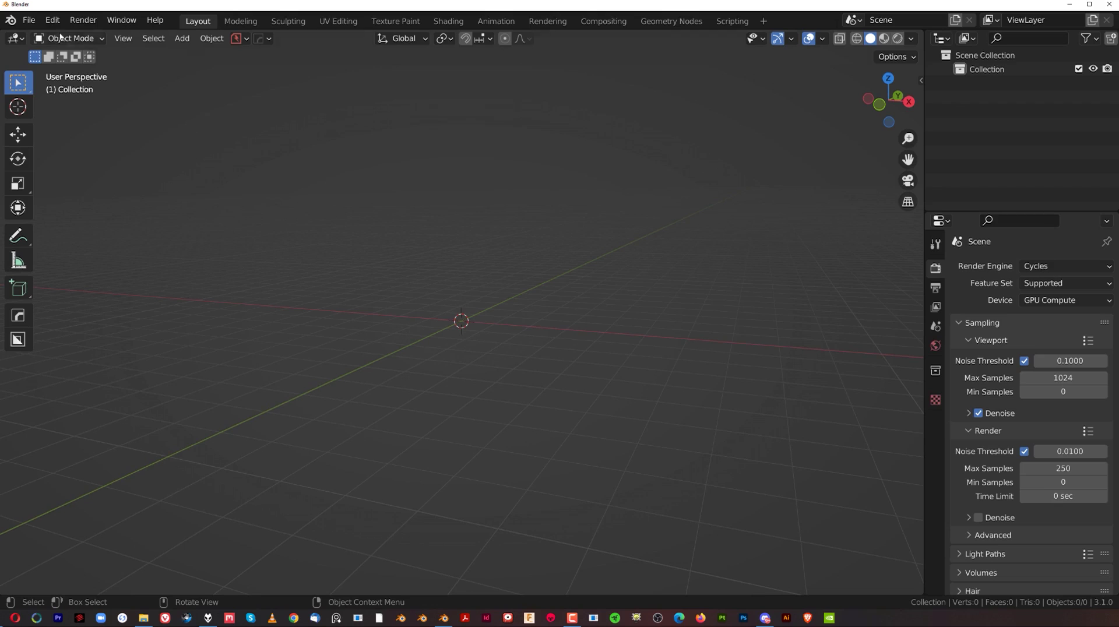
# - Find the disabled DECALmachine add-on by searching all add-ons for "dec", uninstall it, and save the preferences
pyautogui.click(53, 20)
pyautogui.click(88, 218)
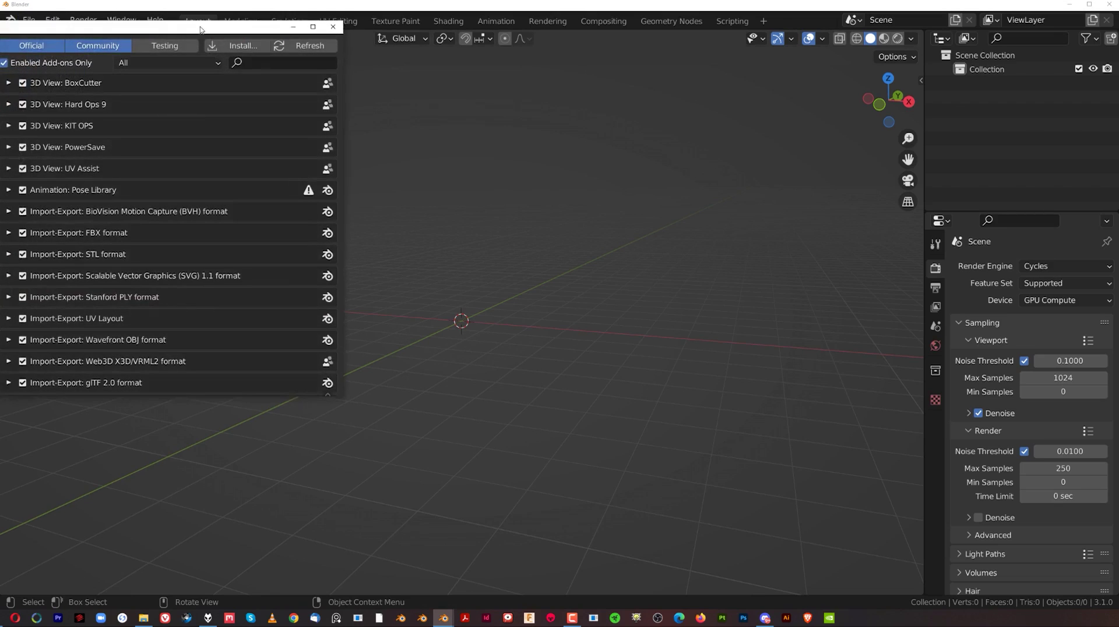
pyautogui.click(647, 120)
pyautogui.write('dec')
pyautogui.click(374, 119)
pyautogui.click(376, 141)
pyautogui.click(641, 231)
pyautogui.click(604, 298)
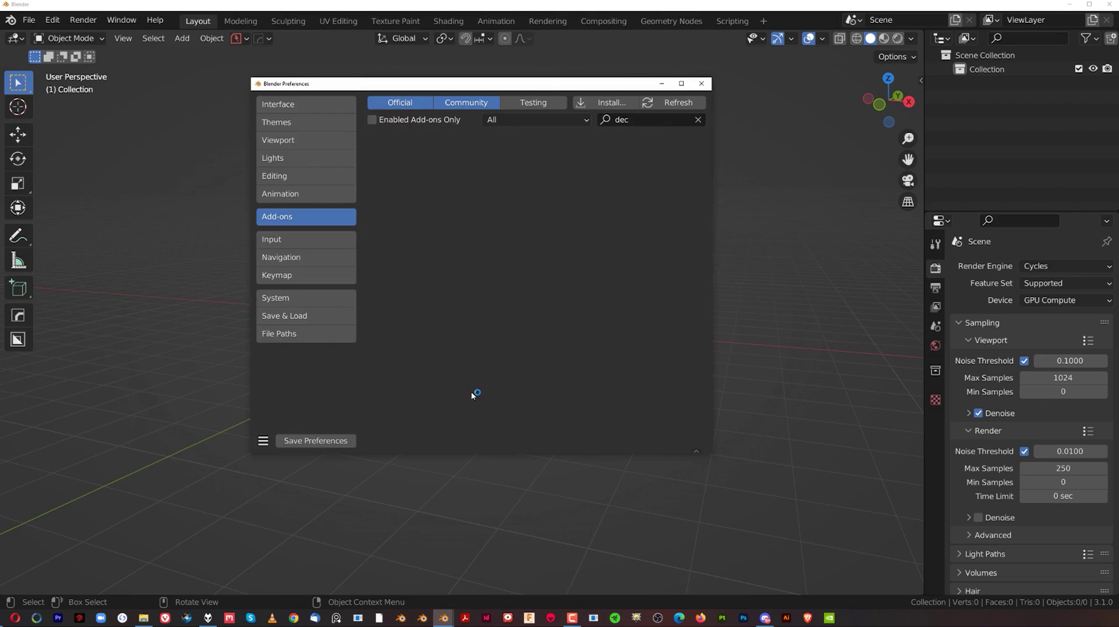
pyautogui.click(315, 441)
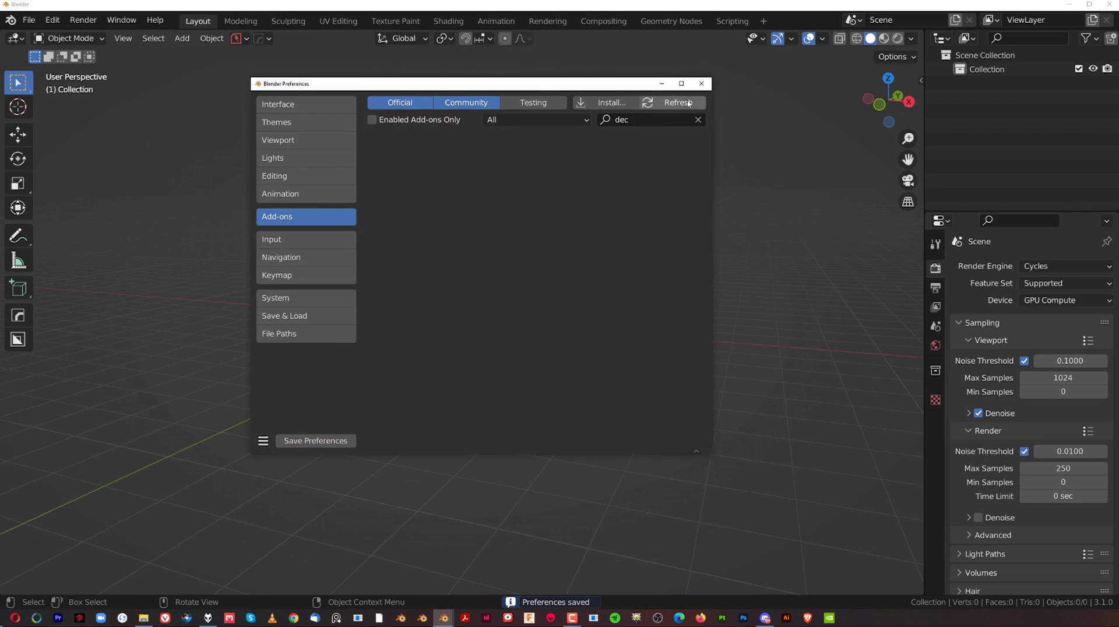
pyautogui.click(701, 83)
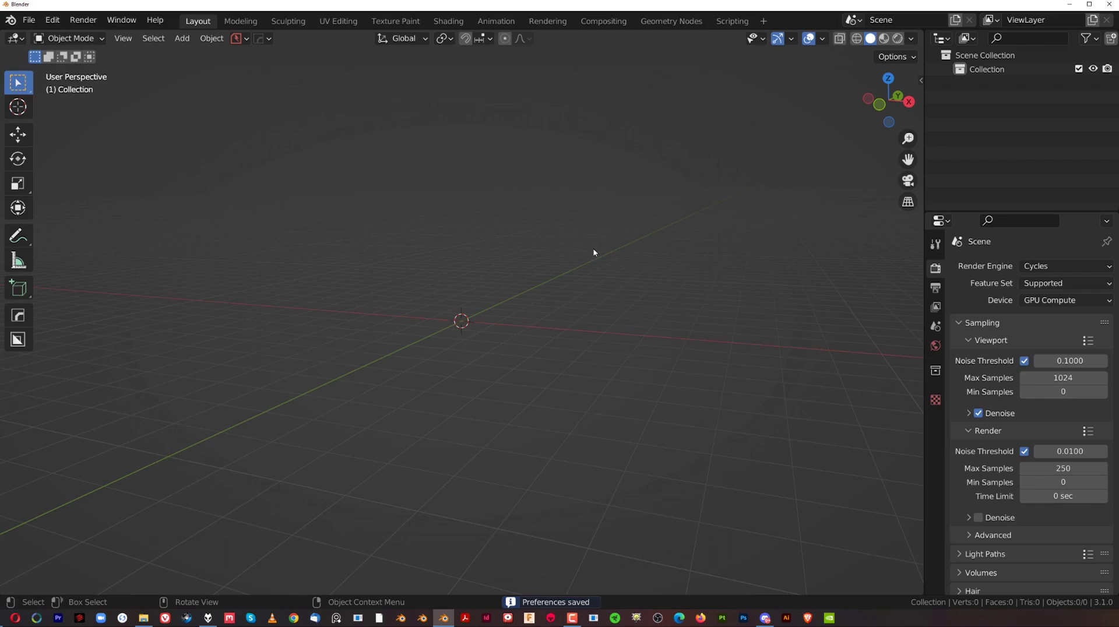
# - Install the add-on from DECALmachine_2.6.2.zip in the Downloads folder and enable it
pyautogui.scroll(-2, 590, 270)
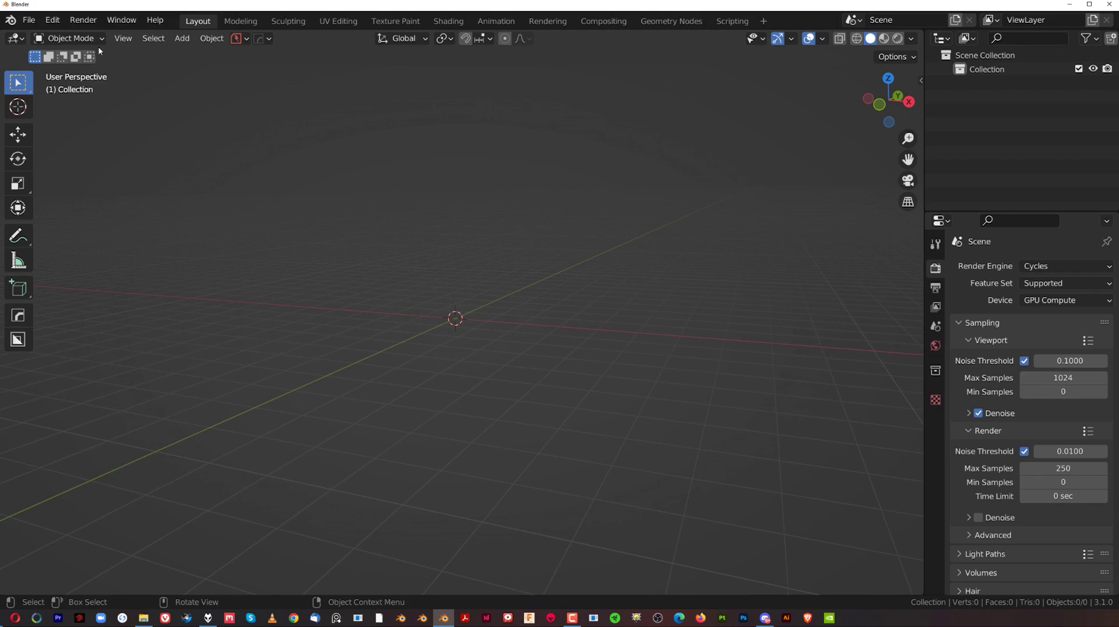
pyautogui.click(52, 20)
pyautogui.click(92, 223)
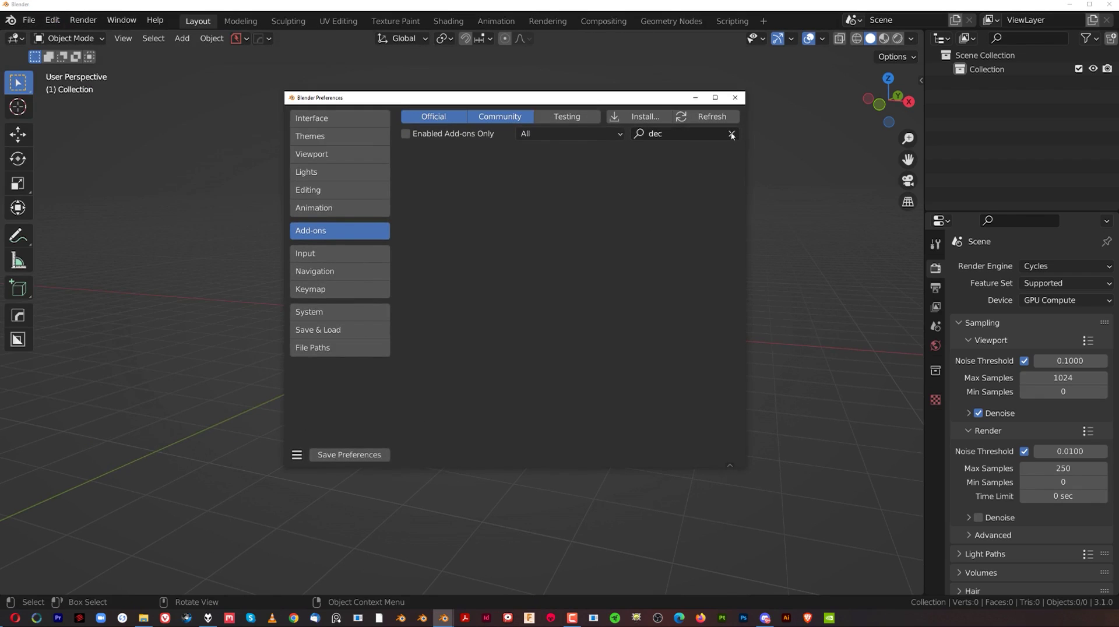
pyautogui.click(647, 121)
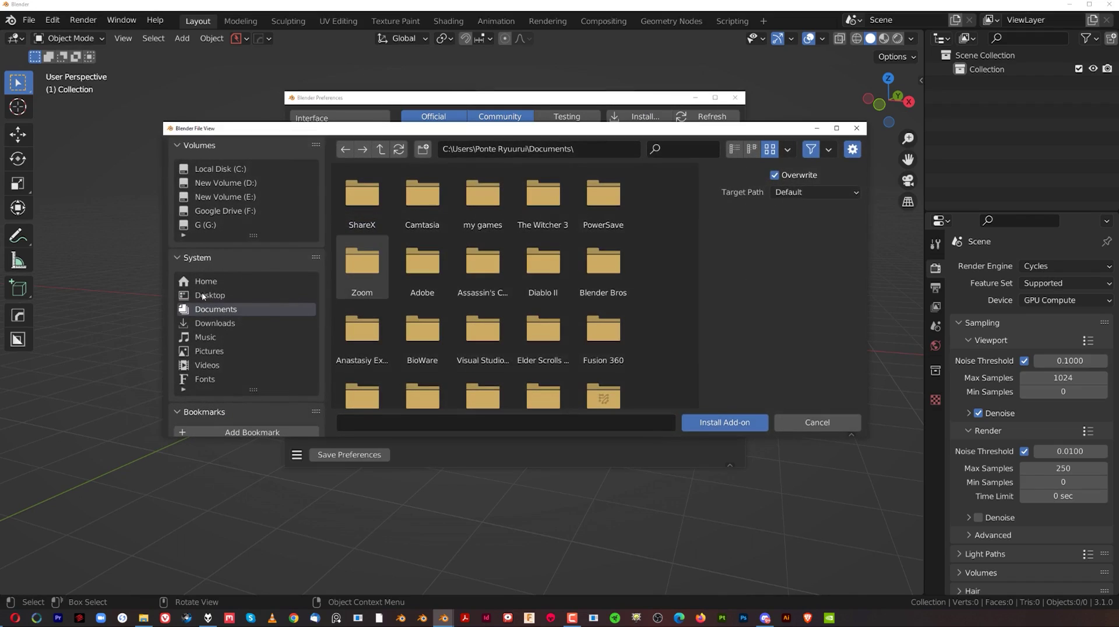
pyautogui.click(734, 149)
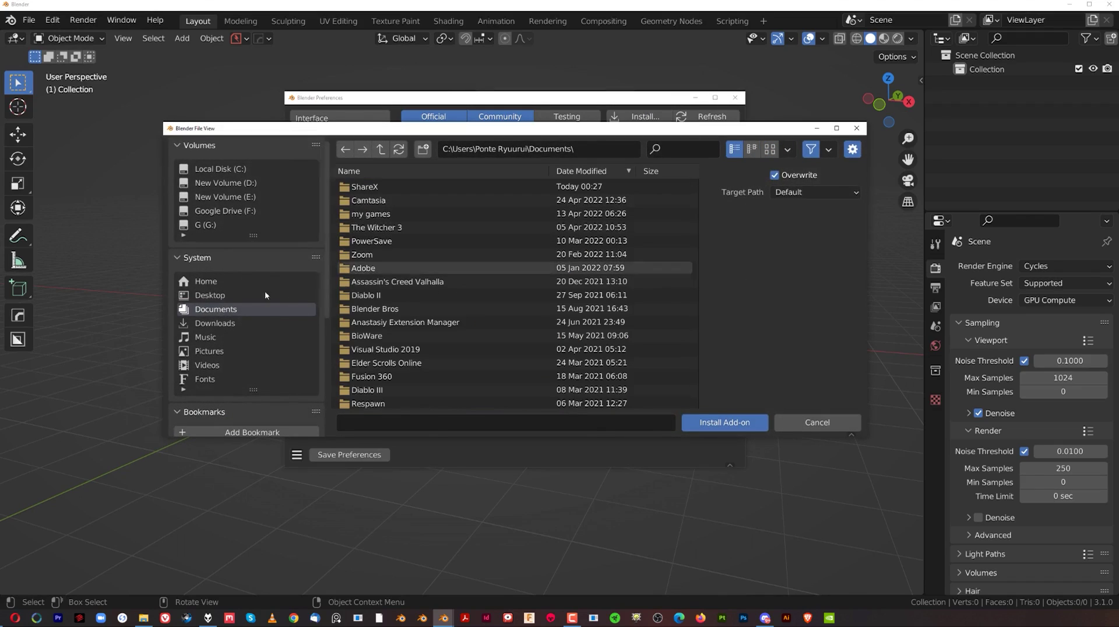
pyautogui.click(214, 322)
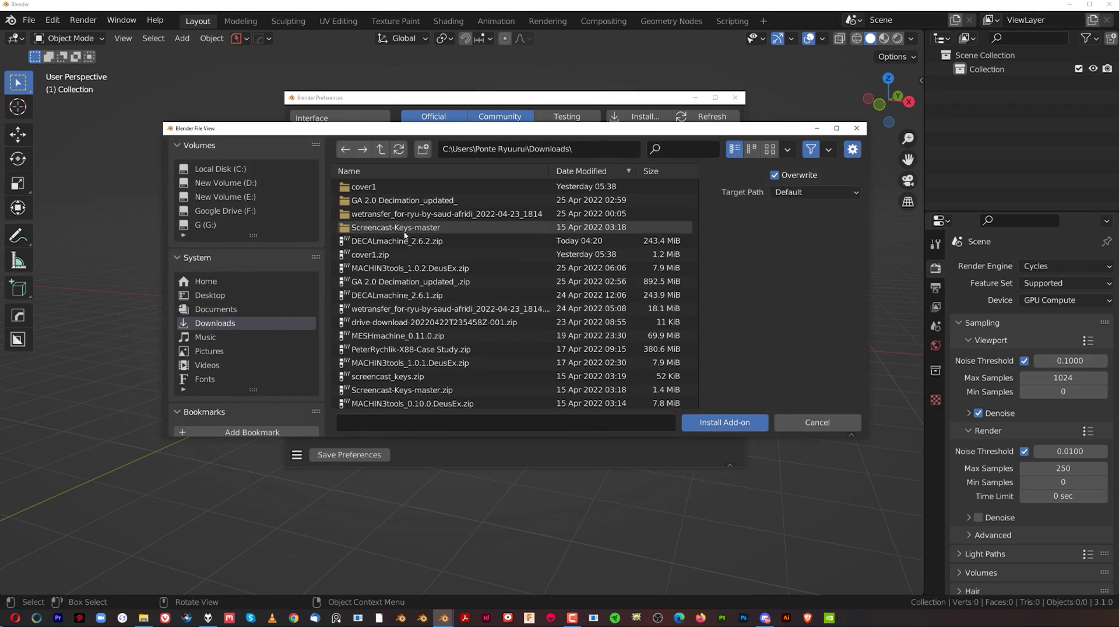
pyautogui.click(410, 247)
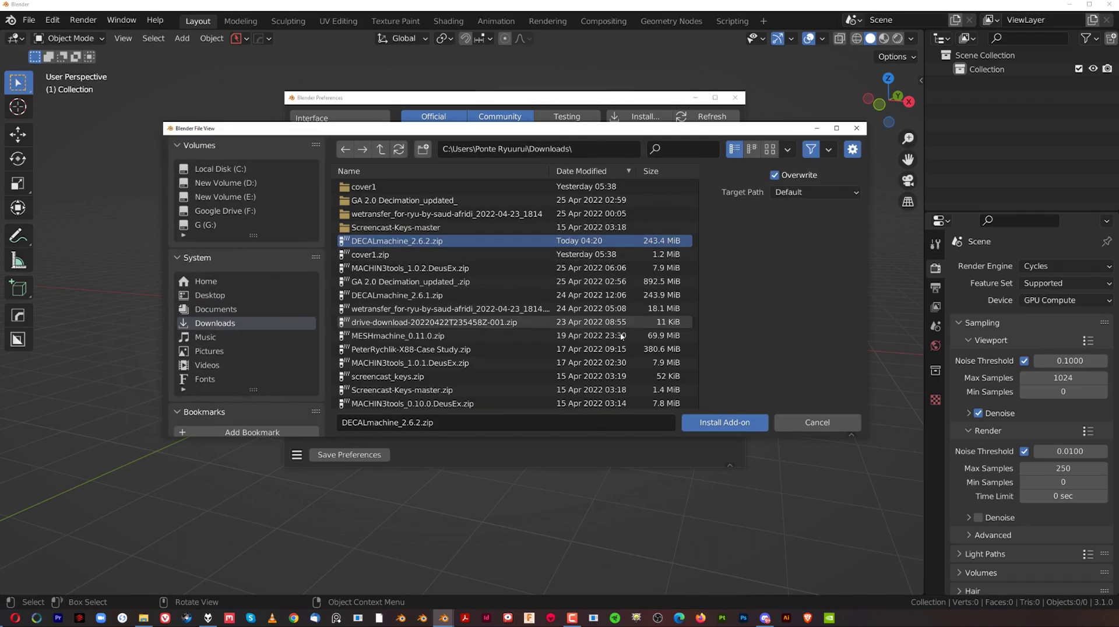
pyautogui.click(742, 422)
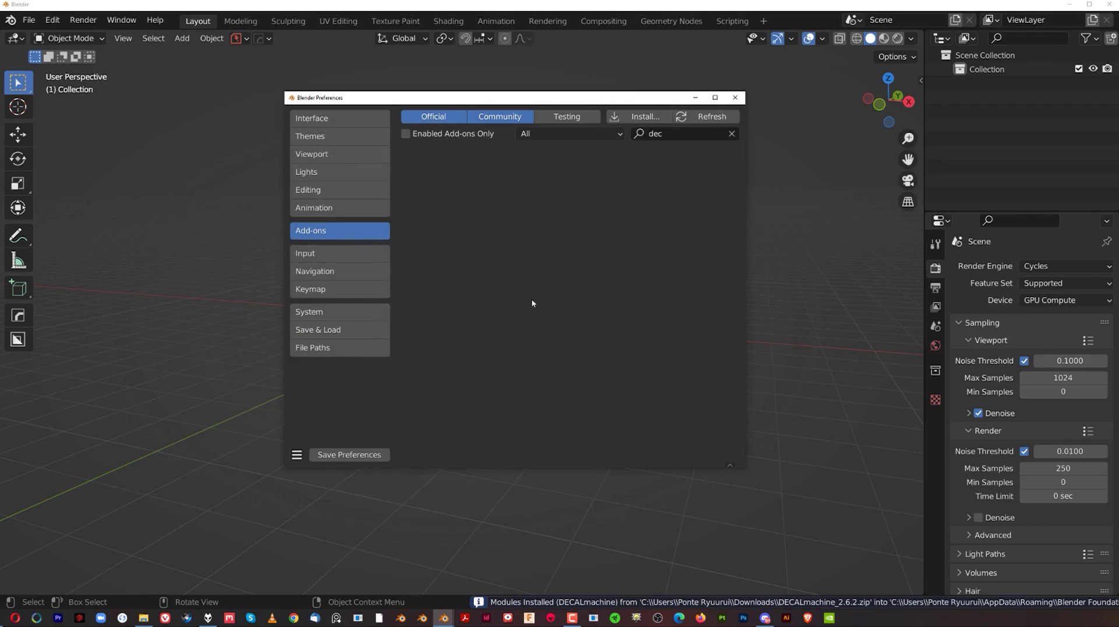
pyautogui.click(423, 153)
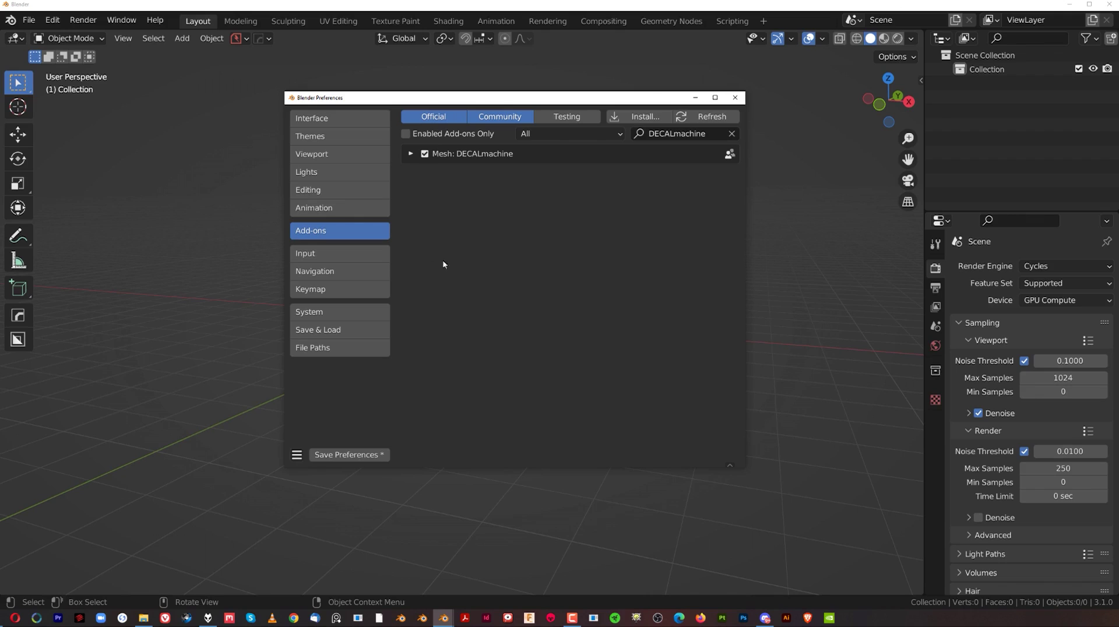
# - Expand the DECALmachine add-on's details and review its general asset settings
pyautogui.click(410, 154)
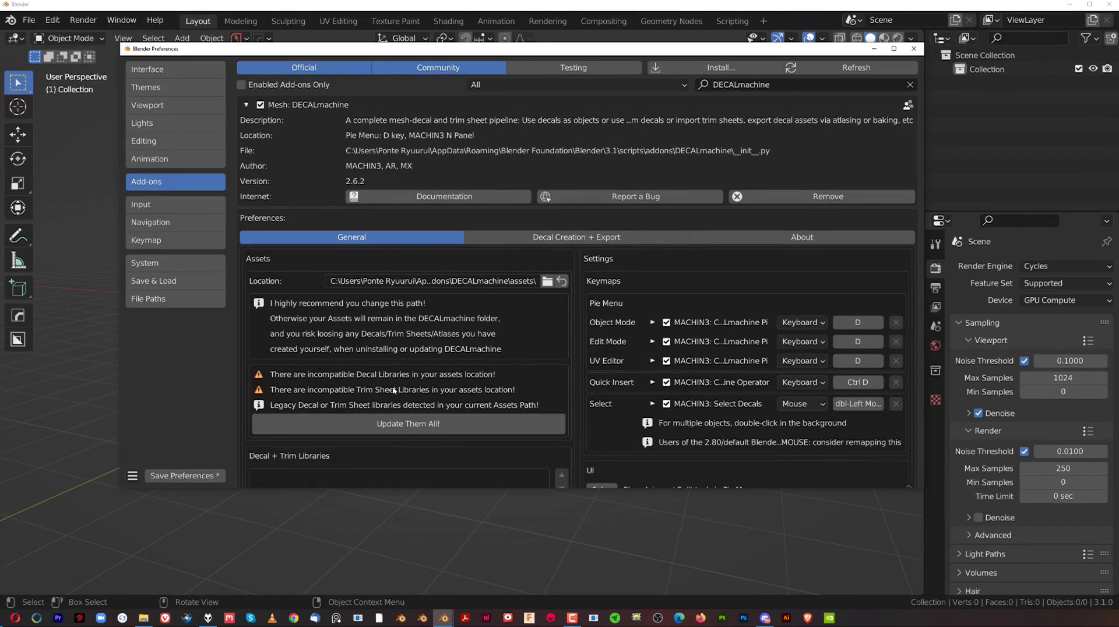
pyautogui.scroll(-4, 460, 361)
pyautogui.scroll(3, 443, 343)
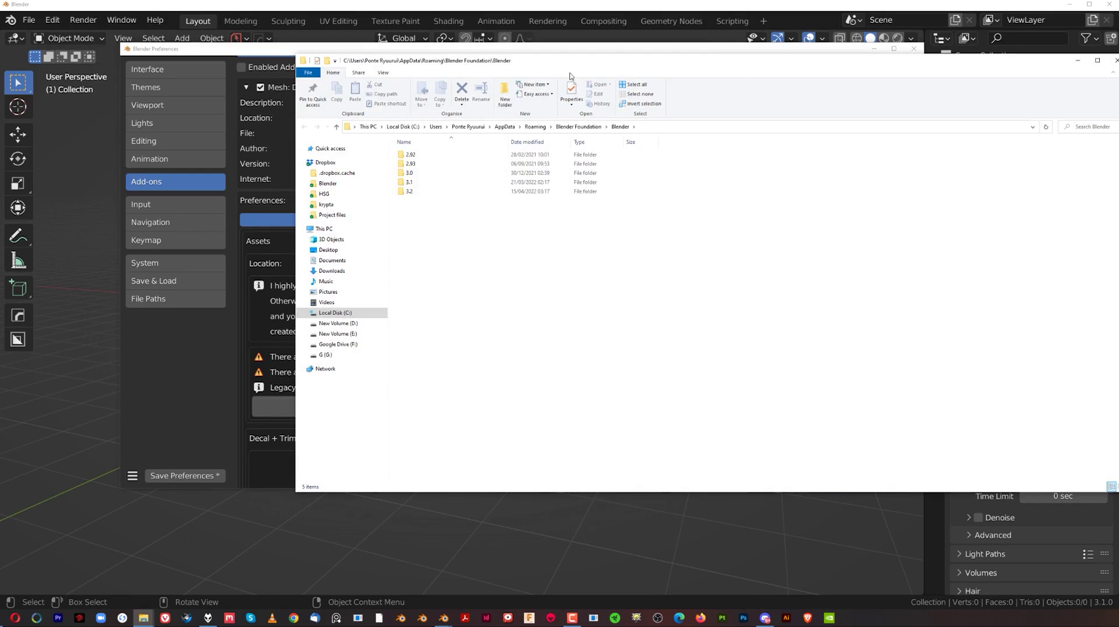
# - In File Explorer, inspect the Aircraft decal library in the 3.1 scripts/addons/DECALmachine/assets/Decals folder, then return to the Blender preferences
pyautogui.moveTo(587, 72); pyautogui.dragTo(521, 88)
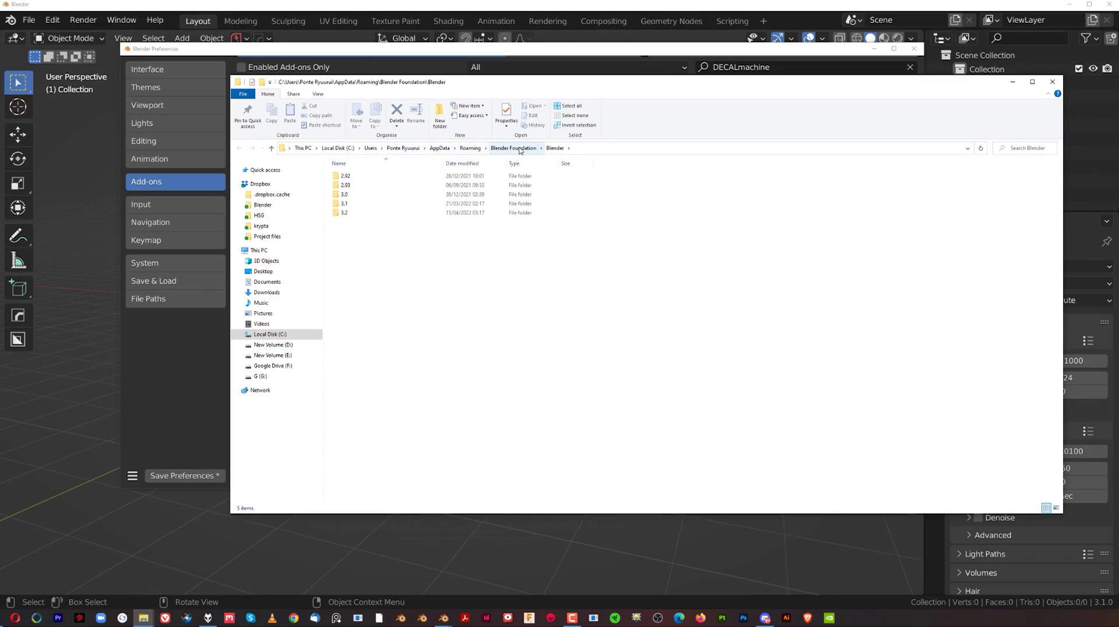
pyautogui.doubleClick(348, 205)
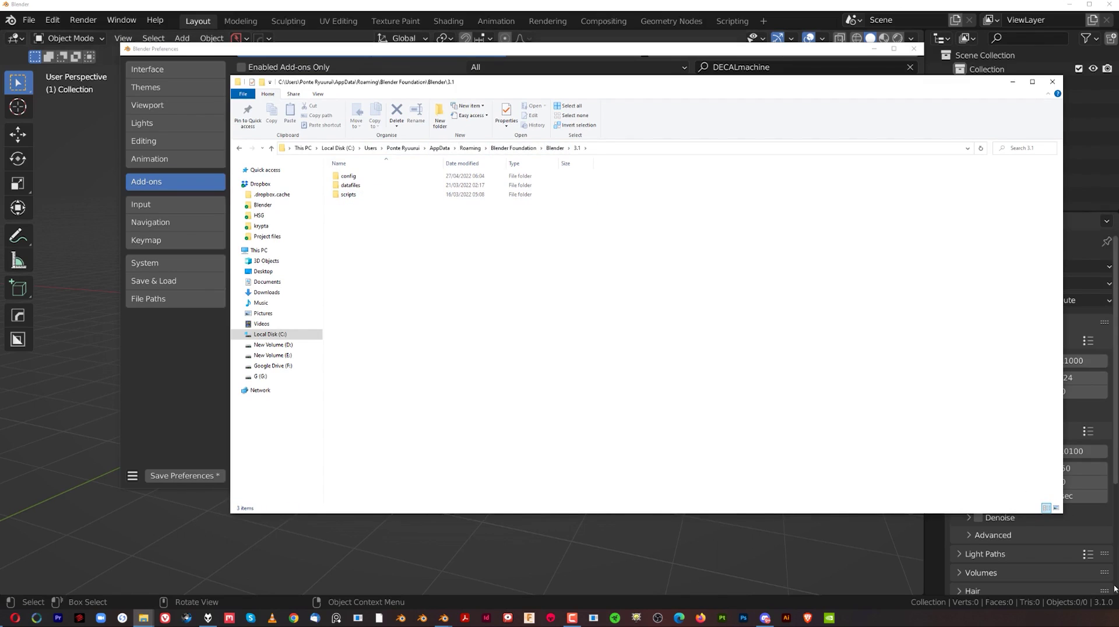
pyautogui.doubleClick(353, 194)
pyautogui.doubleClick(359, 176)
pyautogui.doubleClick(364, 195)
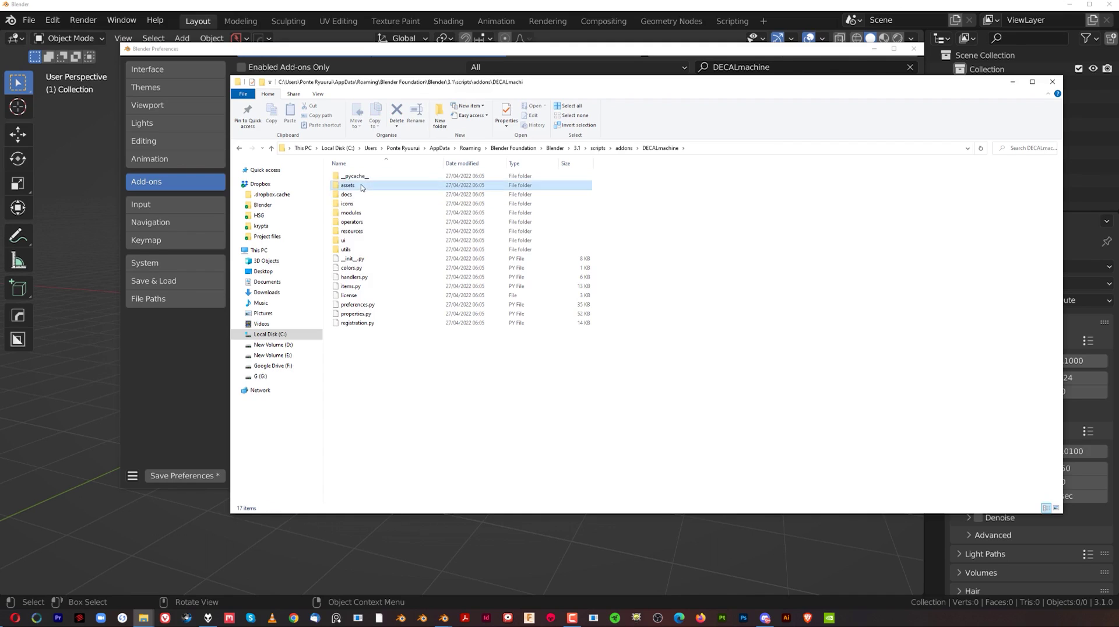
pyautogui.doubleClick(360, 186)
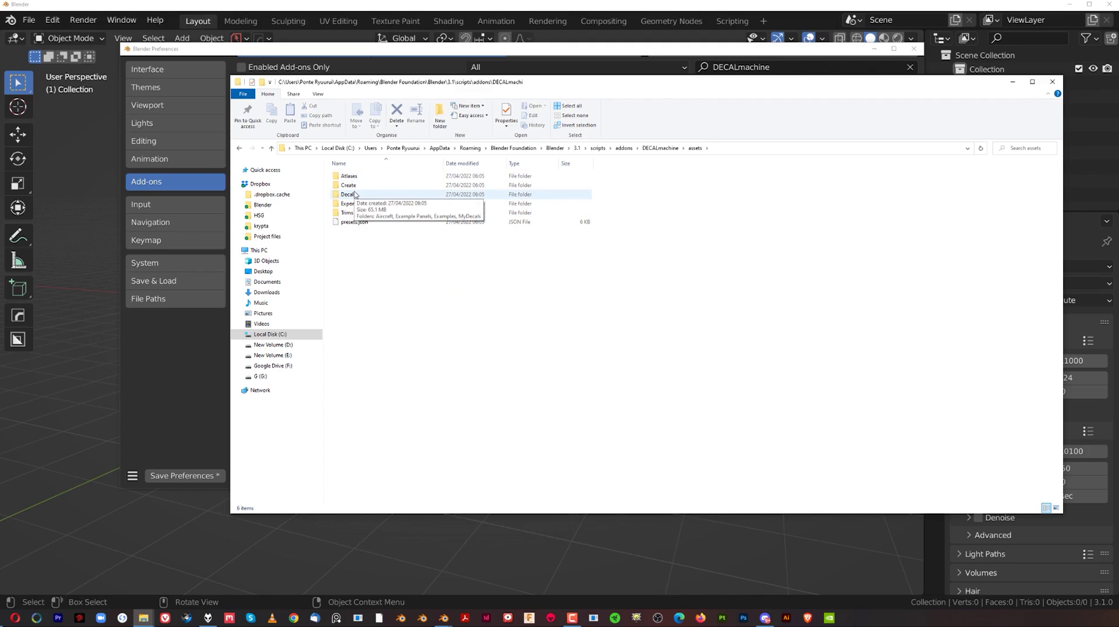
pyautogui.doubleClick(361, 199)
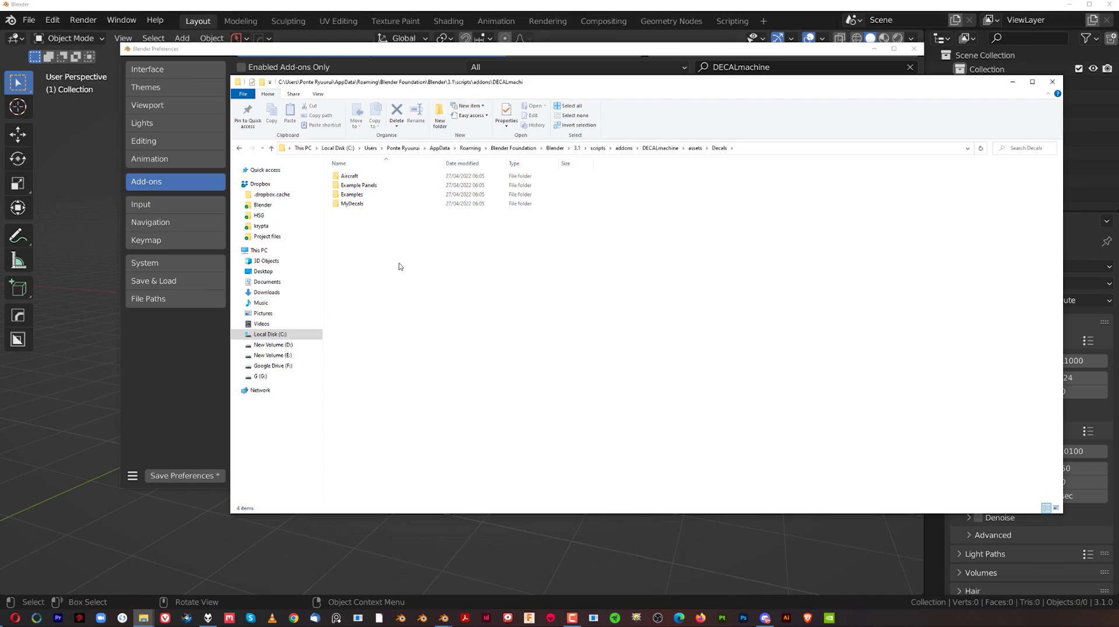
pyautogui.click(363, 178)
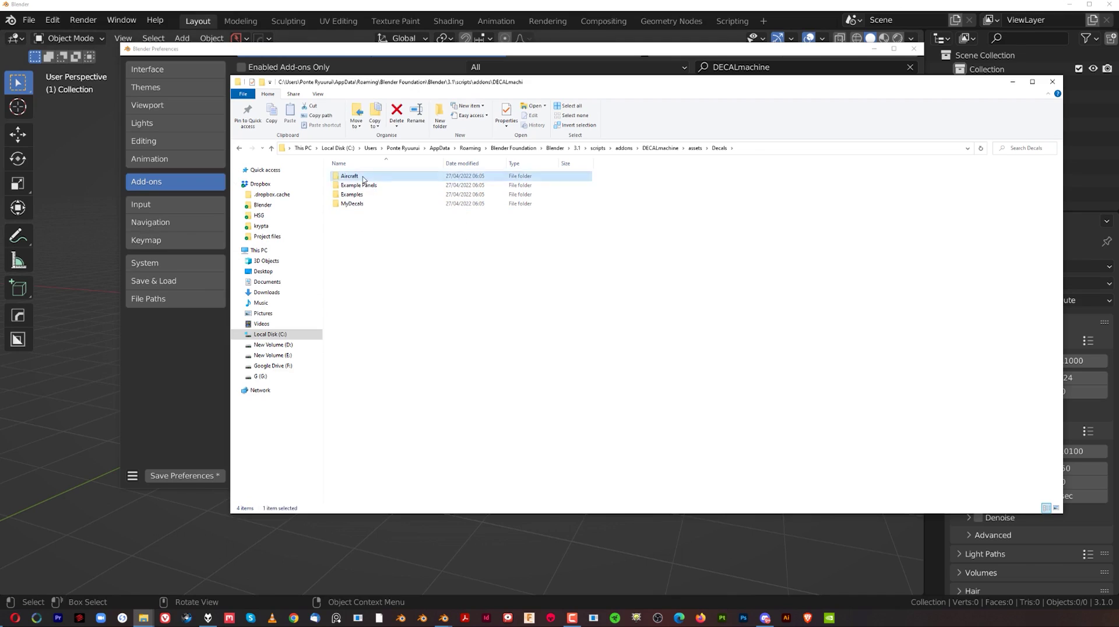
pyautogui.doubleClick(363, 178)
pyautogui.scroll(-7, 392, 233)
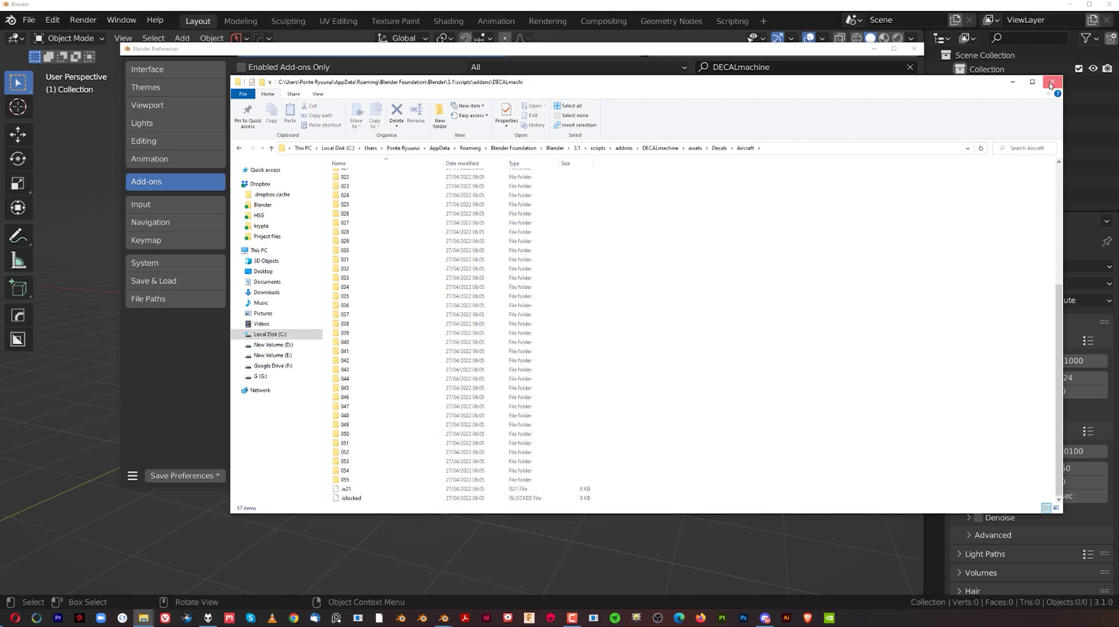
pyautogui.click(1012, 81)
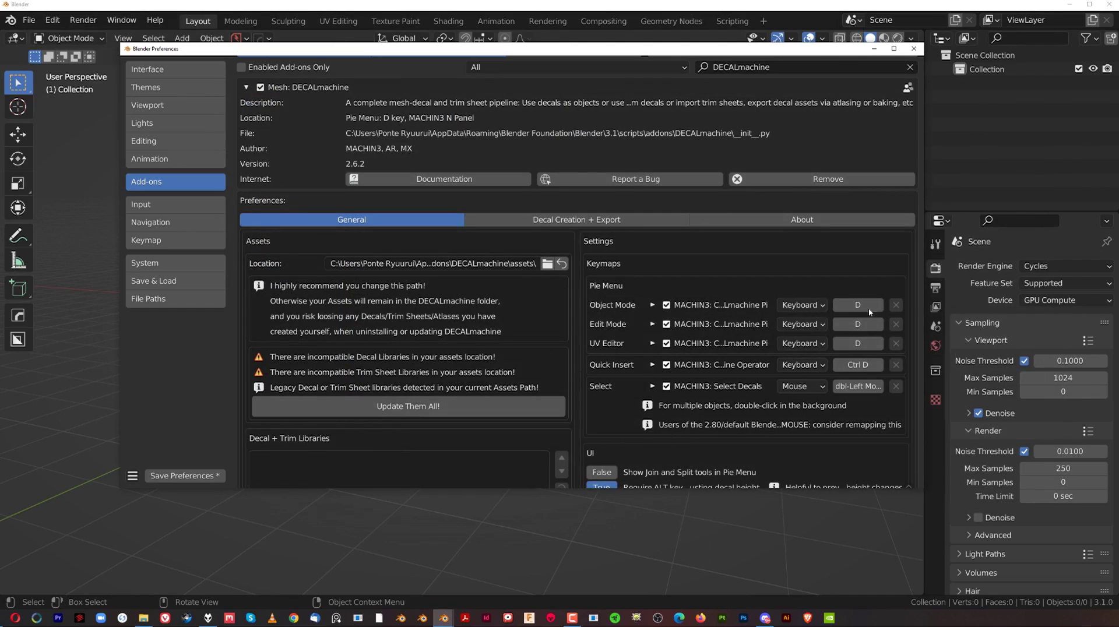
# - Update all legacy decal and trim sheet libraries in the DECALmachine assets location and save the preferences
pyautogui.click(404, 406)
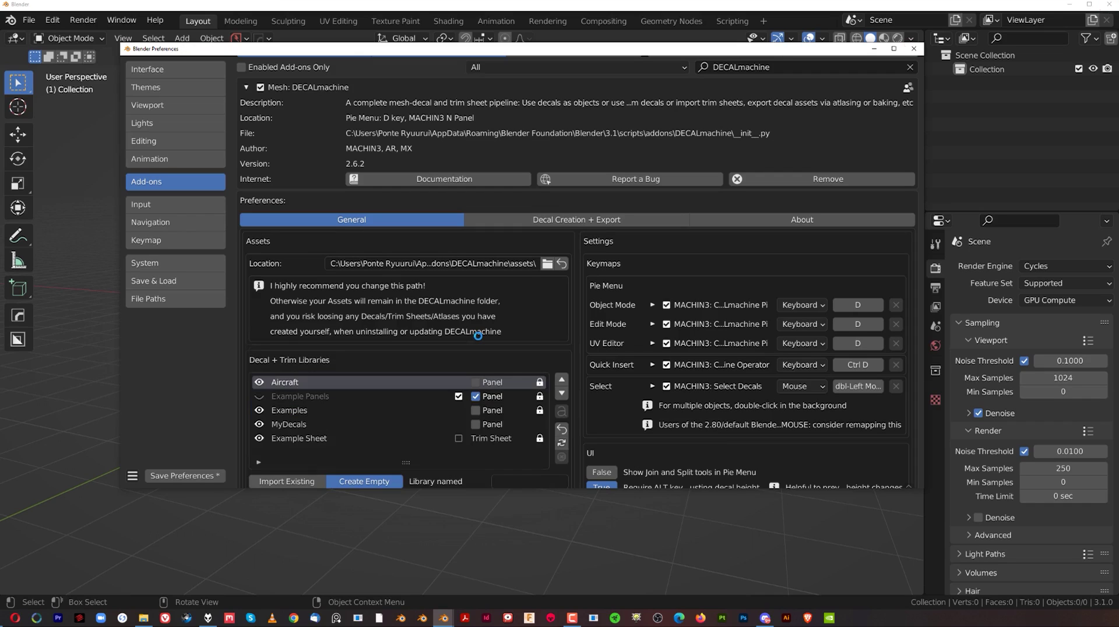
pyautogui.moveTo(560, 50); pyautogui.dragTo(517, 42)
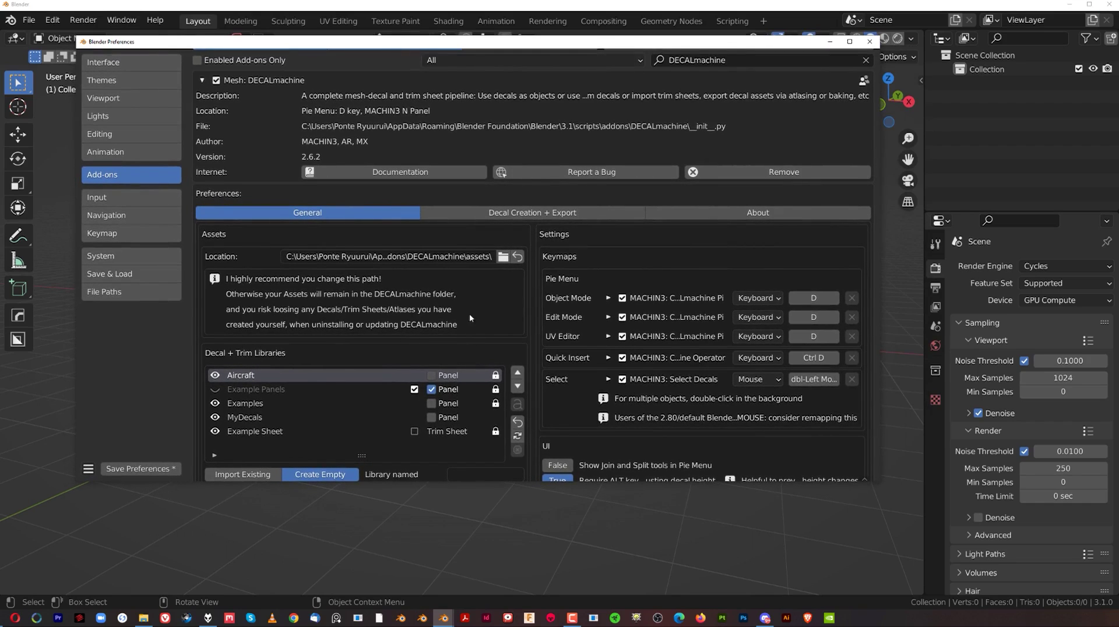
pyautogui.scroll(-4, 470, 317)
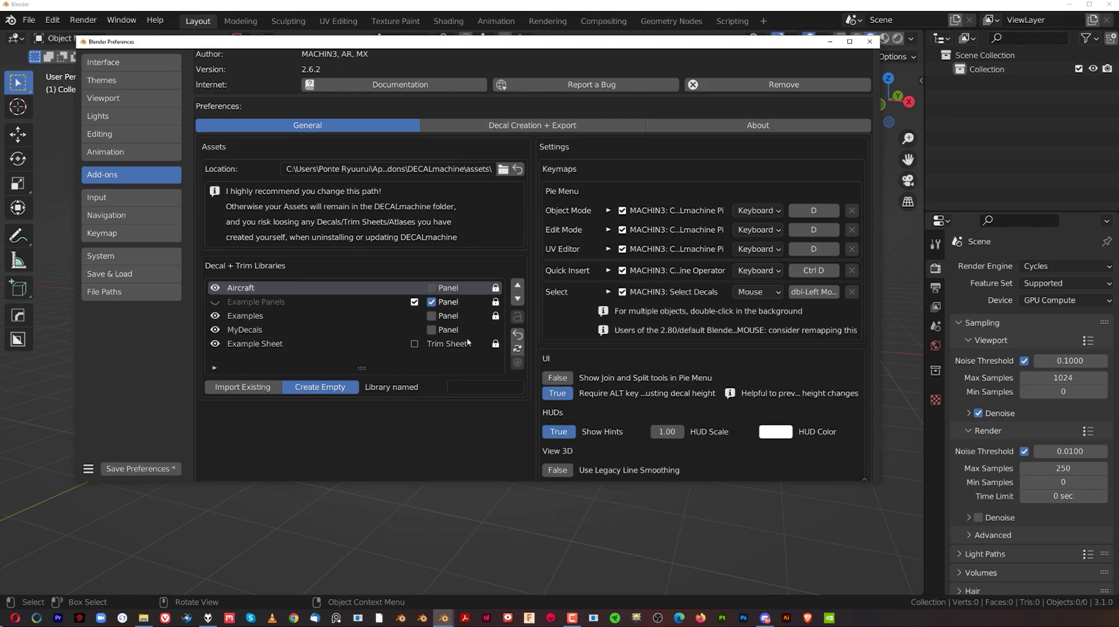
pyautogui.click(129, 470)
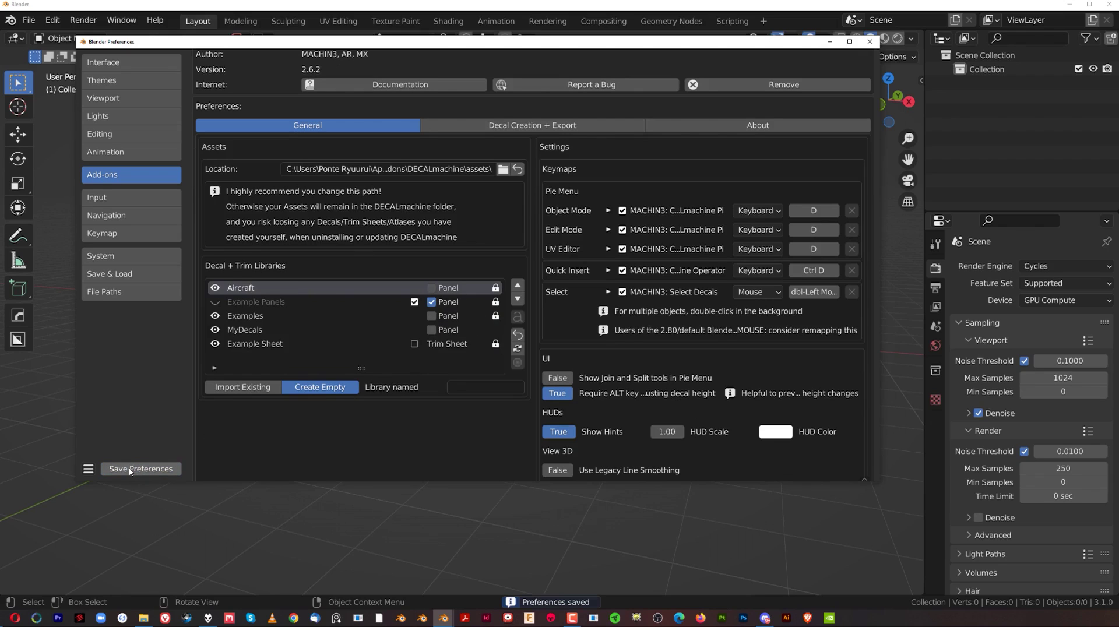
# - Set the rows of decal libraries in the pie menu to 8 and the size of decal library icons to 3
pyautogui.scroll(-8, 641, 349)
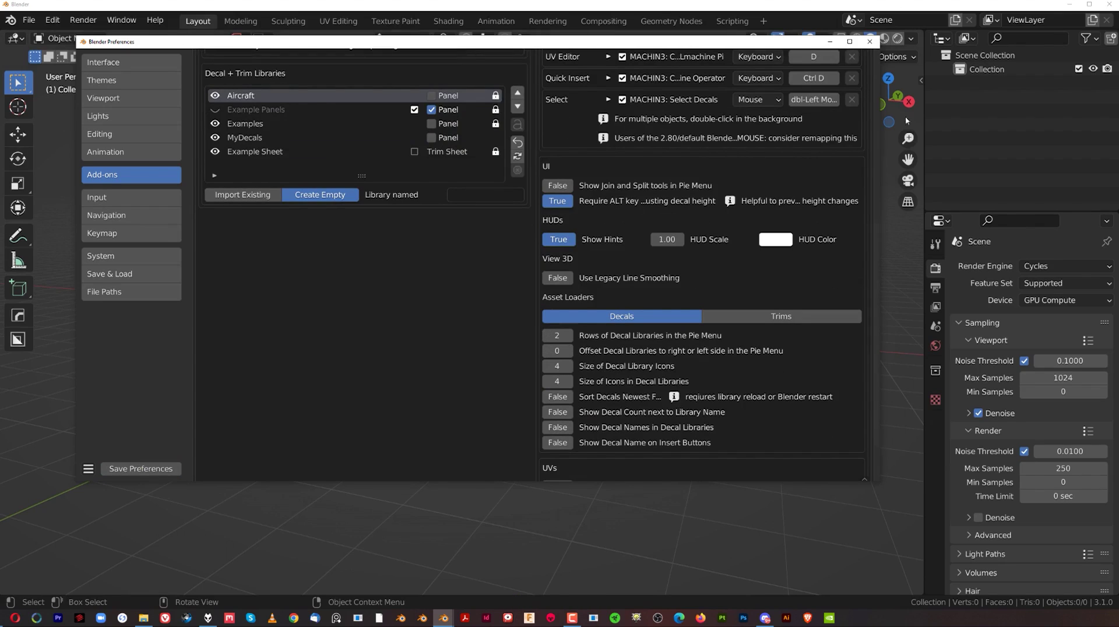
pyautogui.click(566, 339)
pyautogui.click(566, 339)
pyautogui.click(566, 339)
pyautogui.click(567, 339)
pyautogui.click(566, 339)
pyautogui.click(566, 339)
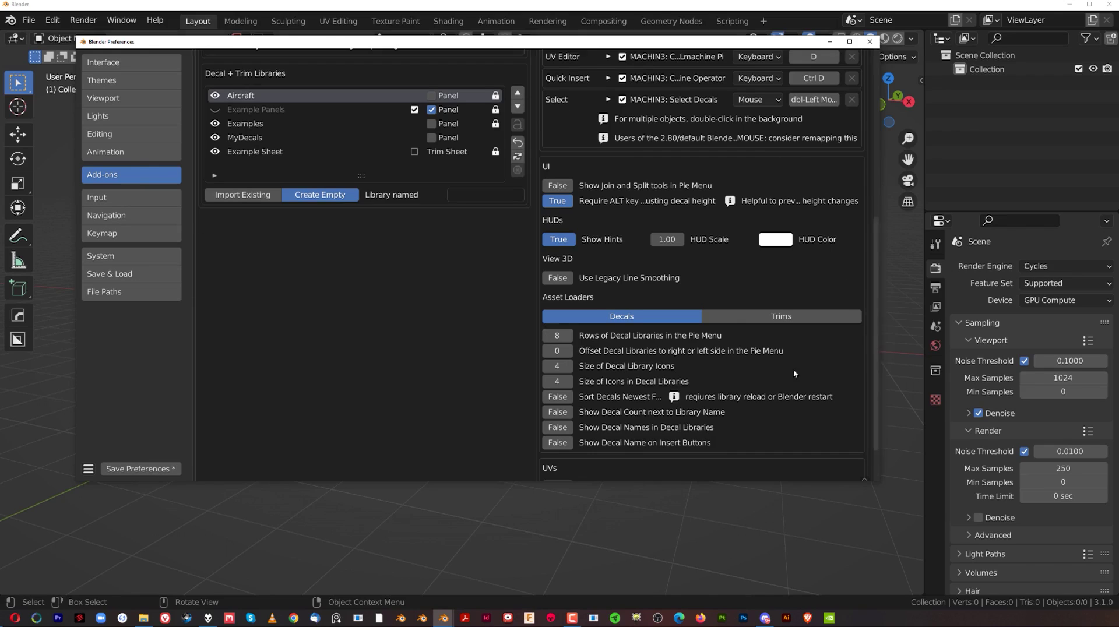
pyautogui.click(547, 366)
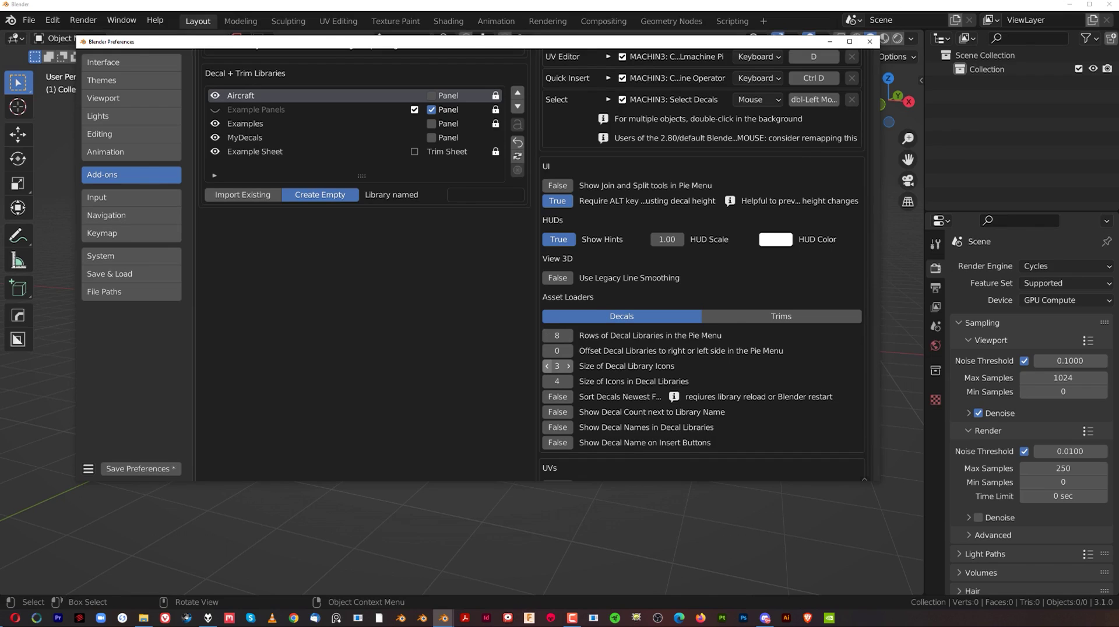
# - Set DECALmachine's Decal Creator tag to blenderbros.com followed by the creator's nickname, and save the preferences
pyautogui.scroll(17, 408, 354)
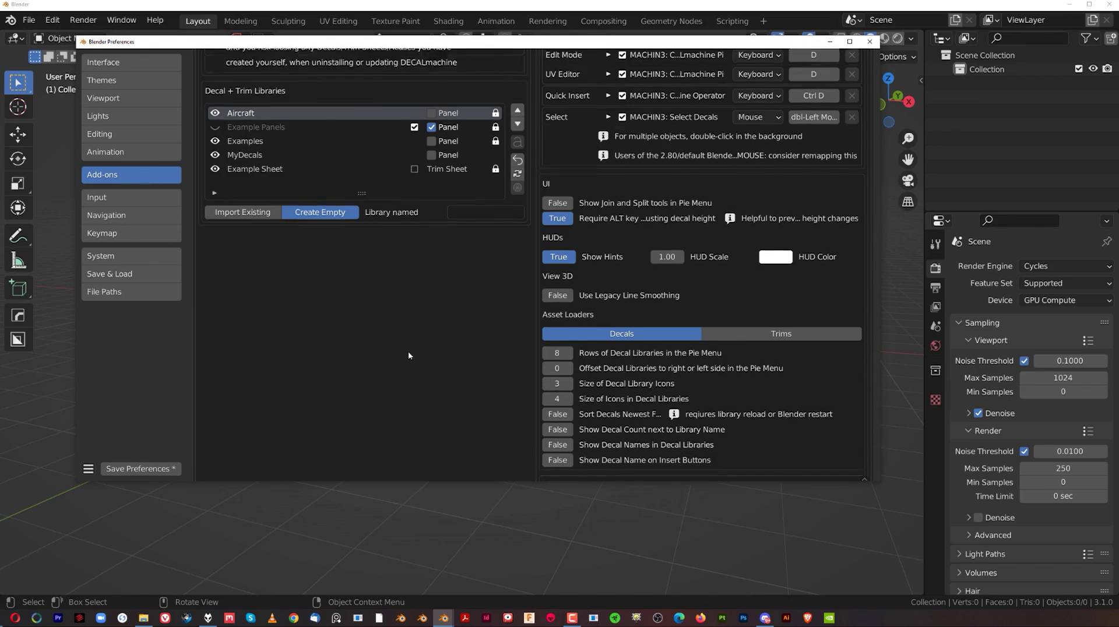
pyautogui.click(458, 231)
pyautogui.click(415, 230)
pyautogui.click(432, 231)
pyautogui.click(454, 302)
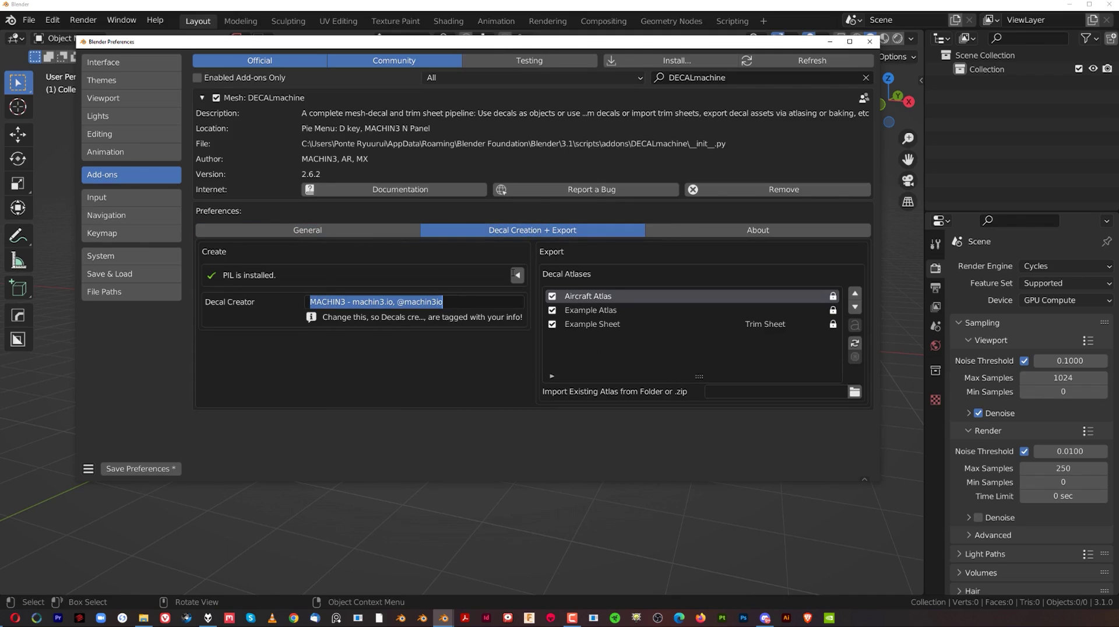
pyautogui.write('blenderbr')
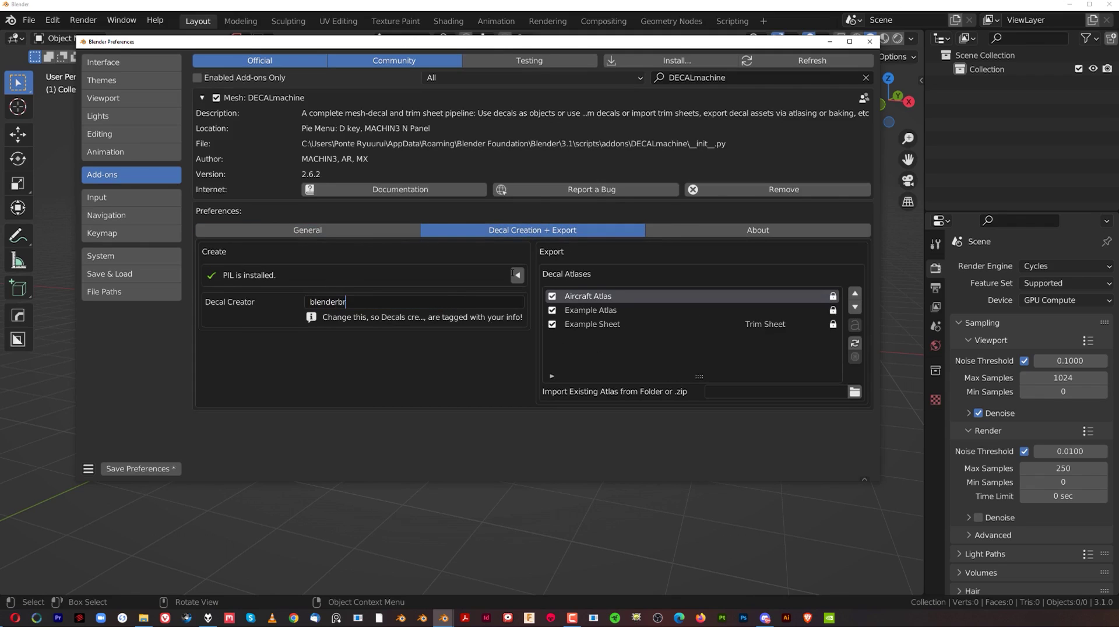
pyautogui.write('os.com, ryuurui')
pyautogui.press('BackSpace')
pyautogui.press('BackSpace')
pyautogui.press('BackSpace')
pyautogui.press('BackSpace')
pyautogui.write('u')
pyautogui.press('Return')
pyautogui.click(135, 469)
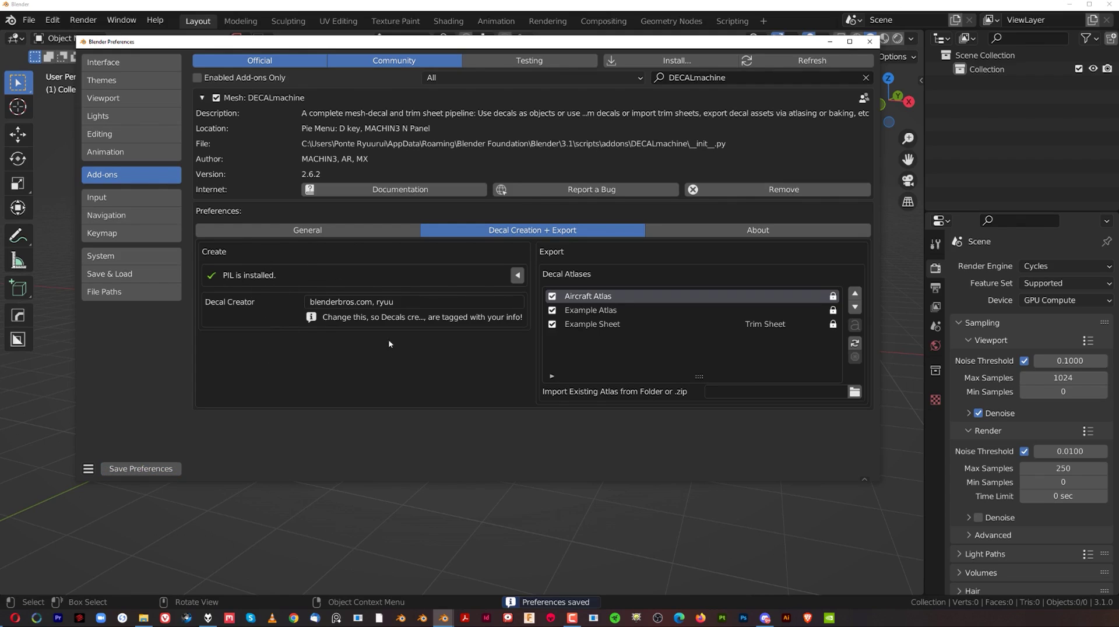
# - Return to DECALmachine's general settings, then close the preferences and display the MACHIN3 tools in the 3D viewport's sidebar
pyautogui.click(307, 230)
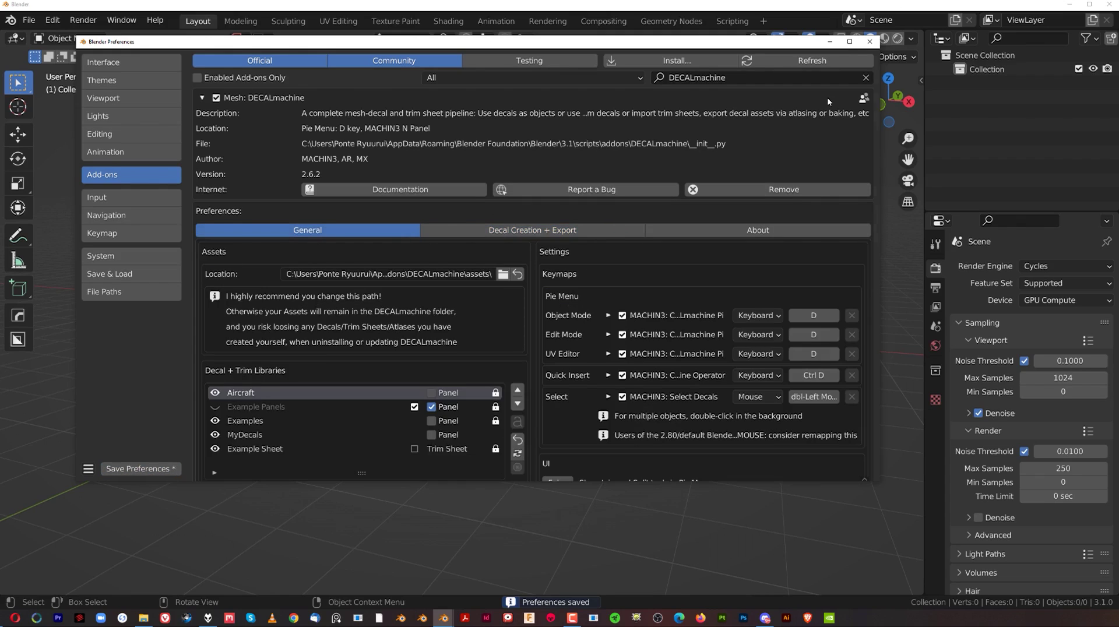
pyautogui.click(870, 41)
pyautogui.keyDown('shift'); pyautogui.moveTo(528, 335); pyautogui.dragTo(529, 304, button='middle'); pyautogui.keyUp('shift')
pyautogui.press('n')
pyautogui.click(916, 491)
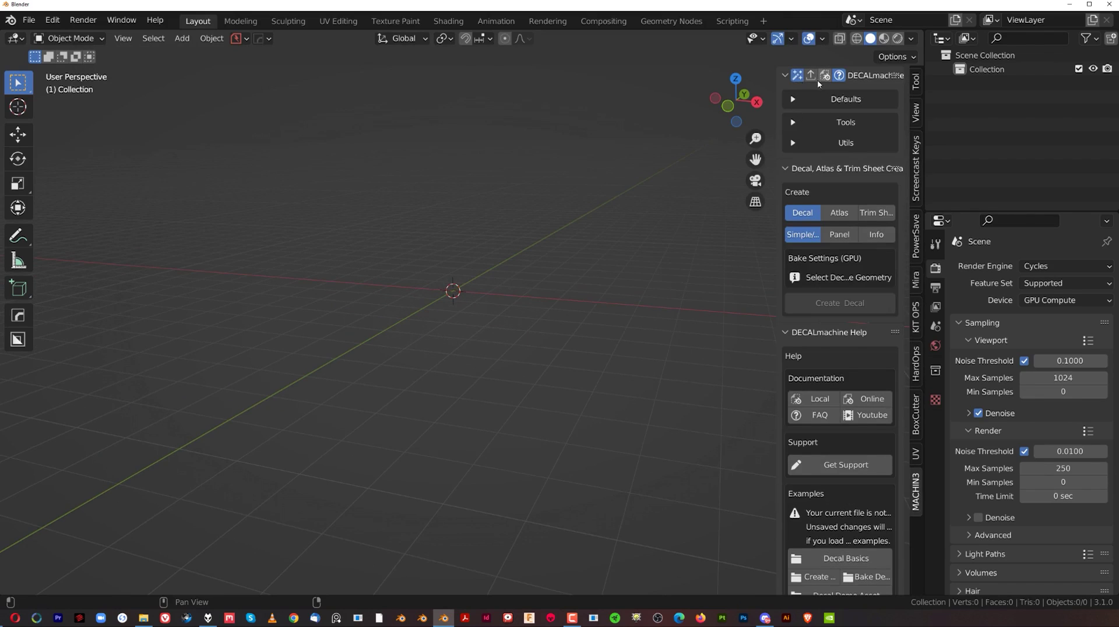
# - Collapse the DECALmachine, decal creation and MESHmachine sections, including both help sections, in the MACHIN3 sidebar
pyautogui.click(786, 75)
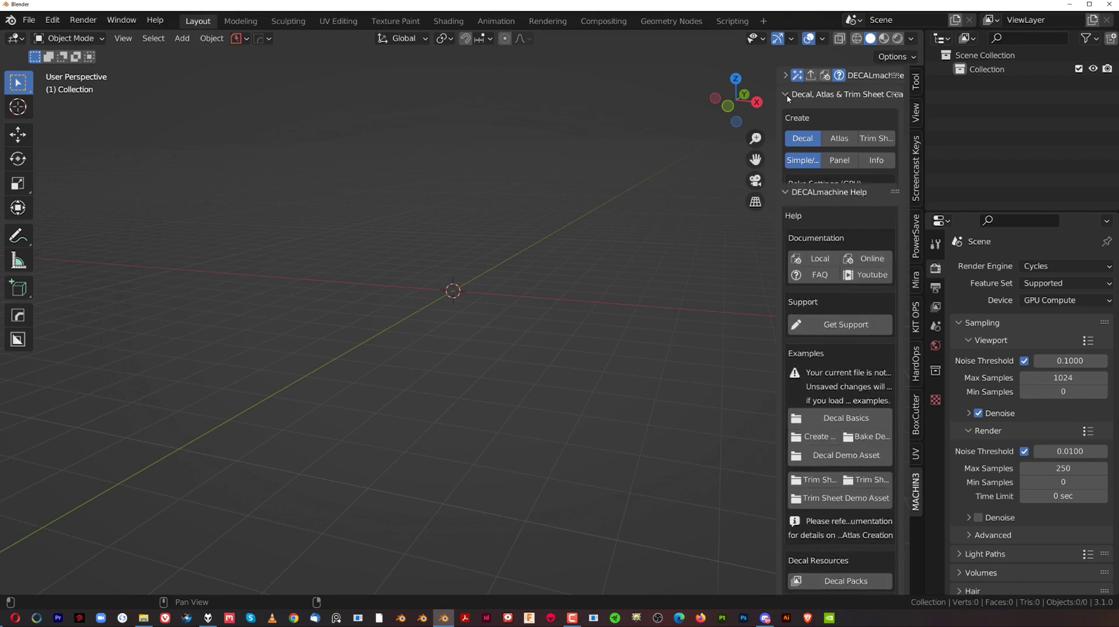
pyautogui.click(786, 95)
pyautogui.click(783, 112)
pyautogui.click(786, 132)
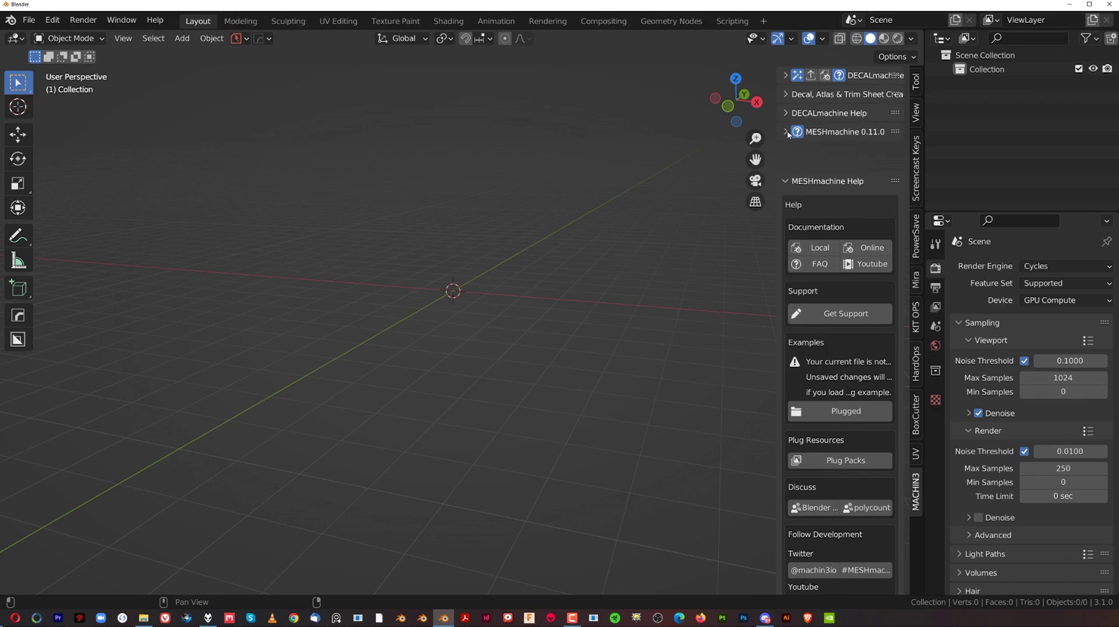
pyautogui.click(787, 150)
# - Expand the DECALmachine section, review its export options, and leave only the update and help sections enabled before hiding the sidebar
pyautogui.click(786, 75)
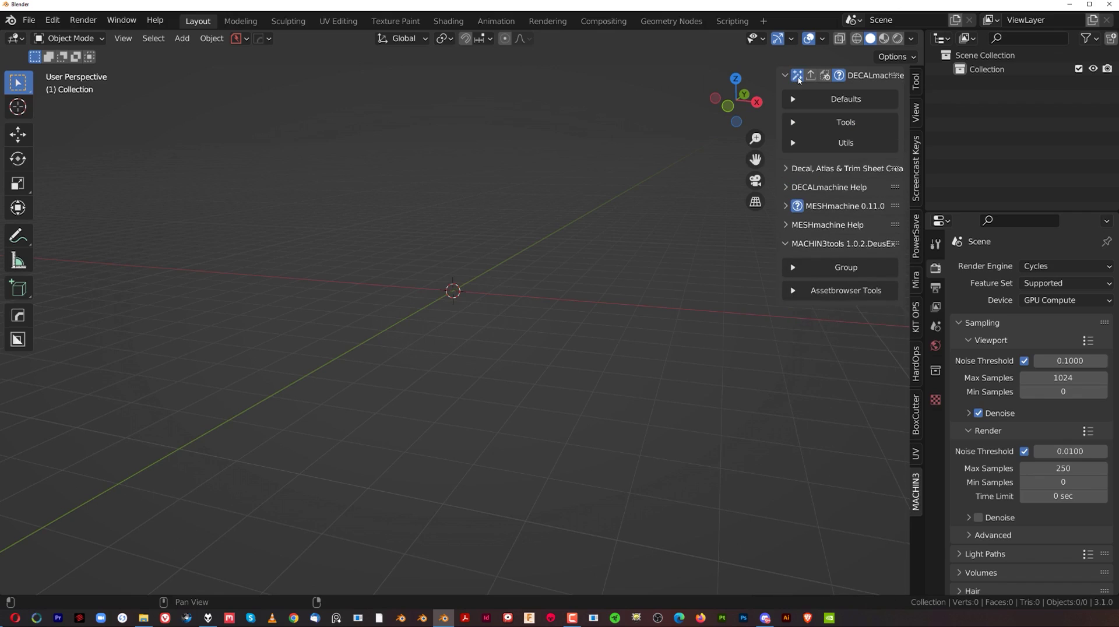
pyautogui.click(810, 77)
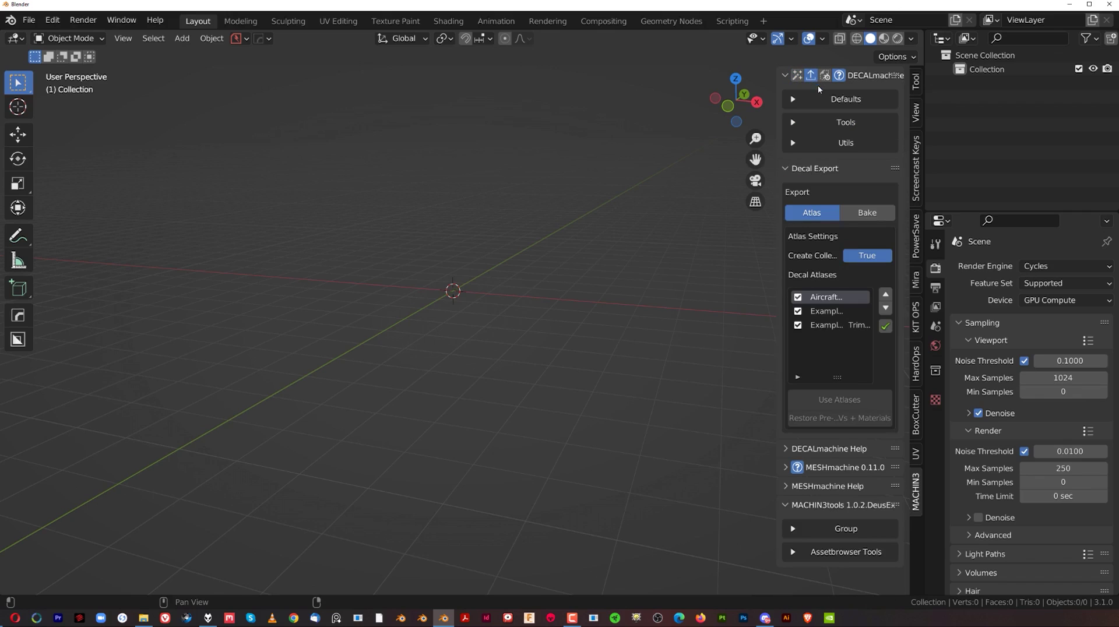
pyautogui.click(826, 78)
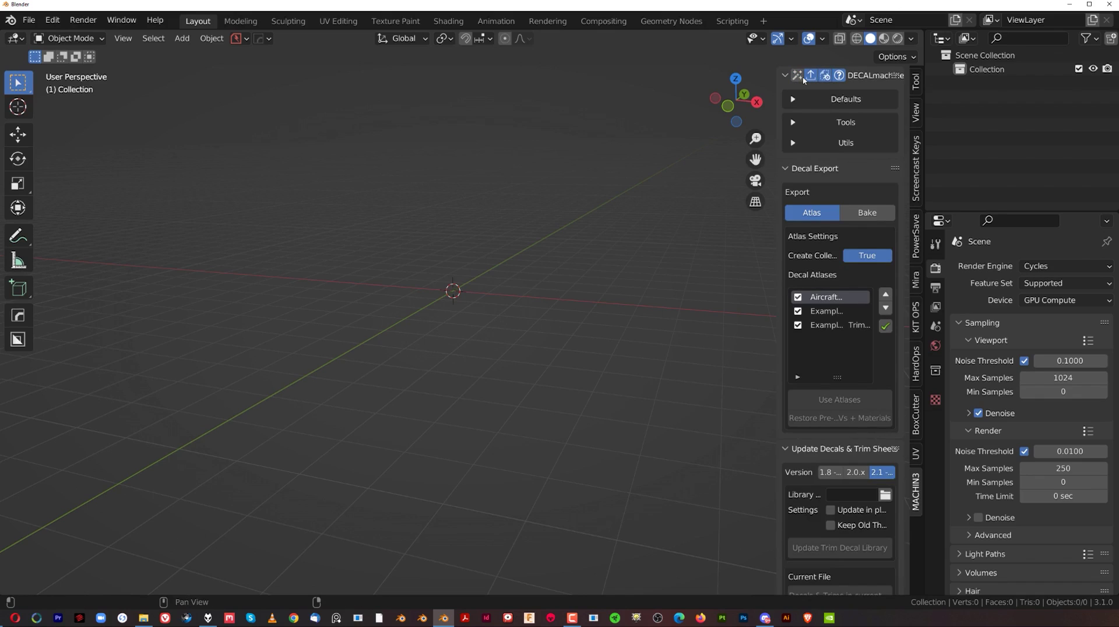
pyautogui.press('n')
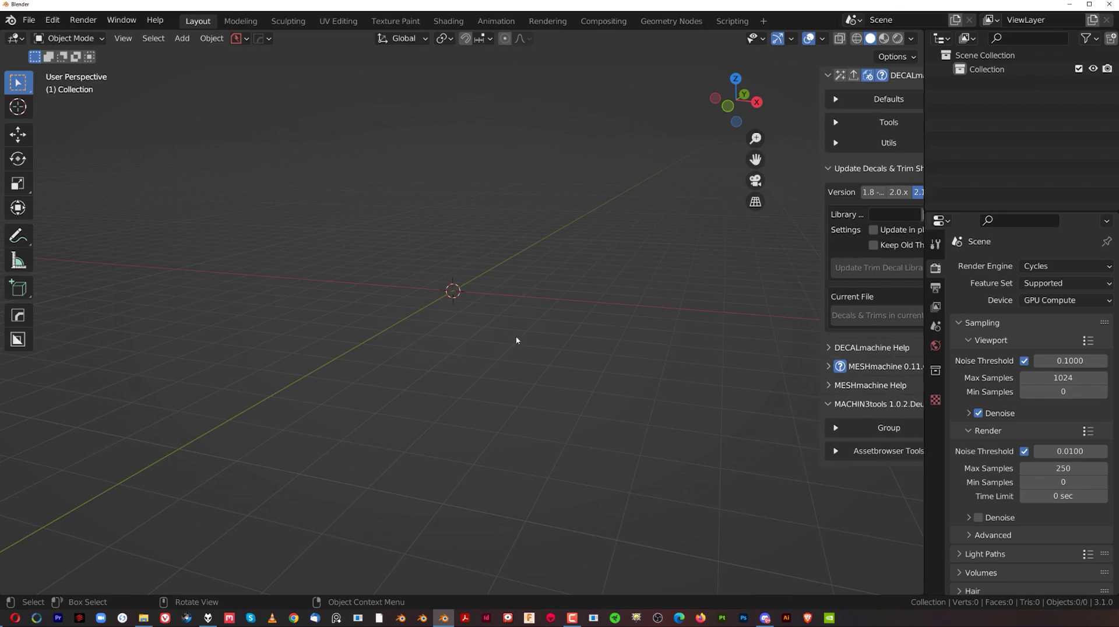
# - Examine the DECALmachine pie menu with the Select Box tool and compare what its shortcut opens while BoxCutter is active
pyautogui.press('d')
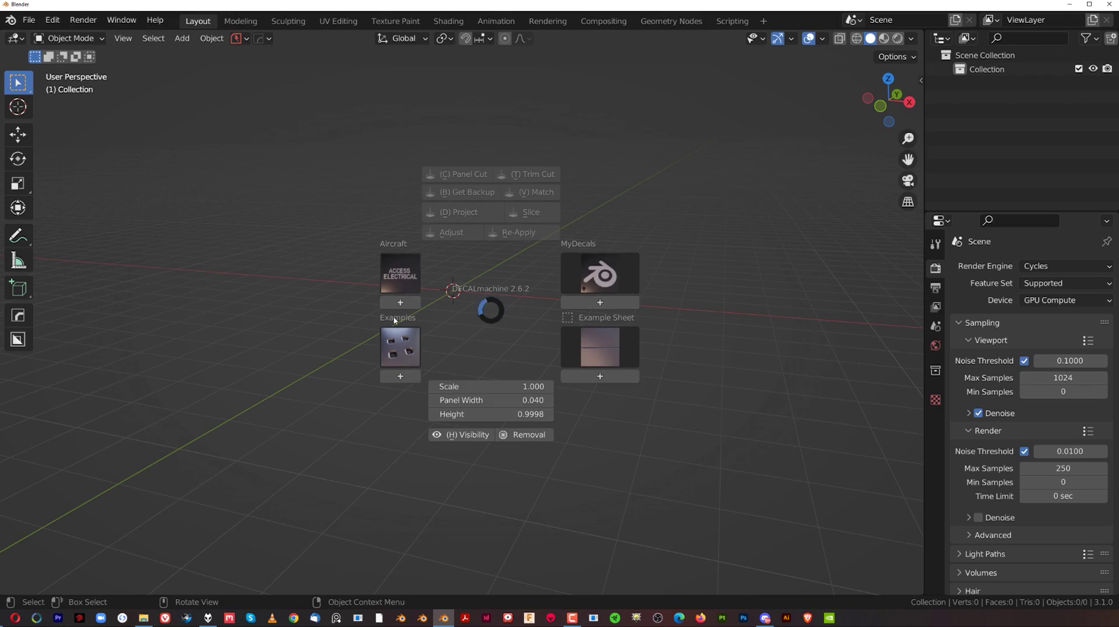
pyautogui.press('Escape')
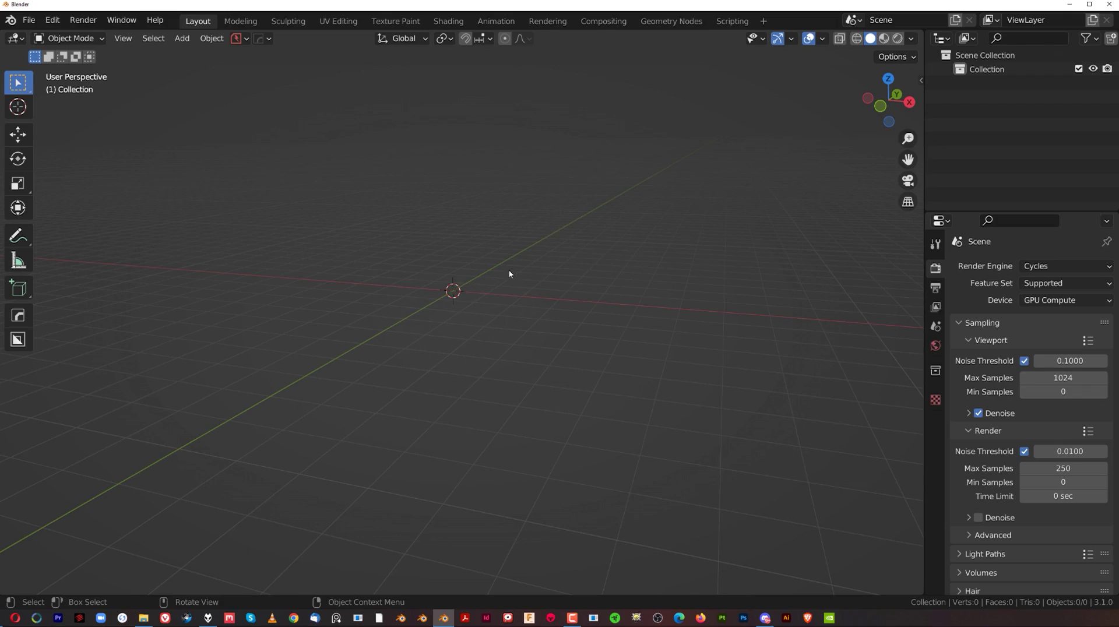
pyautogui.press('w')
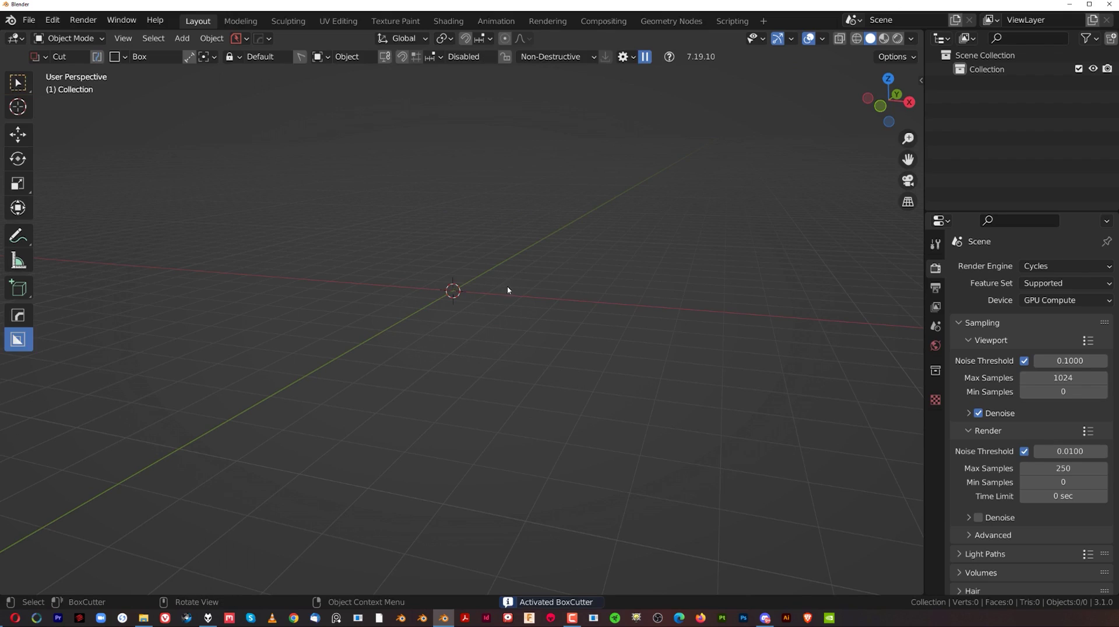
pyautogui.press('d')
pyautogui.press('d')
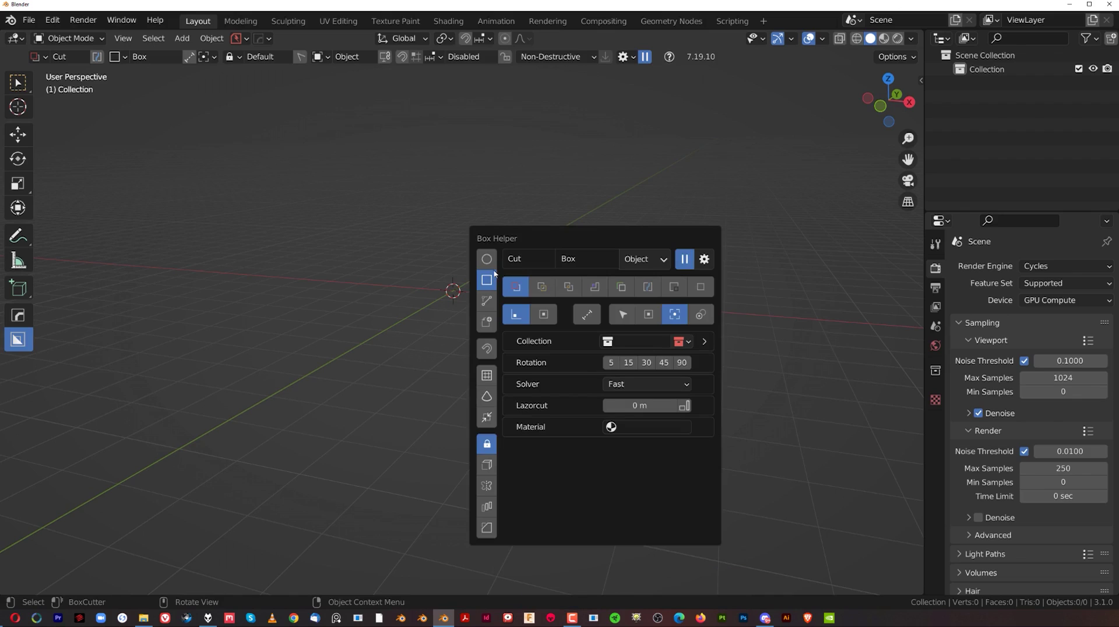
pyautogui.press('w')
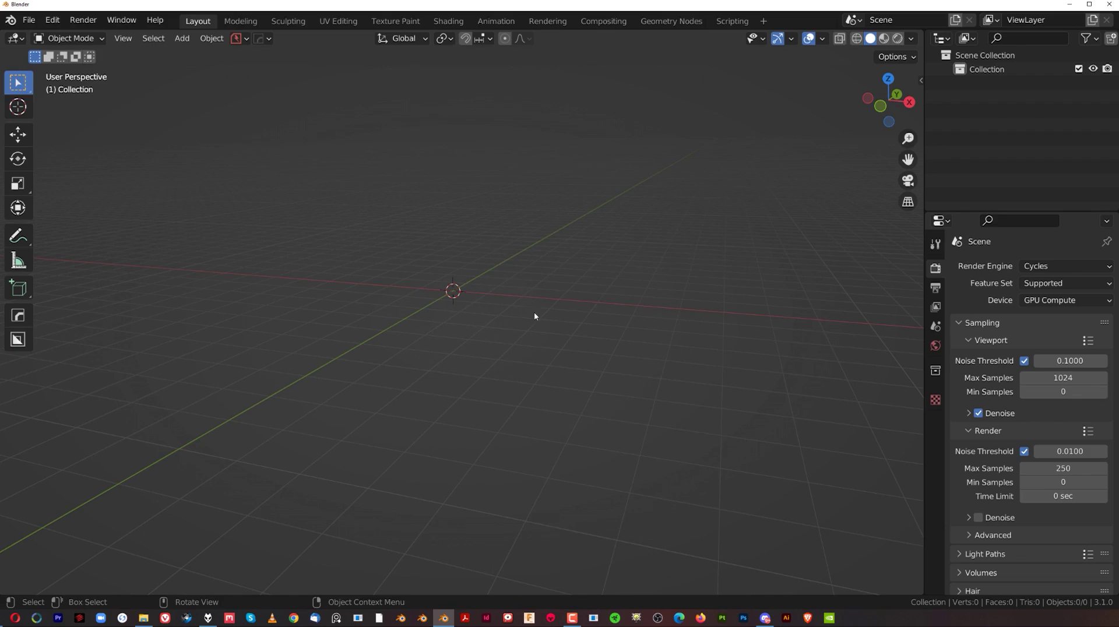
pyautogui.press('d')
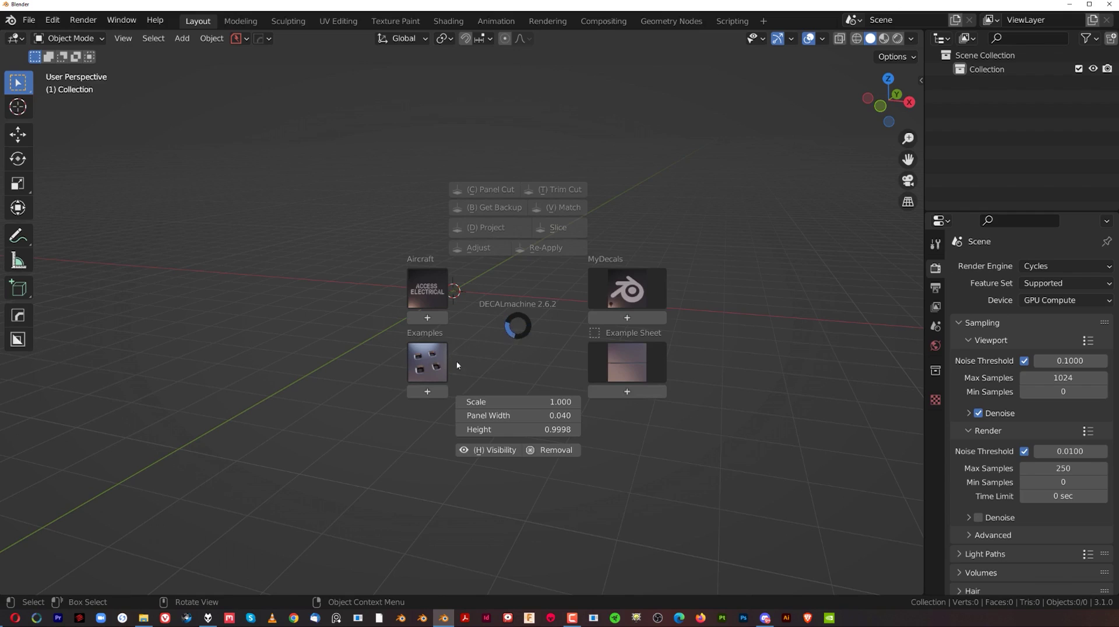
pyautogui.press('Escape')
# - Turn on the Screencast Keys display for the 3D viewport and hide the sidebar
pyautogui.press('n')
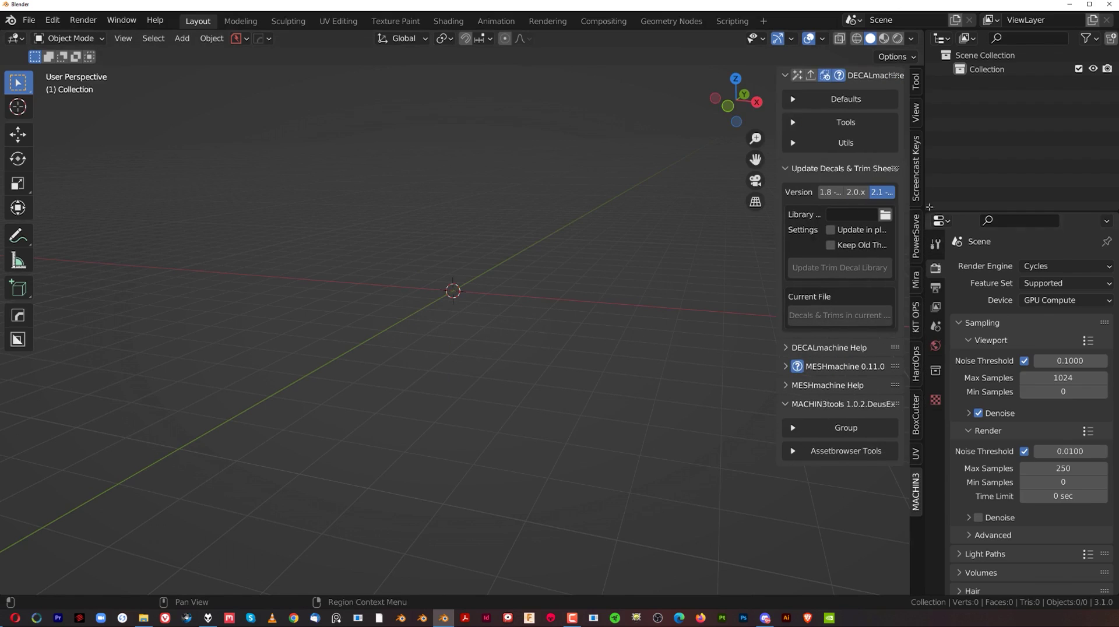
pyautogui.click(916, 169)
pyautogui.press('n')
pyautogui.moveTo(460, 279); pyautogui.dragTo(482, 287, button='middle')
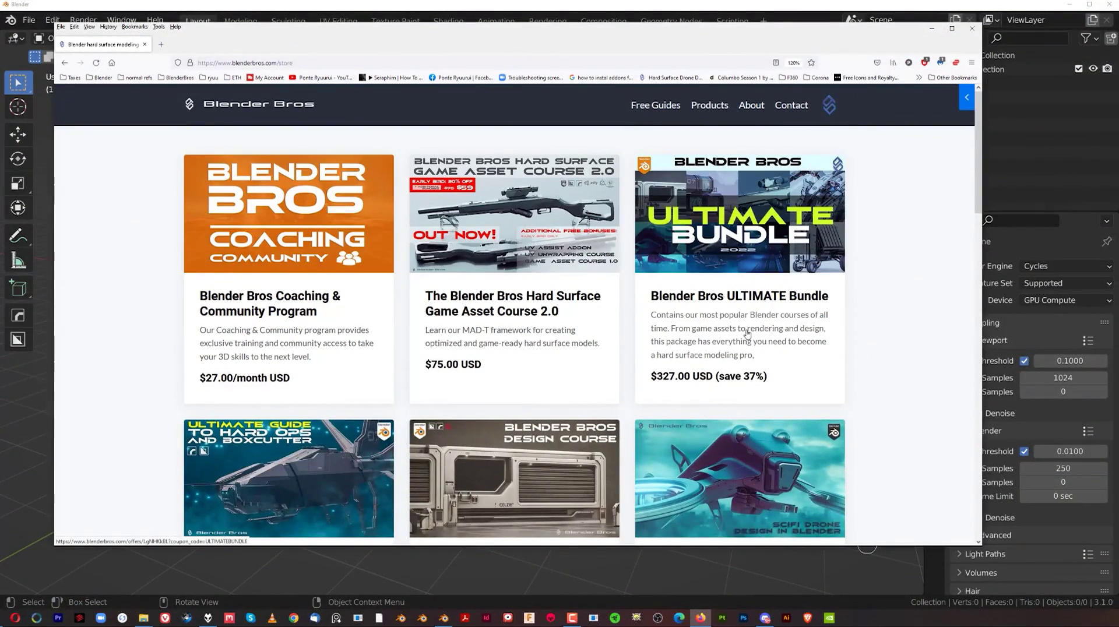
# - In the web browser, look through the Blender Bros store for decal and trim sheet packs, then minimize the browser
pyautogui.scroll(-6, 636, 349)
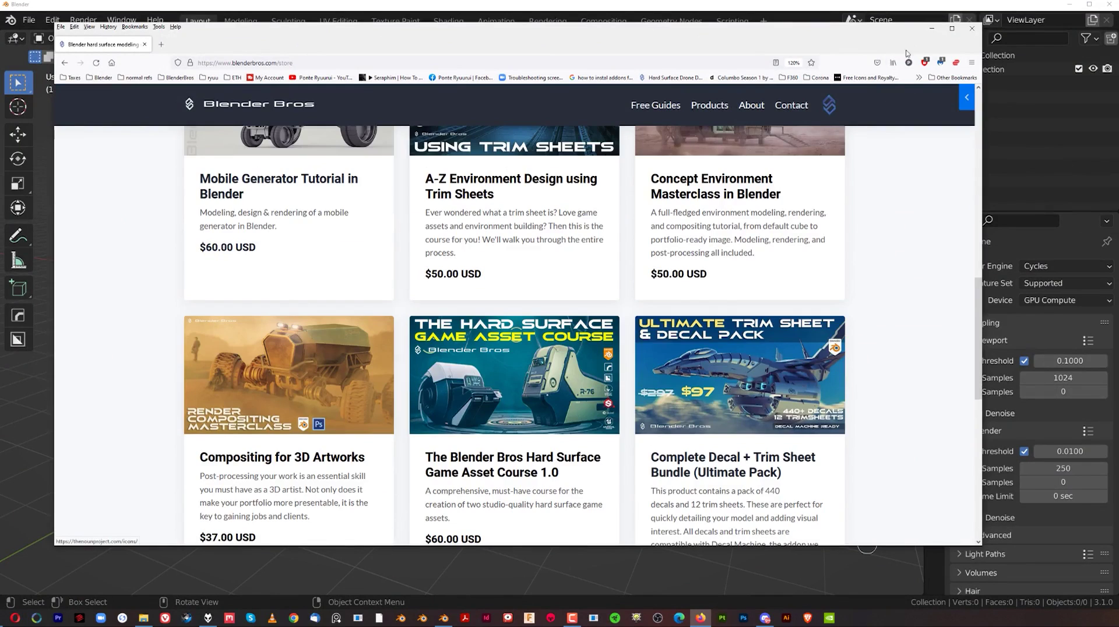
pyautogui.click(931, 28)
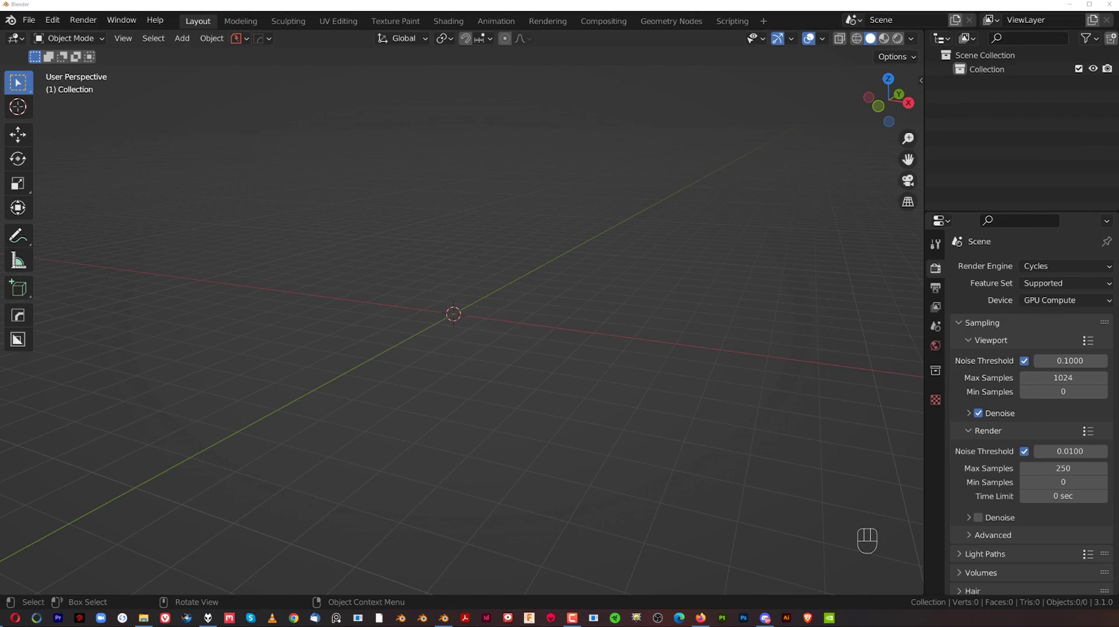
# - In File Explorer, inspect the Blender bros May 2022 library and its .is25 file in the assets 3.0/Decals folder
pyautogui.click(143, 618)
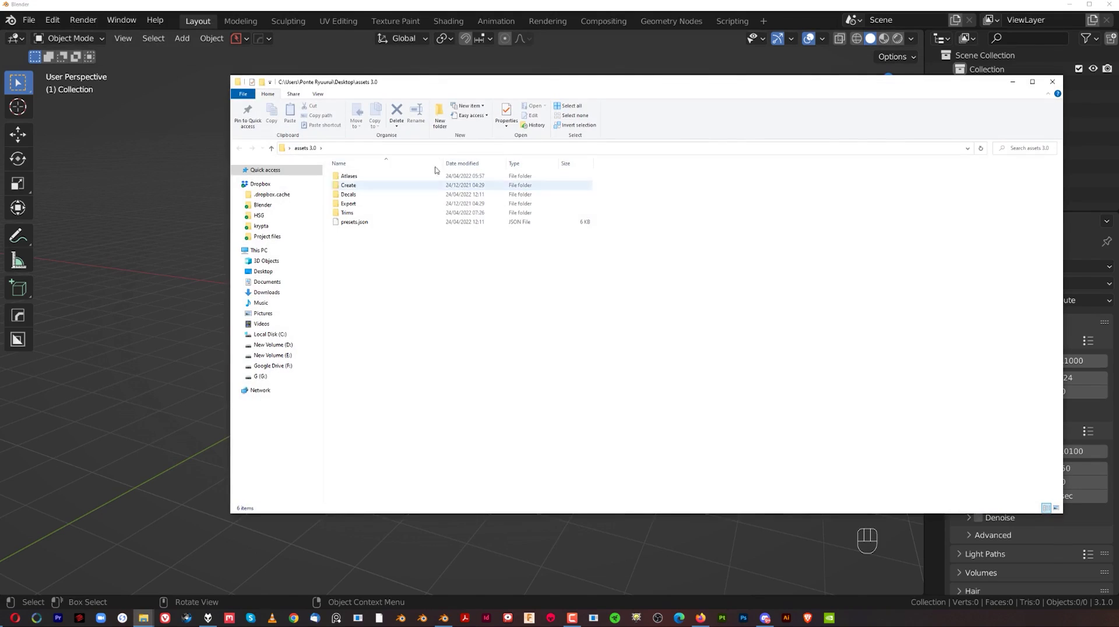
pyautogui.click(382, 198)
pyautogui.doubleClick(382, 198)
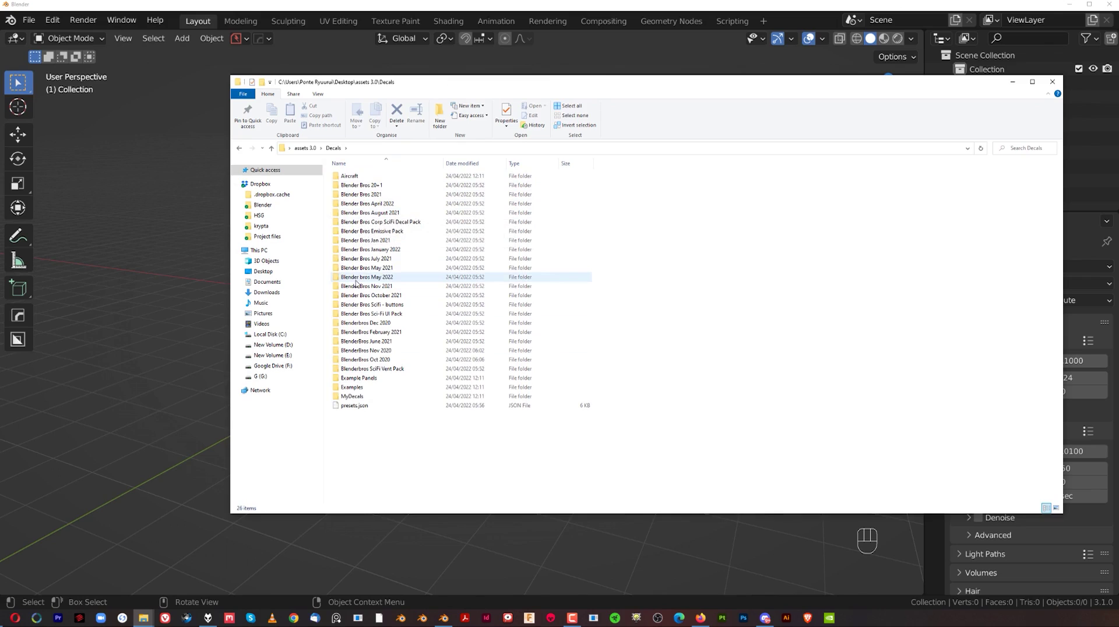
pyautogui.doubleClick(355, 278)
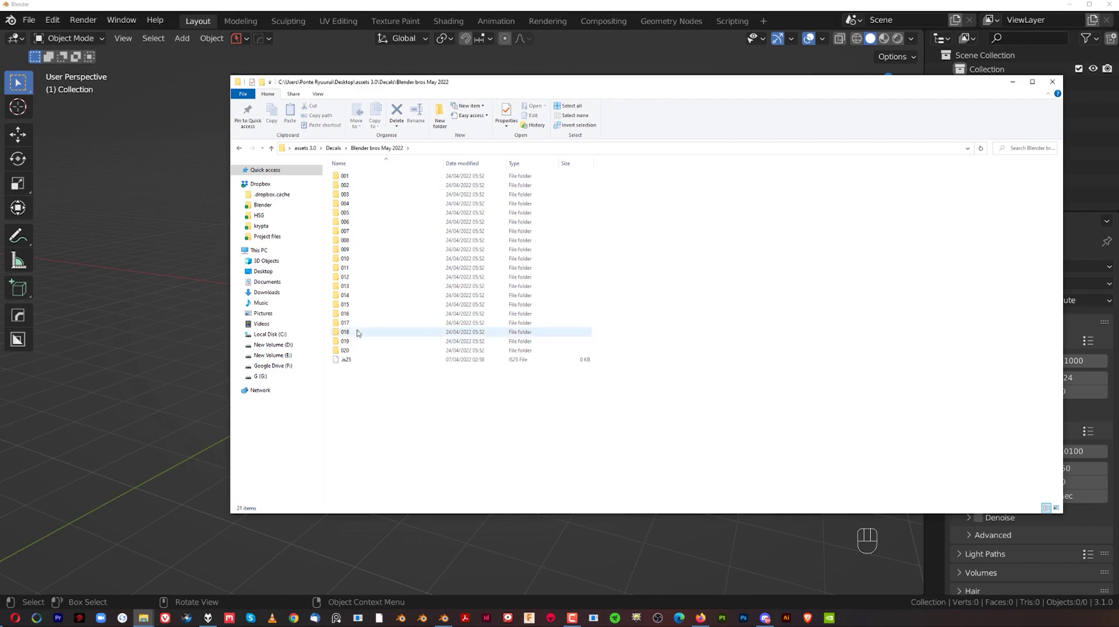
pyautogui.click(366, 361)
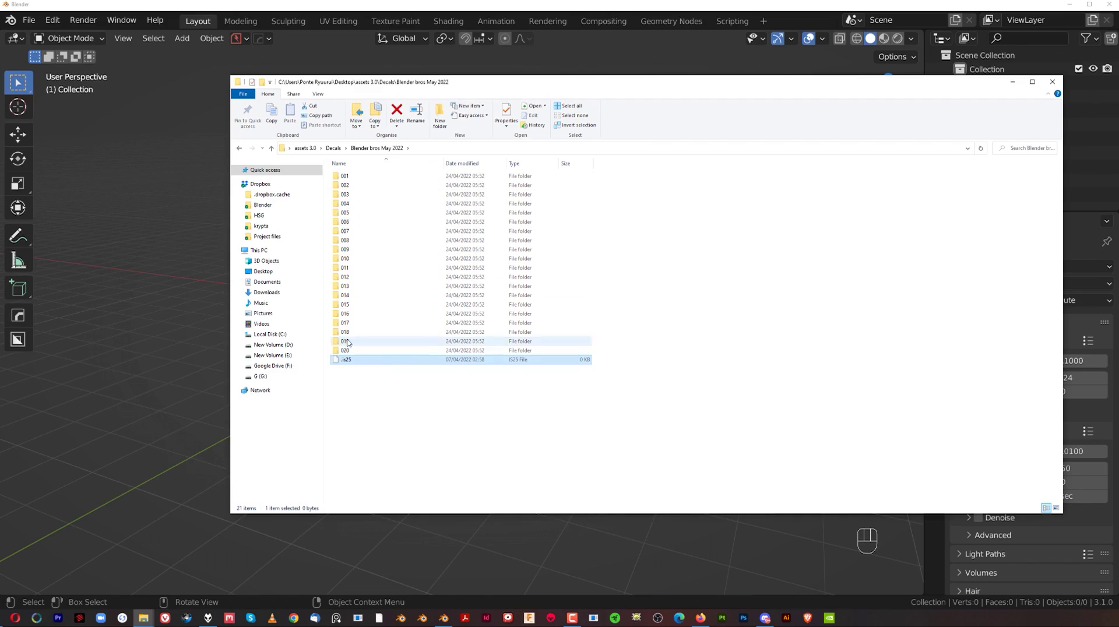
pyautogui.click(238, 149)
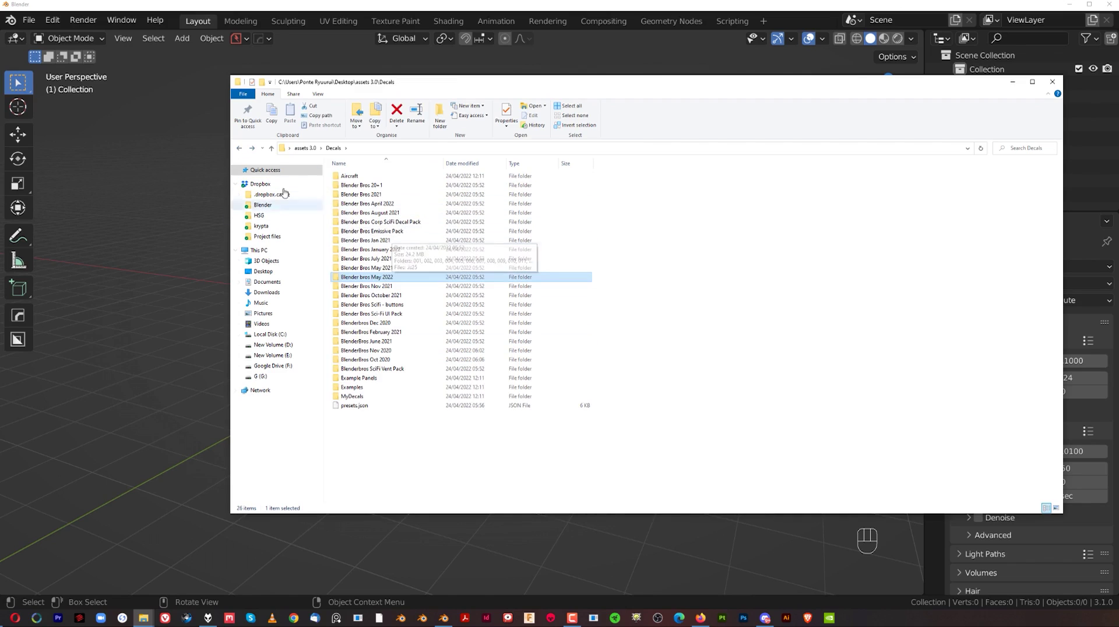
pyautogui.click(239, 148)
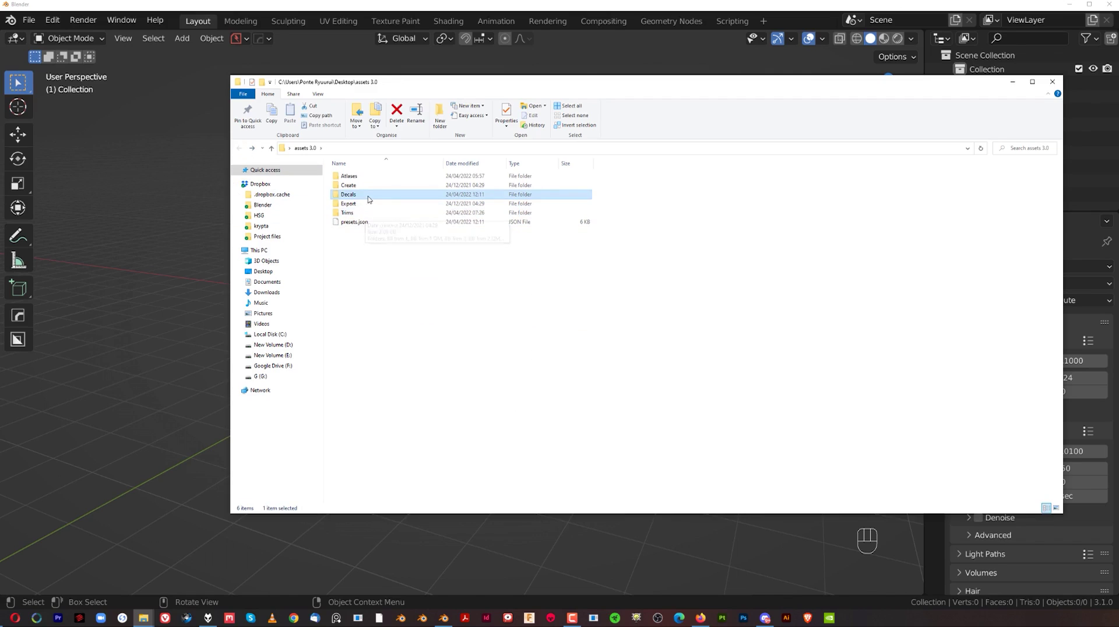
# - Compare the contents of the BB Trim 4 and BB Trim 4 QM folders in Trims, then return to the assets 3.0 folder
pyautogui.doubleClick(366, 214)
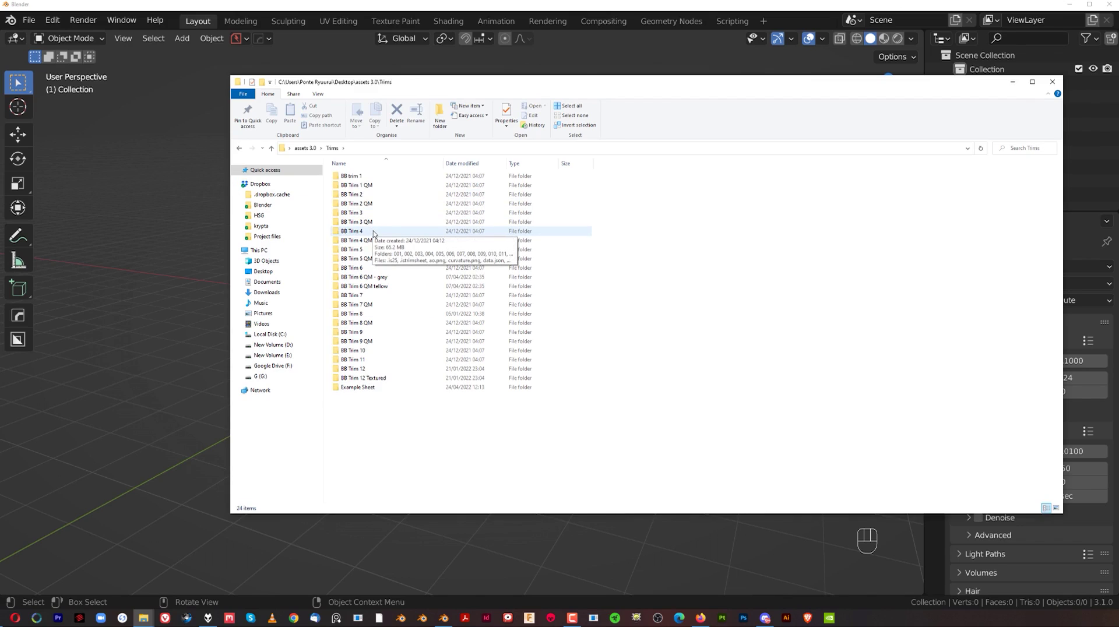
pyautogui.doubleClick(373, 233)
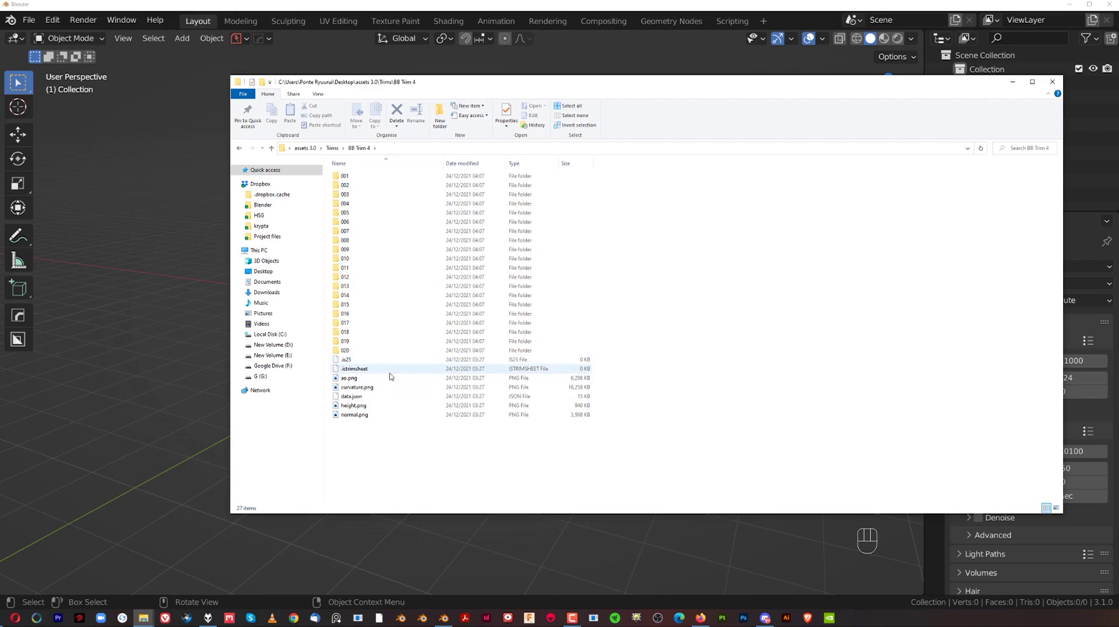
pyautogui.click(240, 148)
pyautogui.doubleClick(376, 240)
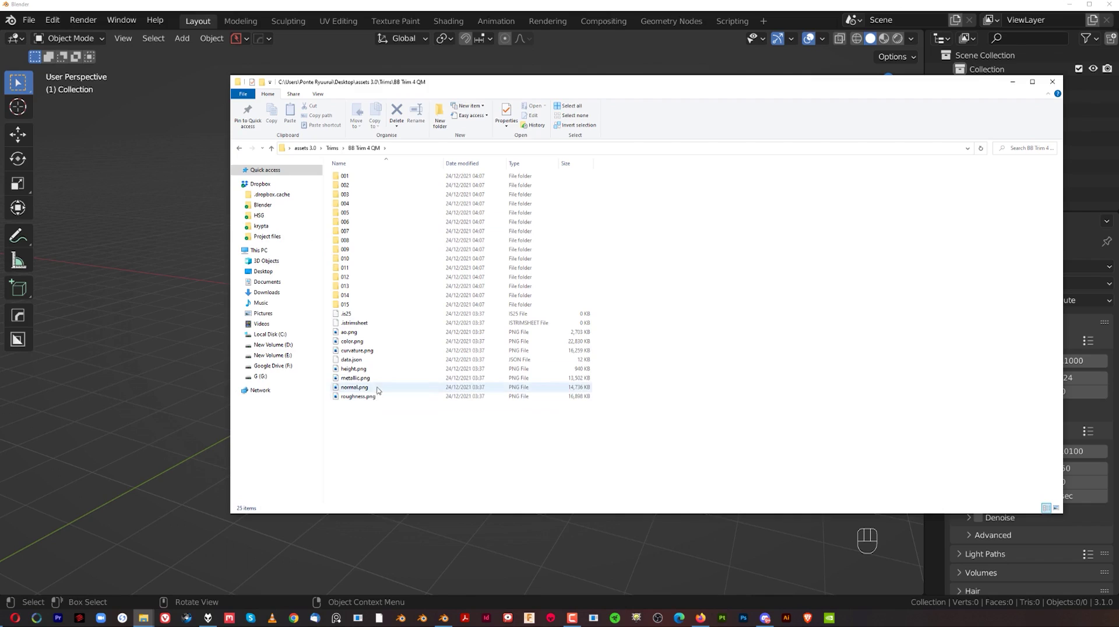
pyautogui.click(364, 316)
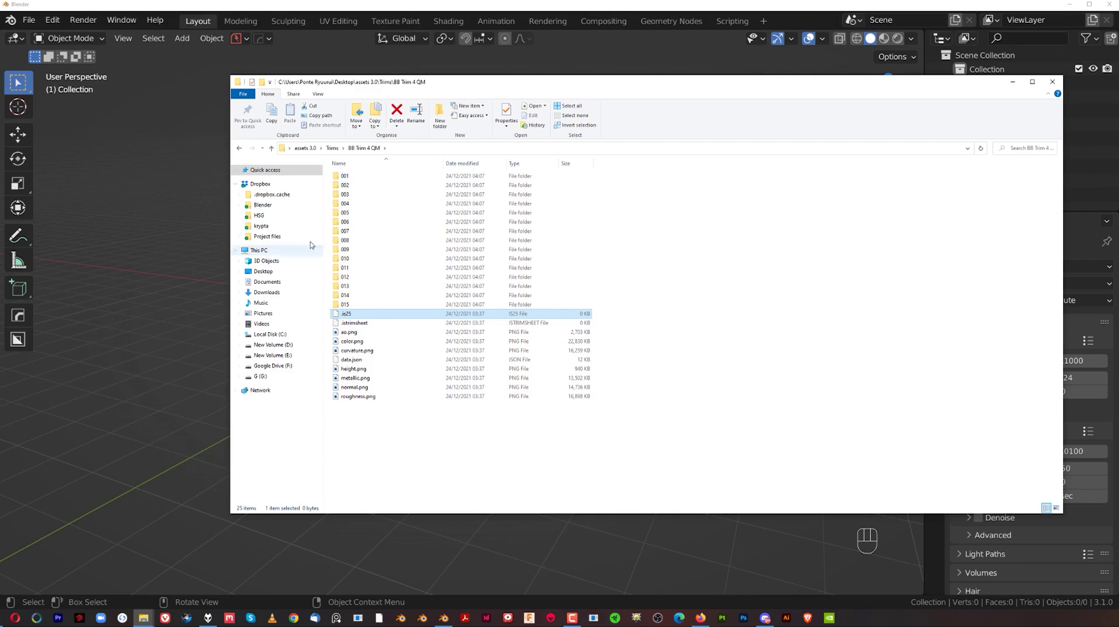
pyautogui.click(241, 149)
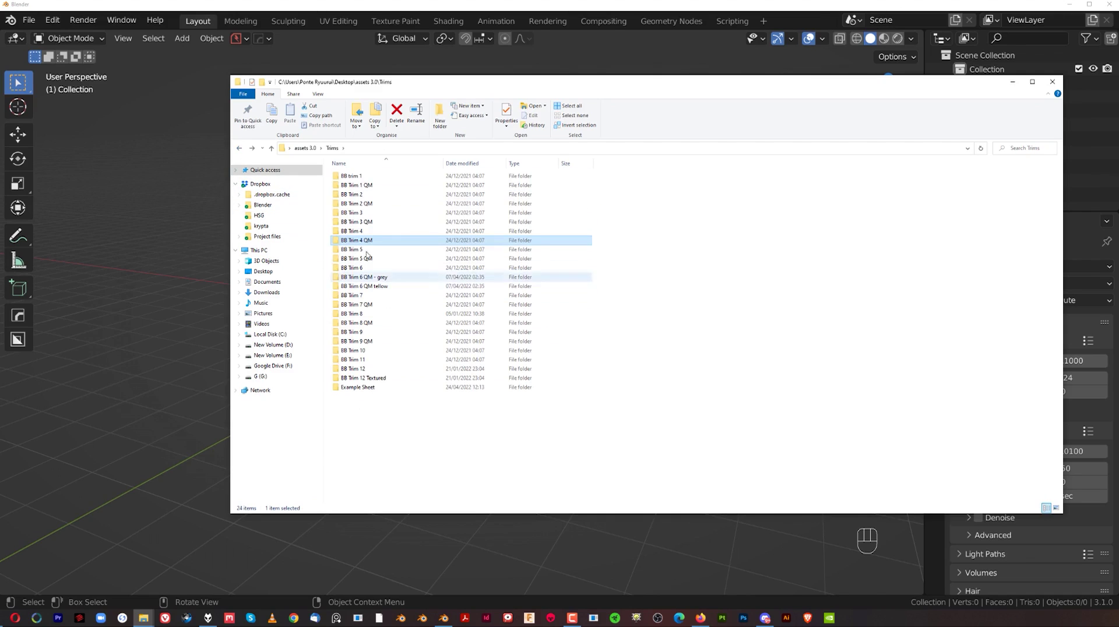
pyautogui.click(241, 149)
pyautogui.doubleClick(352, 197)
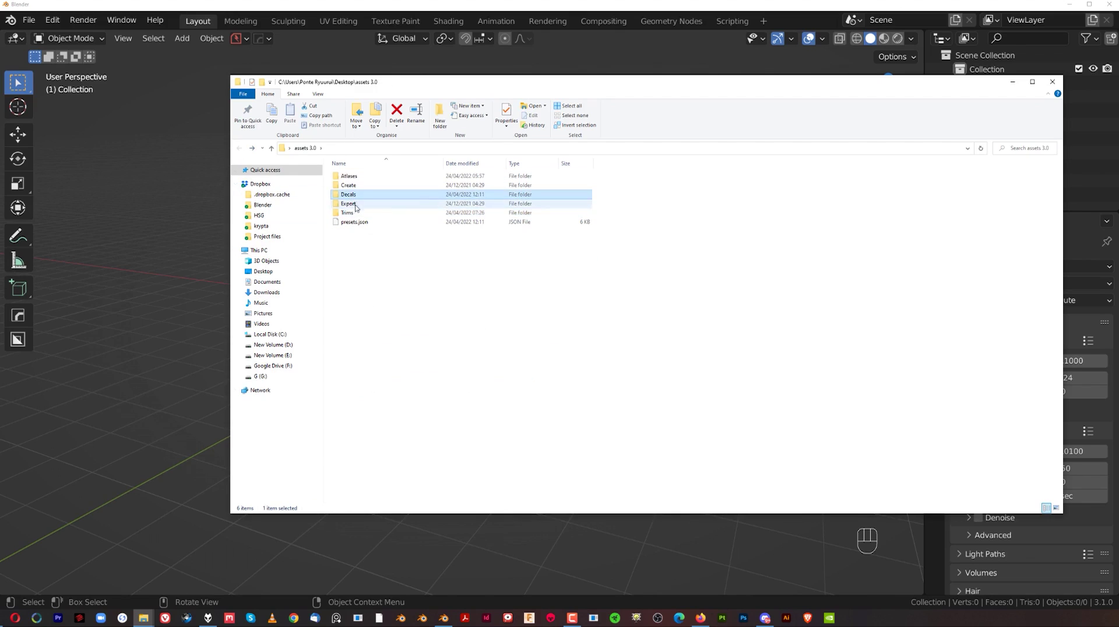
pyautogui.click(243, 151)
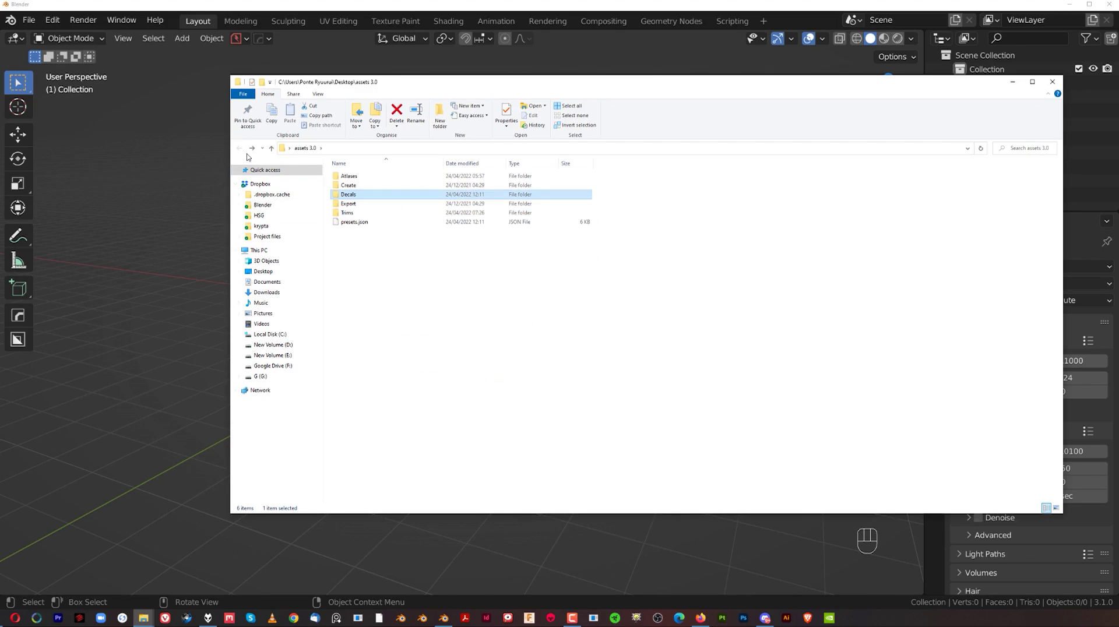
# - Close the assets 3.0 folder and inspect DECALmachine's assets folder in Blender 3.1's scripts\addons, returning to the Blender version folders
pyautogui.click(1051, 83)
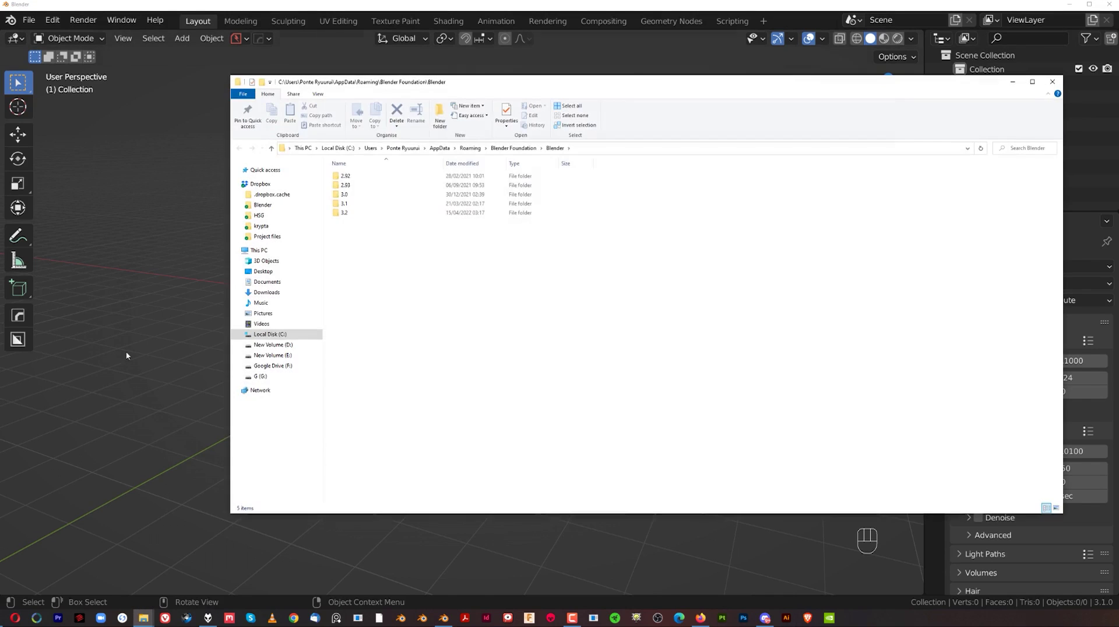
pyautogui.doubleClick(359, 207)
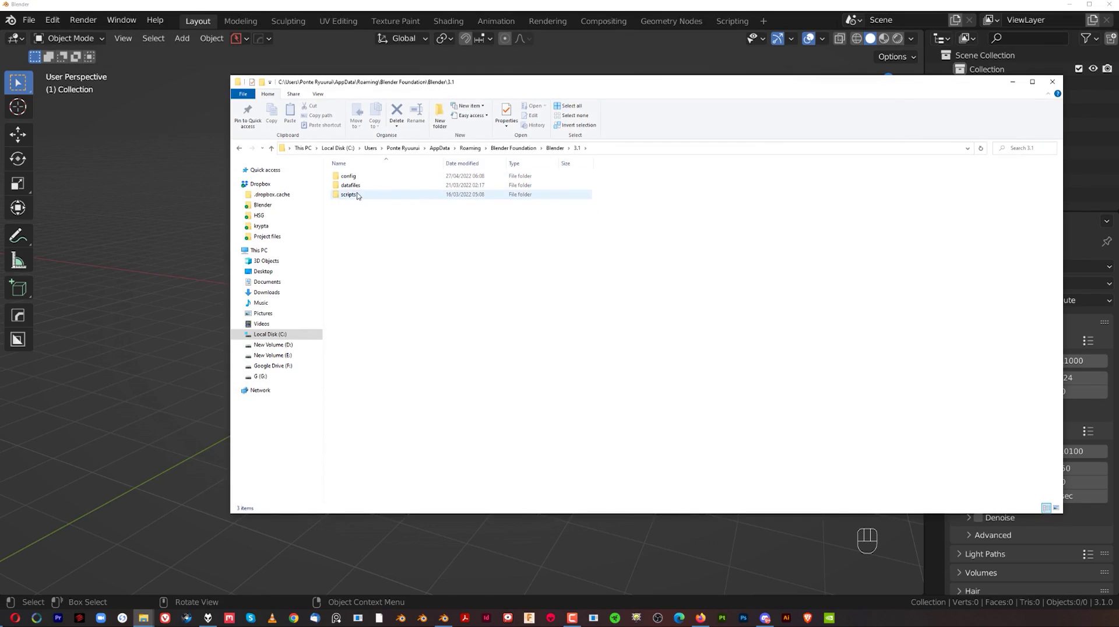
pyautogui.doubleClick(349, 195)
pyautogui.doubleClick(355, 177)
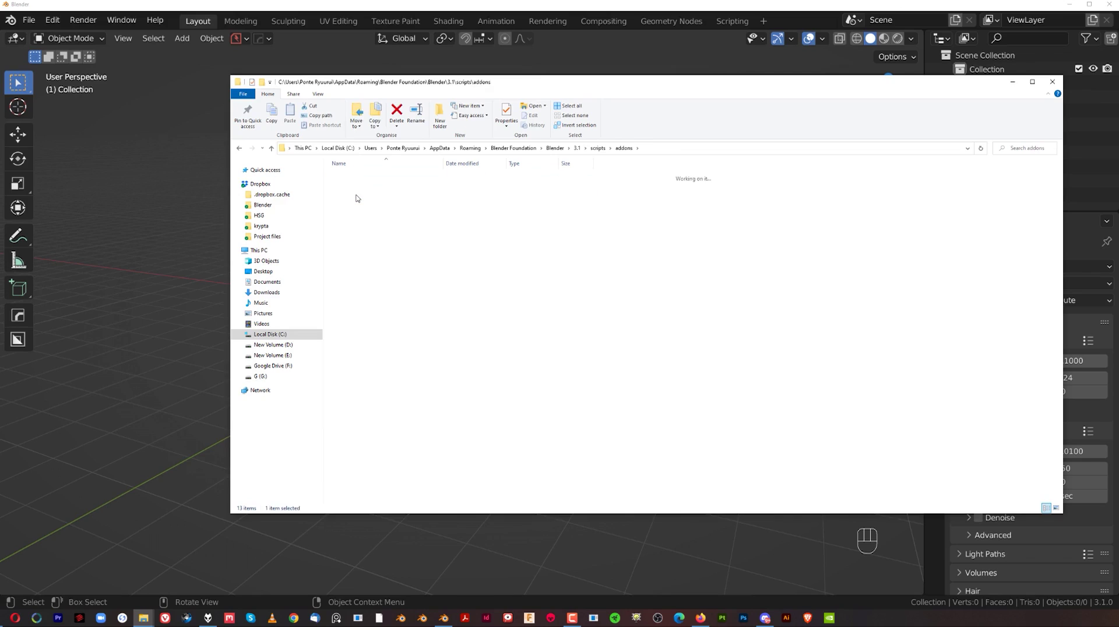
pyautogui.click(356, 189)
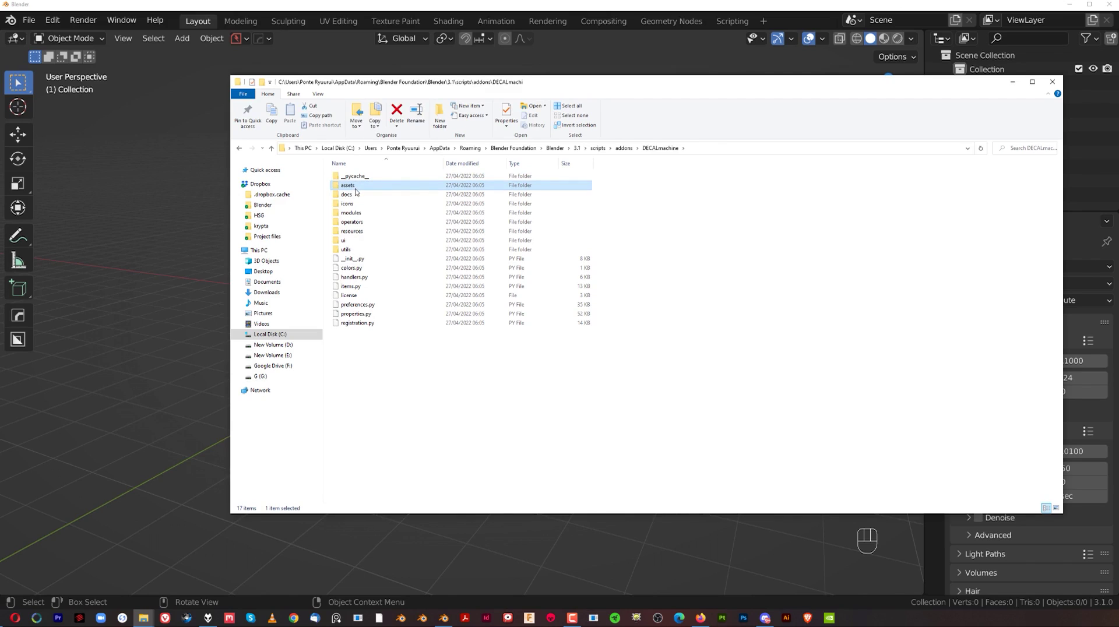
pyautogui.doubleClick(355, 187)
pyautogui.click(240, 149)
pyautogui.click(240, 149)
pyautogui.click(240, 148)
pyautogui.click(240, 148)
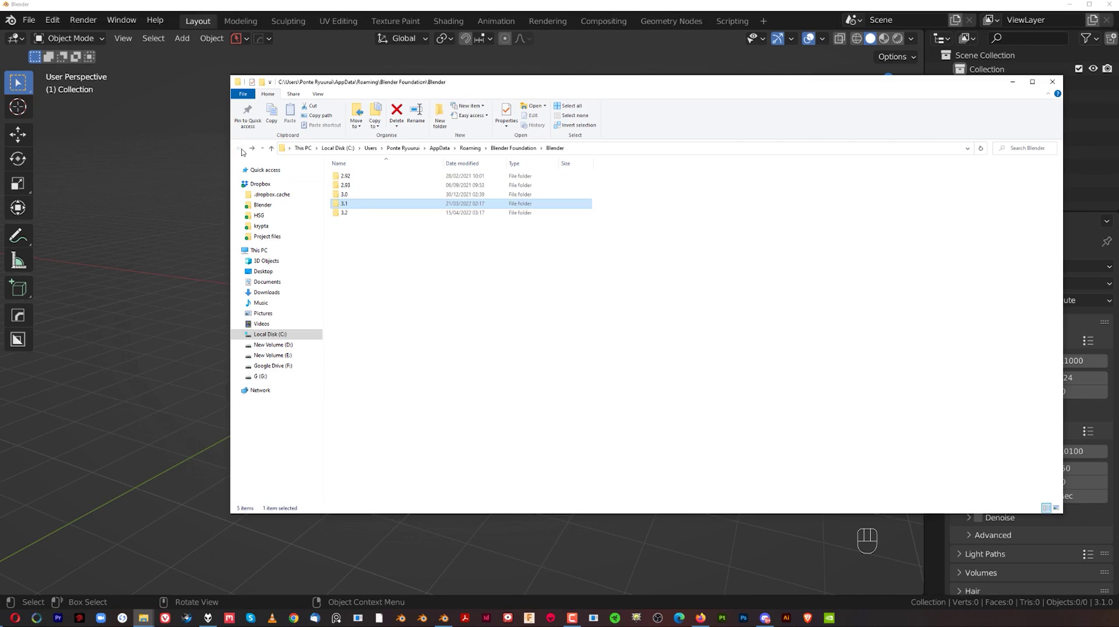
pyautogui.click(354, 213)
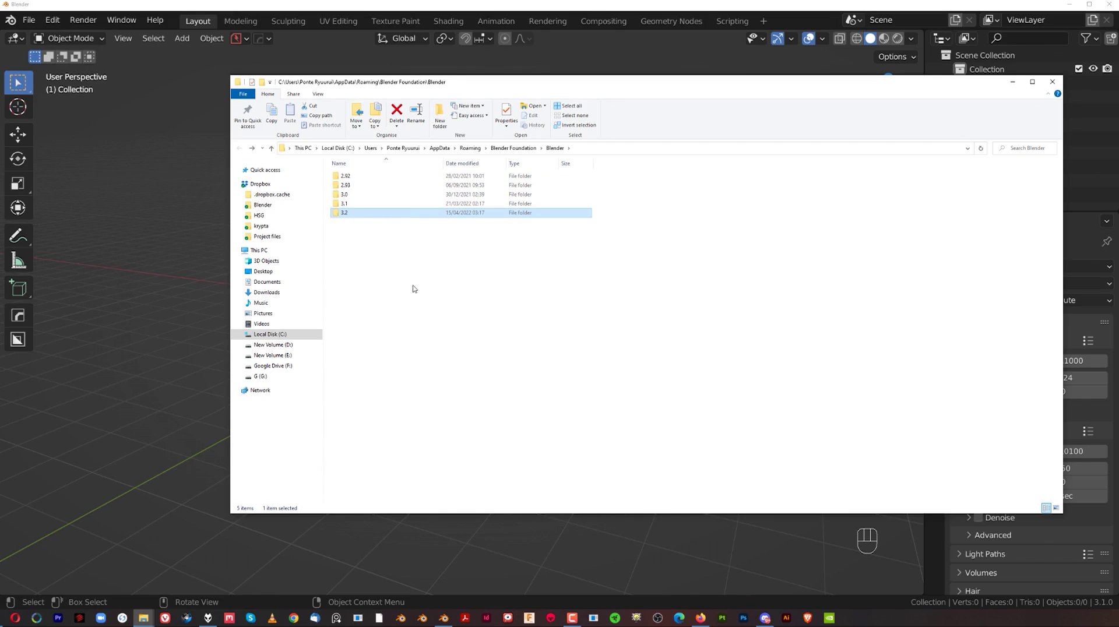
# - Locate the assets folder inside 3.1\scripts\addons\DECALmachine again and close the File Explorer window
pyautogui.doubleClick(361, 204)
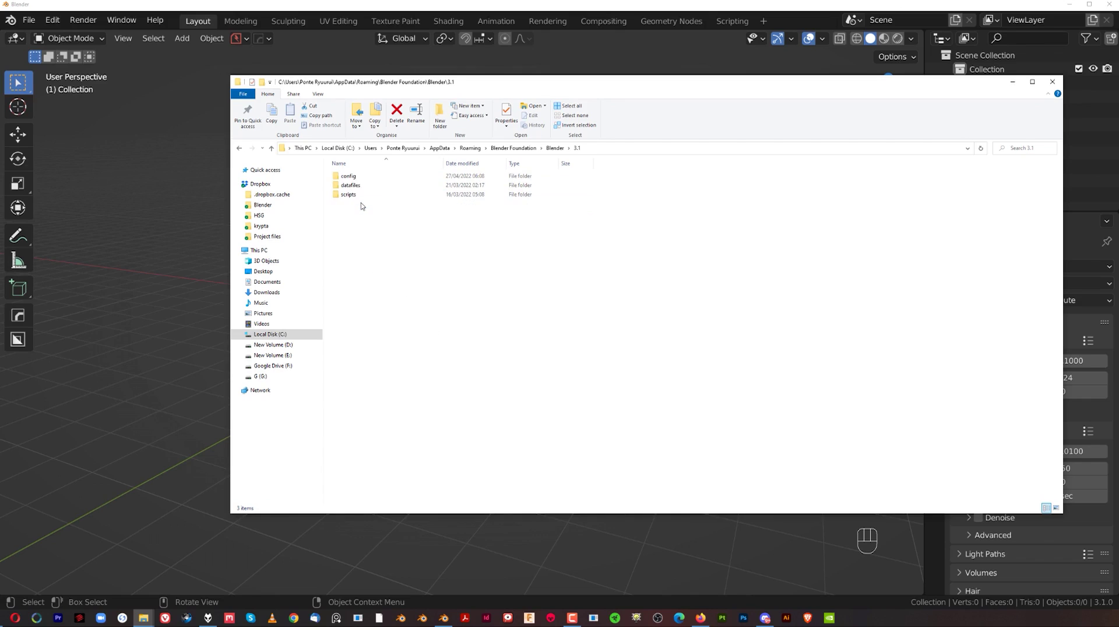
pyautogui.doubleClick(360, 196)
pyautogui.doubleClick(357, 176)
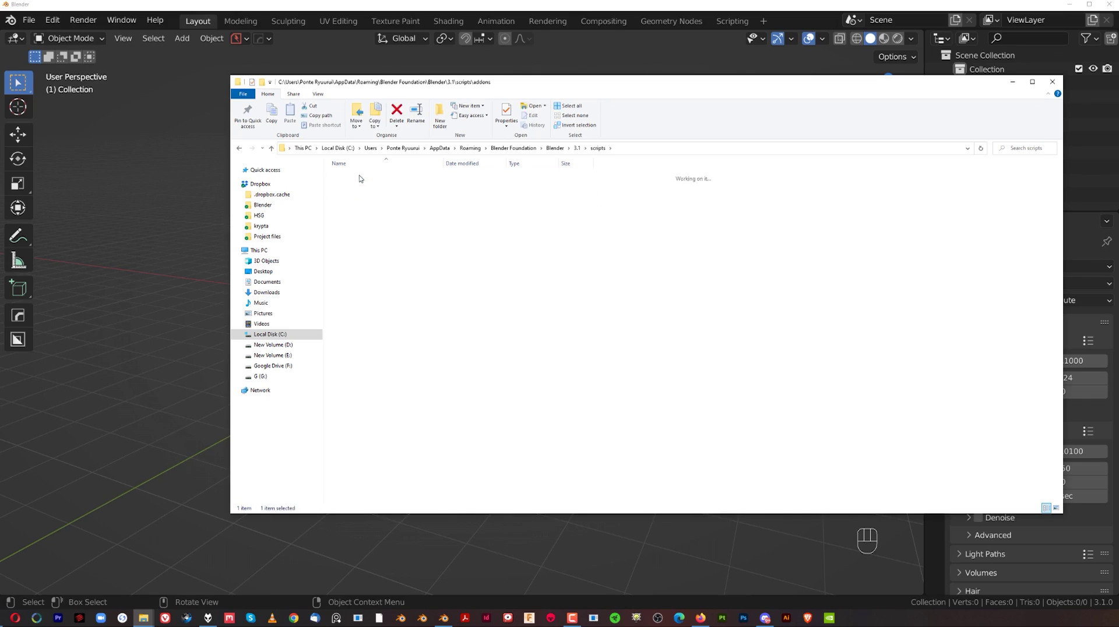
pyautogui.doubleClick(359, 197)
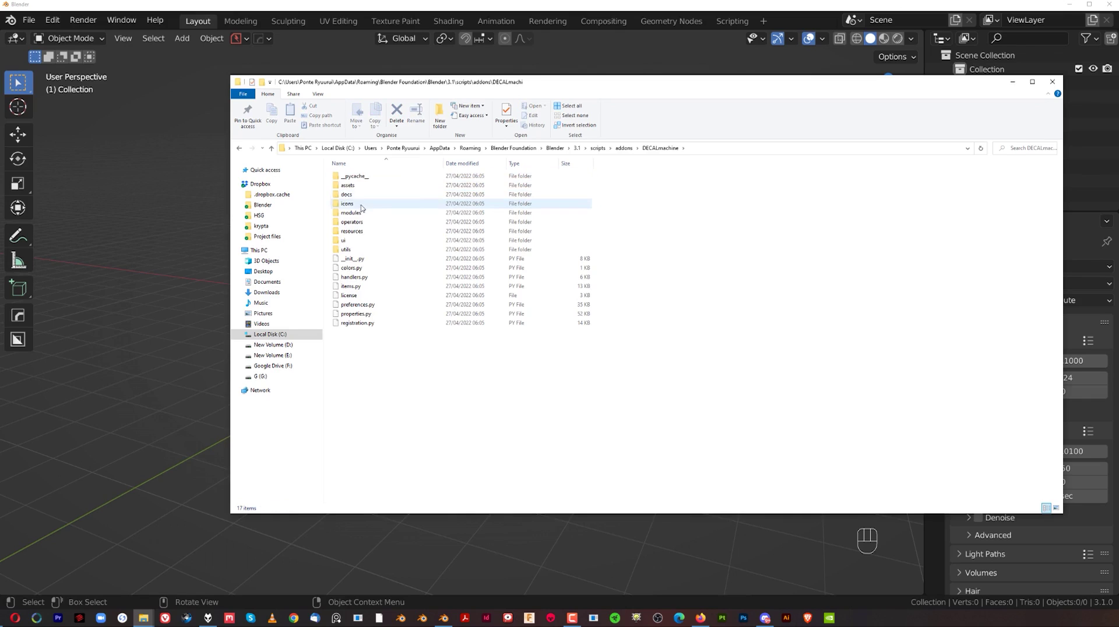
pyautogui.click(360, 187)
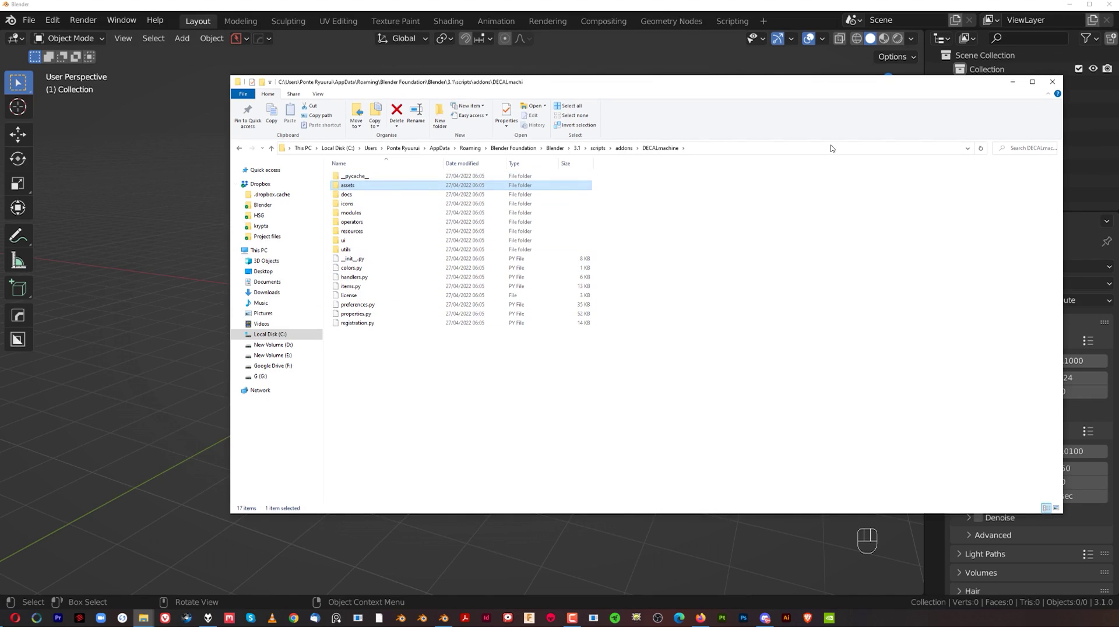
pyautogui.click(1052, 82)
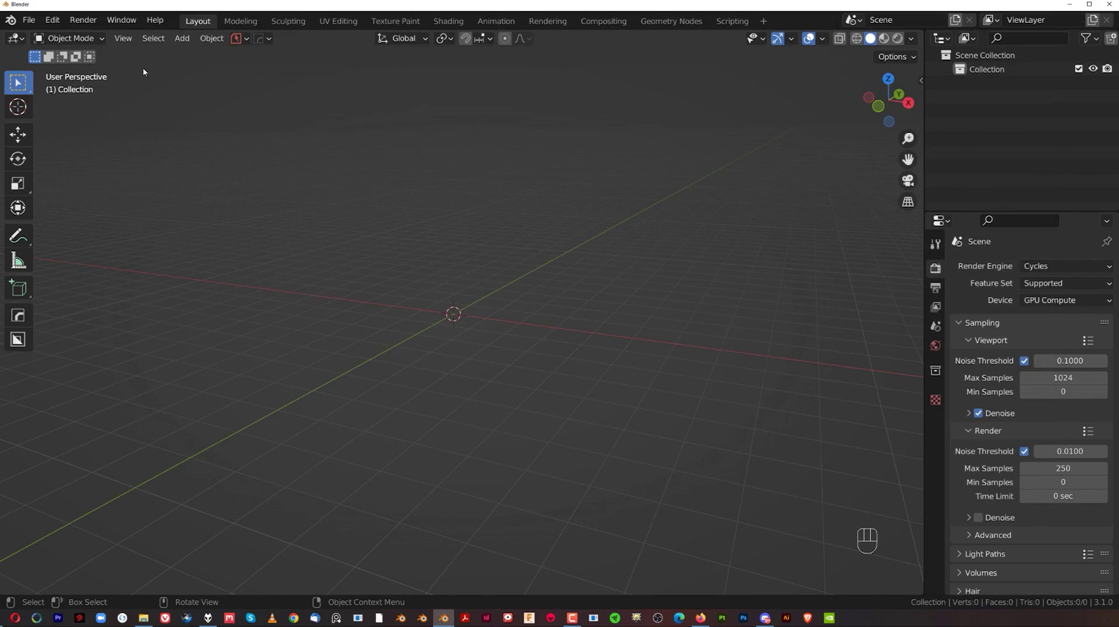
# - In the DECALmachine add-on preferences, set the assets location to the assets 3.0 folder on the Desktop
pyautogui.click(58, 20)
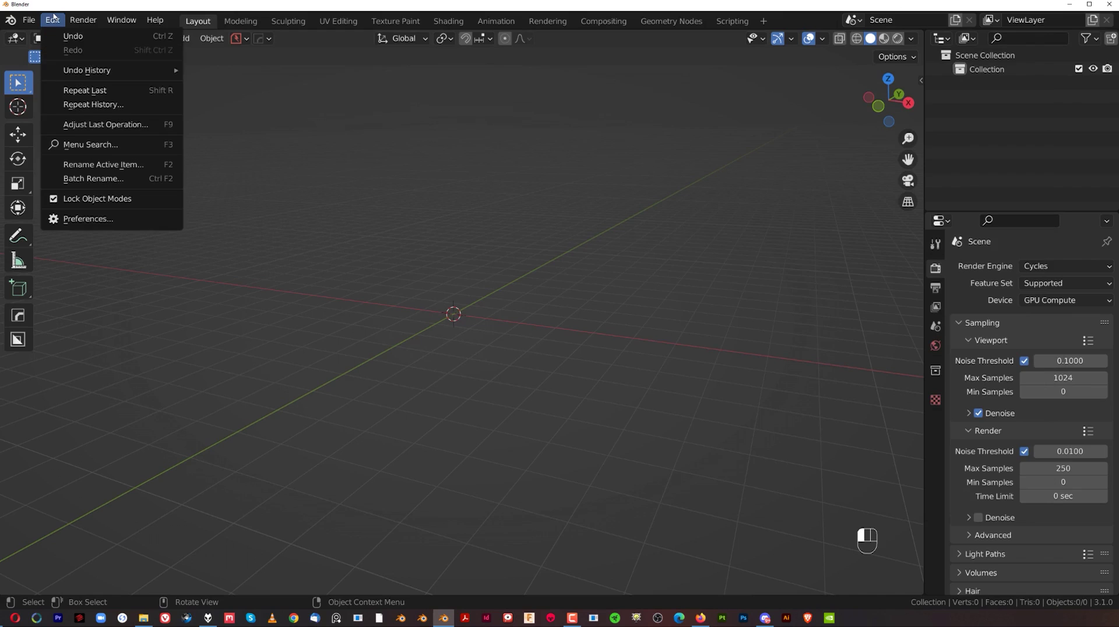
pyautogui.click(124, 221)
pyautogui.moveTo(162, 33); pyautogui.dragTo(449, 71)
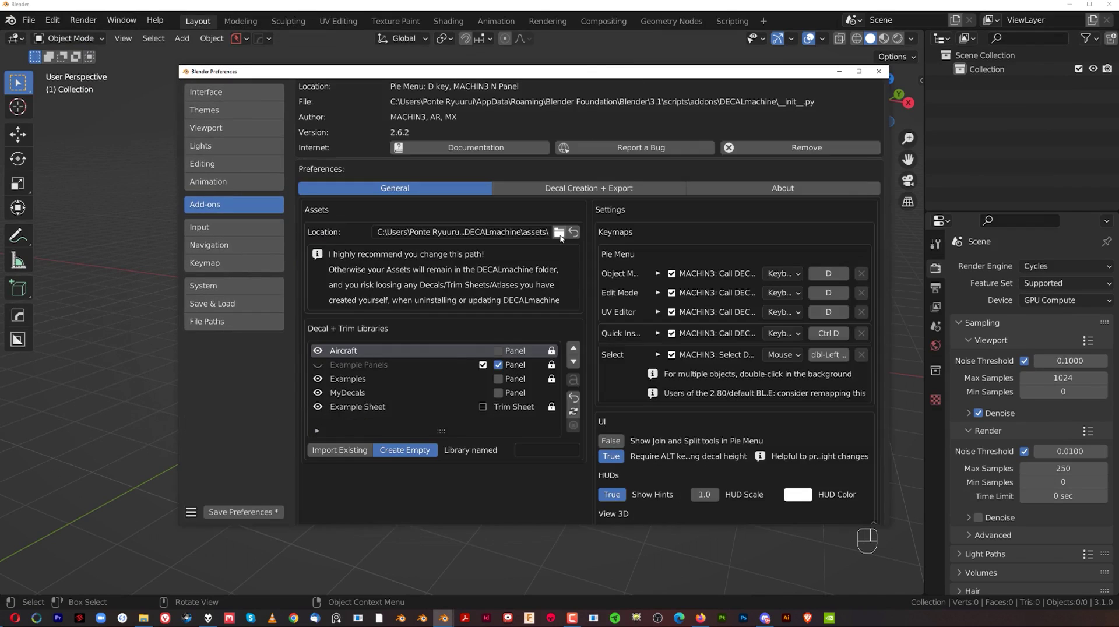
pyautogui.click(559, 232)
pyautogui.click(229, 310)
pyautogui.click(427, 269)
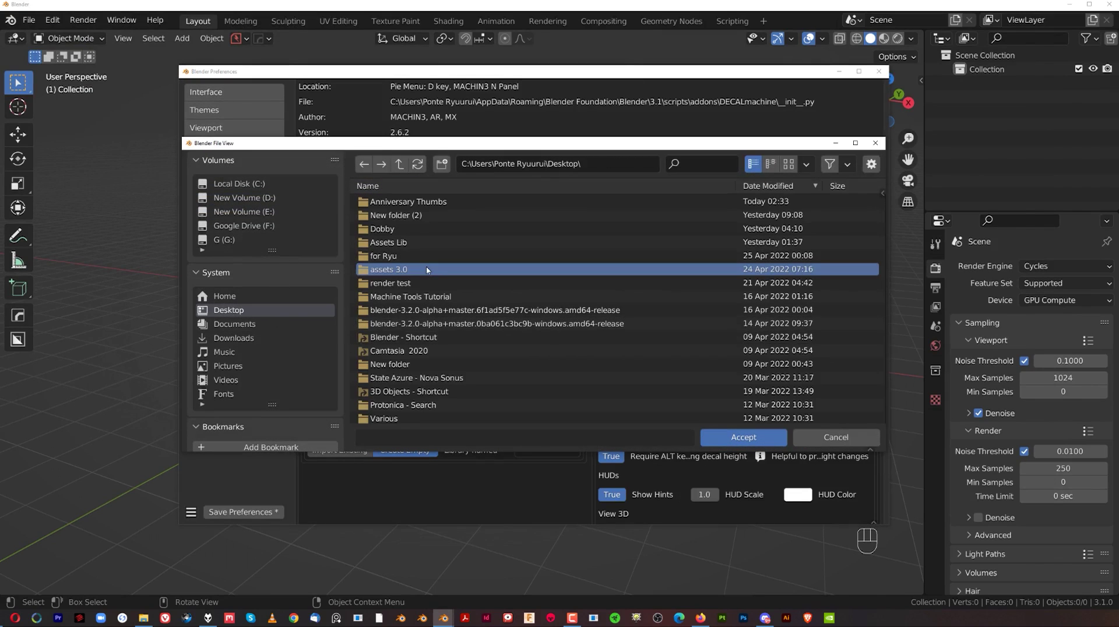
pyautogui.click(726, 434)
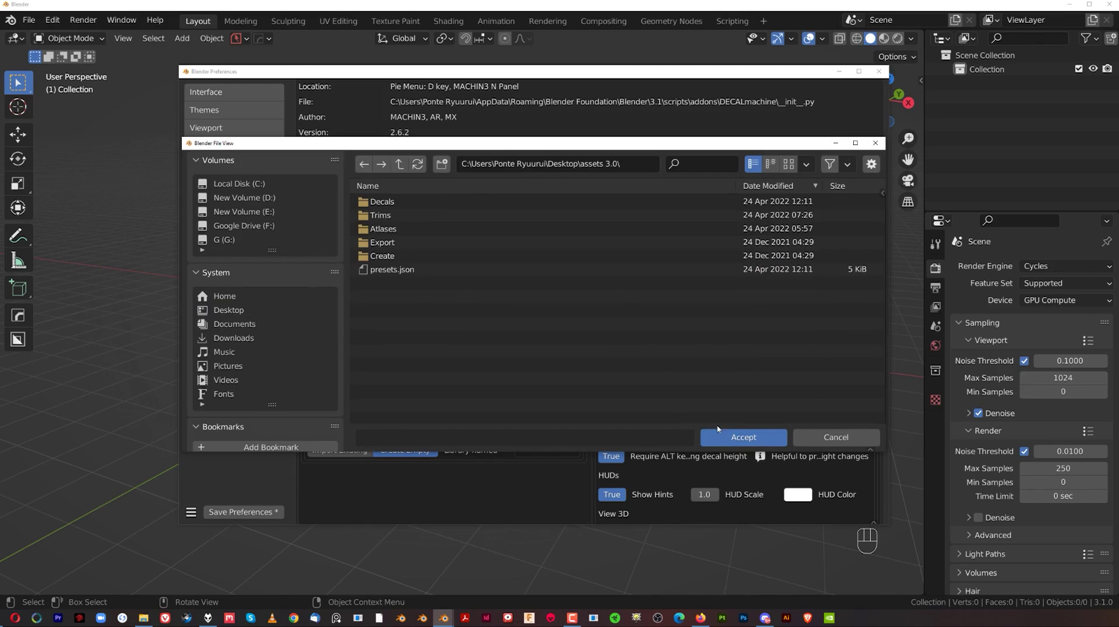
pyautogui.click(739, 434)
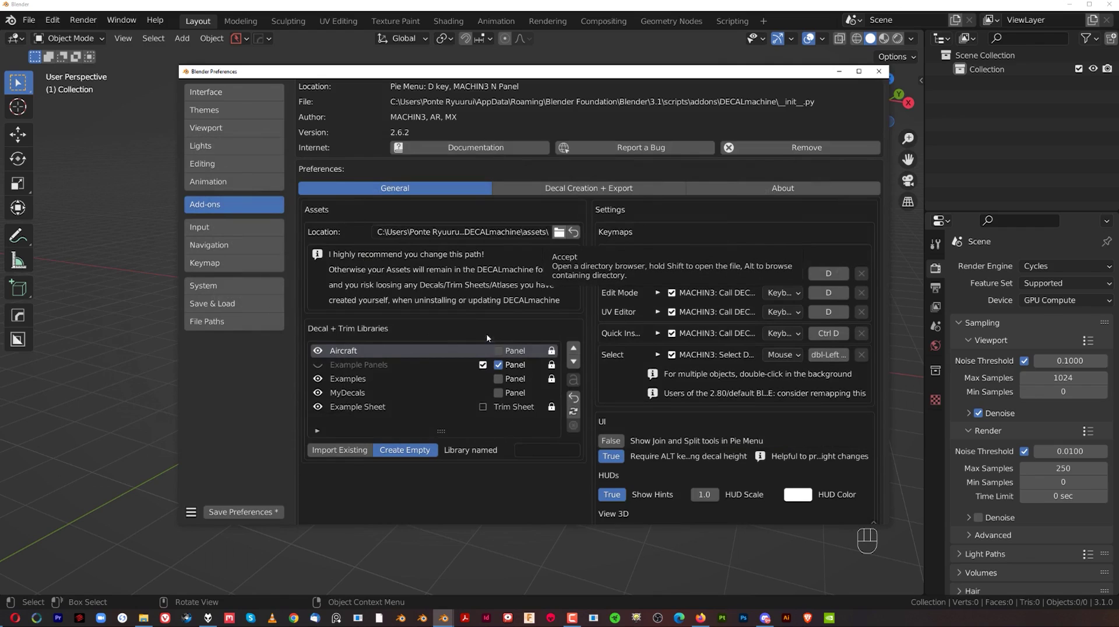
# - Save the preferences after checking the Decal + Trim Libraries list, and view the libraries in the DECALmachine pie menu
pyautogui.scroll(-3, 511, 336)
pyautogui.scroll(-18, 512, 336)
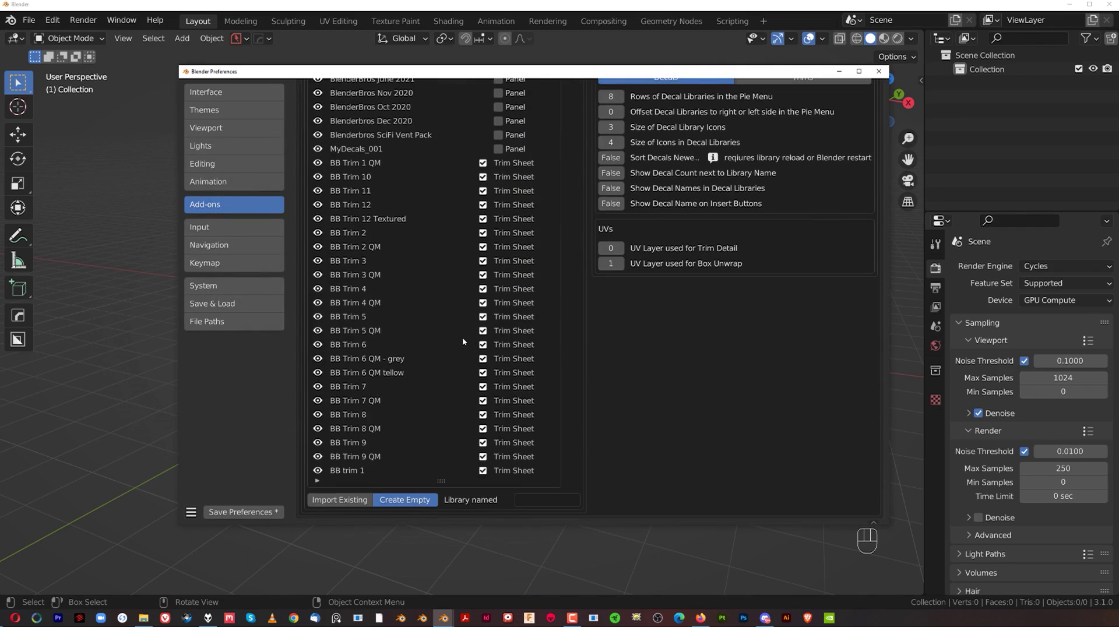
pyautogui.scroll(20, 457, 366)
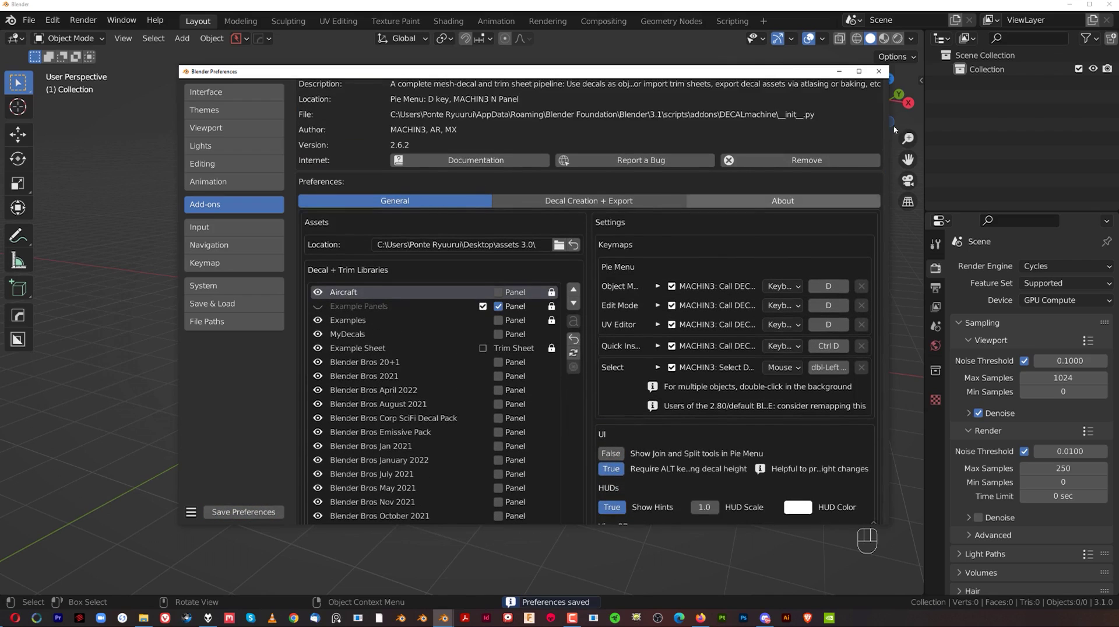
pyautogui.click(879, 71)
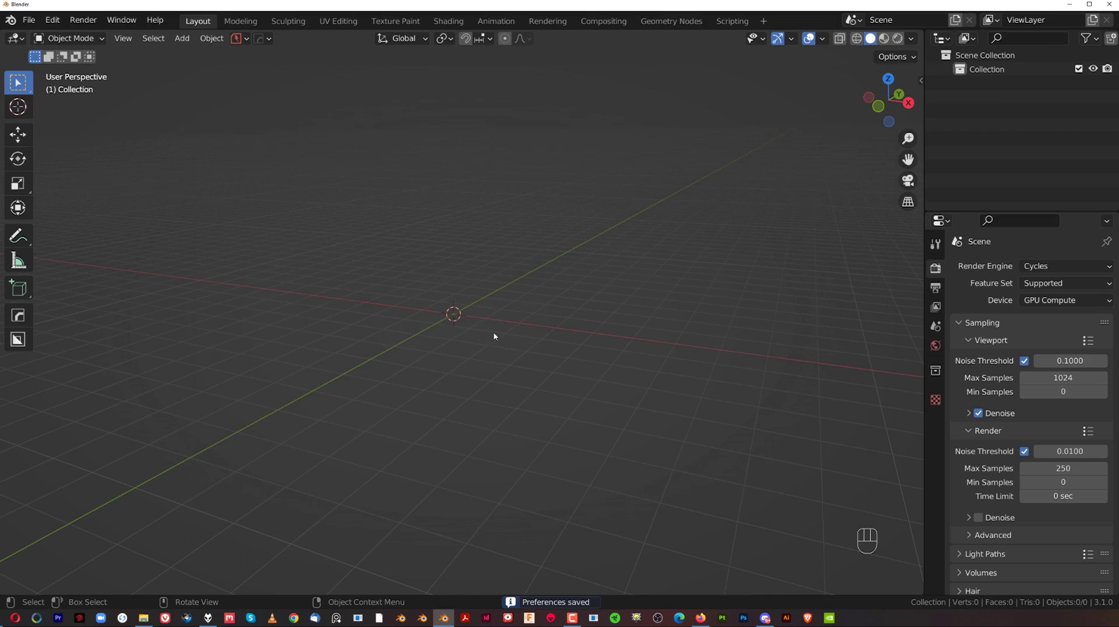
pyautogui.press('d')
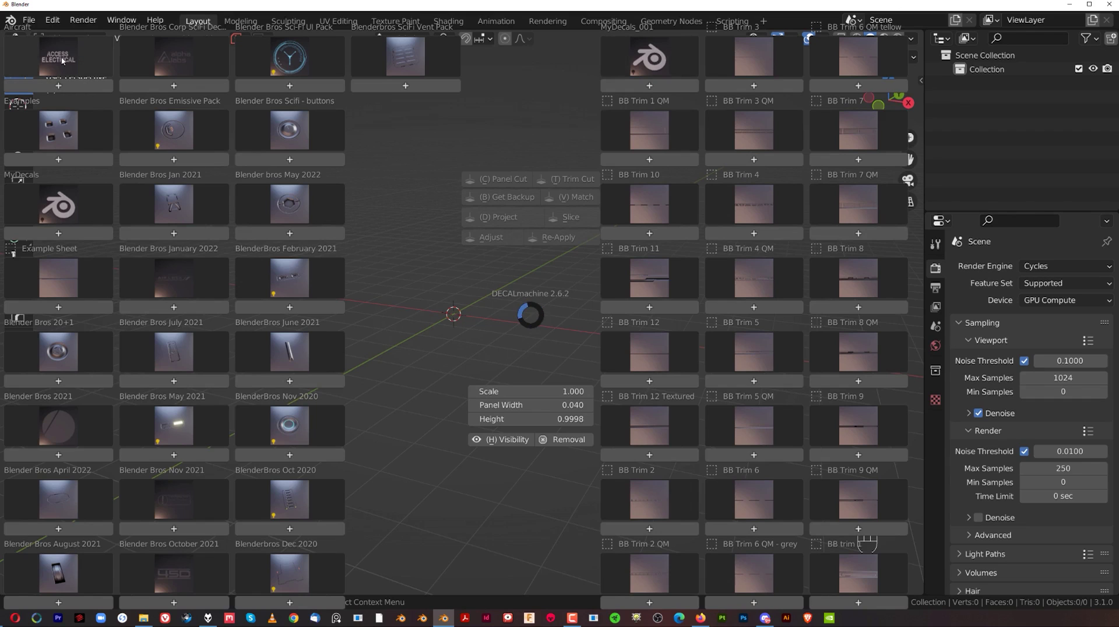
pyautogui.press('Escape')
# - Hide the Aircraft, Examples, MyDecals, Example Sheet and MyDecals_001 libraries in the DECALmachine preferences and save the preferences
pyautogui.click(52, 20)
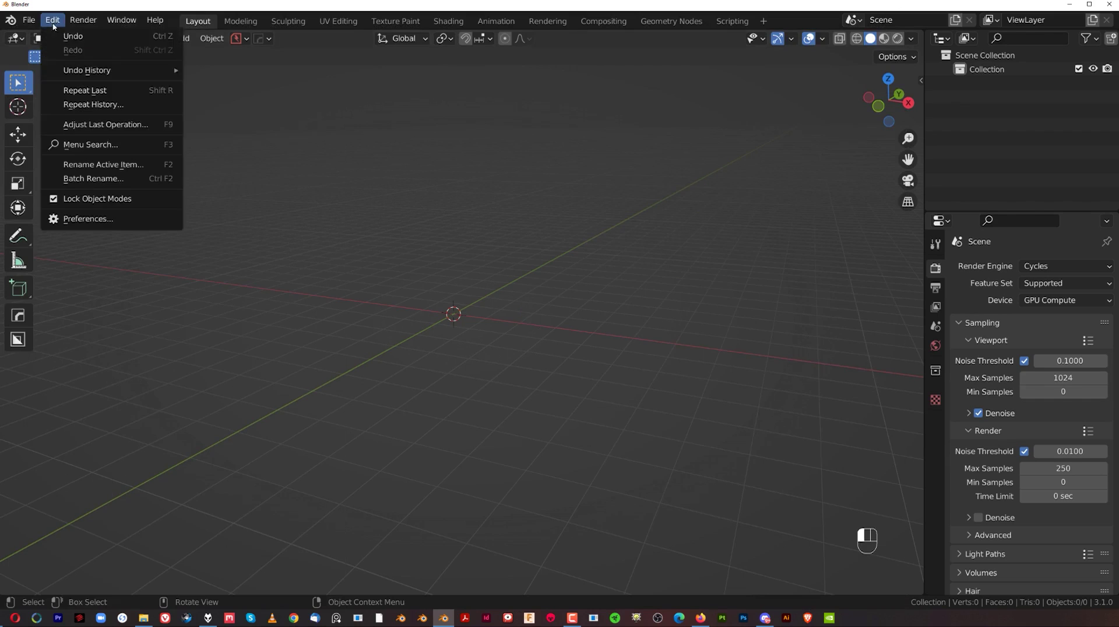
pyautogui.click(129, 219)
pyautogui.moveTo(169, 34); pyautogui.dragTo(357, 36)
pyautogui.moveTo(567, 404); pyautogui.dragTo(930, 585)
pyautogui.scroll(-1, 454, 340)
pyautogui.scroll(-4, 454, 341)
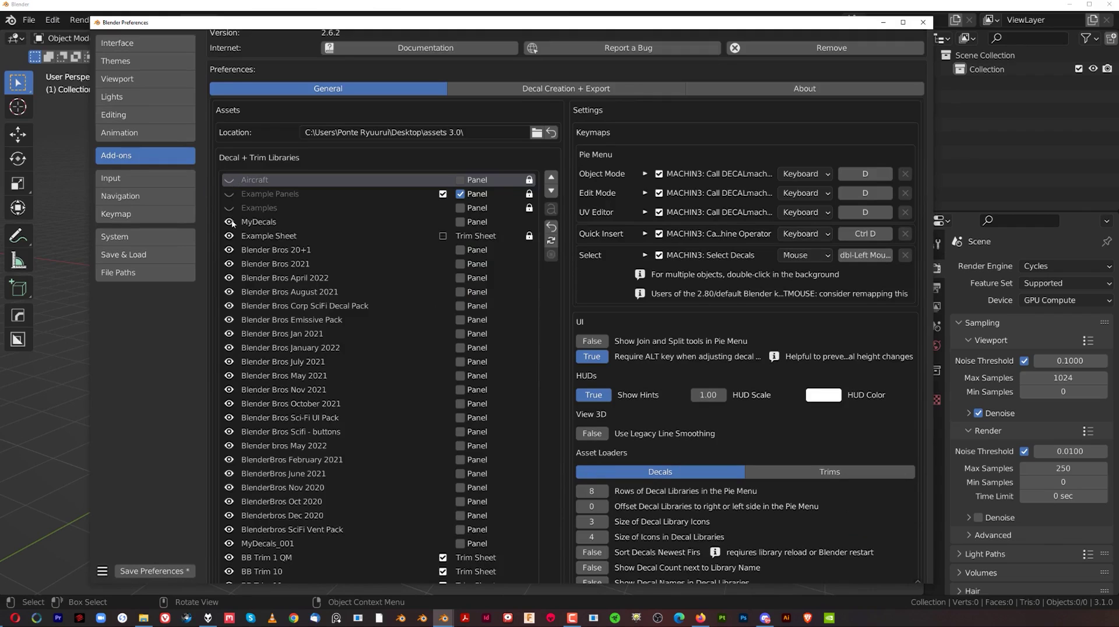
pyautogui.scroll(-6, 315, 350)
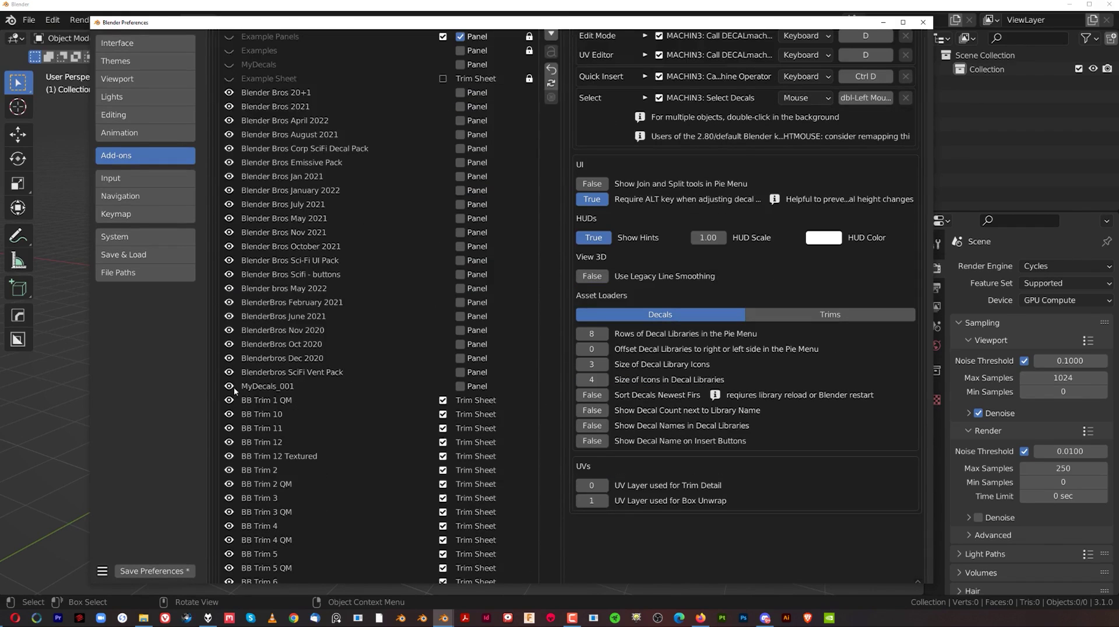
pyautogui.scroll(-3, 290, 435)
pyautogui.scroll(15, 324, 427)
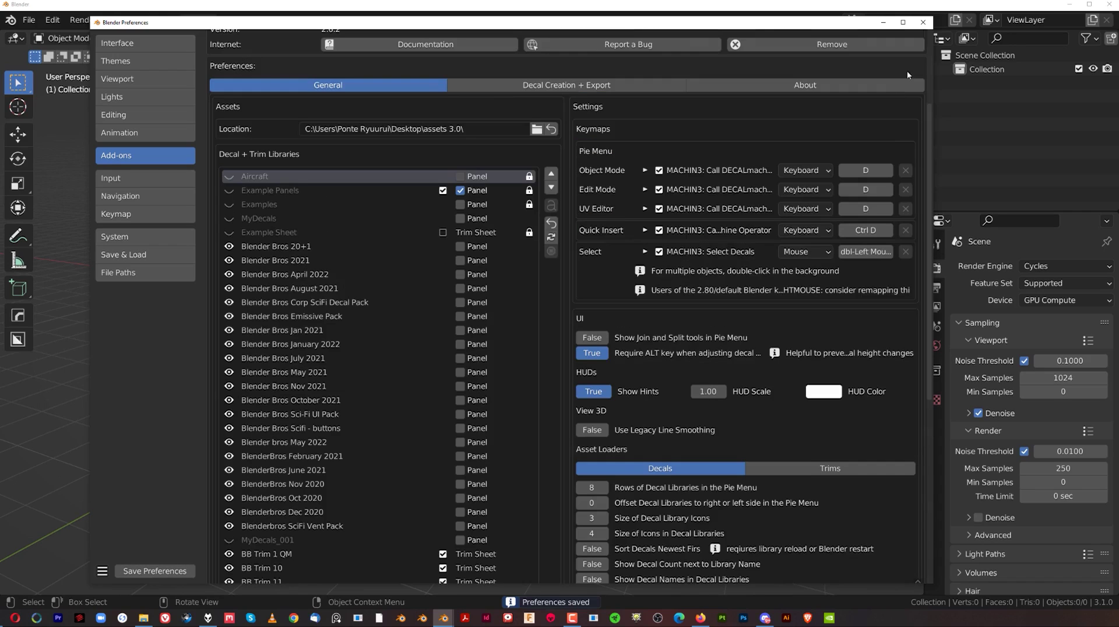
pyautogui.click(922, 22)
# - Browse the DECALmachine pie menu's decal and trim libraries, including BlenderBros Oct 2020, Blenderbros SciFi Vent Pack and BB Trim 9 QM
pyautogui.press('d')
pyautogui.press('d')
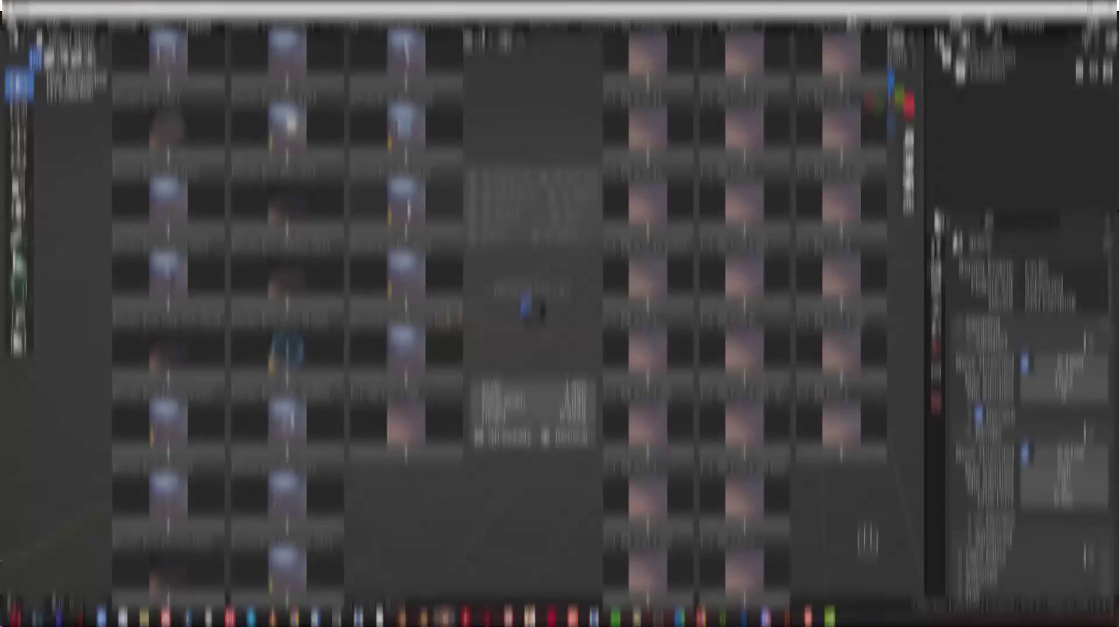
pyautogui.click(401, 203)
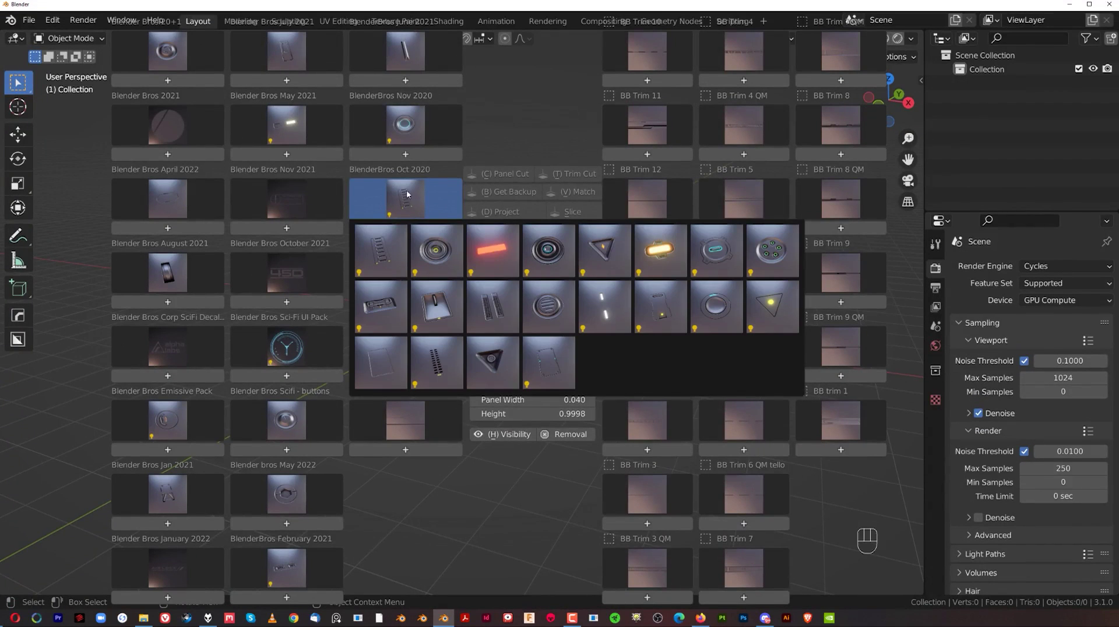
pyautogui.click(381, 250)
pyautogui.click(385, 353)
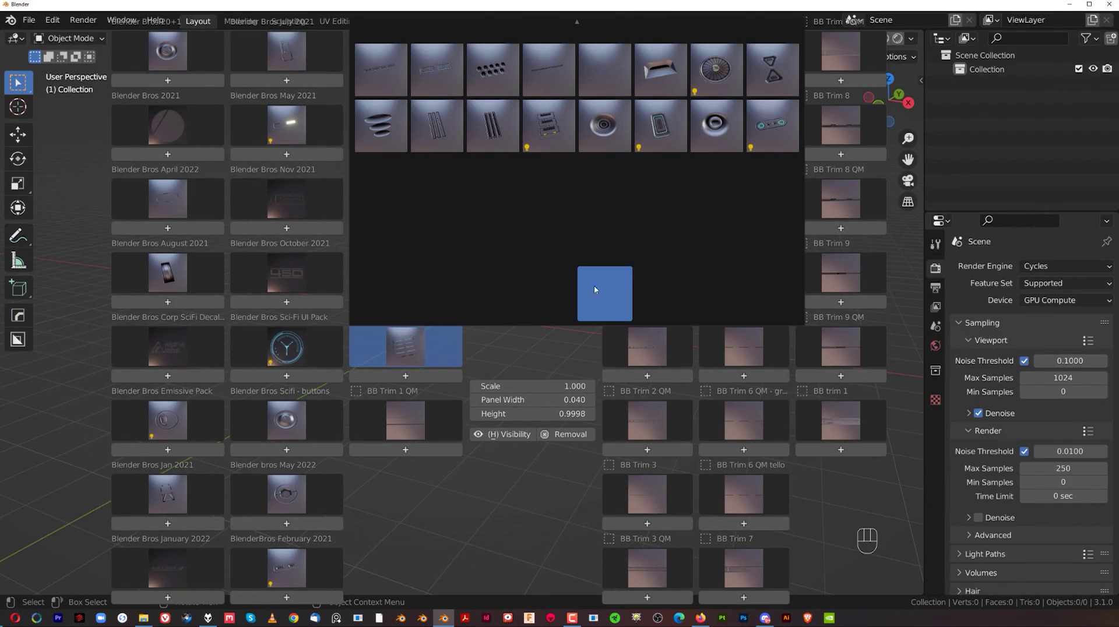
pyautogui.click(302, 282)
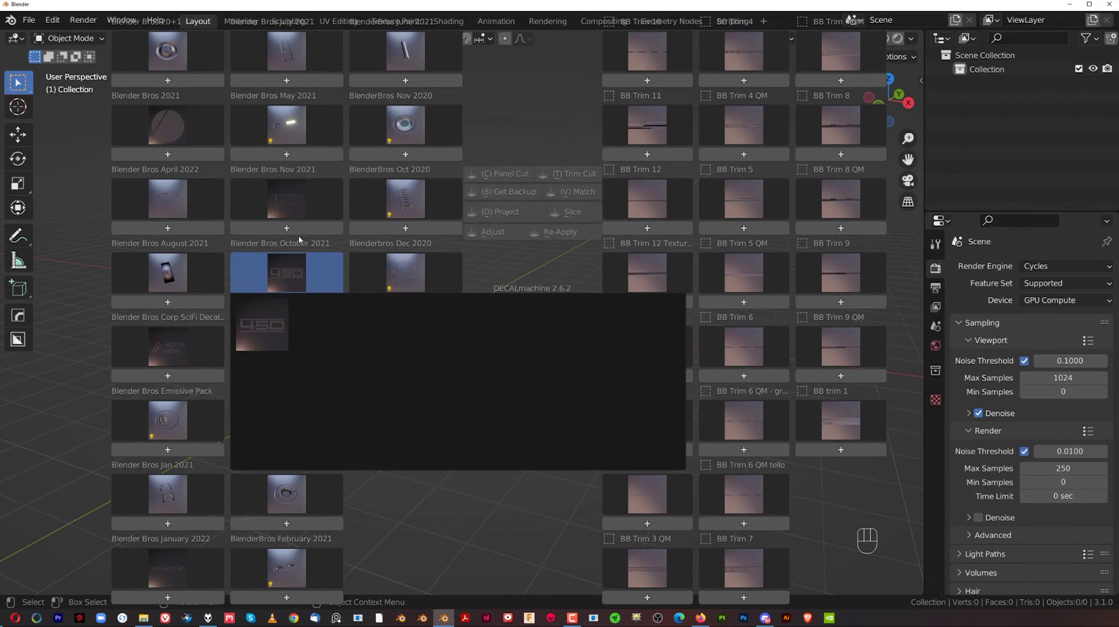
pyautogui.click(293, 203)
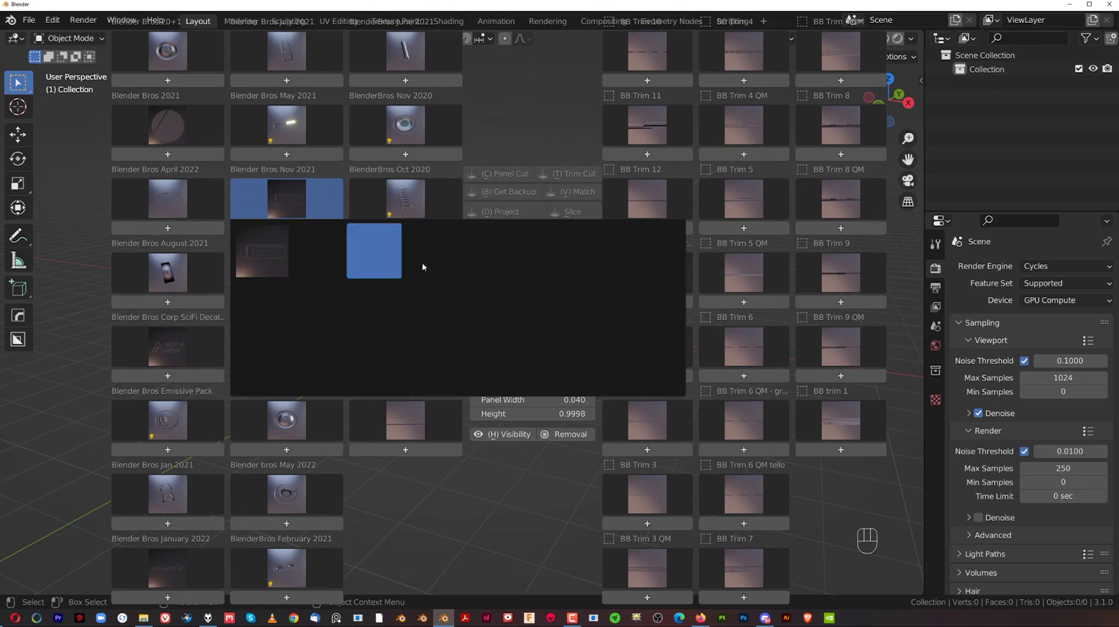
pyautogui.click(749, 276)
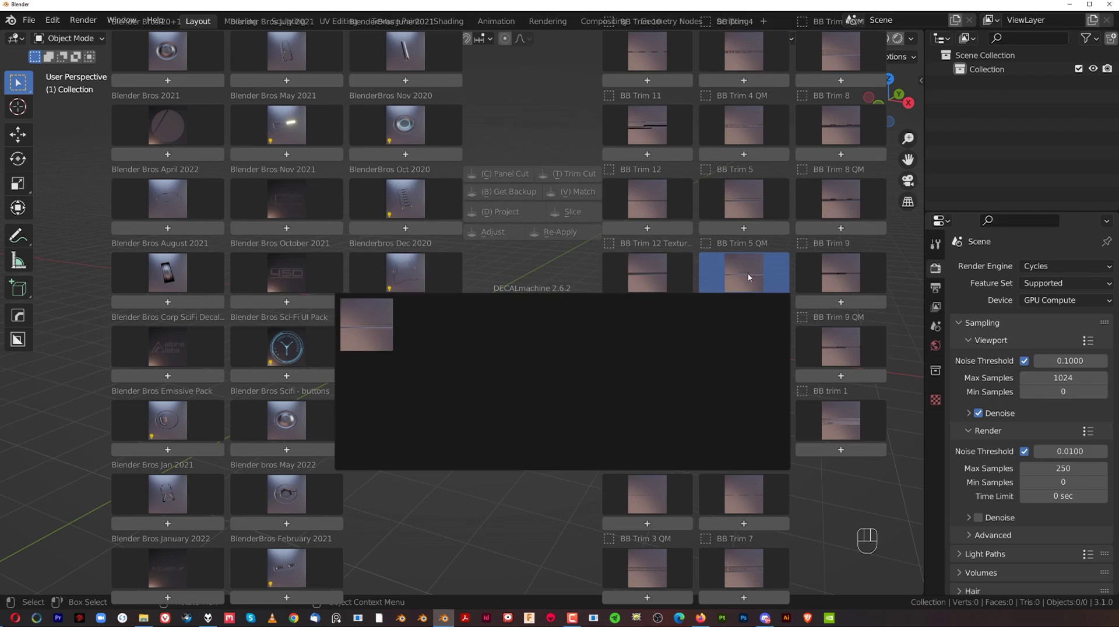
pyautogui.click(856, 345)
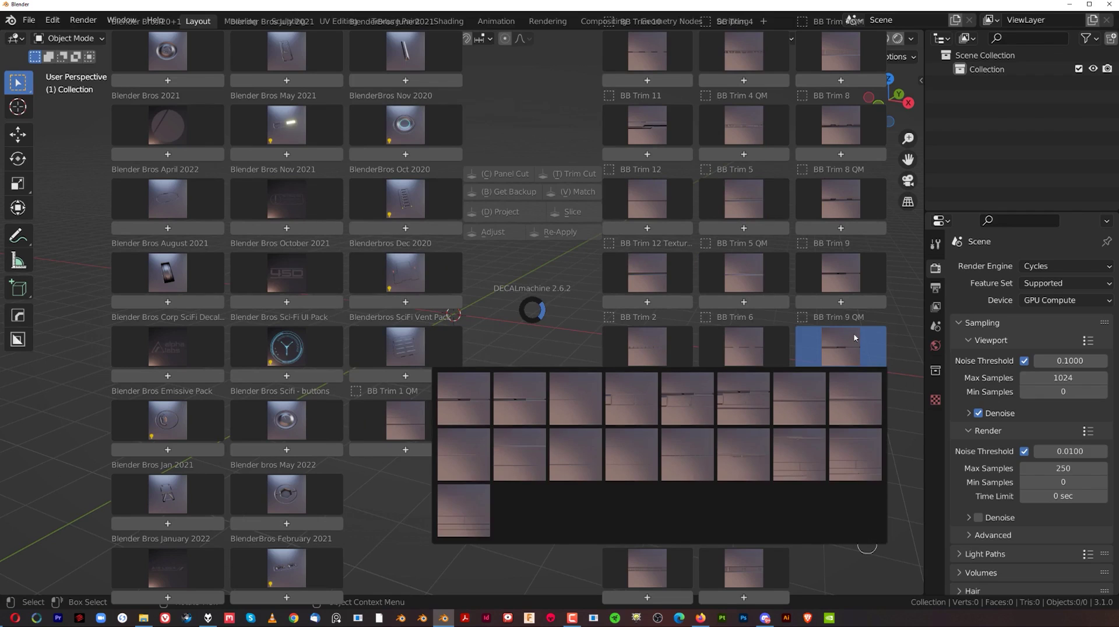
pyautogui.click(754, 196)
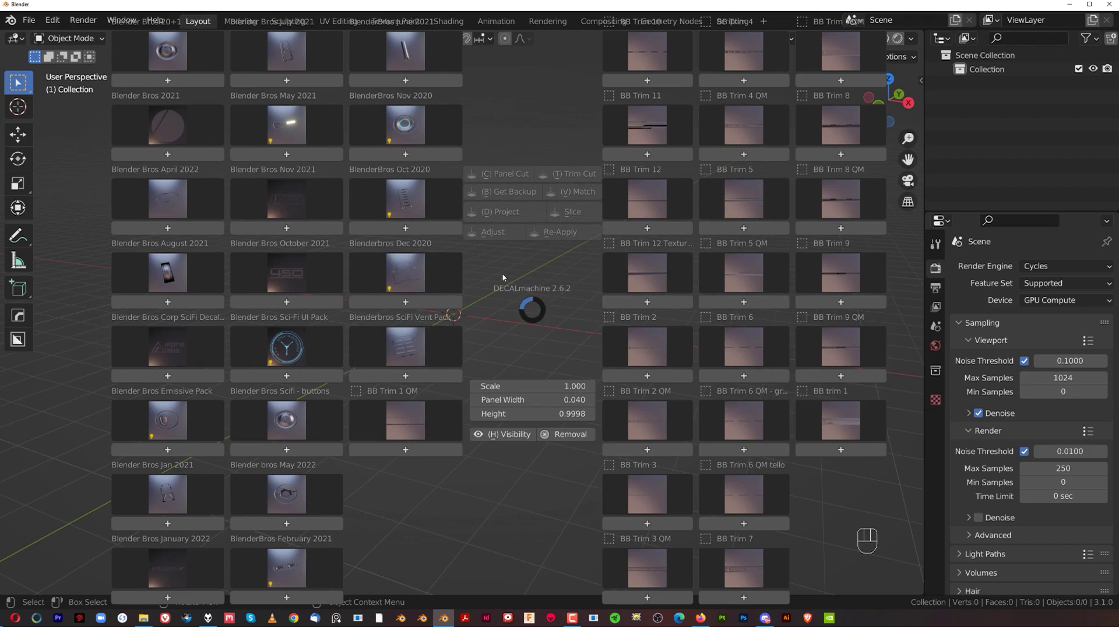
pyautogui.press('Escape')
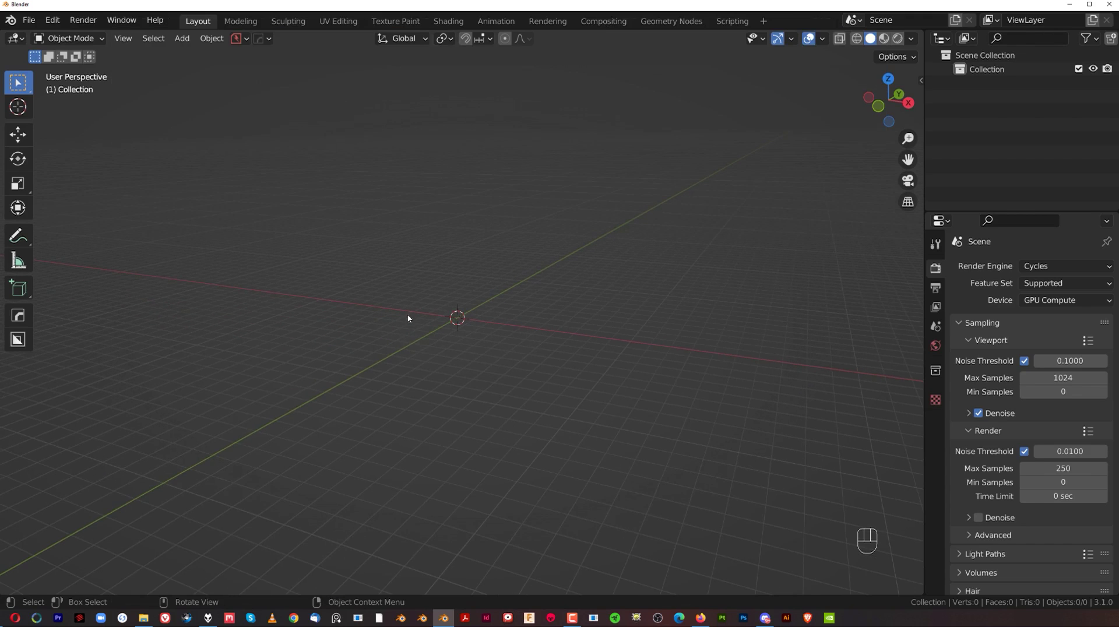
# - Add a MACHIN3 Quadsphere at the 3D cursor in the empty scene
pyautogui.keyDown('shift'); pyautogui.moveTo(445, 308); pyautogui.dragTo(427, 319, button='middle'); pyautogui.keyUp('shift')
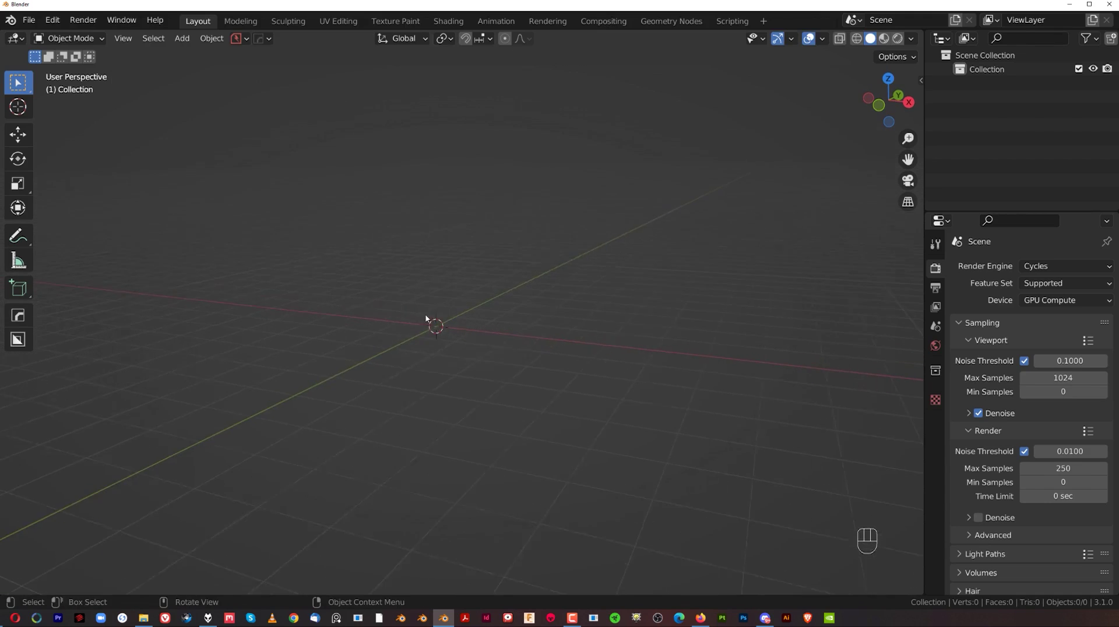
pyautogui.hotkey('shift', 'a')
pyautogui.moveTo(450, 291)
pyautogui.click(493, 289)
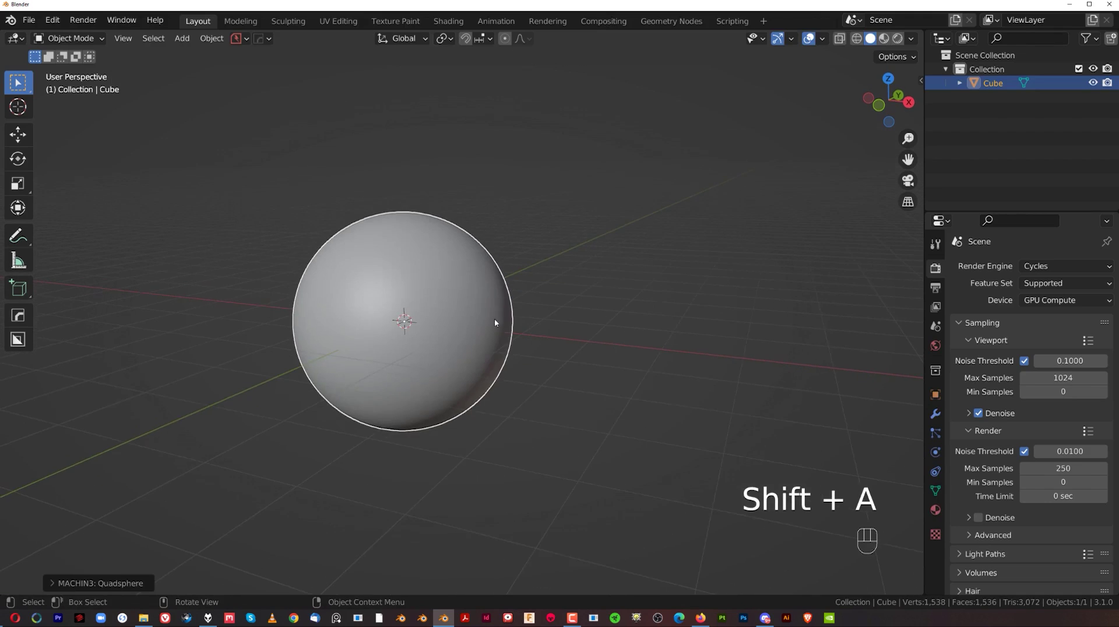
# - Give the sphere a blank material in Material Preview shading, and replace it with a second, rougher blank material
pyautogui.hotkey('alt', 'm')
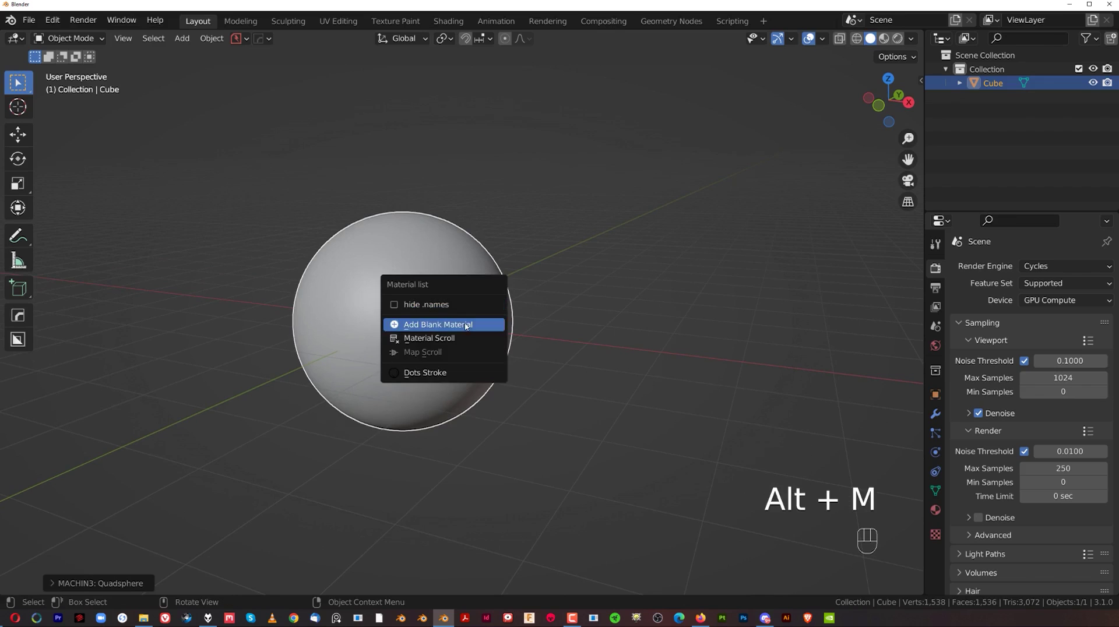
pyautogui.click(466, 324)
pyautogui.click(884, 38)
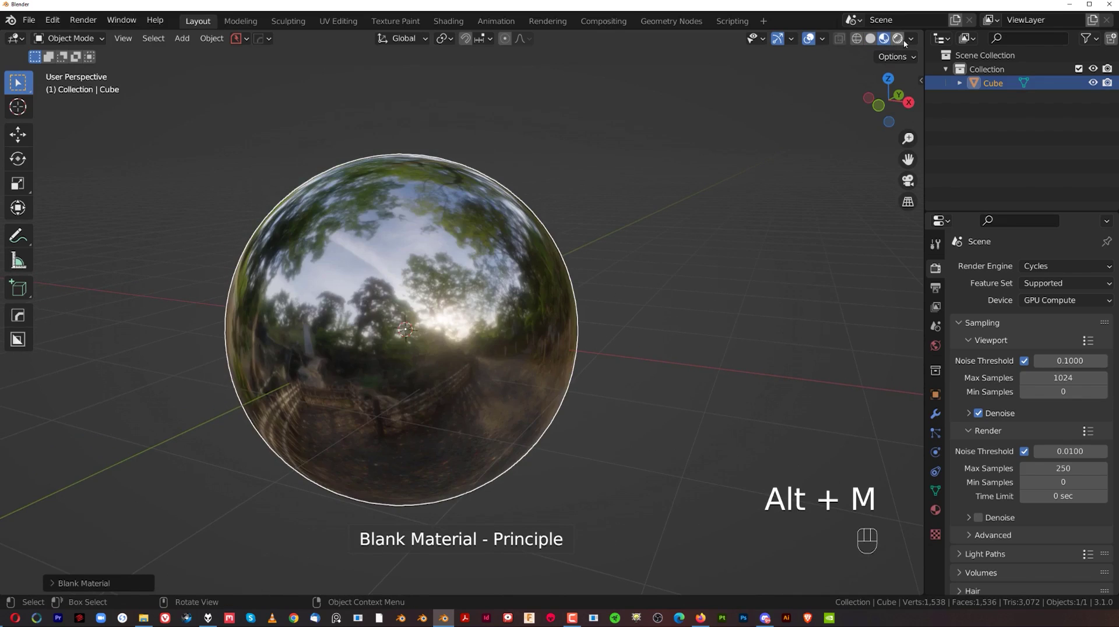
pyautogui.keyDown('alt'); pyautogui.middleClick(479, 334); pyautogui.keyUp('alt')
pyautogui.press('Escape')
pyautogui.hotkey('alt', 'm')
pyautogui.click(481, 328)
pyautogui.scroll(2, 671, 261)
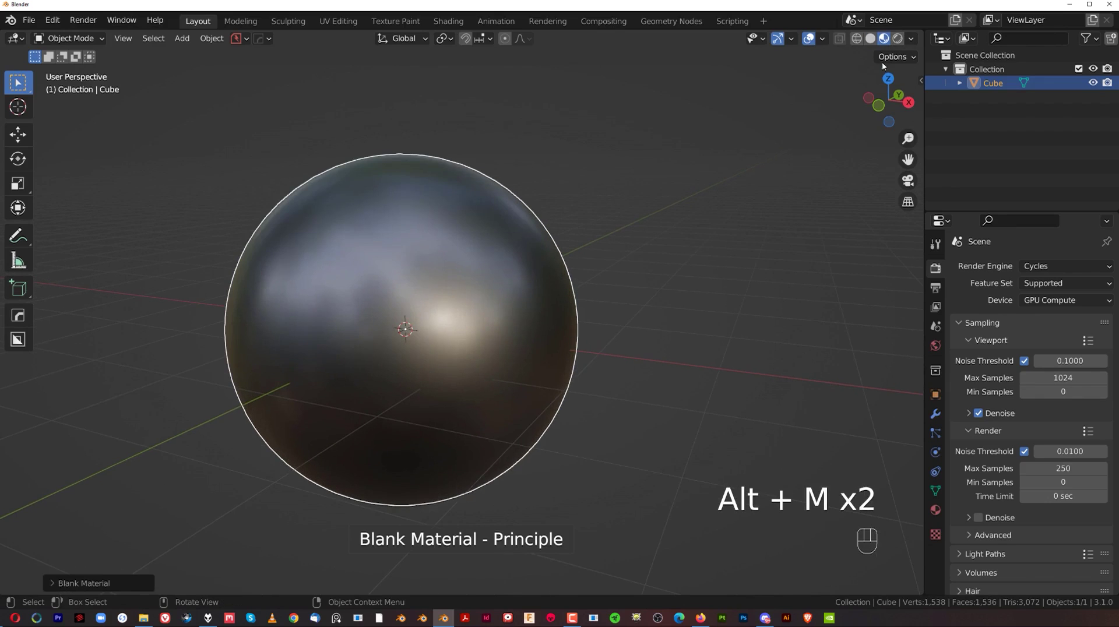
pyautogui.scroll(-2, 519, 297)
# - Choose a different HDRI environment for the Material Preview lighting in the viewport shading options
pyautogui.click(910, 39)
pyautogui.click(900, 156)
pyautogui.click(653, 207)
pyautogui.scroll(2, 452, 332)
pyautogui.keyDown('shift'); pyautogui.moveTo(446, 341); pyautogui.dragTo(487, 312, button='middle'); pyautogui.keyUp('shift')
pyautogui.scroll(-2, 515, 292)
pyautogui.moveTo(488, 313); pyautogui.dragTo(522, 293, button='middle')
# - Insert the first decal of the Blender Bros May 2021 library, the panel with the glowing light, onto the sphere
pyautogui.press('d')
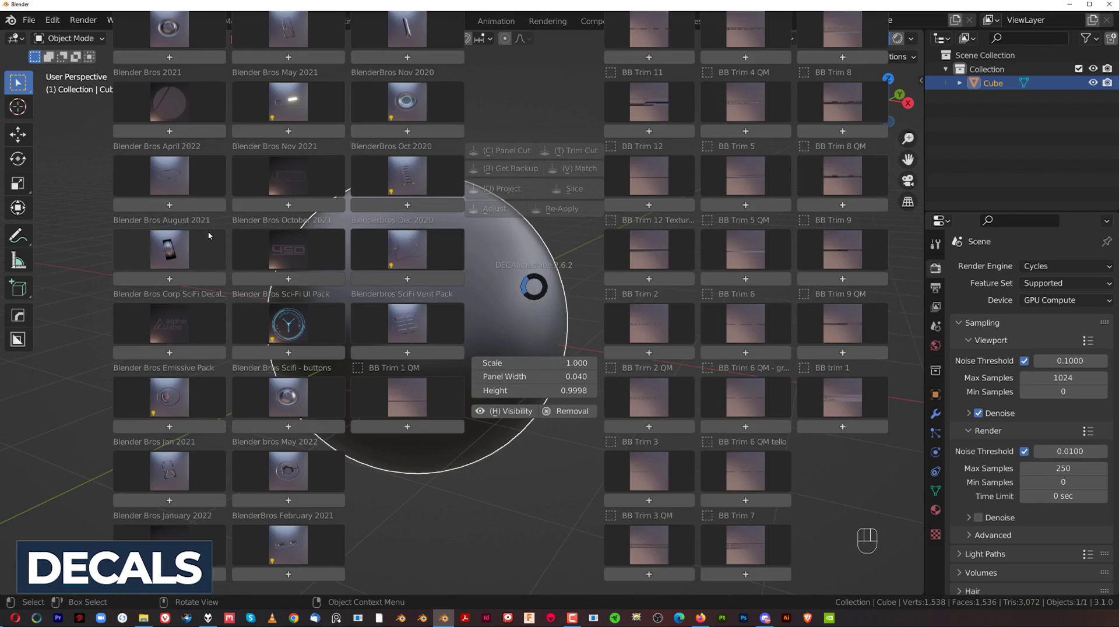
pyautogui.click(289, 105)
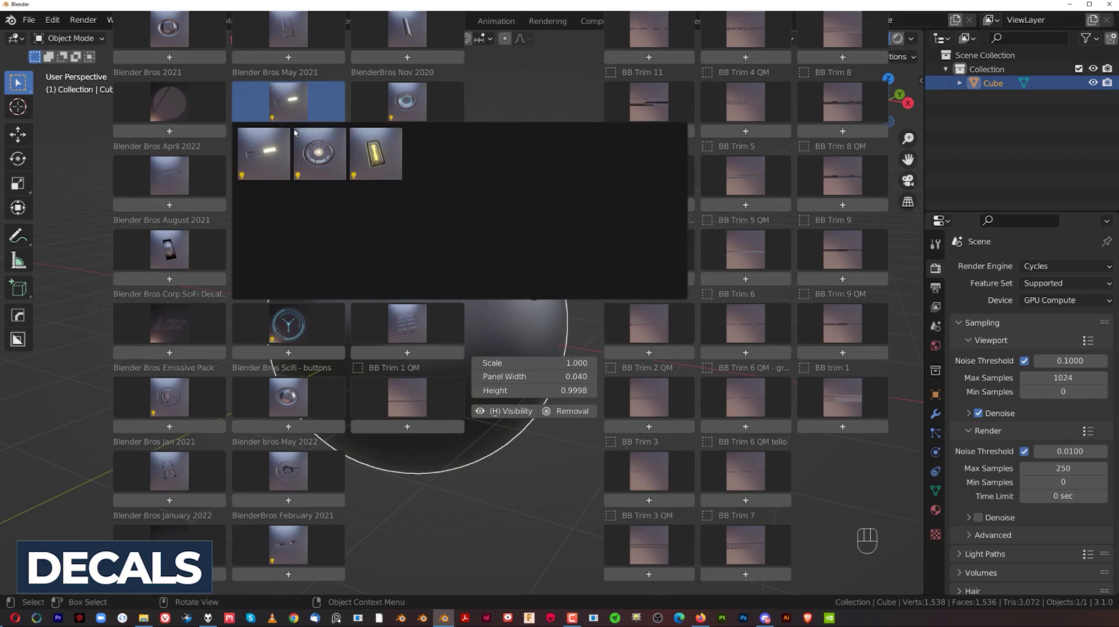
pyautogui.click(269, 164)
pyautogui.press('g')
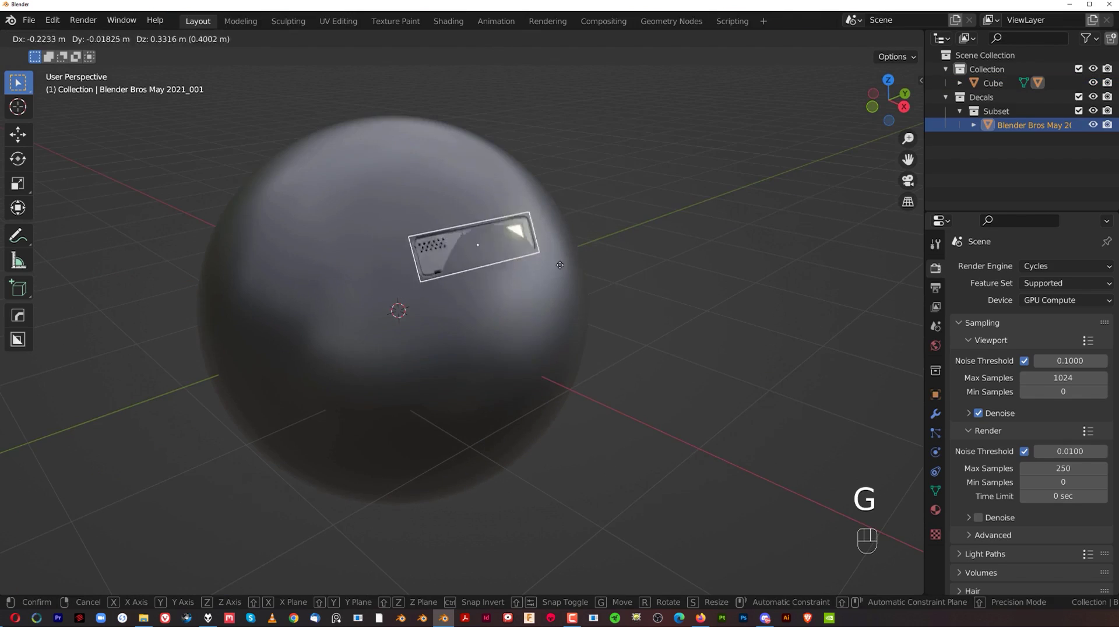
pyautogui.press('ctrl')
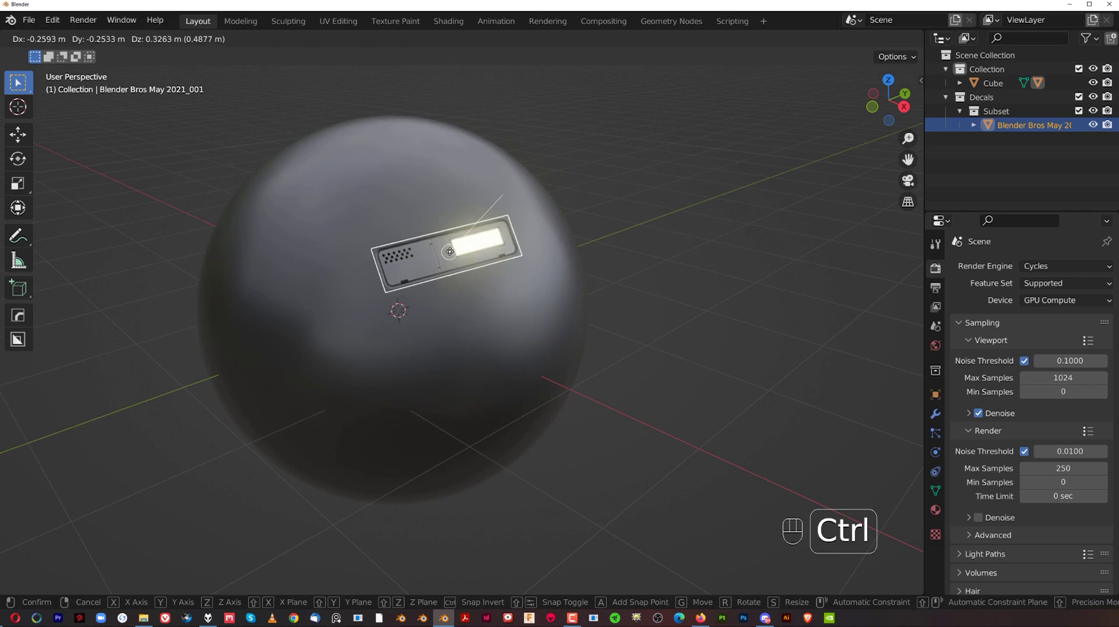
pyautogui.rightClick(475, 103)
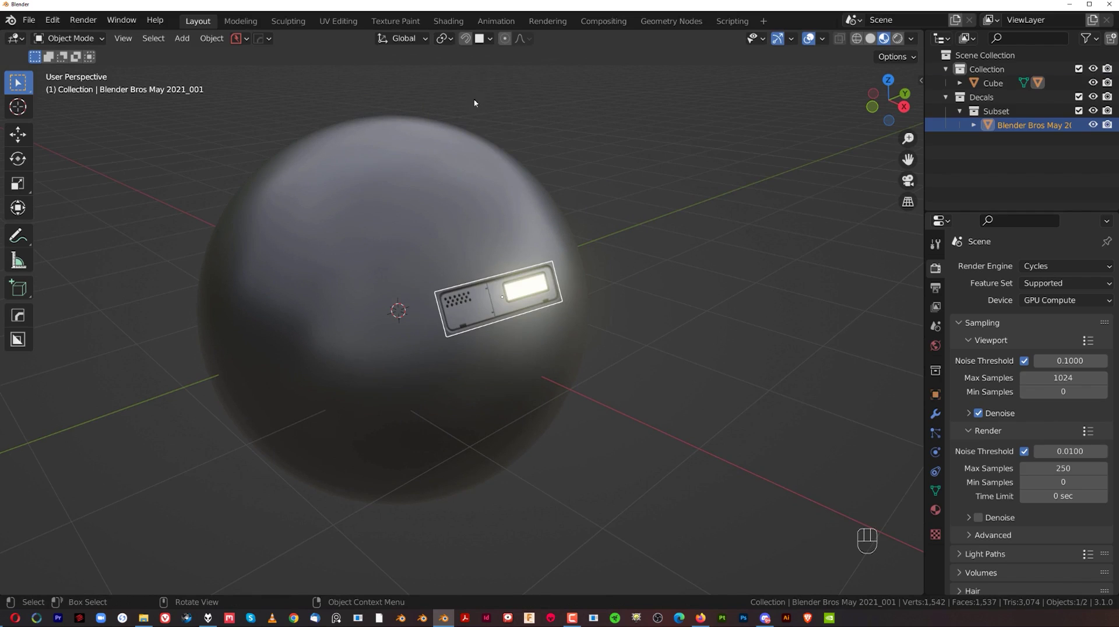
# - Check the snapping options for Face and Align Rotation to Target, and move the decal snapped along the sphere's surface
pyautogui.click(485, 42)
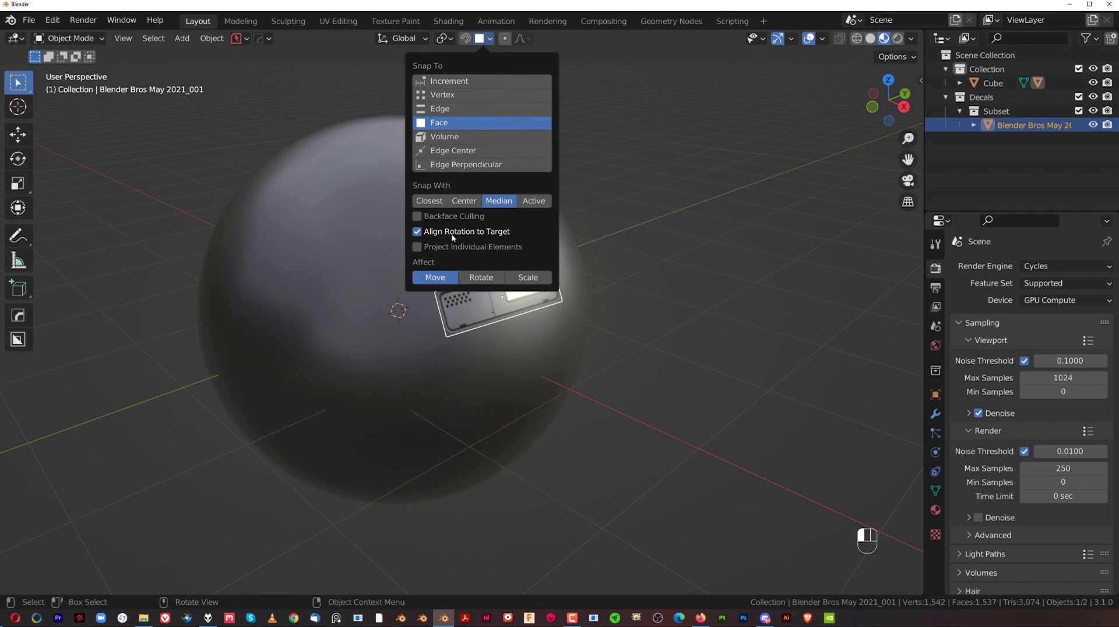
pyautogui.press('g')
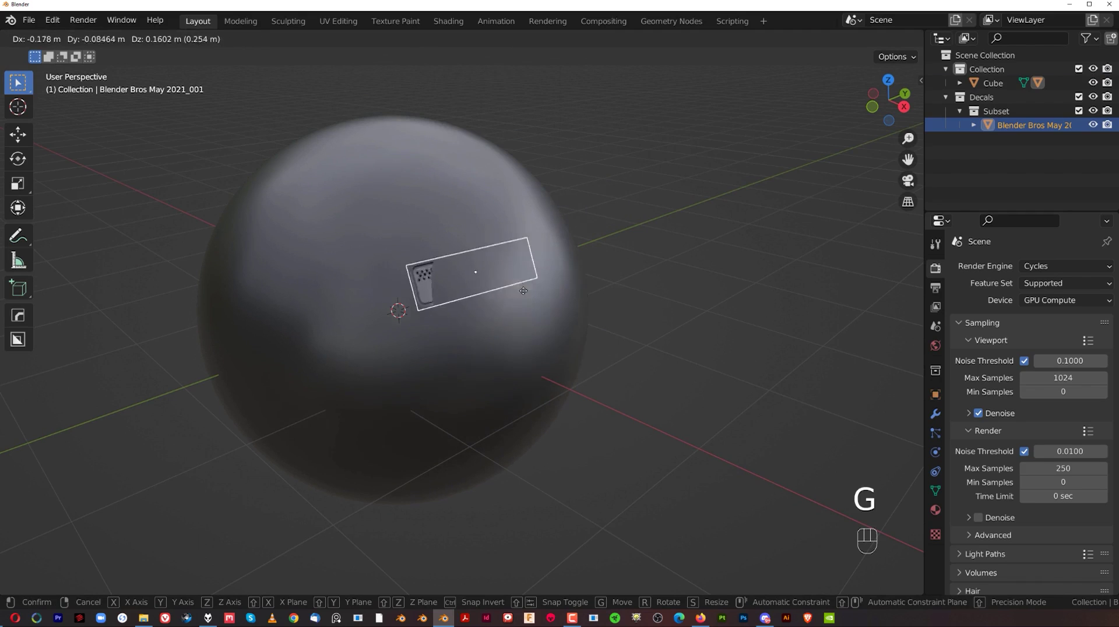
pyautogui.press('ctrl')
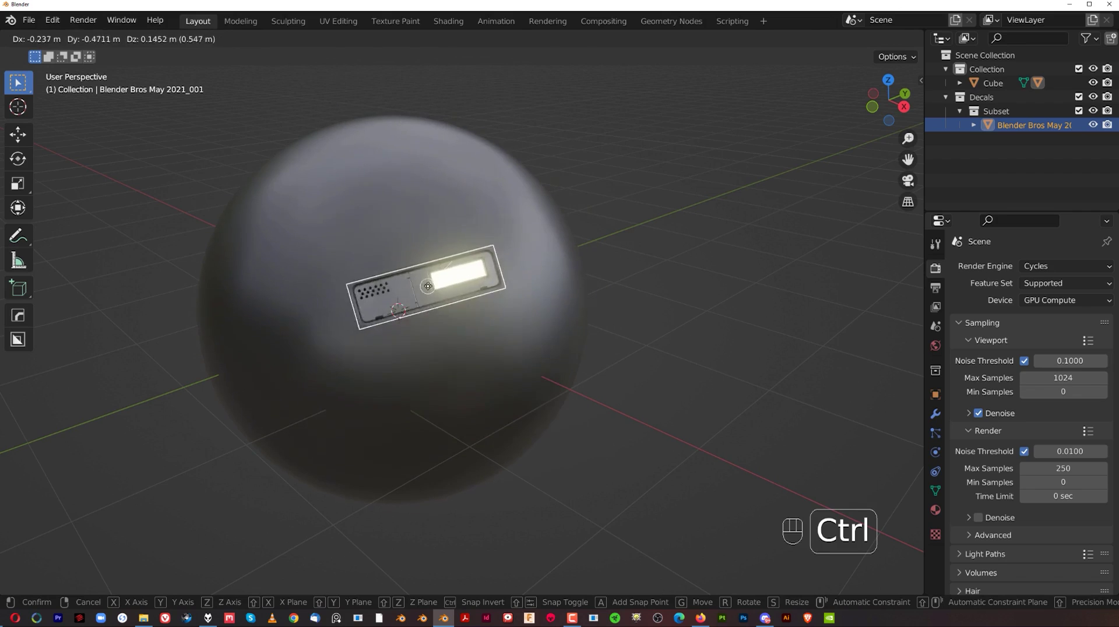
pyautogui.click(492, 298)
# - Project the decal onto the sphere's surface with a manually adjusted projection depth
pyautogui.scroll(2, 537, 292)
pyautogui.moveTo(537, 292); pyautogui.dragTo(556, 264, button='middle')
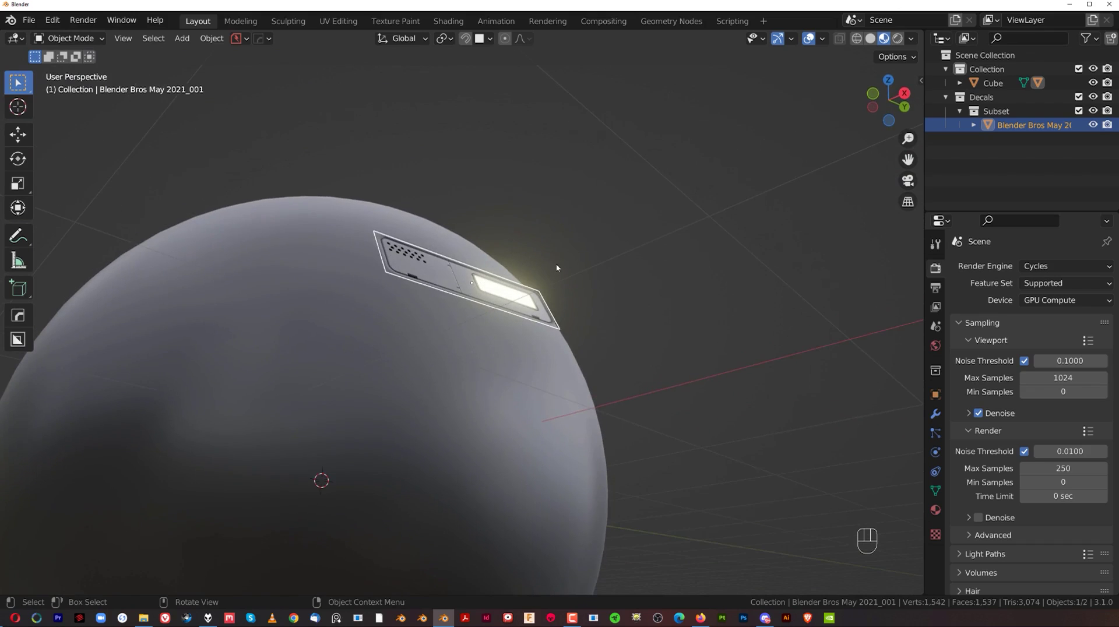
pyautogui.press('d')
pyautogui.press('alt')
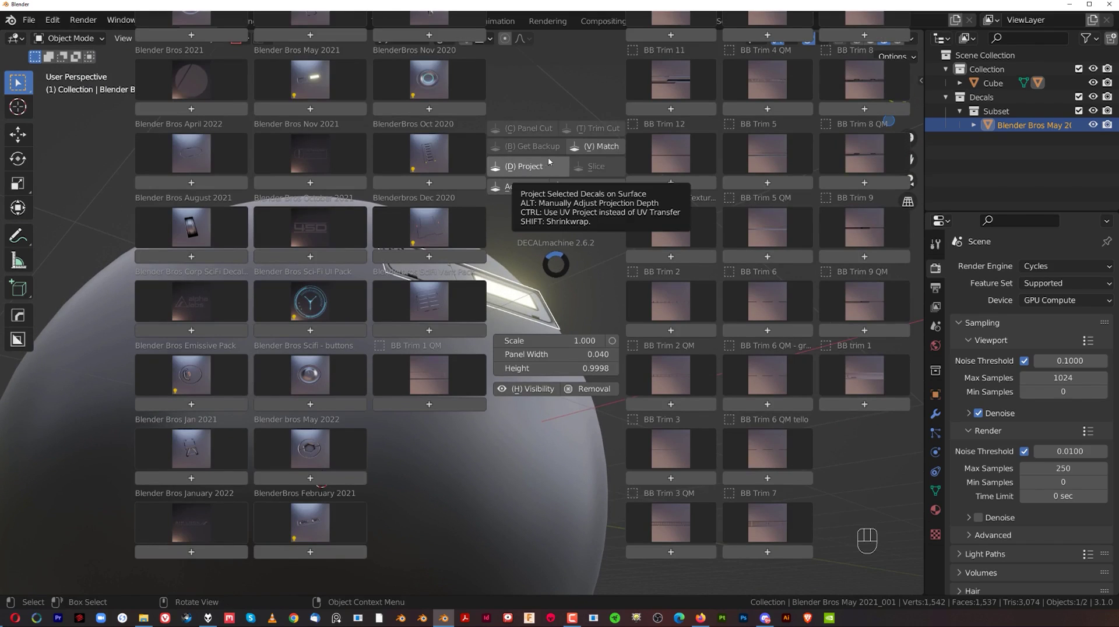
pyautogui.keyDown('alt'); pyautogui.click(533, 167); pyautogui.keyUp('alt')
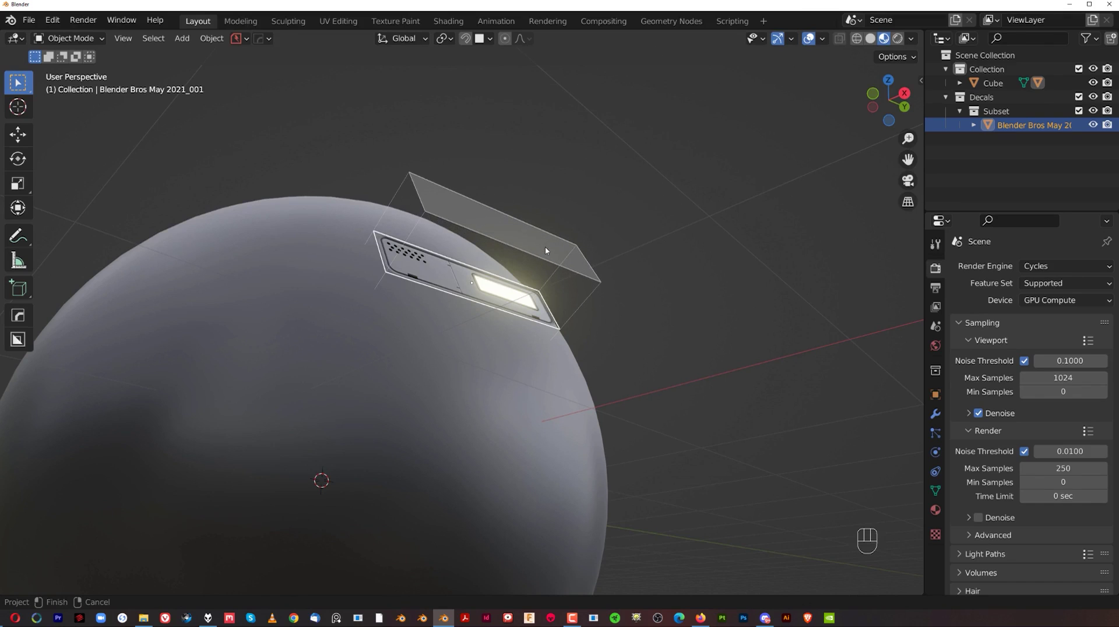
pyautogui.click(544, 246)
pyautogui.moveTo(523, 230); pyautogui.dragTo(490, 272, button='middle')
pyautogui.scroll(2, 514, 306)
pyautogui.keyDown('shift'); pyautogui.moveTo(480, 303); pyautogui.dragTo(504, 312, button='middle'); pyautogui.keyUp('shift')
pyautogui.scroll(2, 475, 332)
pyautogui.scroll(-2, 484, 312)
pyautogui.scroll(2, 490, 308)
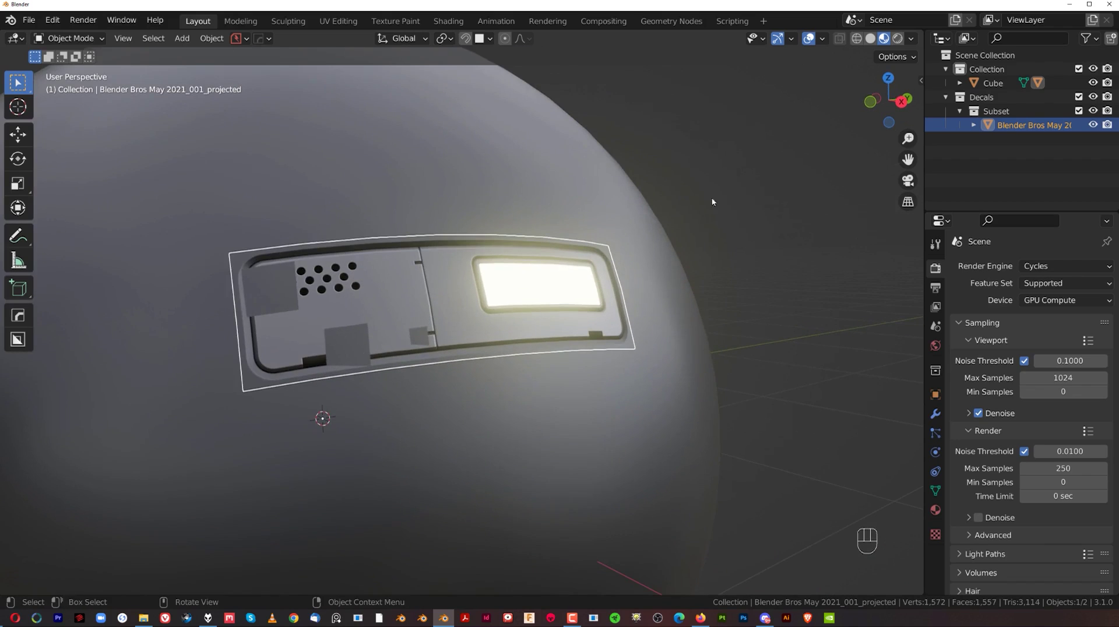
# - Show the sidebar's view clipping settings and examine how closely the projected decal follows the sphere's curvature
pyautogui.press('n')
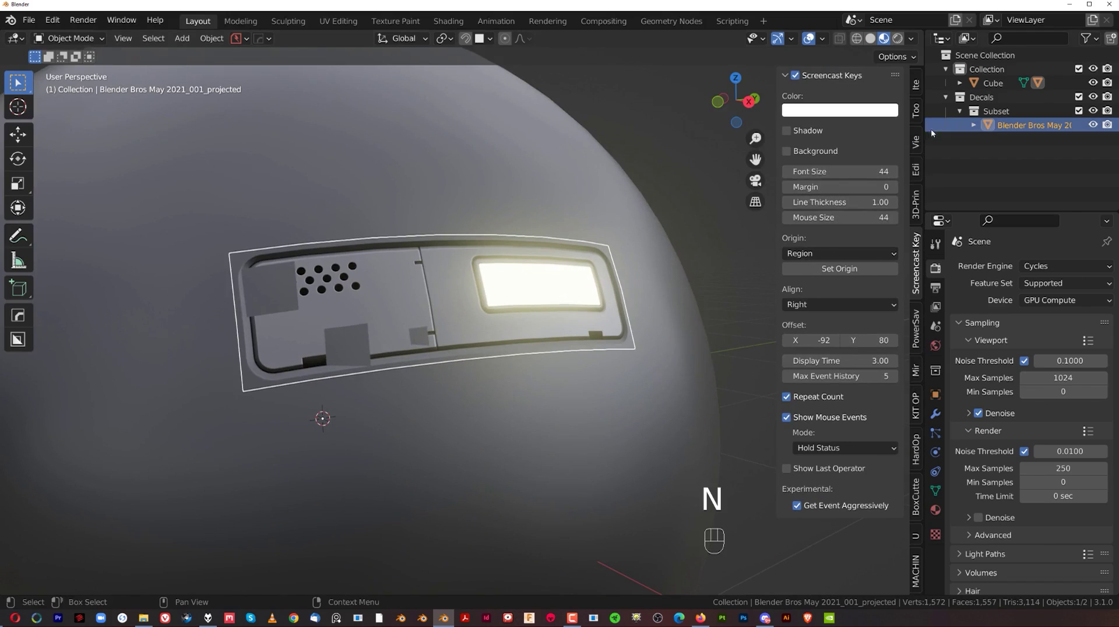
pyautogui.click(917, 144)
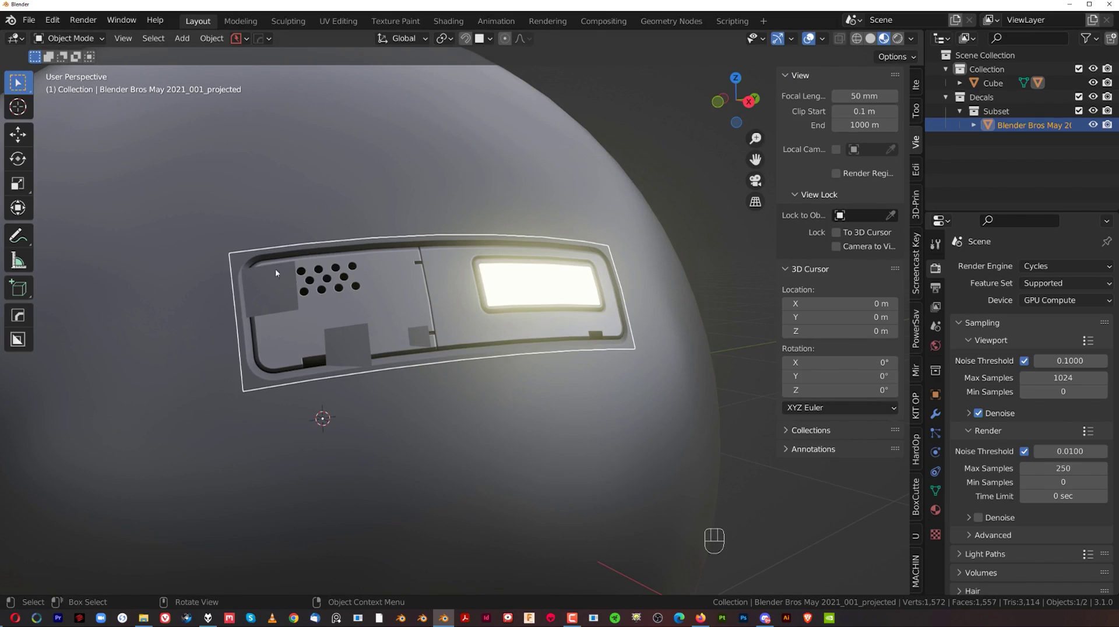
pyautogui.rightClick(437, 274)
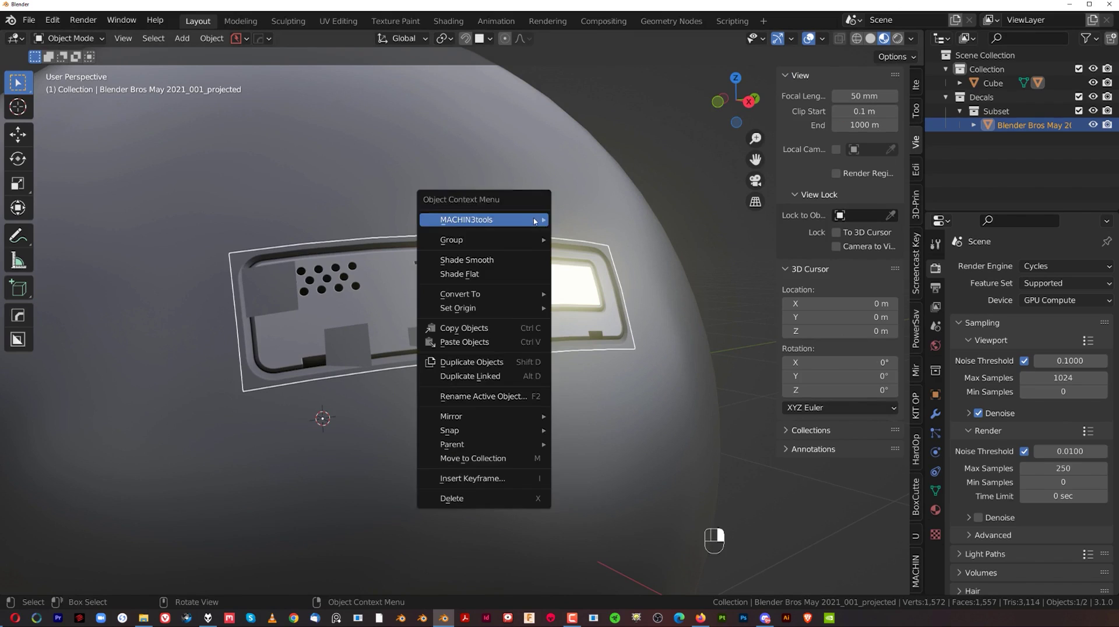
pyautogui.scroll(-5, 669, 173)
pyautogui.moveTo(669, 173); pyautogui.dragTo(414, 163, button='middle')
pyautogui.scroll(3, 366, 296)
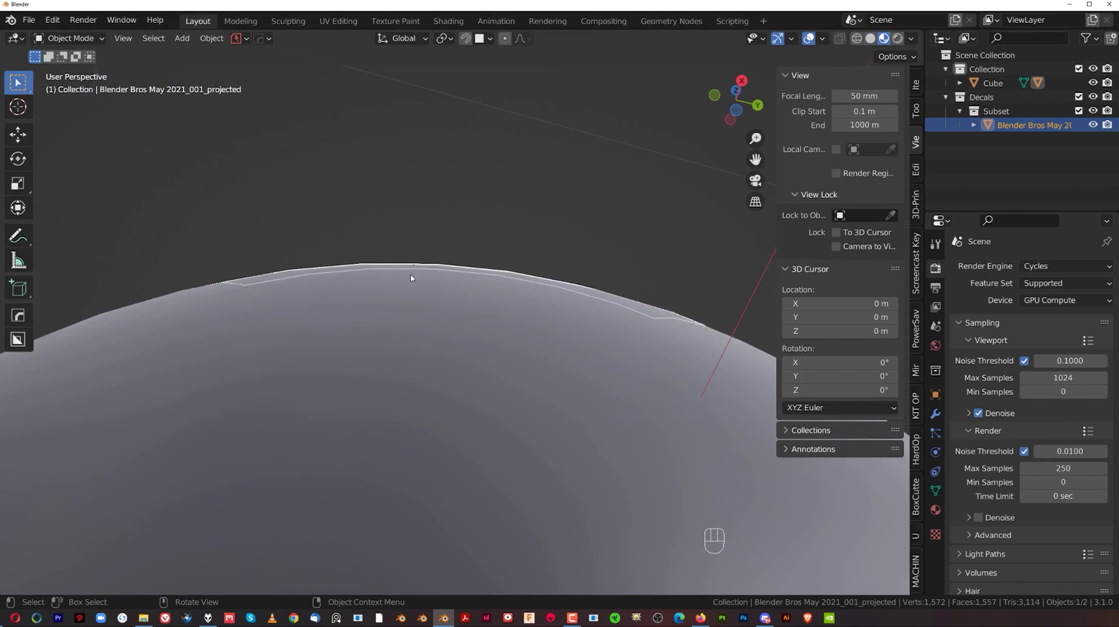
pyautogui.moveTo(369, 271); pyautogui.dragTo(429, 300, button='middle')
pyautogui.scroll(-4, 480, 270)
pyautogui.moveTo(479, 269); pyautogui.dragTo(459, 245, button='middle')
# - Undo the decal projection and add a level 1 subdivision to the sphere
pyautogui.hotkey('ctrl', 'z')
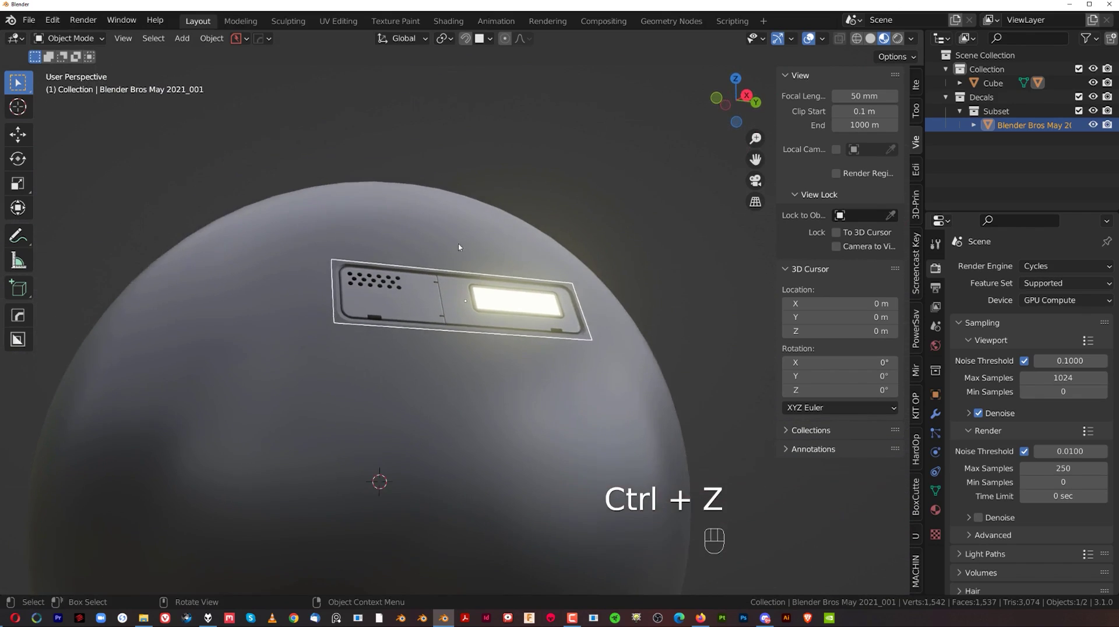
pyautogui.click(460, 246)
pyautogui.hotkey('ctrl', '1')
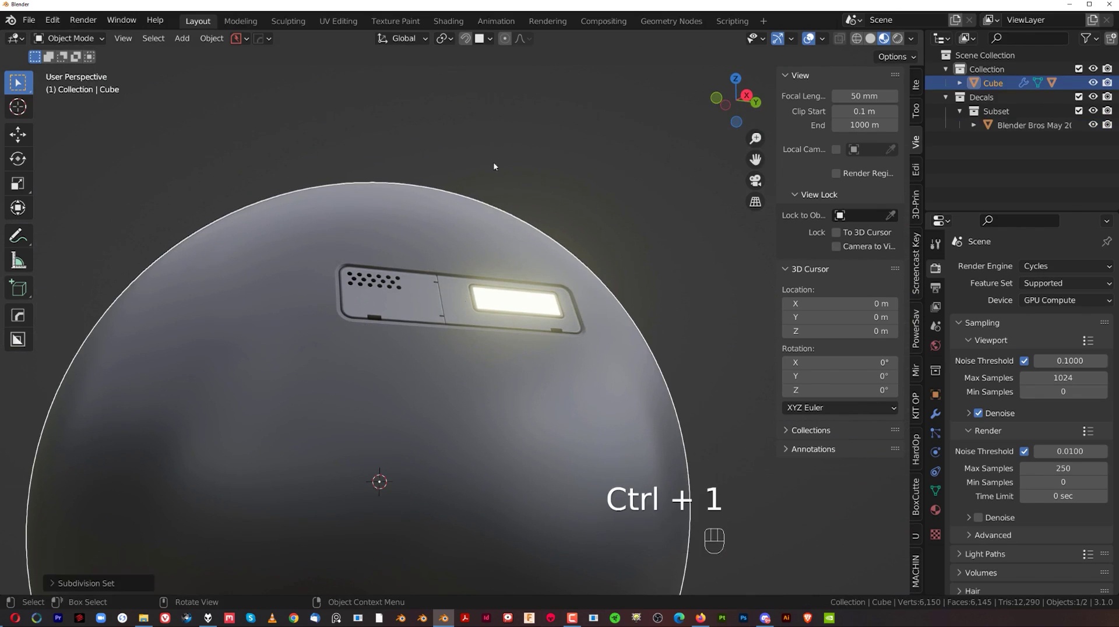
# - Project the panel decal onto the subdivided sphere with a manually adjusted projection depth
pyautogui.scroll(2, 419, 334)
pyautogui.click(434, 310)
pyautogui.scroll(-1, 494, 282)
pyautogui.press('d')
pyautogui.keyDown('alt'); pyautogui.click(488, 189); pyautogui.keyUp('alt')
pyautogui.click(491, 190)
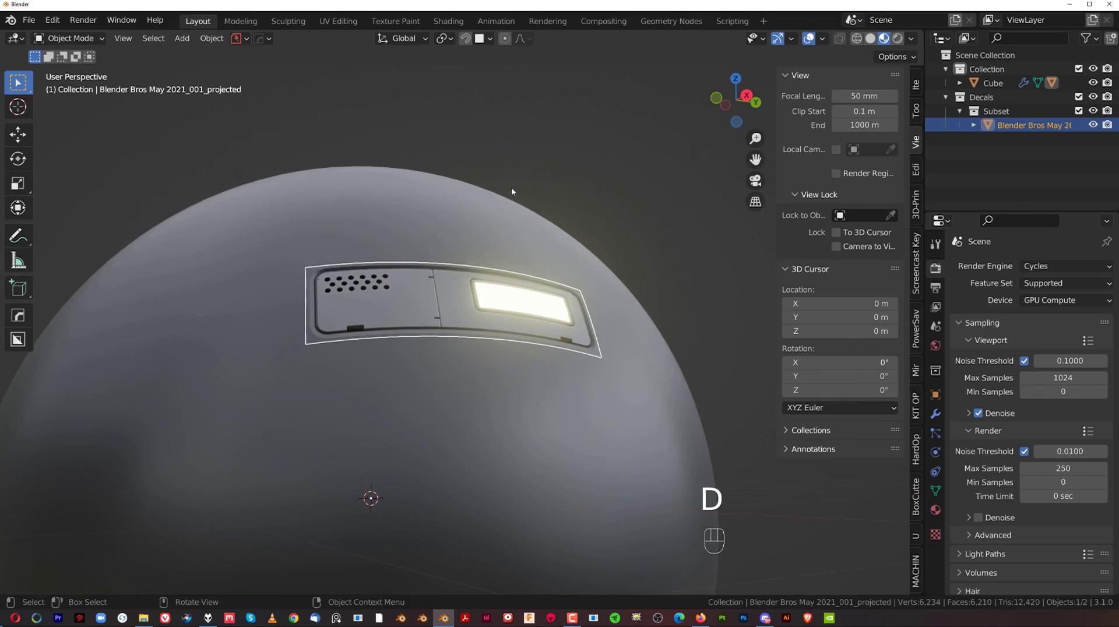
pyautogui.click(644, 184)
pyautogui.moveTo(474, 242); pyautogui.dragTo(436, 306, button='middle')
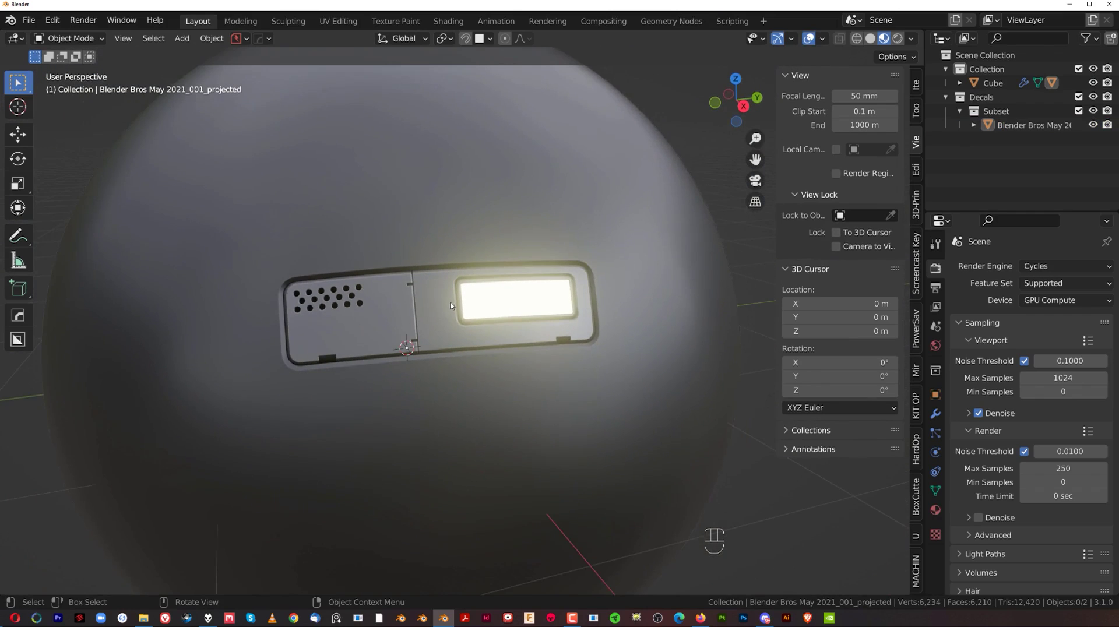
pyautogui.keyDown('shift'); pyautogui.click(432, 292); pyautogui.keyUp('shift')
pyautogui.scroll(-2, 432, 293)
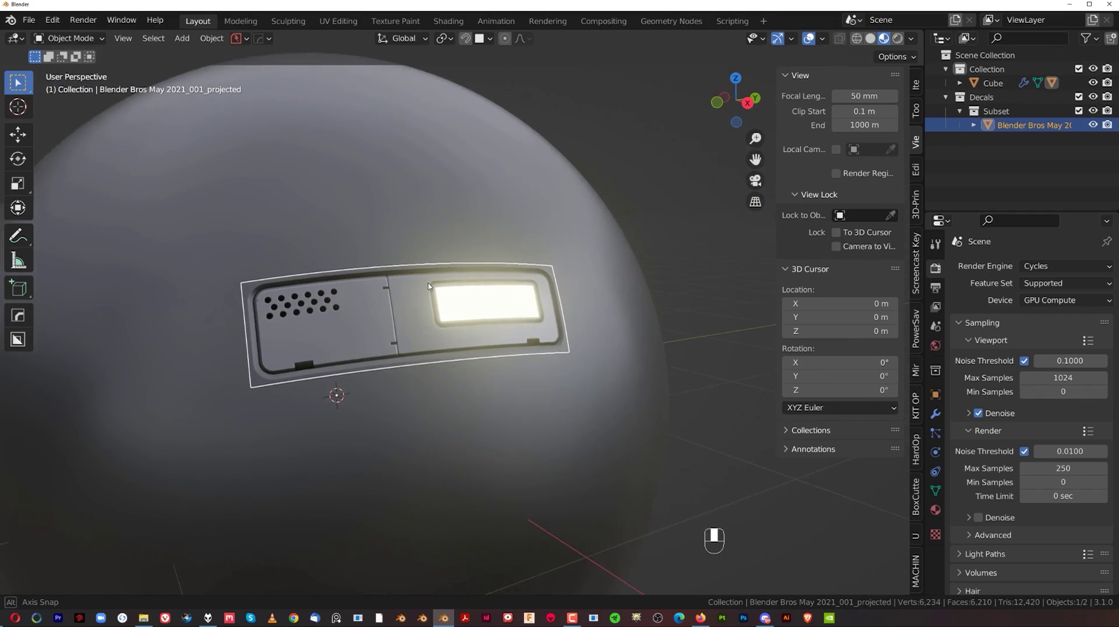
# - Duplicate the large sphere and place the copy beside the original
pyautogui.scroll(-3, 522, 343)
pyautogui.scroll(-2, 523, 343)
pyautogui.click(428, 368)
pyautogui.hotkey('shift', 'd')
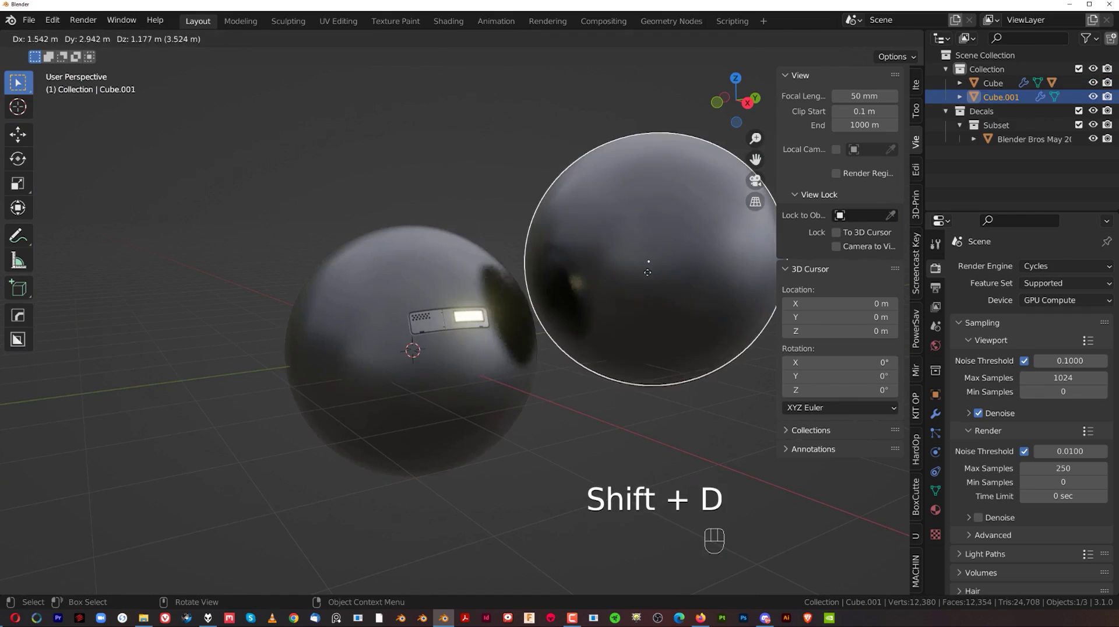
pyautogui.keyDown('shift'); pyautogui.click(595, 294); pyautogui.keyUp('shift')
# - Scale the duplicated sphere down to roughly half size and give it a new blank material
pyautogui.scroll(2, 222, 368)
pyautogui.scroll(-2, 475, 331)
pyautogui.press('s')
pyautogui.click(589, 306)
pyautogui.hotkey('alt', 'm')
pyautogui.click(589, 299)
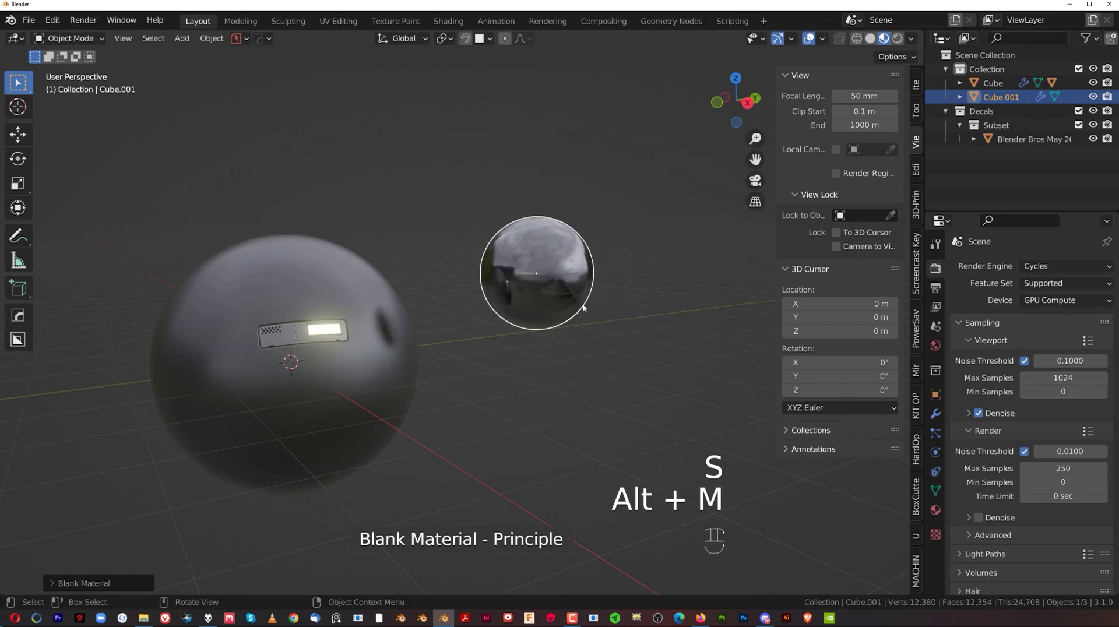
# - Examine the projected decal's vent holes, panel edges and glowing light up close, and compare it with the small sphere
pyautogui.scroll(5, 319, 327)
pyautogui.keyDown('shift'); pyautogui.moveTo(621, 288); pyautogui.dragTo(487, 297, button='middle'); pyautogui.keyUp('shift')
pyautogui.scroll(-3, 474, 327)
pyautogui.keyDown('shift'); pyautogui.moveTo(415, 294); pyautogui.dragTo(514, 249, button='middle'); pyautogui.keyUp('shift')
pyautogui.scroll(3, 483, 274)
pyautogui.keyDown('shift'); pyautogui.moveTo(469, 286); pyautogui.dragTo(444, 291, button='middle'); pyautogui.keyUp('shift')
pyautogui.scroll(2, 445, 291)
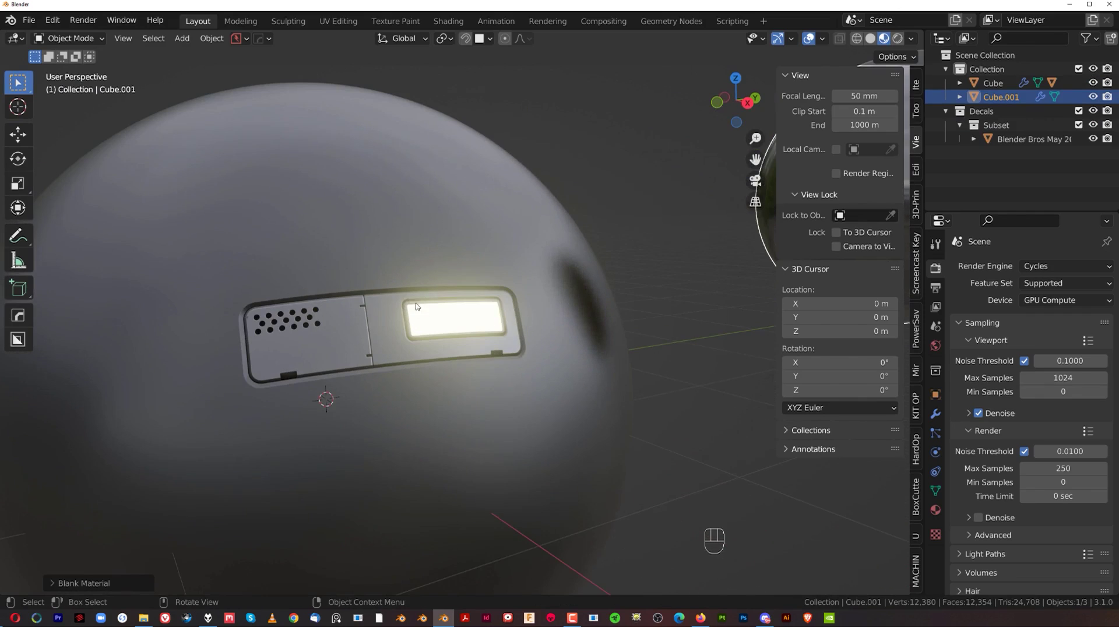
pyautogui.scroll(2, 306, 368)
pyautogui.keyDown('shift'); pyautogui.moveTo(306, 368); pyautogui.dragTo(473, 347, button='middle'); pyautogui.keyUp('shift')
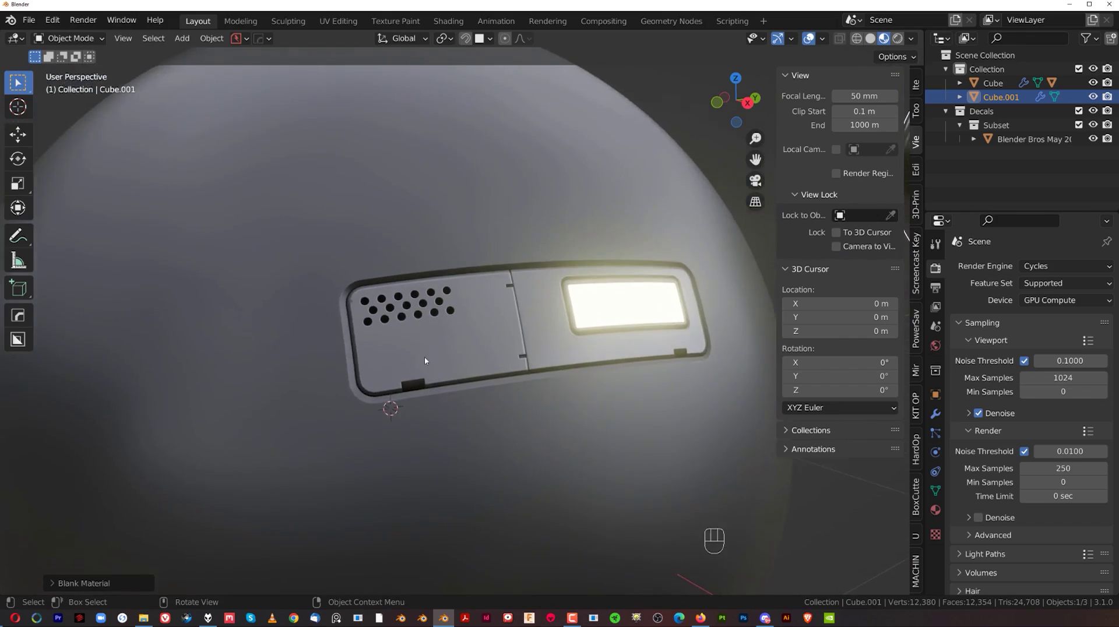
pyautogui.scroll(2, 331, 306)
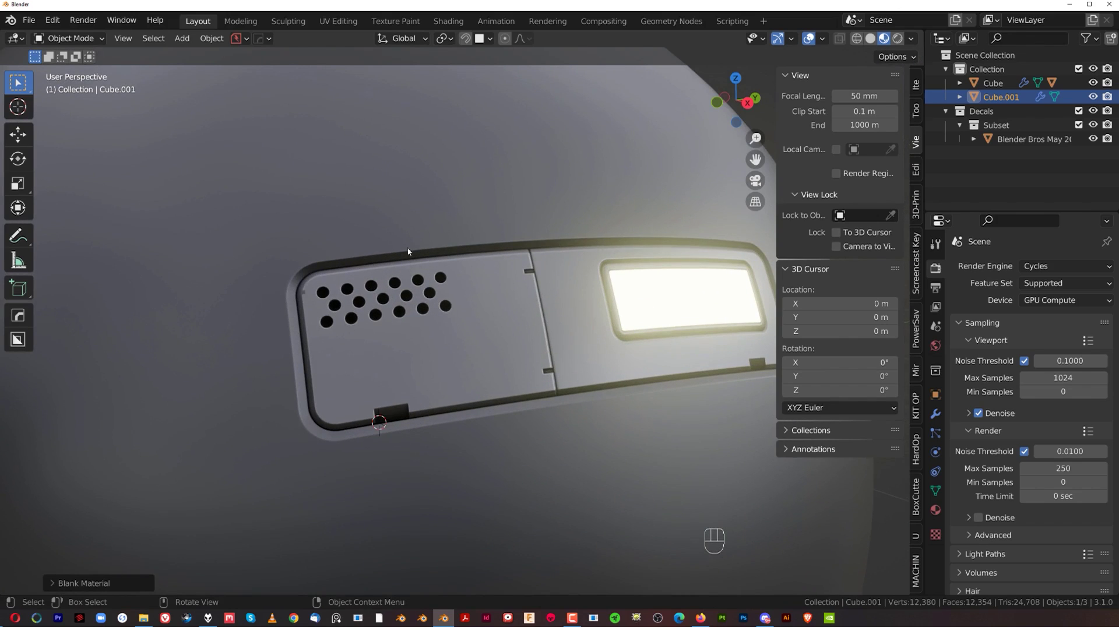
pyautogui.scroll(-1, 442, 425)
pyautogui.scroll(-1, 483, 402)
pyautogui.keyDown('shift'); pyautogui.moveTo(516, 333); pyautogui.dragTo(320, 332, button='middle'); pyautogui.keyUp('shift')
pyautogui.scroll(2, 320, 332)
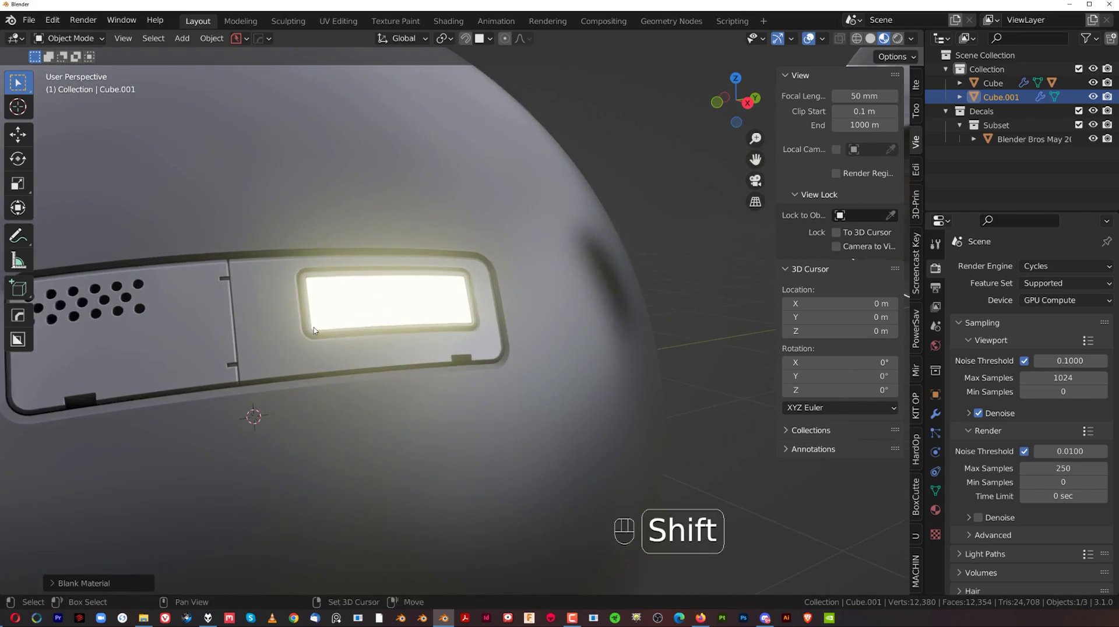
pyautogui.scroll(-1, 303, 327)
pyautogui.keyDown('shift'); pyautogui.moveTo(117, 294); pyautogui.dragTo(277, 282, button='middle'); pyautogui.keyUp('shift')
pyautogui.scroll(-4, 550, 279)
pyautogui.keyDown('shift'); pyautogui.moveTo(564, 311); pyautogui.dragTo(466, 342, button='middle'); pyautogui.keyUp('shift')
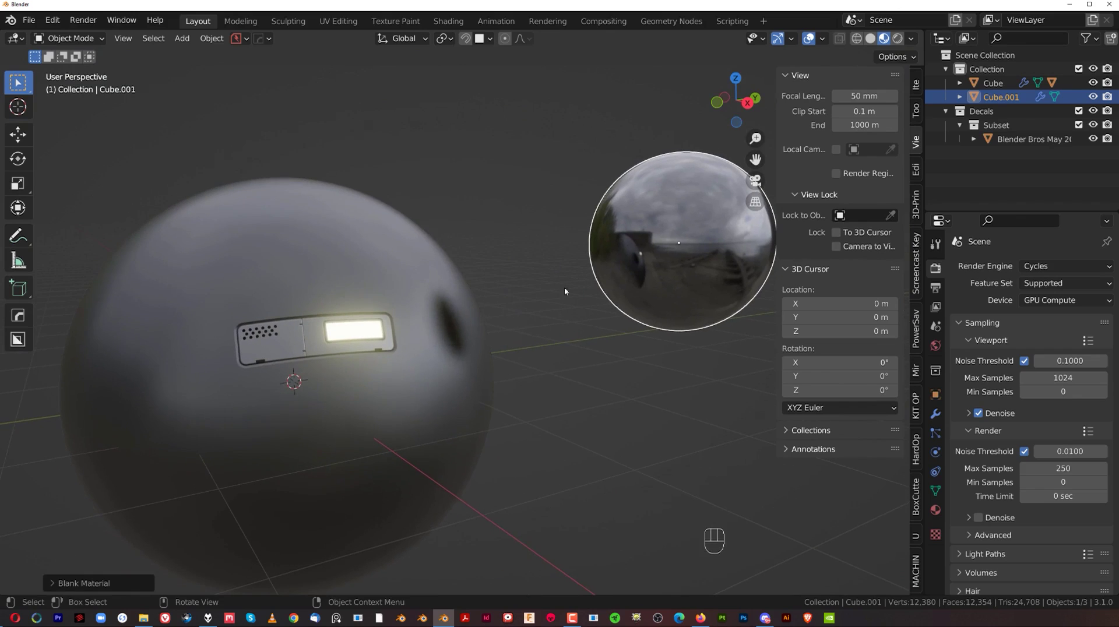
# - Replace the small sphere's material with fresh blank materials three times
pyautogui.hotkey('alt', 'm')
pyautogui.click(687, 243)
pyautogui.hotkey('alt', 'm')
pyautogui.click(690, 254)
pyautogui.hotkey('alt', 'm')
pyautogui.click(692, 255)
# - Darken the Base Color of the small sphere's Material.002 to near black
pyautogui.click(936, 510)
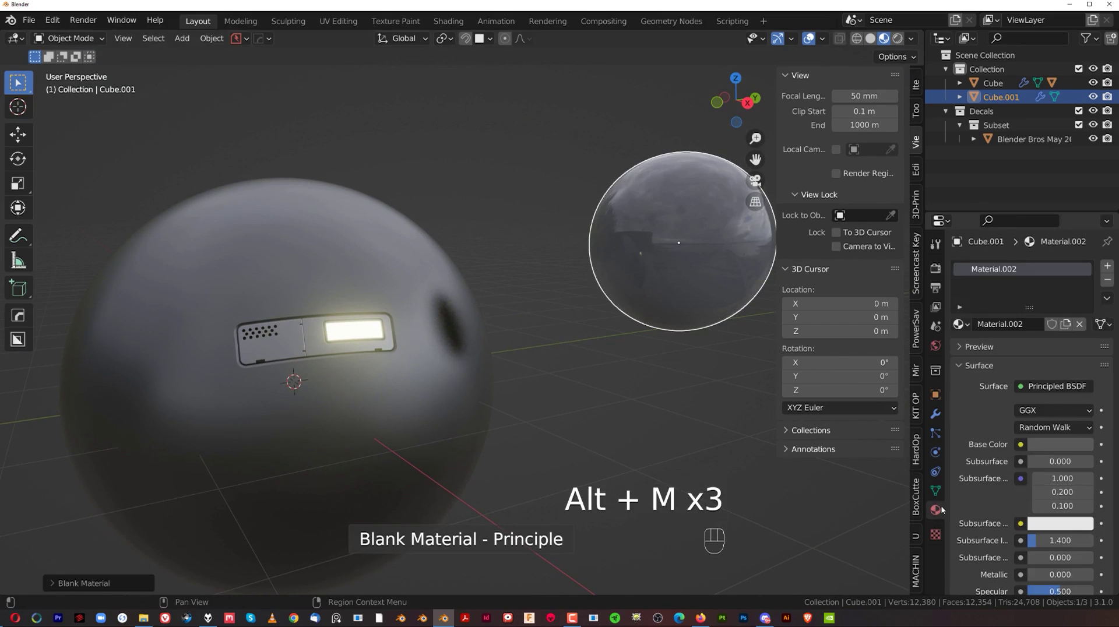
pyautogui.click(1070, 444)
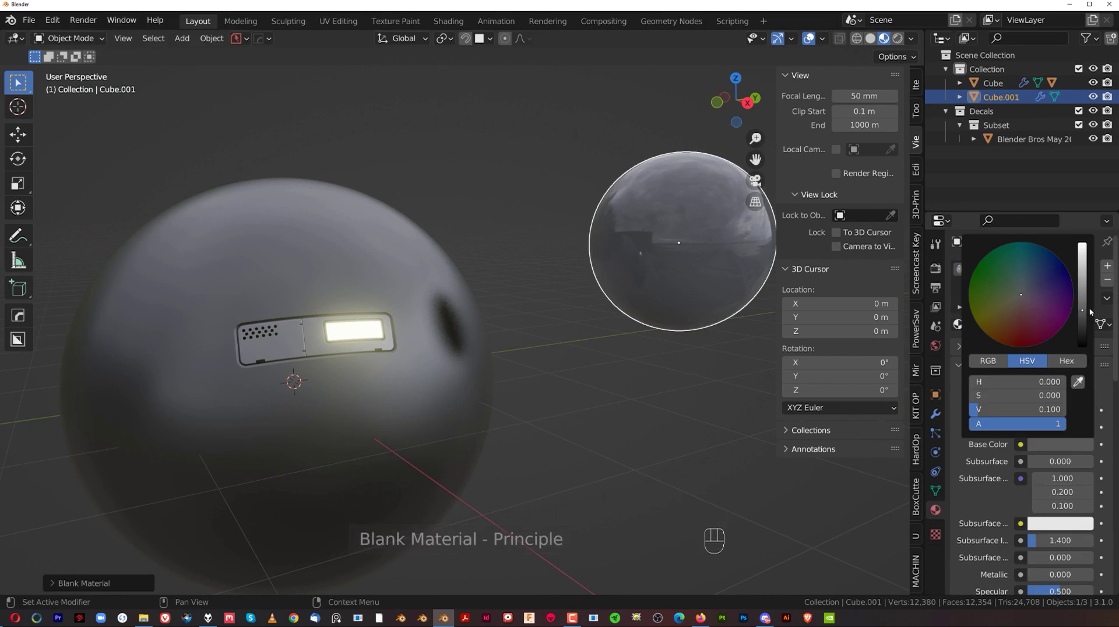
pyautogui.moveTo(1082, 311); pyautogui.dragTo(1082, 336)
# - Select the projected panel decal on the large sphere to show its material properties
pyautogui.scroll(2, 431, 361)
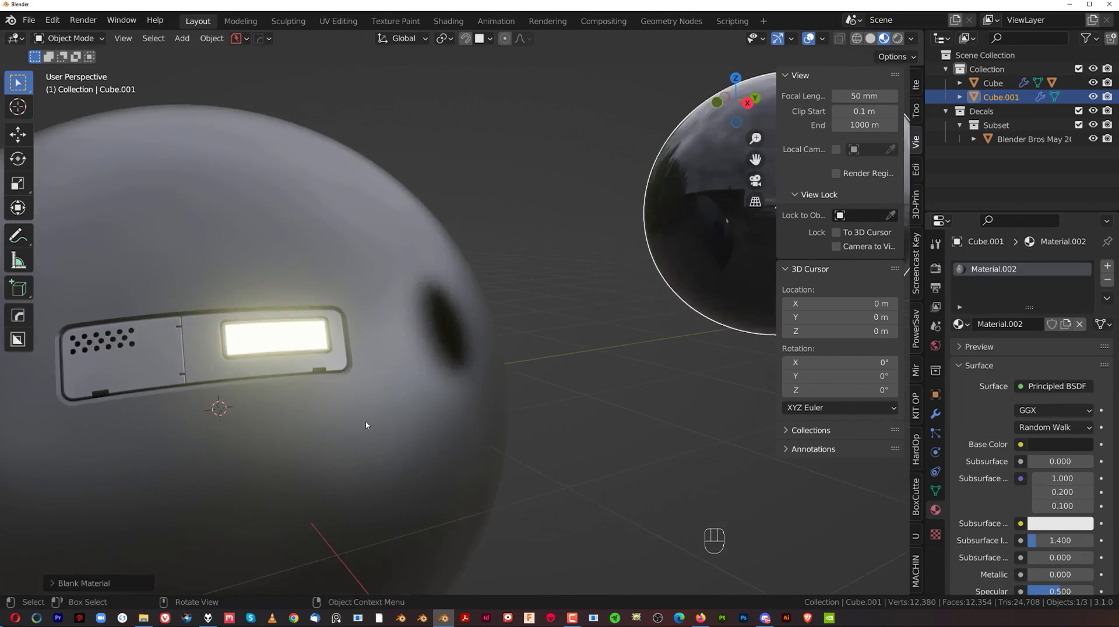
pyautogui.keyDown('shift'); pyautogui.moveTo(379, 378); pyautogui.dragTo(510, 353, button='middle'); pyautogui.keyUp('shift')
pyautogui.scroll(-2, 509, 348)
pyautogui.click(437, 318)
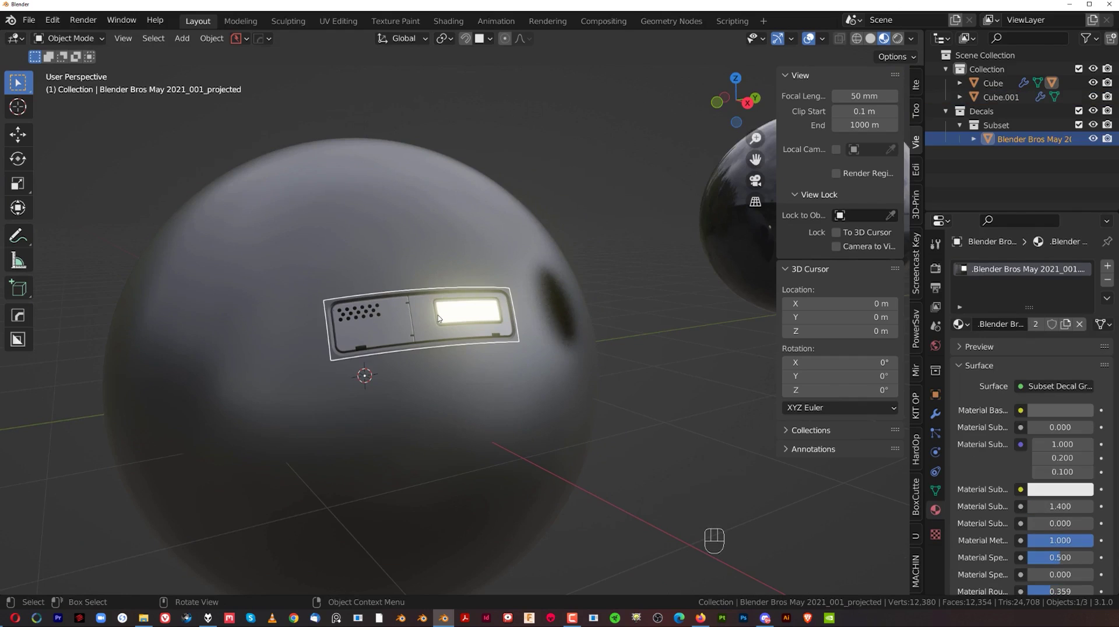
# - Match the projected panel decal's subset material to Default with Match Materials, and check the available materials
pyautogui.press('n')
pyautogui.scroll(2, 420, 332)
pyautogui.scroll(-1, 414, 338)
pyautogui.press('d')
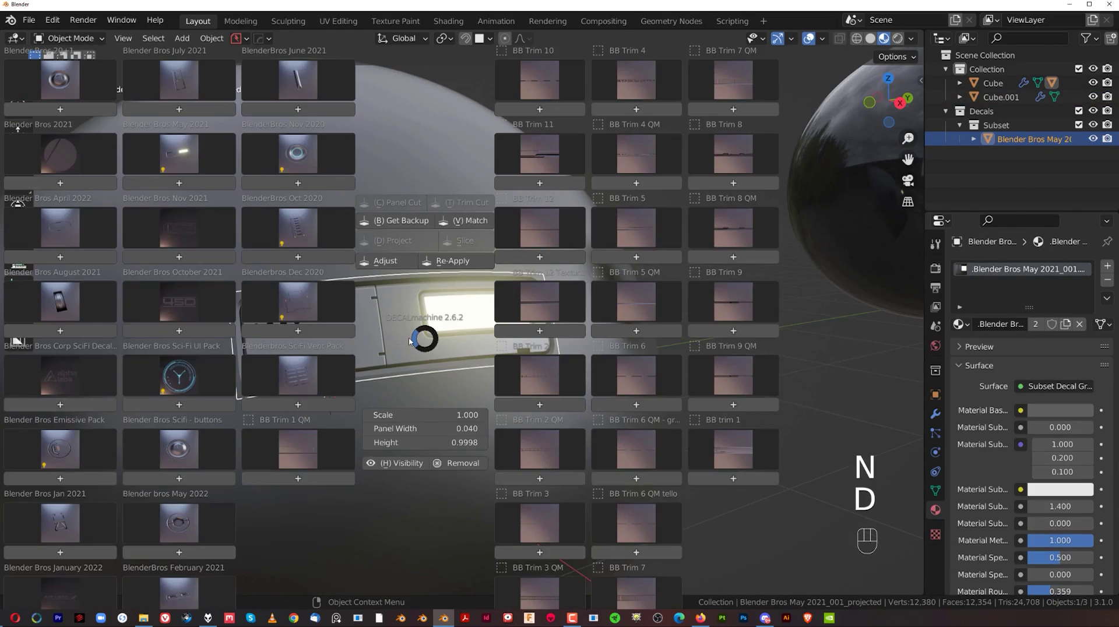
pyautogui.click(473, 220)
pyautogui.scroll(-3, 472, 219)
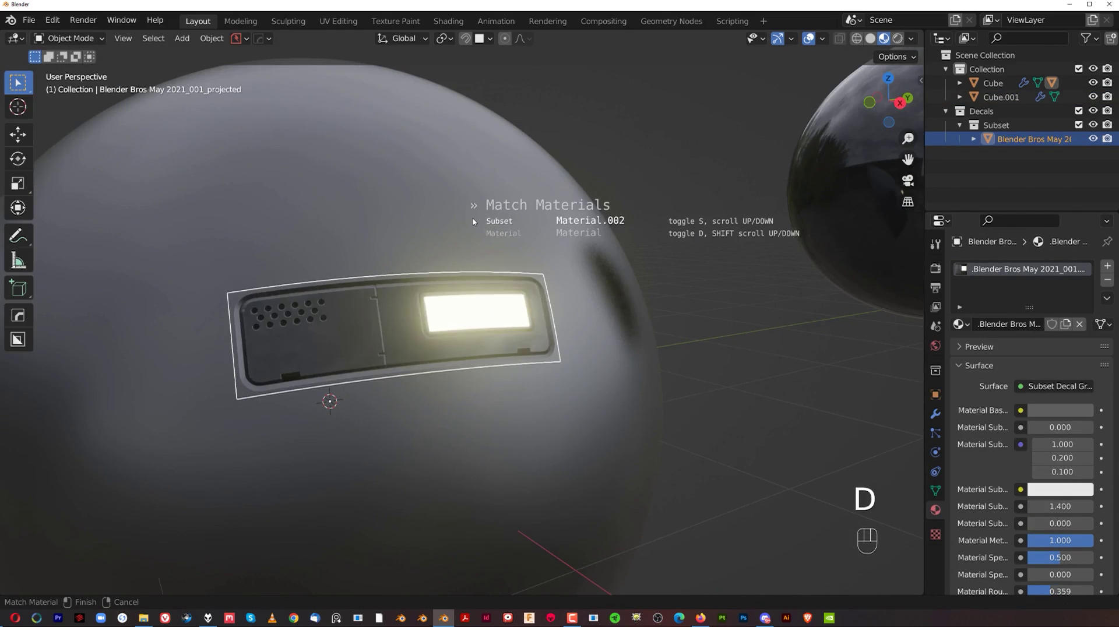
pyautogui.scroll(-2, 471, 220)
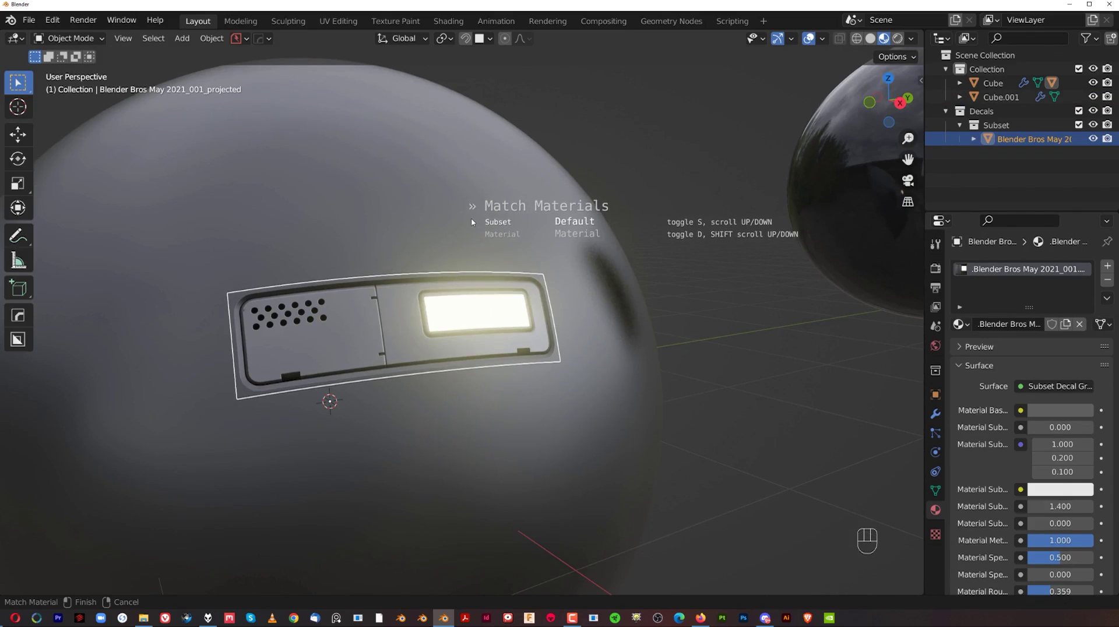
pyautogui.click(472, 221)
pyautogui.click(960, 325)
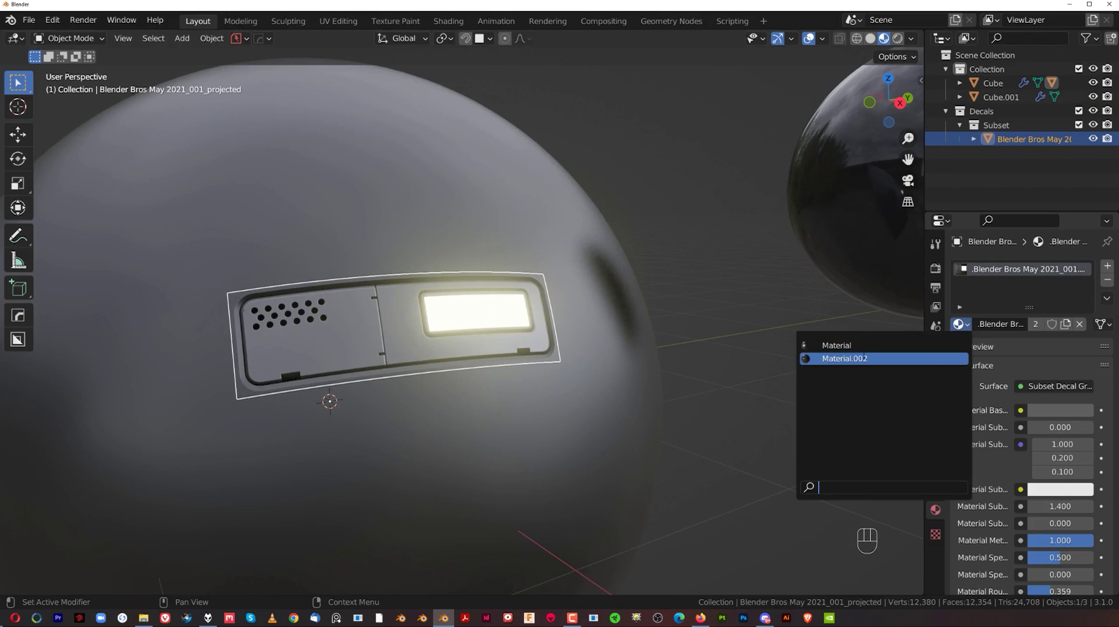
pyautogui.scroll(-5, 383, 343)
pyautogui.click(652, 317)
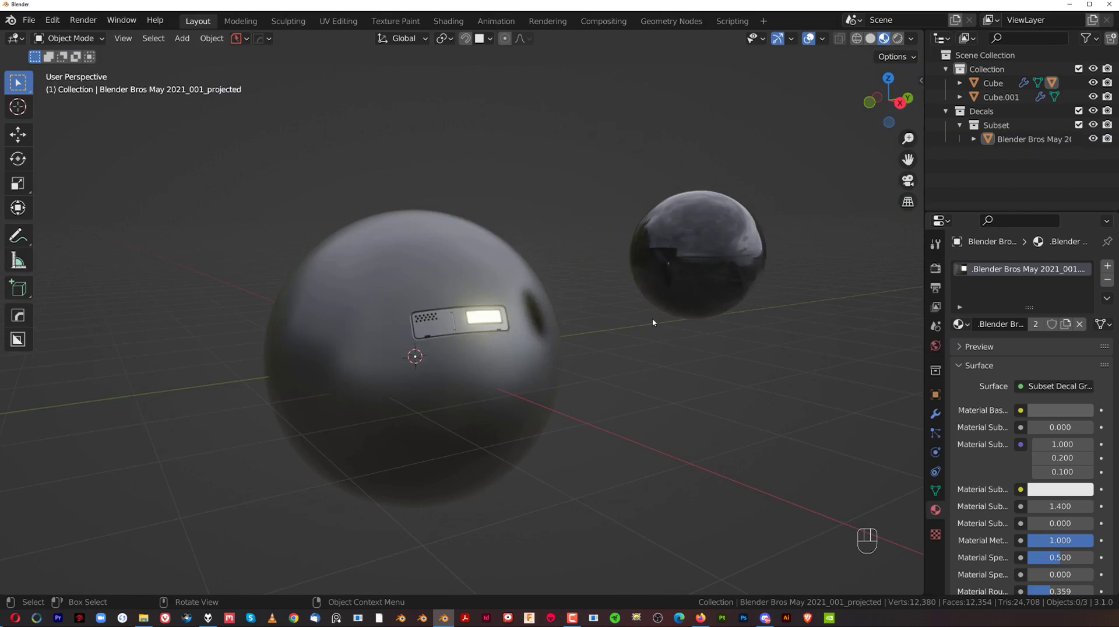
# - Reselect the panel decal and cycle its subset through the Match Materials choices, including Material
pyautogui.scroll(7, 501, 356)
pyautogui.press('Tab')
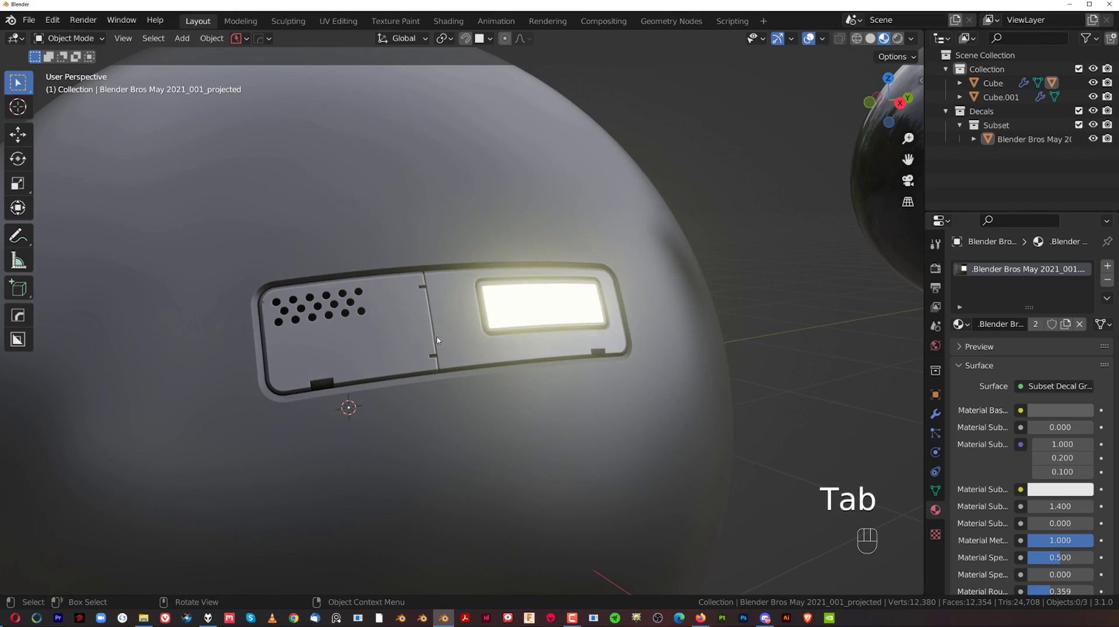
pyautogui.scroll(3, 435, 334)
pyautogui.keyDown('shift'); pyautogui.click(465, 342); pyautogui.keyUp('shift')
pyautogui.press('d')
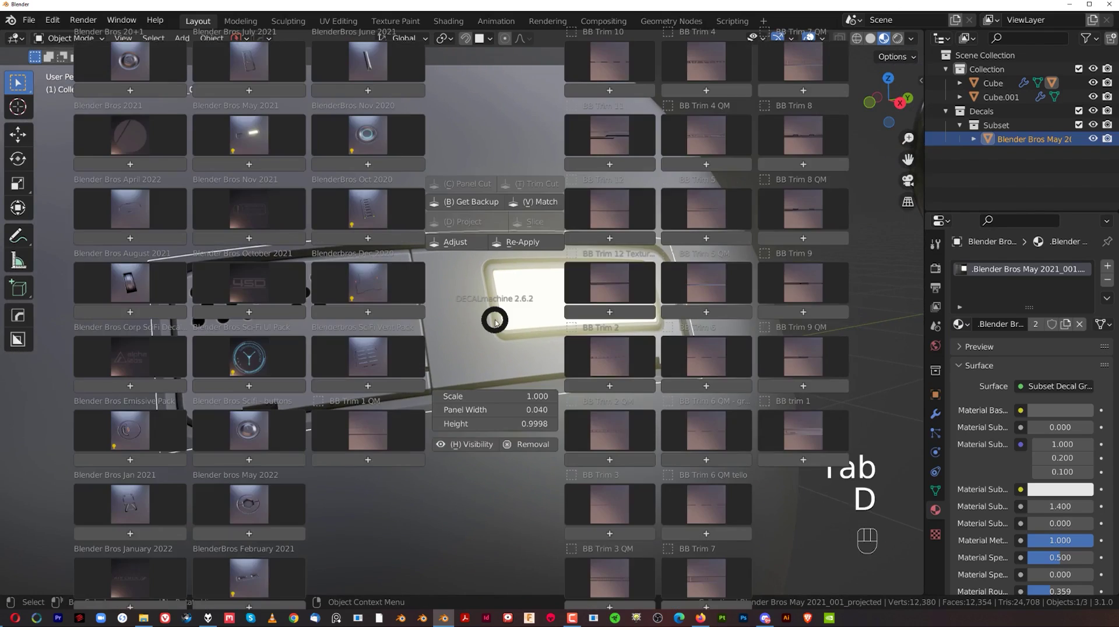
pyautogui.click(539, 206)
pyautogui.scroll(-4, 530, 235)
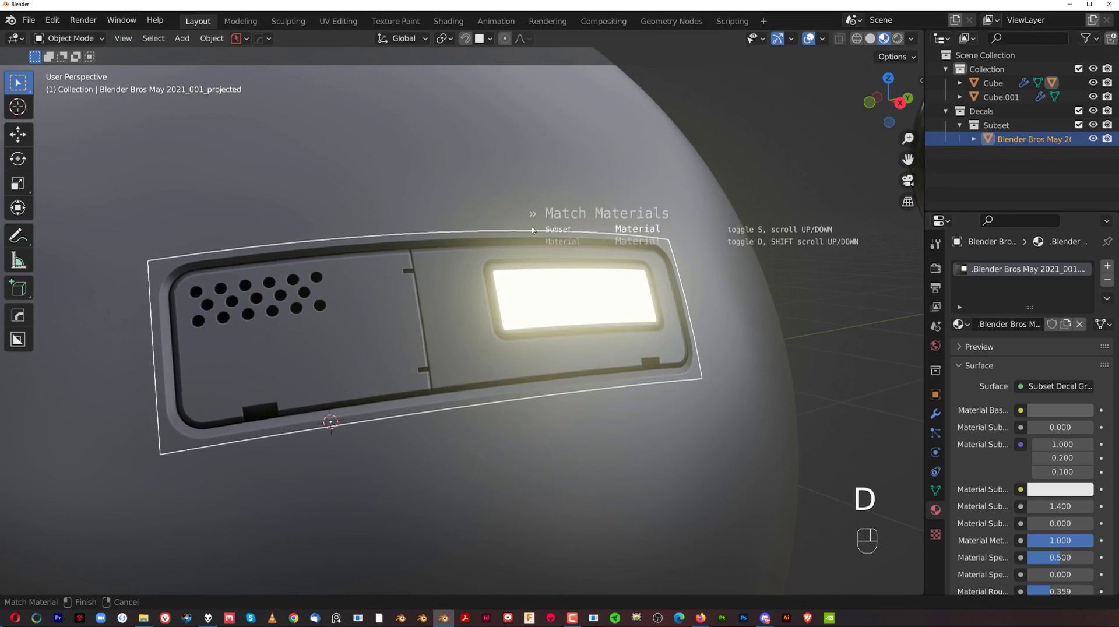
pyautogui.click(531, 235)
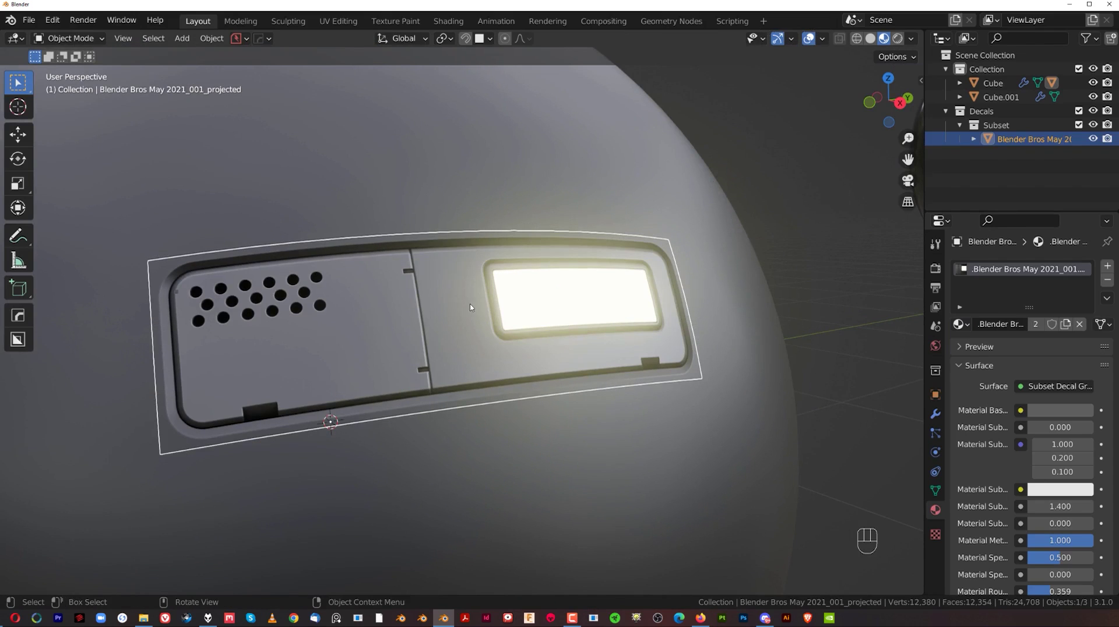
# - Try None for both the subset and the main material of the panel decal in Match Materials
pyautogui.press('d')
pyautogui.click(550, 187)
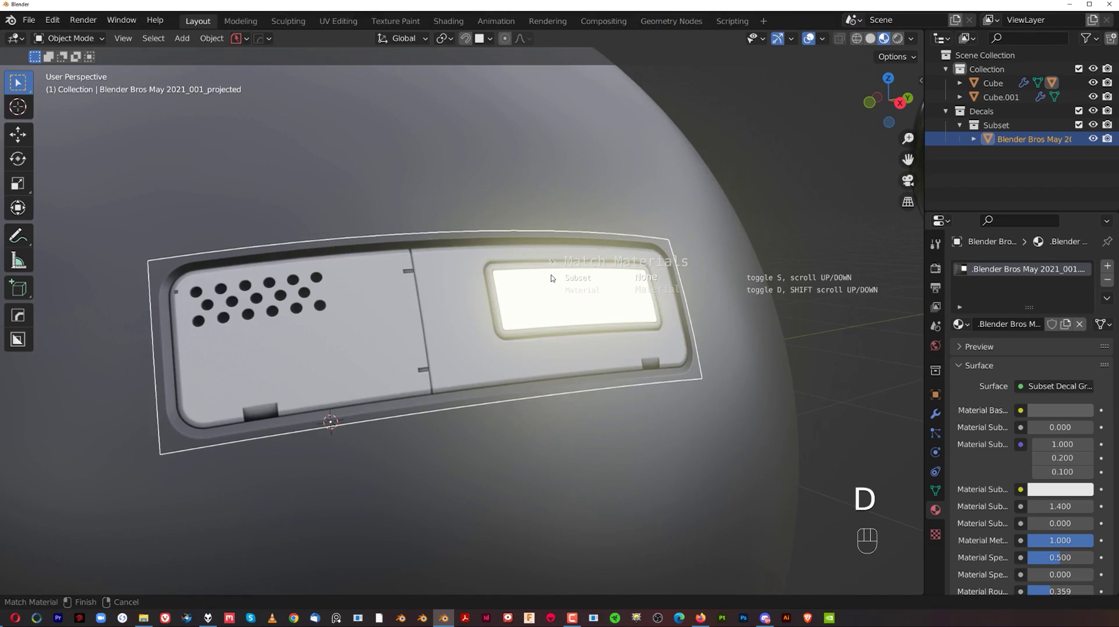
pyautogui.keyDown('shift'); pyautogui.scroll(-3, 551, 278); pyautogui.keyUp('shift')
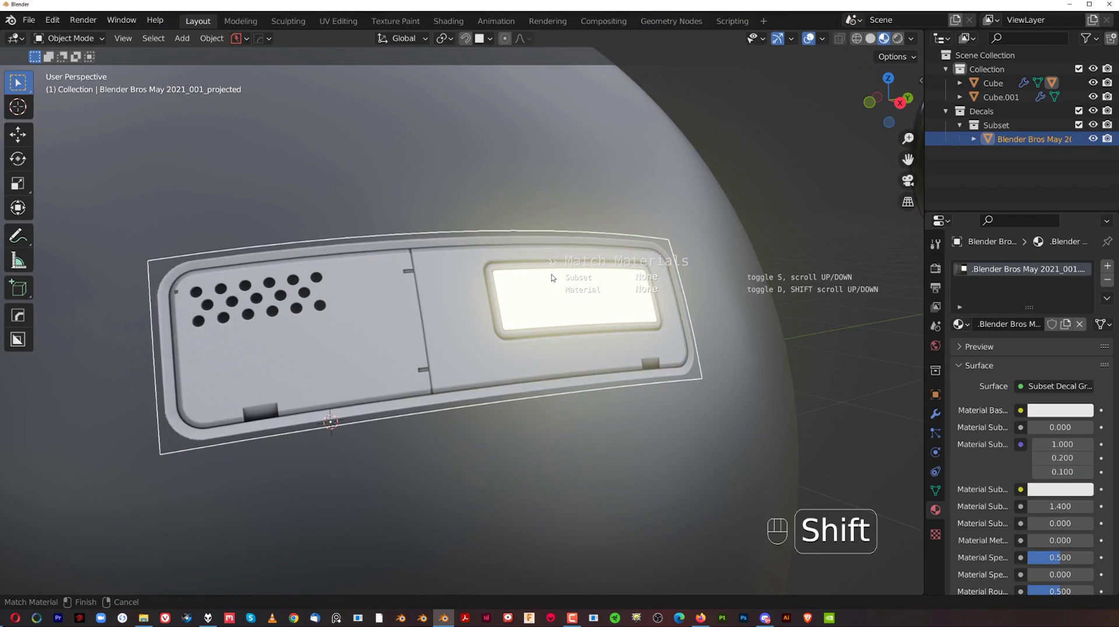
pyautogui.keyDown('shift'); pyautogui.scroll(-4, 554, 274); pyautogui.keyUp('shift')
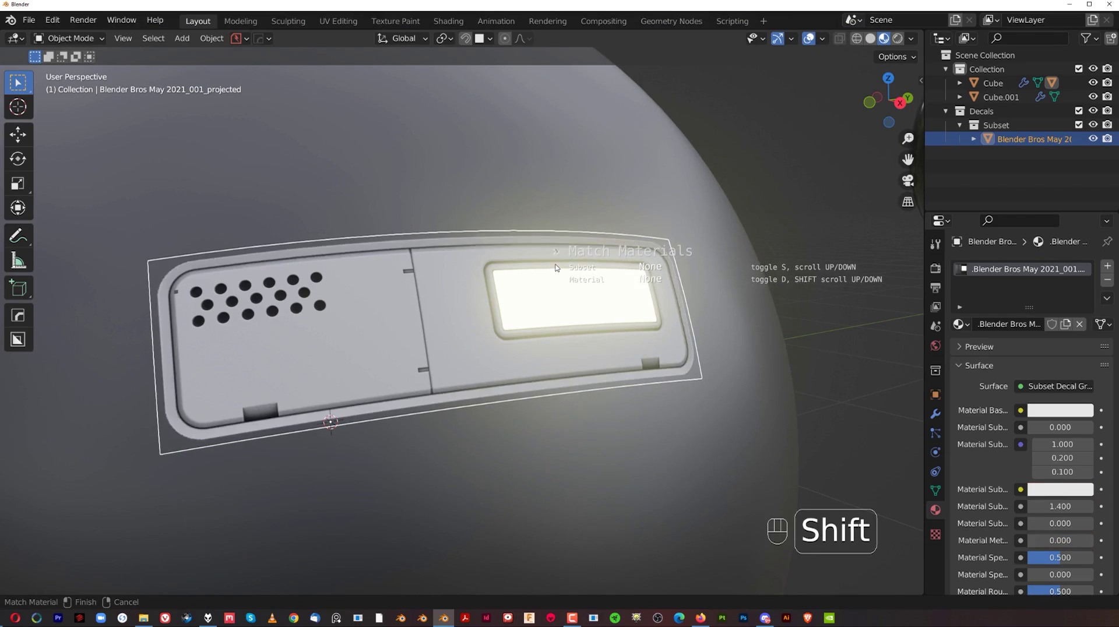
pyautogui.click(559, 263)
# - Examine the decal's vent holes, panel edges and glowing window up close for how they blend with the sphere
pyautogui.scroll(-3, 410, 318)
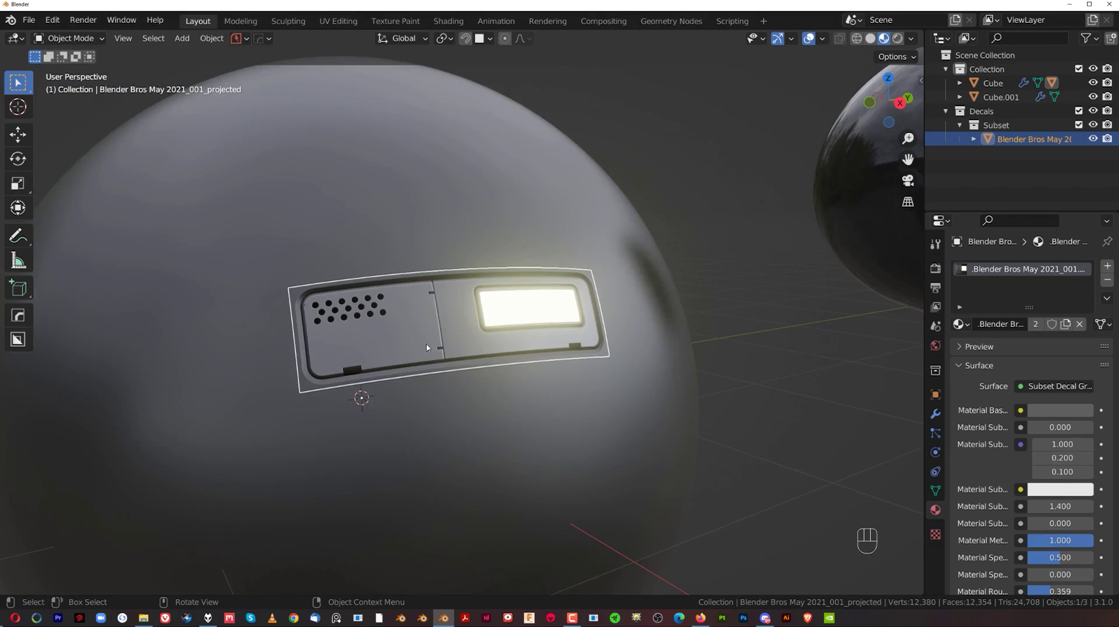
pyautogui.scroll(2, 429, 341)
pyautogui.keyDown('shift'); pyautogui.moveTo(331, 362); pyautogui.dragTo(384, 353, button='middle'); pyautogui.keyUp('shift')
pyautogui.scroll(1, 286, 328)
pyautogui.scroll(-3, 326, 328)
pyautogui.keyDown('shift'); pyautogui.moveTo(486, 331); pyautogui.dragTo(532, 317, button='middle'); pyautogui.keyUp('shift')
pyautogui.scroll(3, 399, 350)
pyautogui.scroll(-1, 496, 317)
pyautogui.scroll(-1, 496, 317)
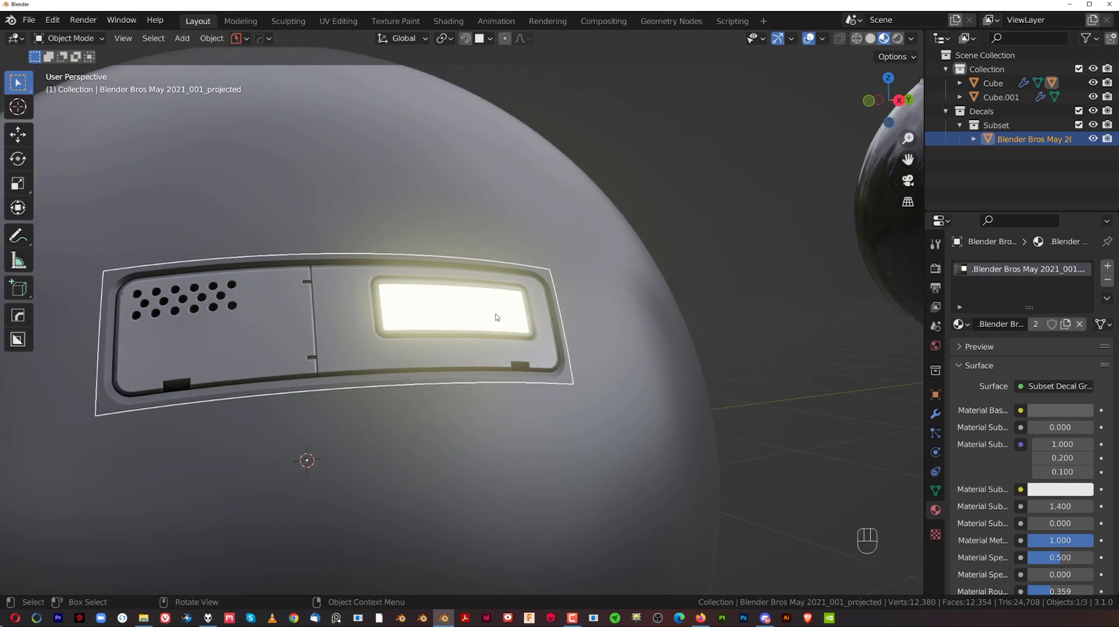
# - Raise the panel decal's emission brightness to about 20.7 using Adjust Decal in Emission mode
pyautogui.press('d')
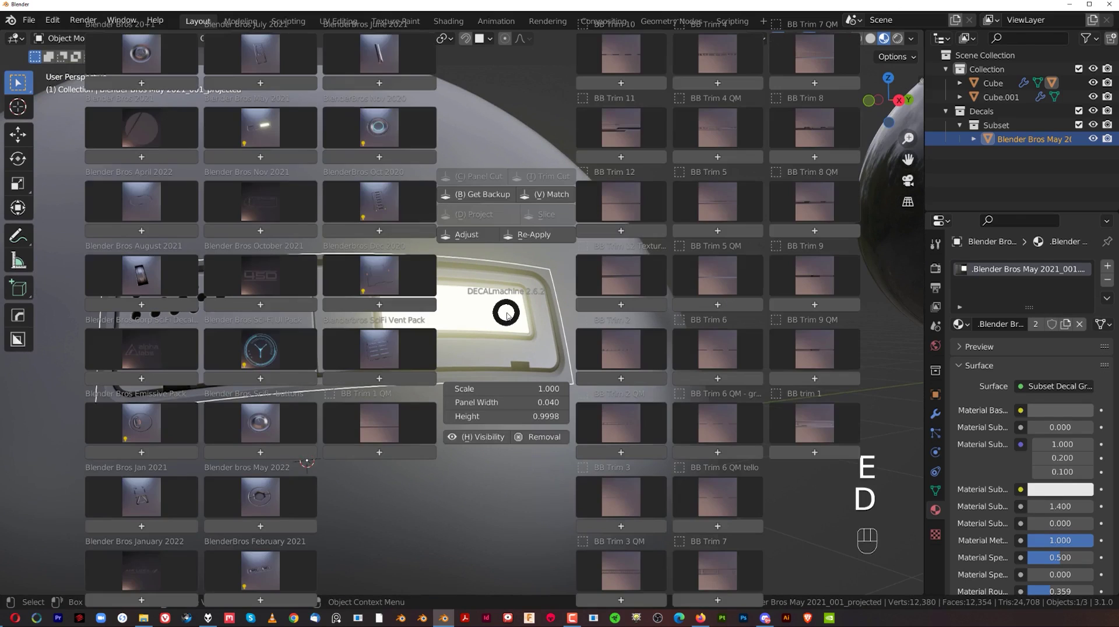
pyautogui.click(475, 235)
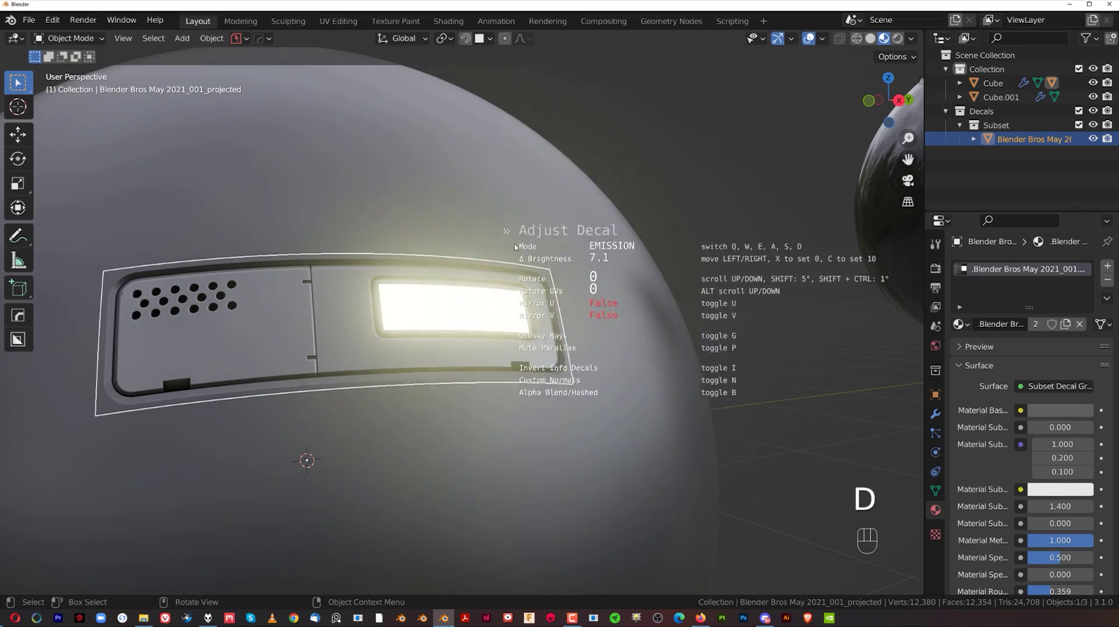
pyautogui.click(538, 250)
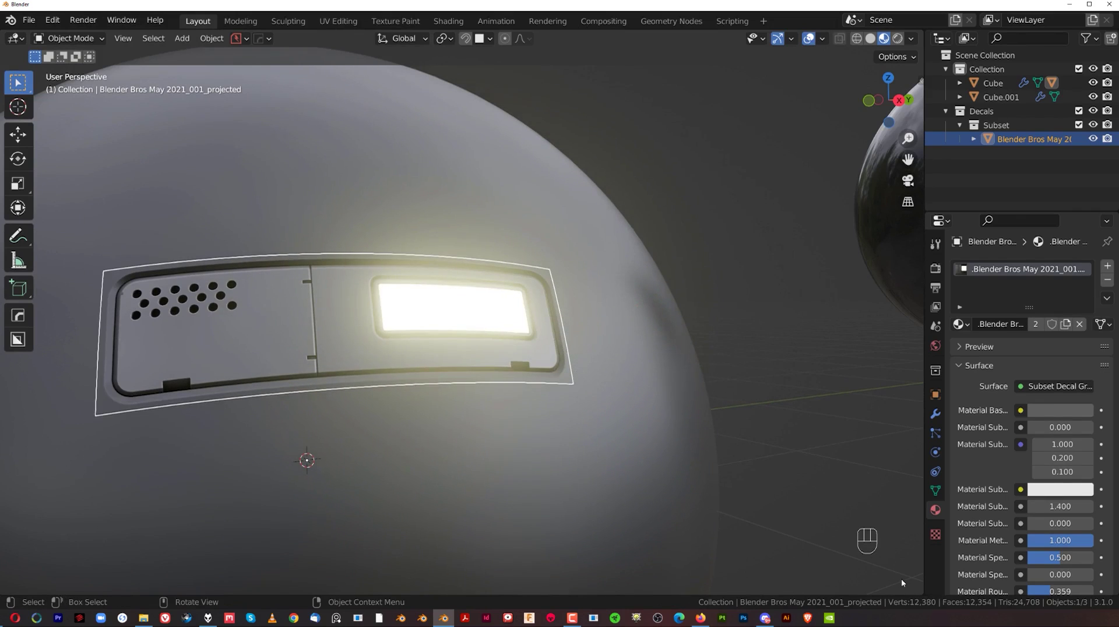
# - Split the 3D viewport into two stacked areas and turn the lower one into a Shader Editor
pyautogui.moveTo(917, 590); pyautogui.dragTo(757, 294)
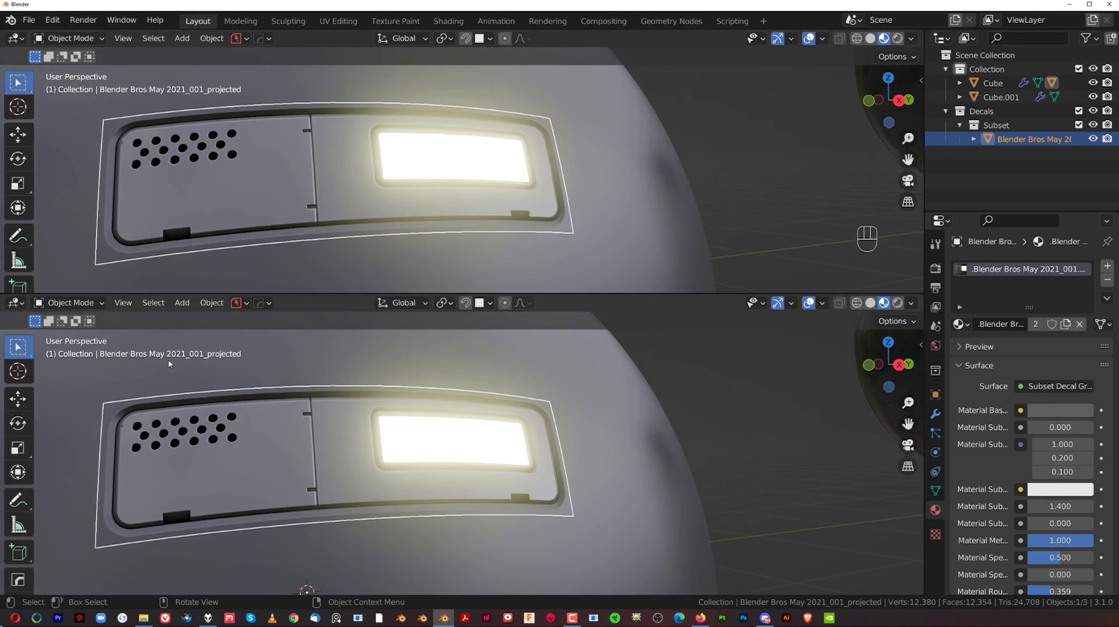
pyautogui.click(15, 302)
pyautogui.click(41, 434)
# - Add a Hue Saturation Value node on the link between the Emission texture and the decal group's Emission Map input
pyautogui.scroll(5, 290, 461)
pyautogui.hotkey('shift', 'a')
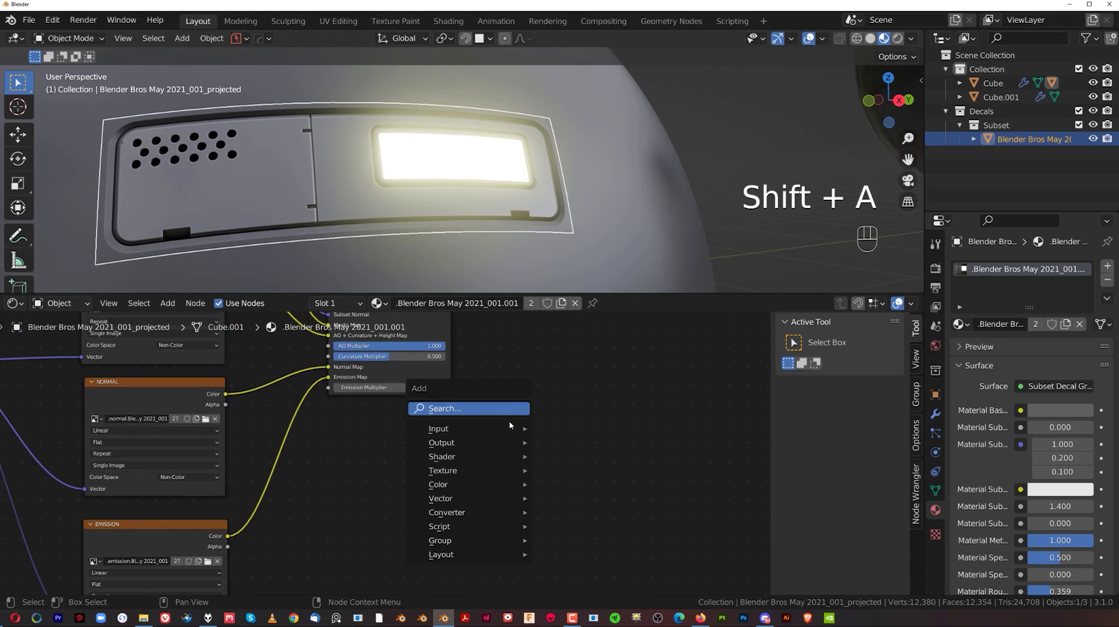
pyautogui.moveTo(497, 490)
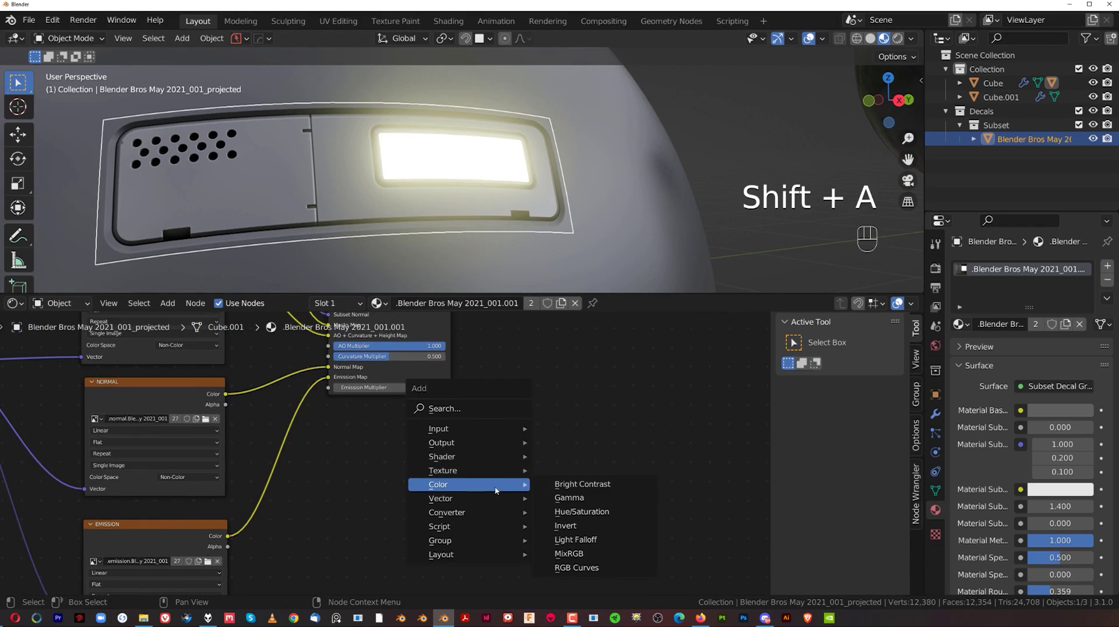
pyautogui.click(581, 511)
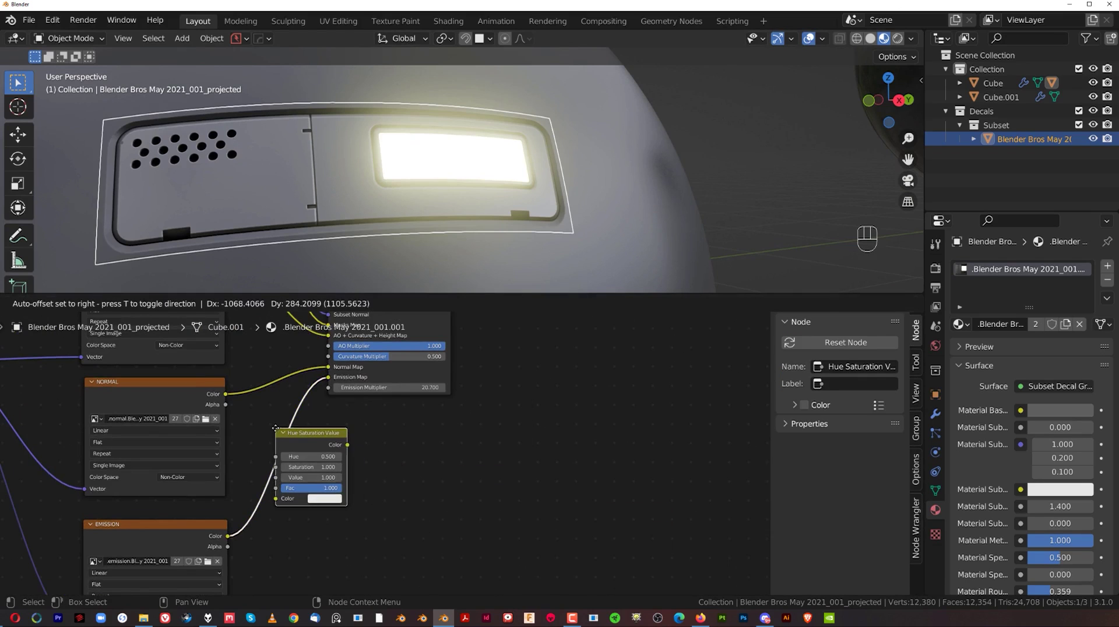
pyautogui.click(277, 428)
pyautogui.scroll(2, 421, 448)
pyautogui.moveTo(421, 448); pyautogui.dragTo(405, 426, button='middle')
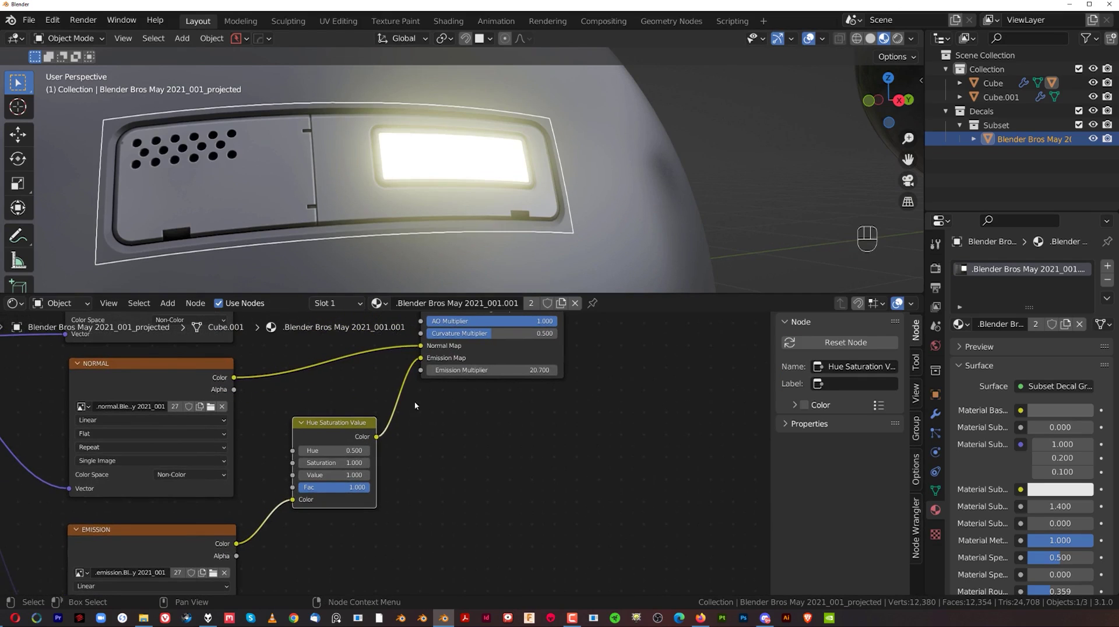
# - Set the Hue Saturation Value node's Hue to 1.000, Saturation to 1.200 and Value to 2.000
pyautogui.scroll(1, 317, 471)
pyautogui.moveTo(321, 449); pyautogui.dragTo(373, 449)
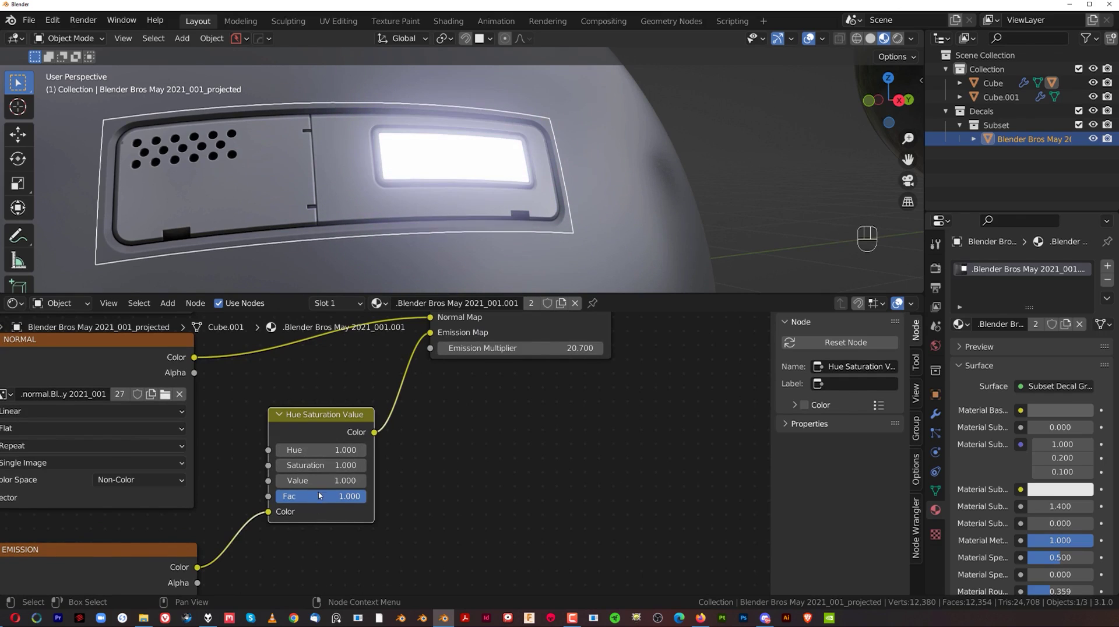
pyautogui.moveTo(303, 481); pyautogui.dragTo(335, 465)
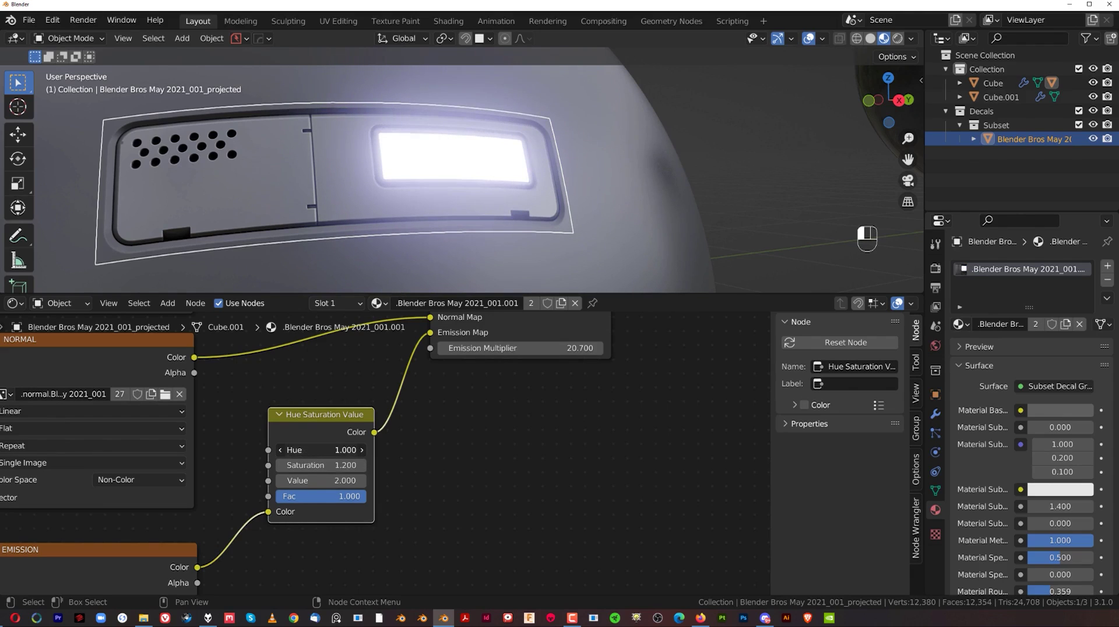
pyautogui.press('Return')
# - Close the Shader Editor area so the 3D viewport fills the space again
pyautogui.scroll(-4, 527, 451)
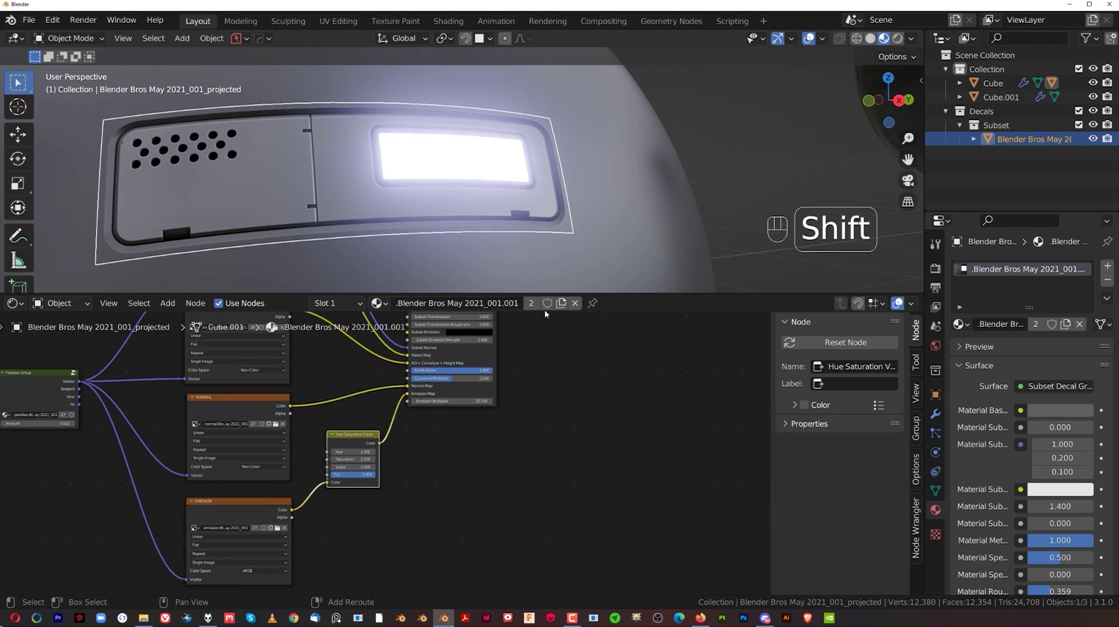
pyautogui.scroll(-4, 597, 238)
pyautogui.moveTo(514, 225); pyautogui.dragTo(496, 192, button='middle')
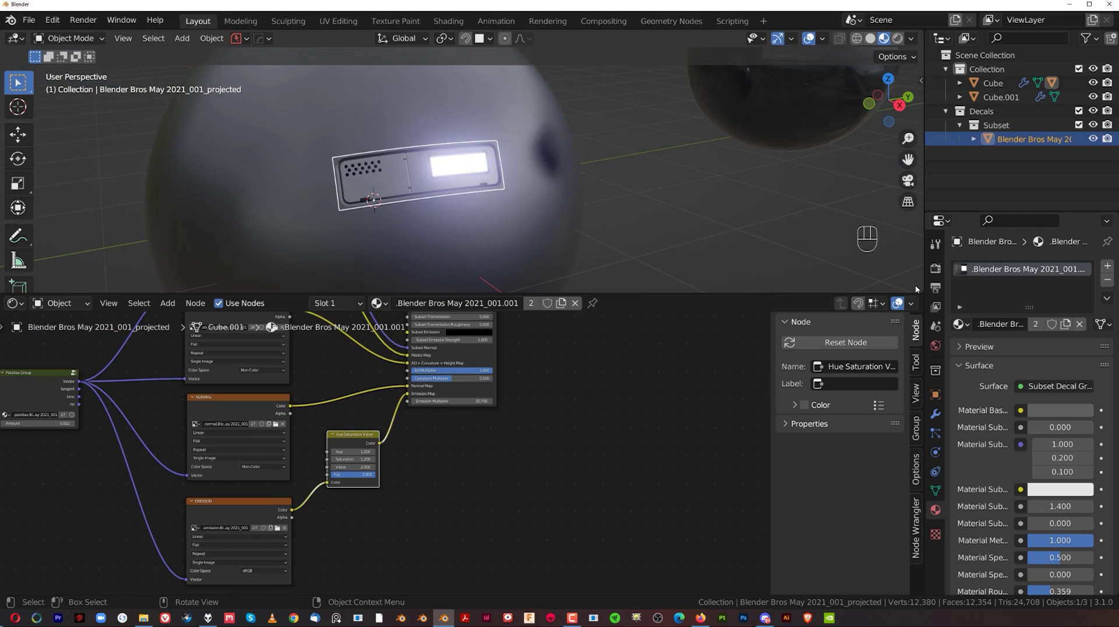
pyautogui.moveTo(919, 292); pyautogui.dragTo(709, 354)
pyautogui.scroll(3, 641, 368)
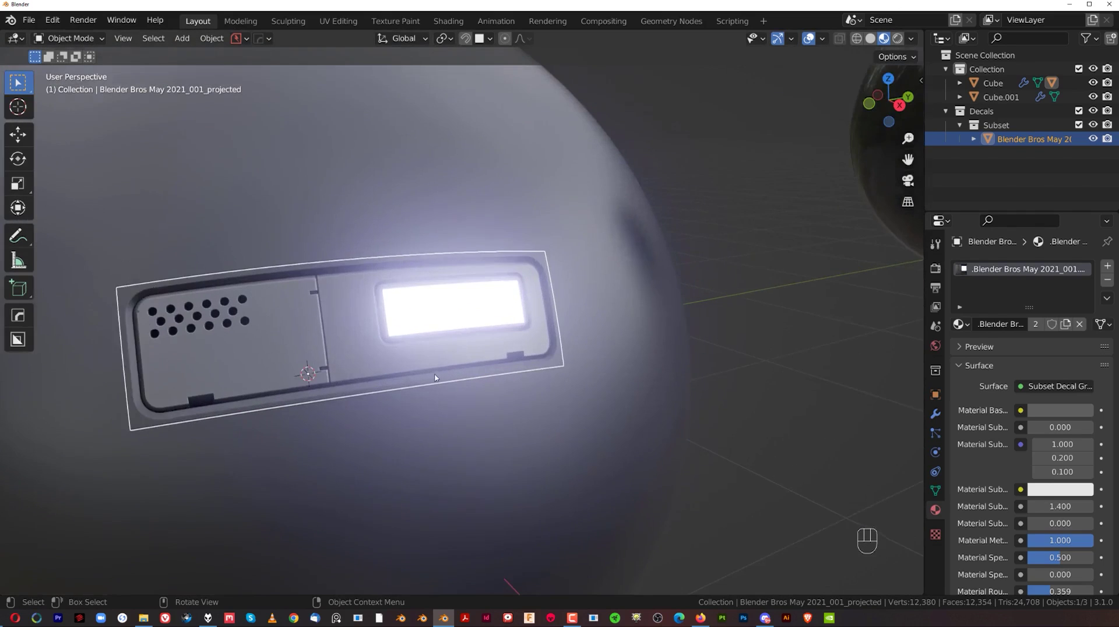
# - Give the large sphere a fresh blank Principled material and change its Base Color to dark blue
pyautogui.scroll(-2, 544, 376)
pyautogui.moveTo(545, 376); pyautogui.dragTo(490, 332, button='middle')
pyautogui.click(316, 215)
pyautogui.hotkey('alt', 'm')
pyautogui.click(548, 308)
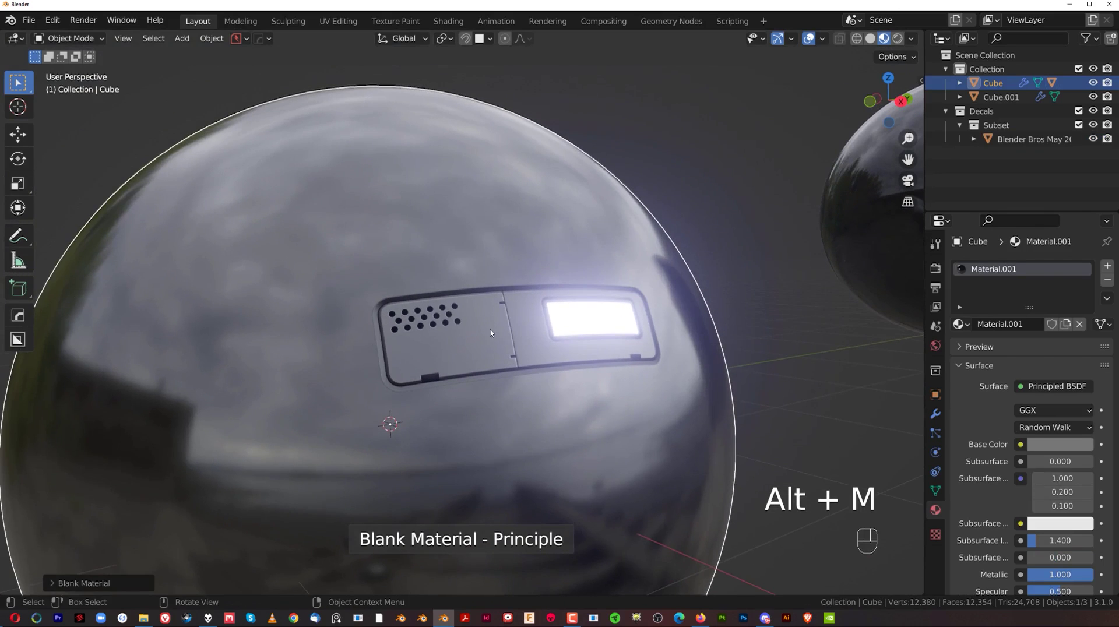
pyautogui.click(1061, 444)
pyautogui.click(1014, 309)
pyautogui.scroll(4, 300, 312)
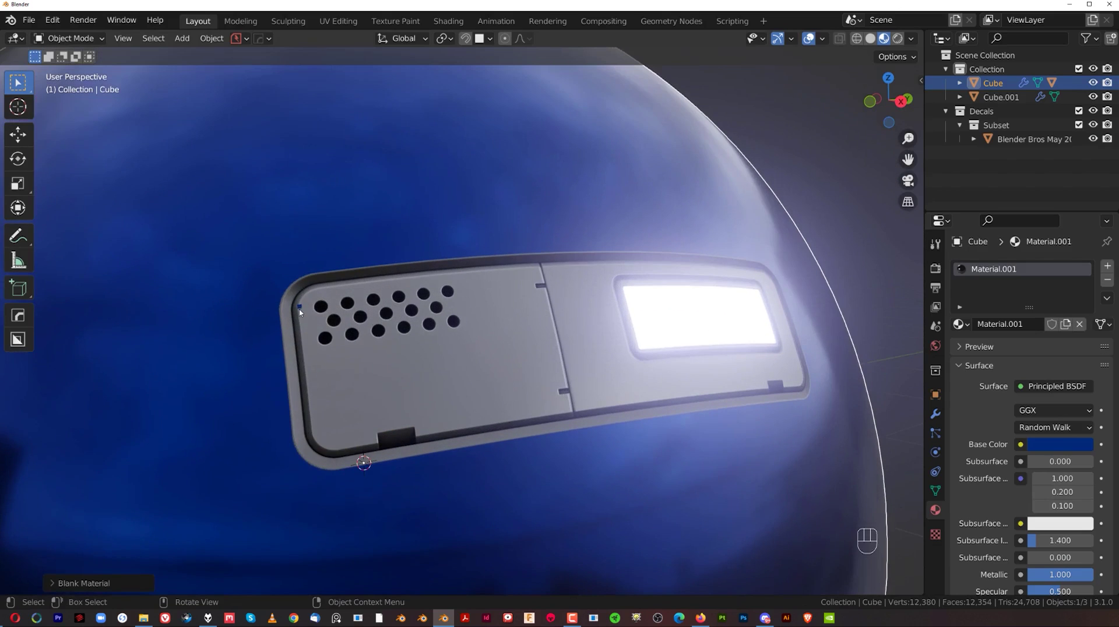
# - Select the panel decal on the large sphere and re-apply it so it matches the blue material
pyautogui.scroll(-2, 301, 312)
pyautogui.scroll(-5, 445, 392)
pyautogui.click(531, 362)
pyautogui.scroll(4, 536, 344)
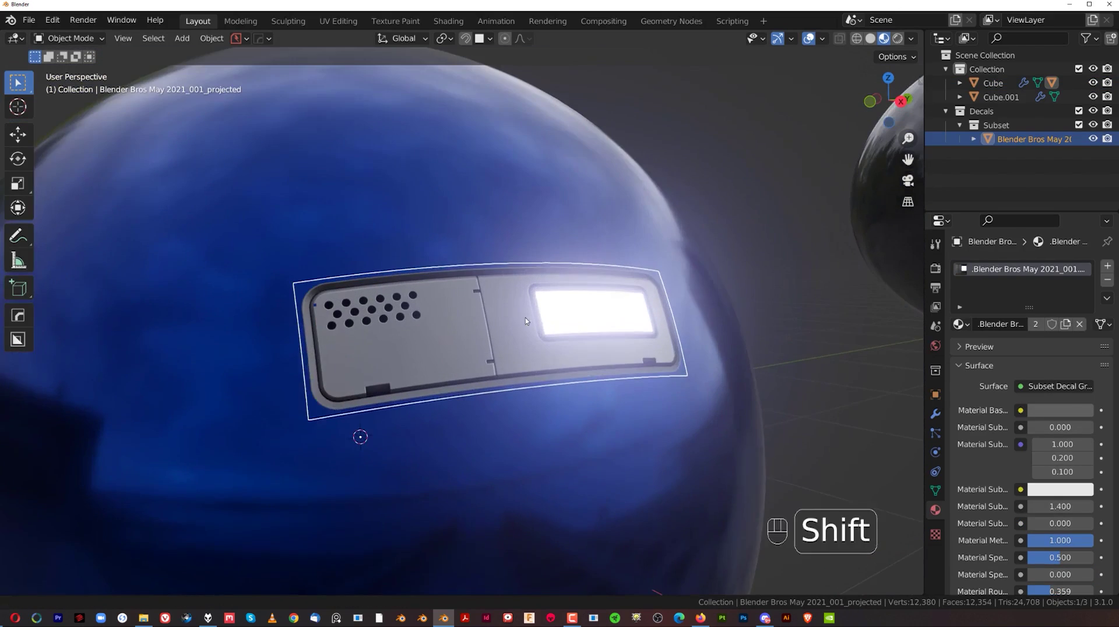
pyautogui.keyDown('shift'); pyautogui.moveTo(542, 326); pyautogui.dragTo(495, 305, button='middle'); pyautogui.keyUp('shift')
pyautogui.press('d')
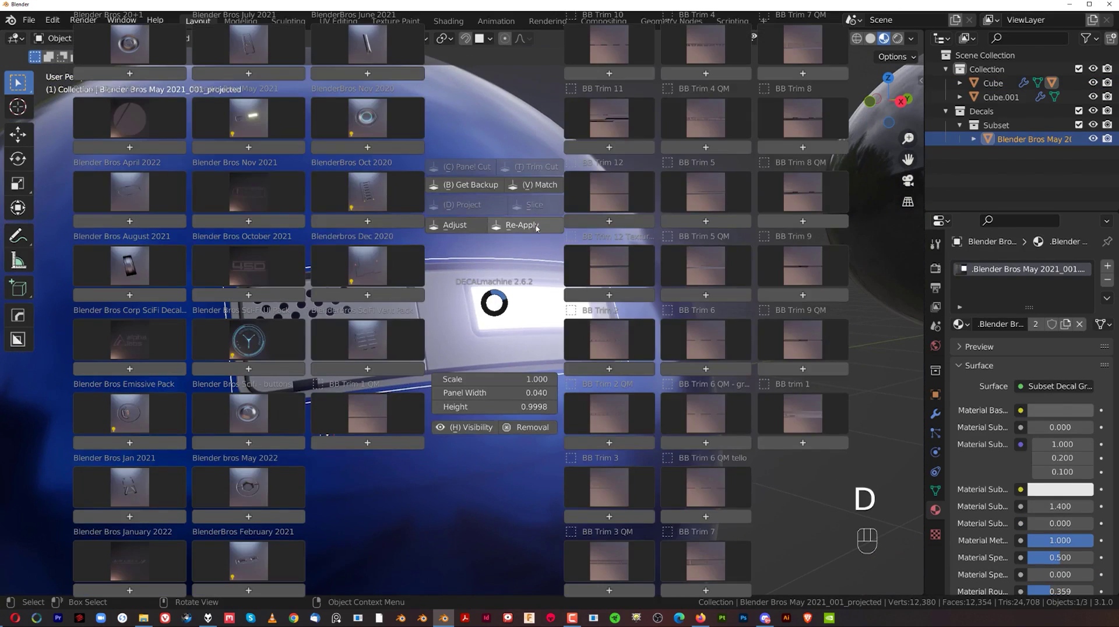
pyautogui.click(536, 226)
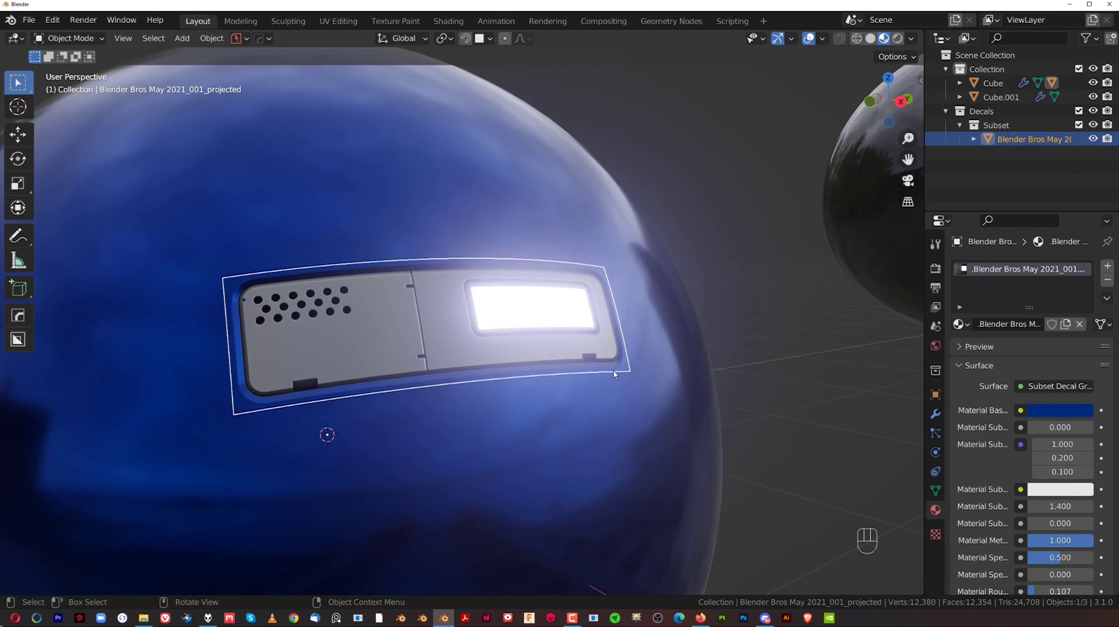
# - Insert a second Blender Bros May 2021 panel decal, move it to the upper part of the large blue sphere and scale it down
pyautogui.scroll(-6, 442, 358)
pyautogui.scroll(2, 501, 393)
pyautogui.moveTo(502, 393); pyautogui.dragTo(535, 381, button='middle')
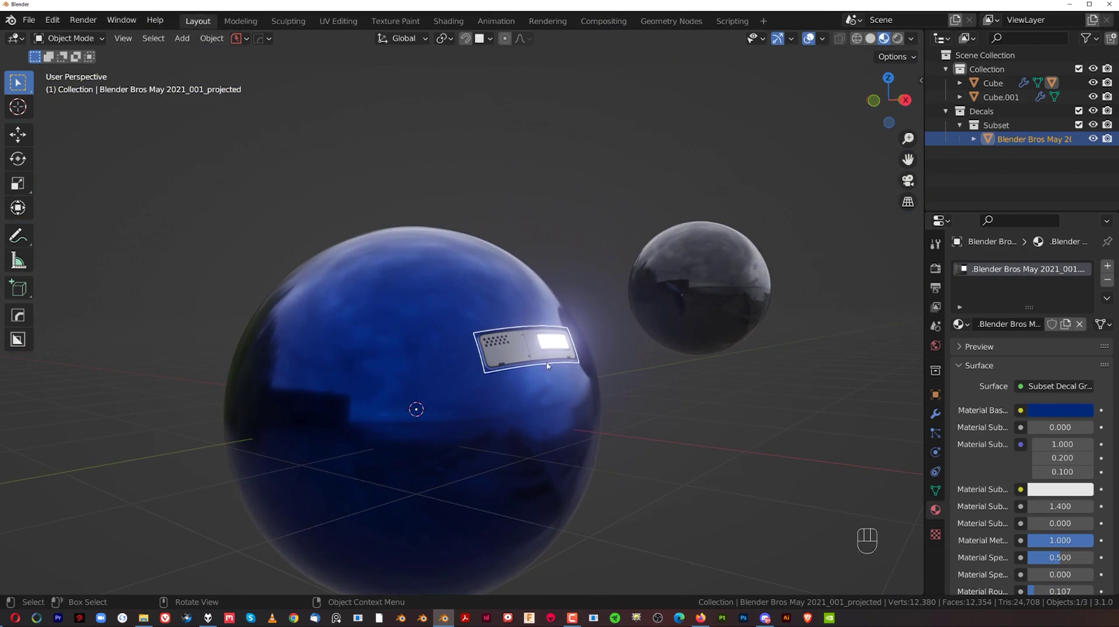
pyautogui.press('d')
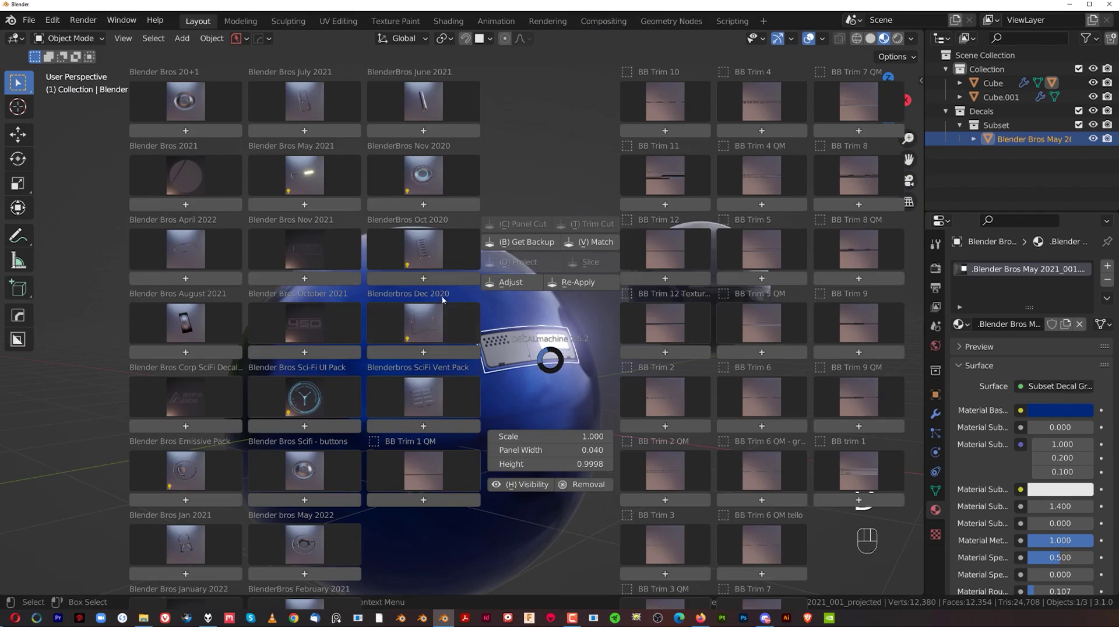
pyautogui.click(309, 205)
pyautogui.press('g')
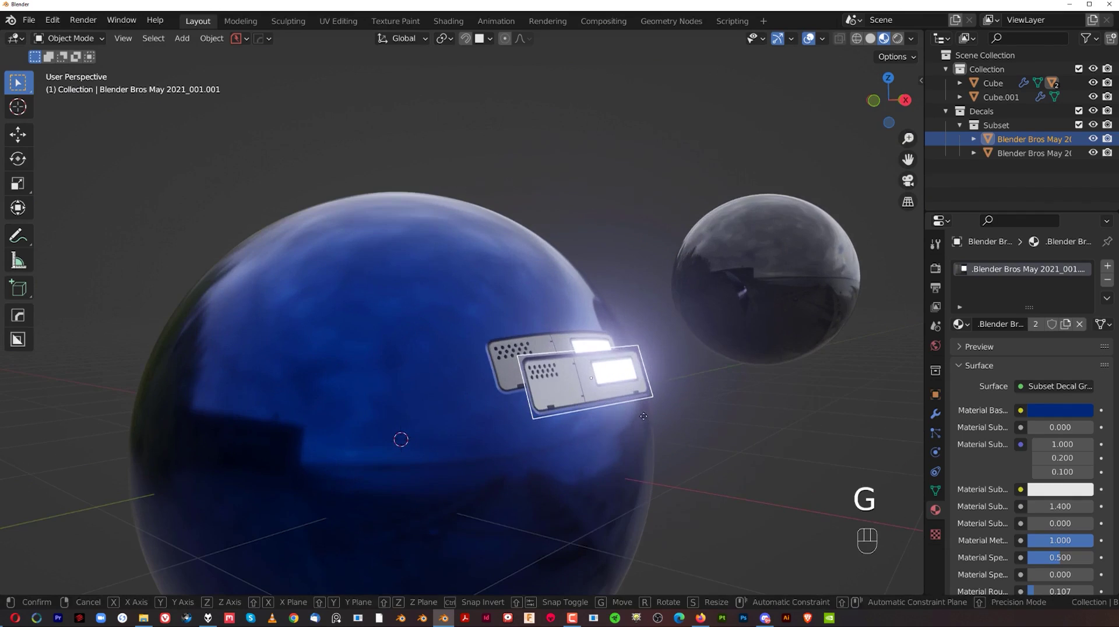
pyautogui.click(417, 340)
pyautogui.press('s')
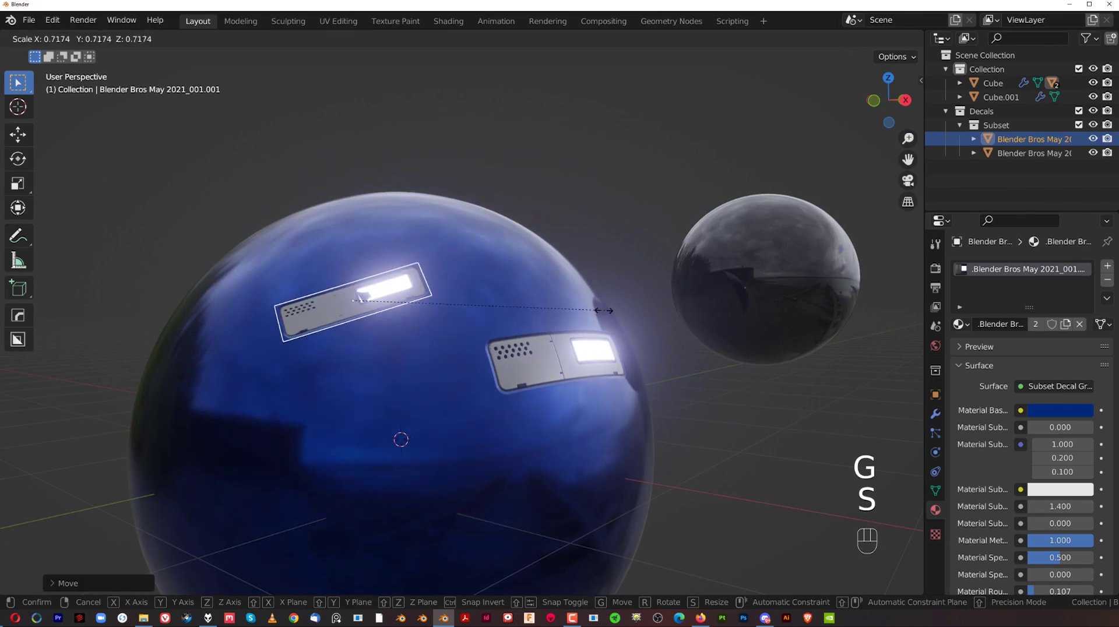
pyautogui.click(561, 307)
# - Project the new panel decal onto the large blue sphere's curved surface
pyautogui.press('d')
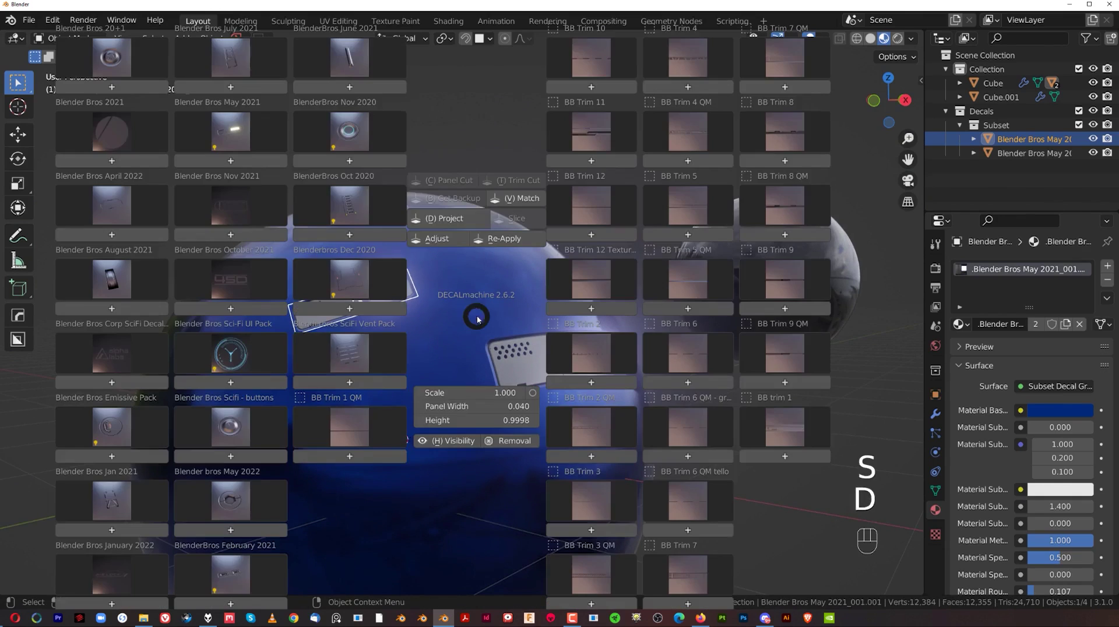
pyautogui.click(446, 220)
pyautogui.scroll(3, 452, 274)
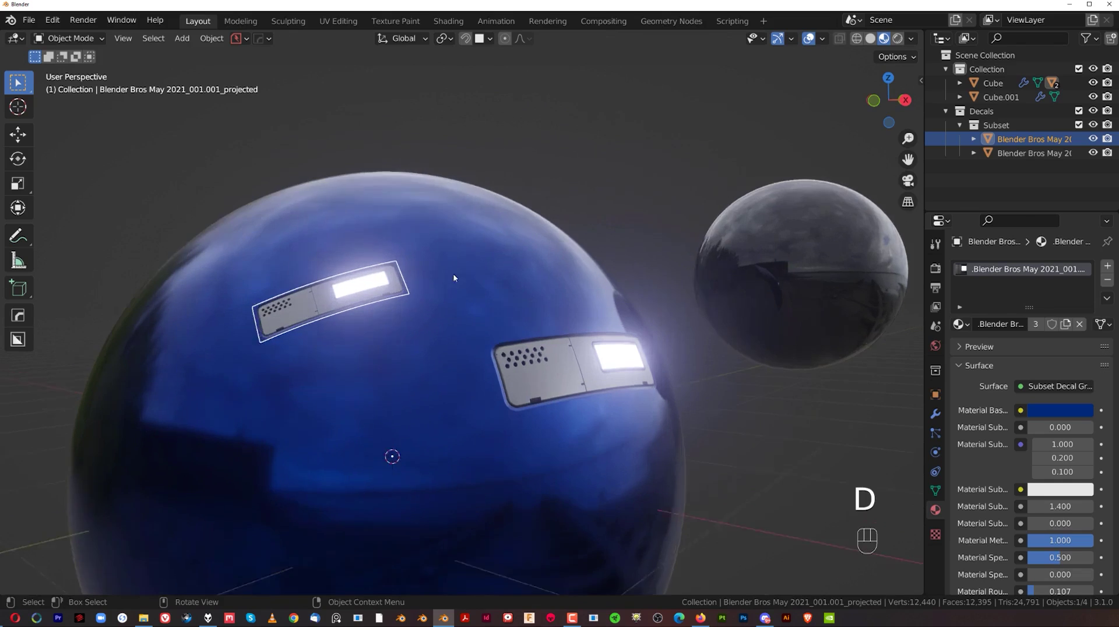
pyautogui.keyDown('shift'); pyautogui.moveTo(452, 274); pyautogui.dragTo(419, 261, button='middle'); pyautogui.keyUp('shift')
# - Select both panel decals and match their subset material to the sphere's blue material, then clear the selection
pyautogui.click(542, 364)
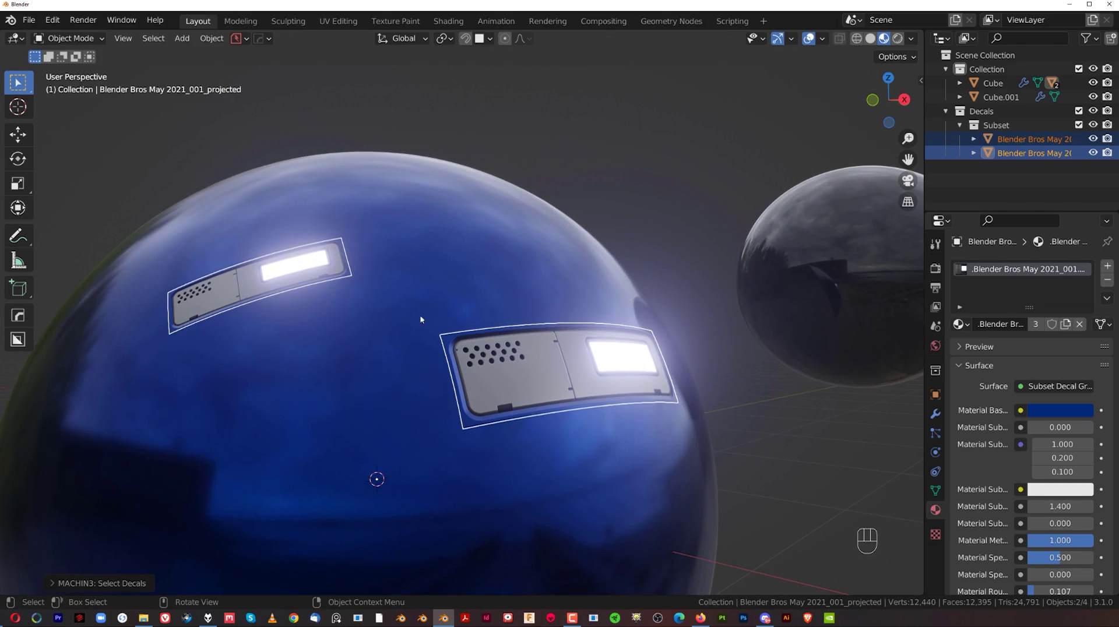
pyautogui.press('d')
pyautogui.click(628, 190)
pyautogui.scroll(-4, 627, 190)
pyautogui.click(627, 190)
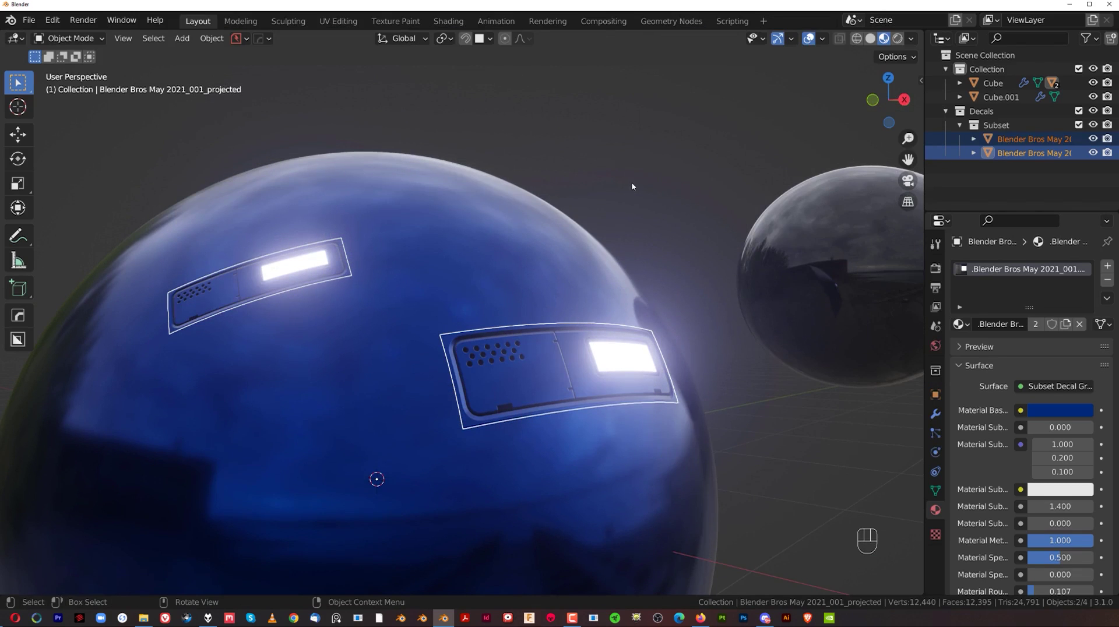
pyautogui.click(548, 192)
# - Insert the 07 decal from the Blender Bros October 2021 library on the blue sphere between the panels and resize it
pyautogui.moveTo(548, 193); pyautogui.dragTo(369, 268, button='middle')
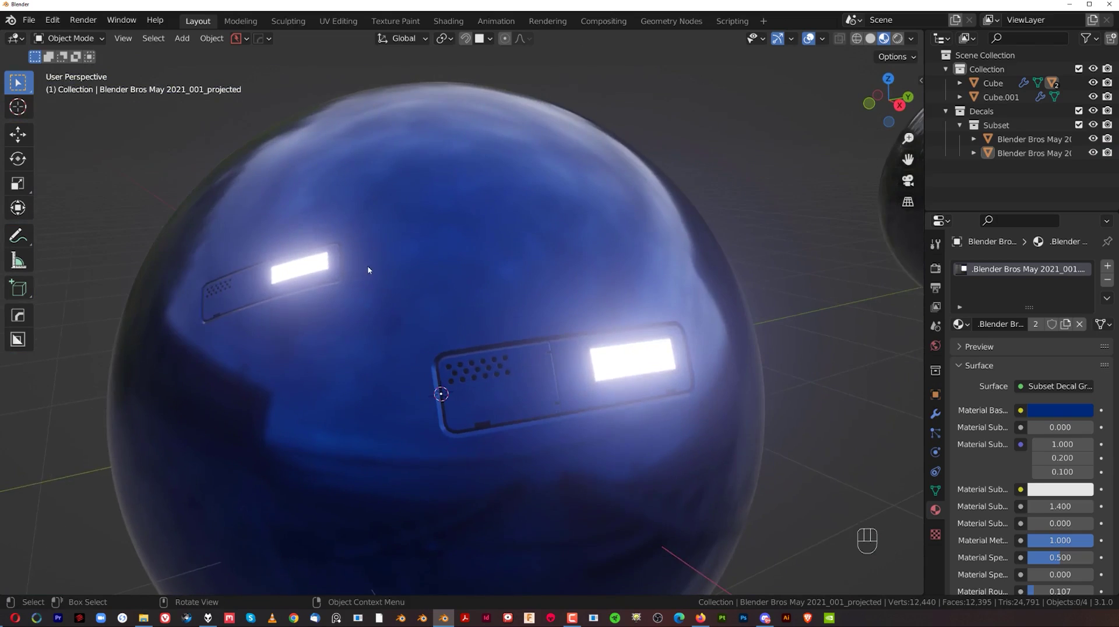
pyautogui.scroll(-3, 369, 268)
pyautogui.scroll(2, 487, 252)
pyautogui.moveTo(444, 292); pyautogui.dragTo(477, 239, button='middle')
pyautogui.click(477, 239)
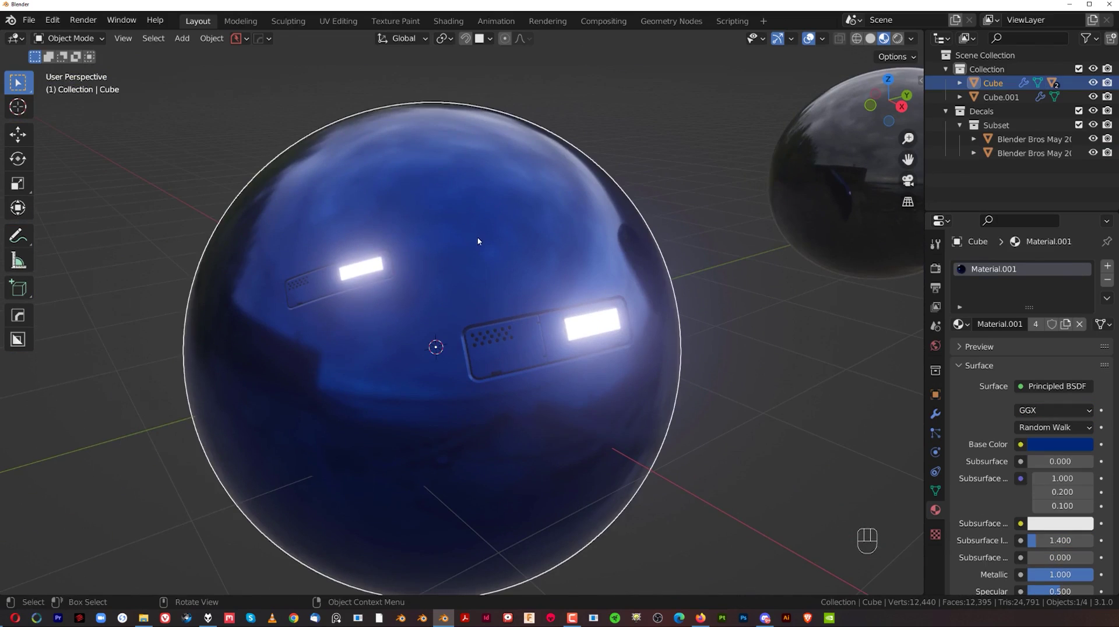
pyautogui.press('d')
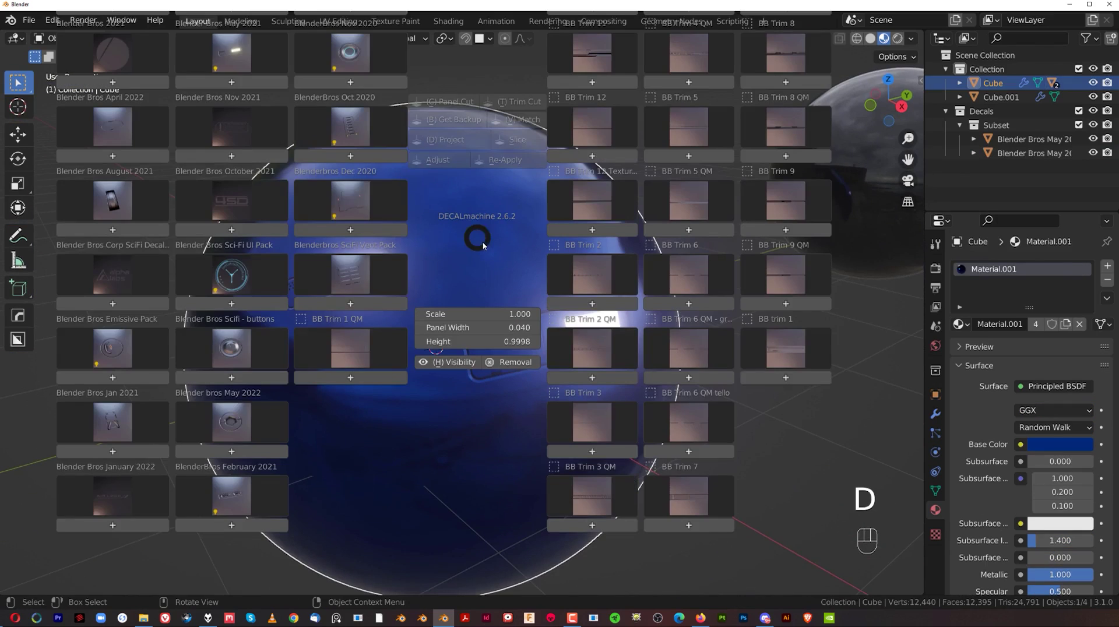
pyautogui.click(218, 233)
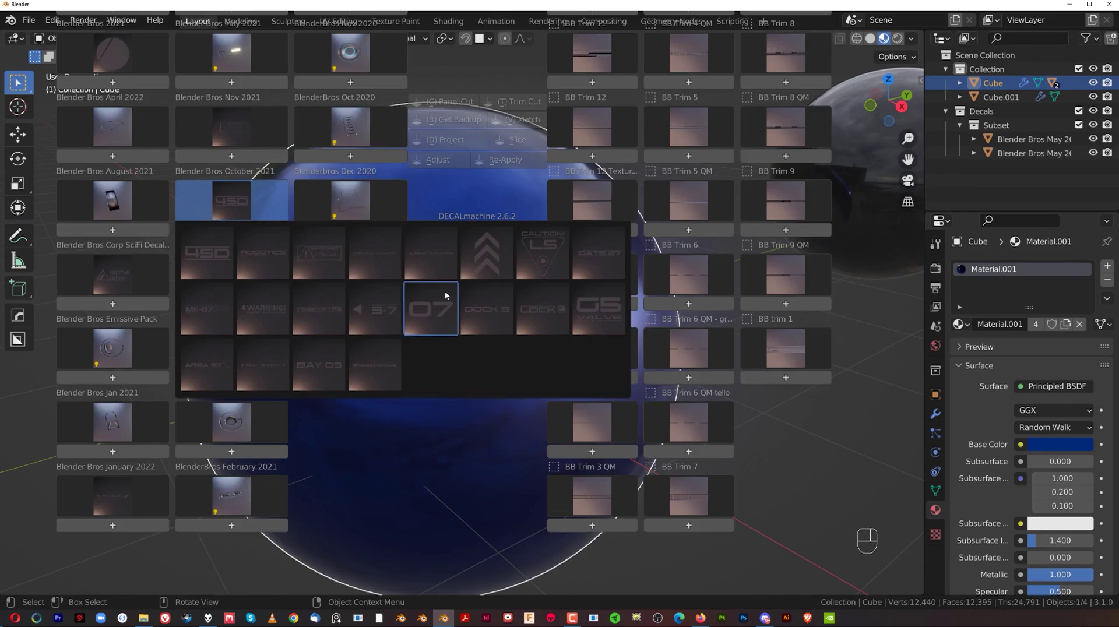
pyautogui.click(432, 309)
pyautogui.press('s')
pyautogui.click(507, 271)
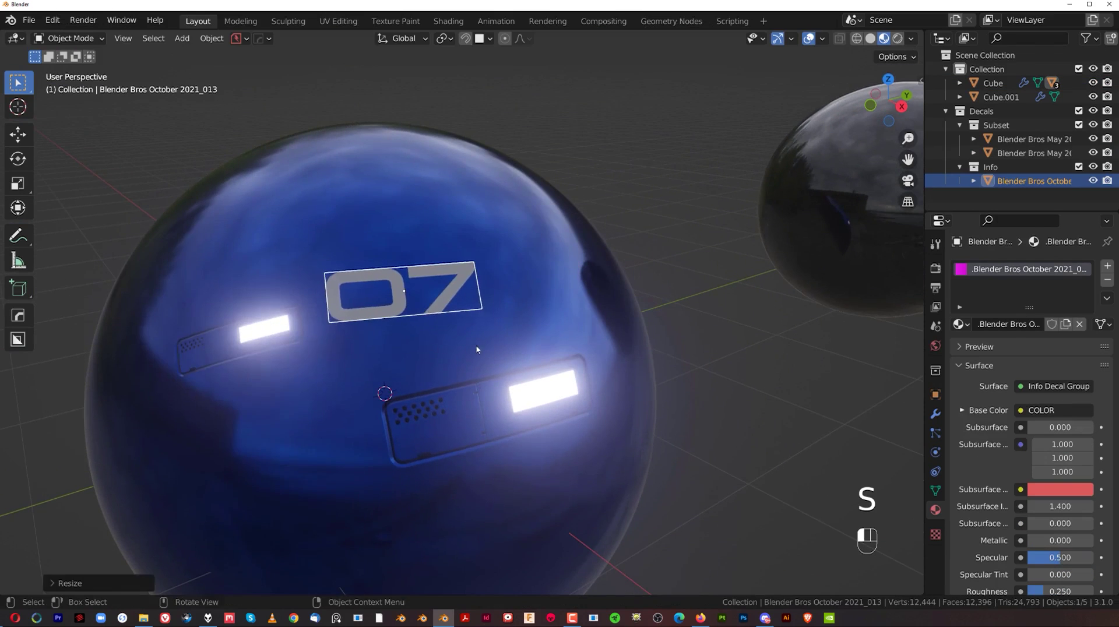
# - Use DECALmachine's Adjust on the 07 decal, testing coarse and fine rotation steps, and finish at a Rotate value of 3
pyautogui.scroll(4, 420, 332)
pyautogui.scroll(-4, 519, 359)
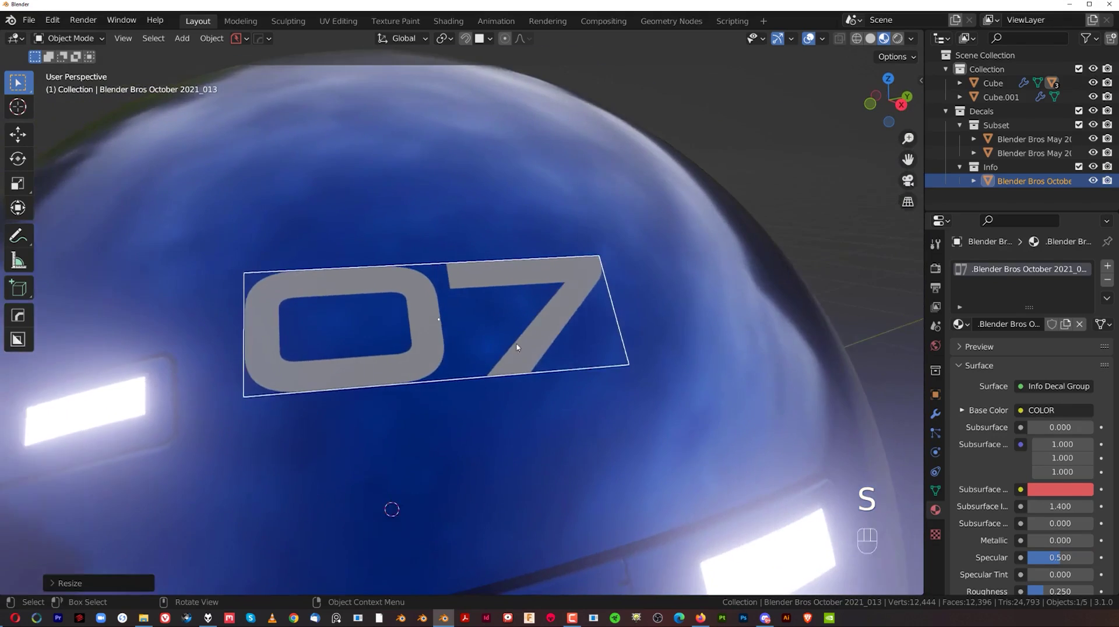
pyautogui.press('d')
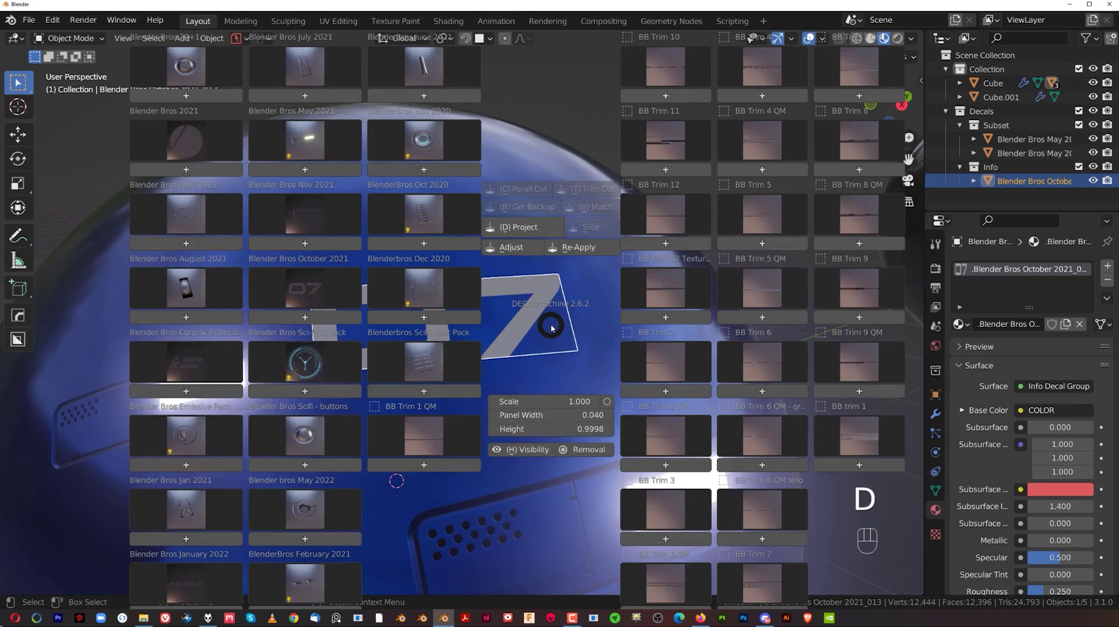
pyautogui.click(513, 247)
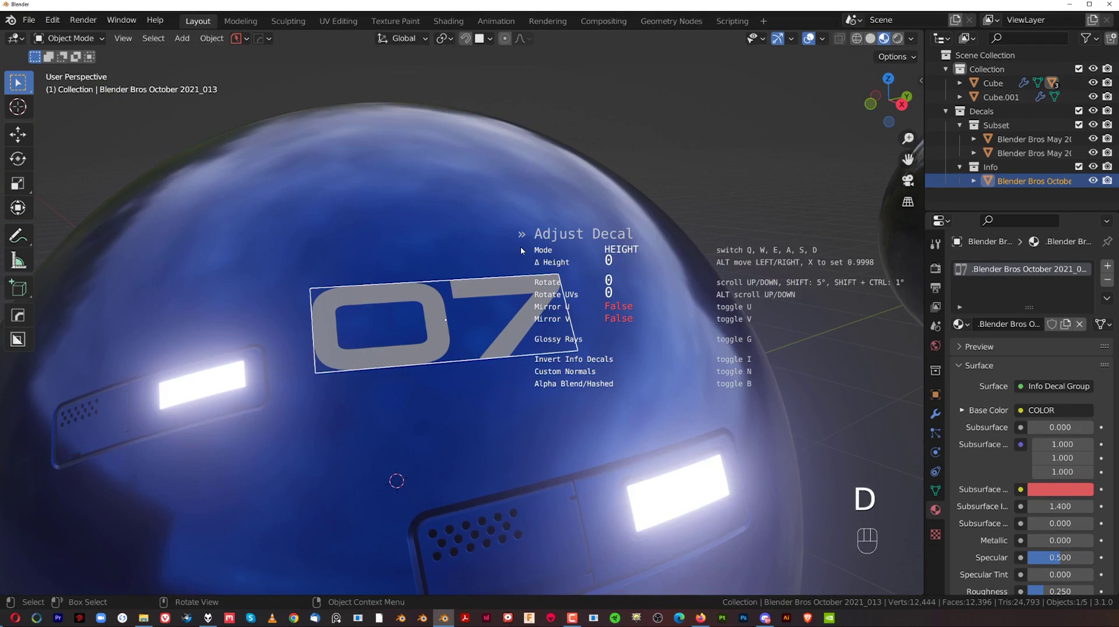
pyautogui.scroll(3, 520, 246)
pyautogui.scroll(-2, 519, 252)
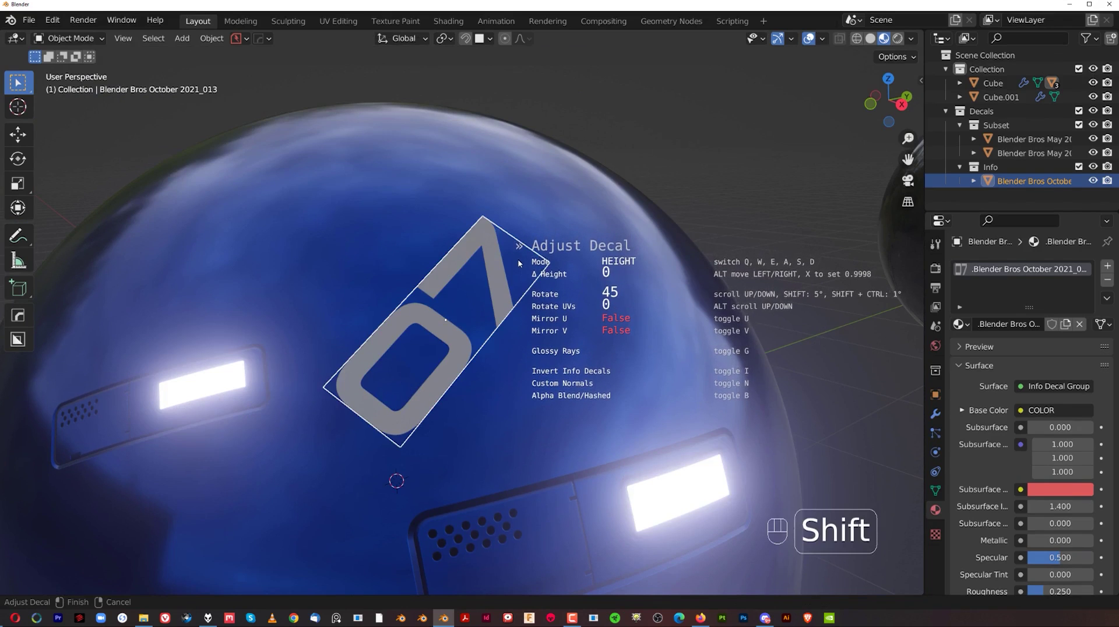
pyautogui.keyDown('shift'); pyautogui.scroll(-3, 518, 262); pyautogui.keyUp('shift')
pyautogui.keyDown('shift'); pyautogui.scroll(-6, 518, 265); pyautogui.keyUp('shift')
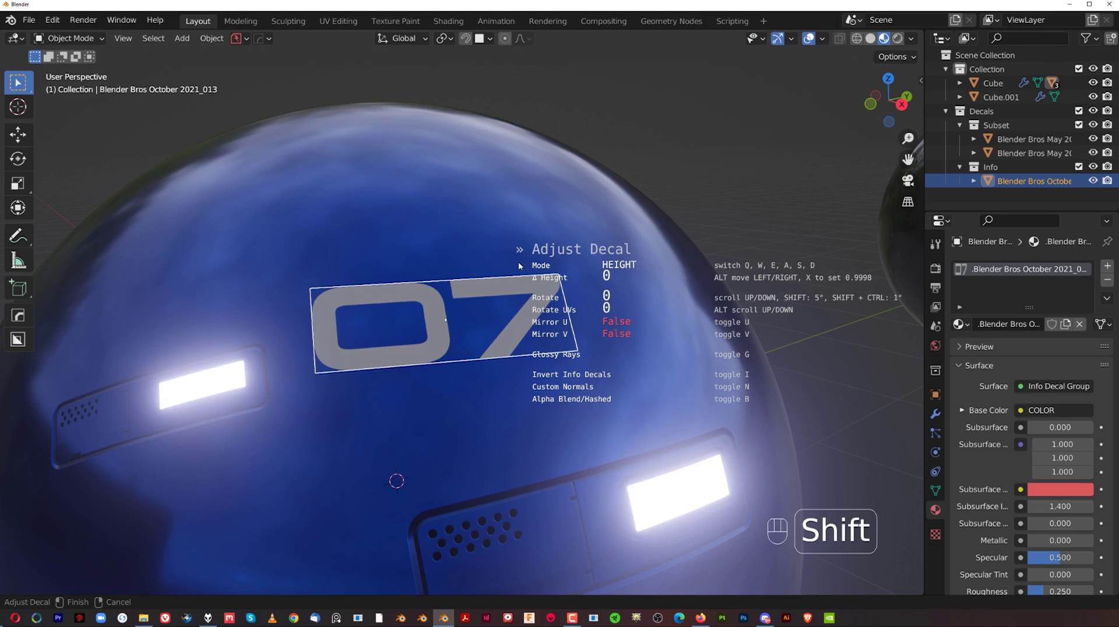
pyautogui.keyDown('ctrl'); pyautogui.keyDown('shift'); pyautogui.scroll(-11, 519, 266); pyautogui.keyUp('shift'); pyautogui.keyUp('ctrl')
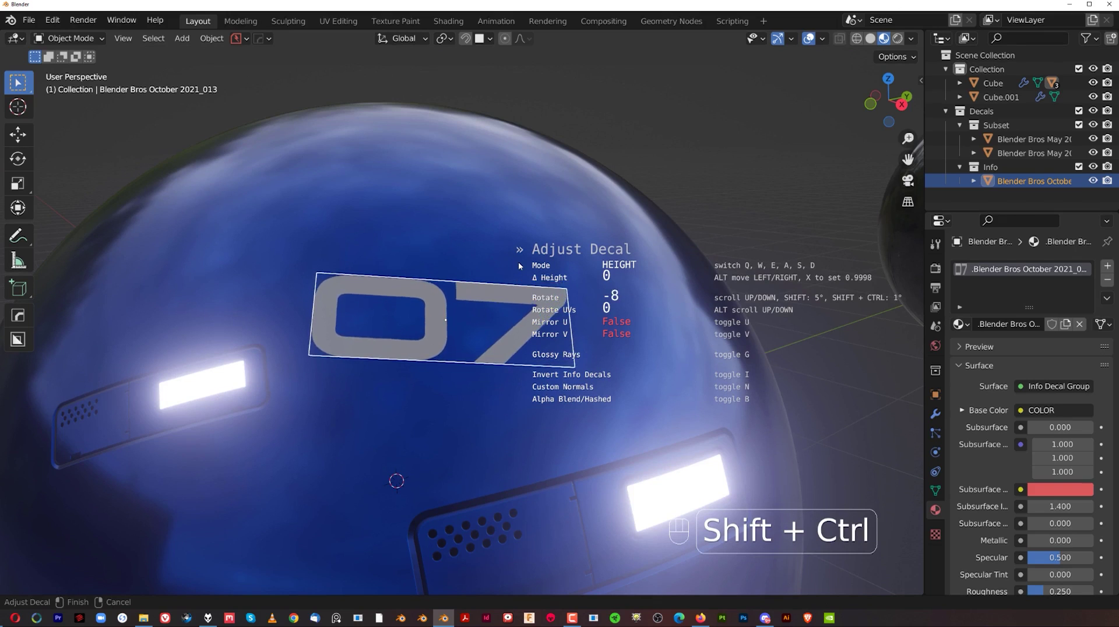
pyautogui.keyDown('ctrl'); pyautogui.keyDown('shift'); pyautogui.scroll(14, 519, 266); pyautogui.keyUp('shift'); pyautogui.keyUp('ctrl')
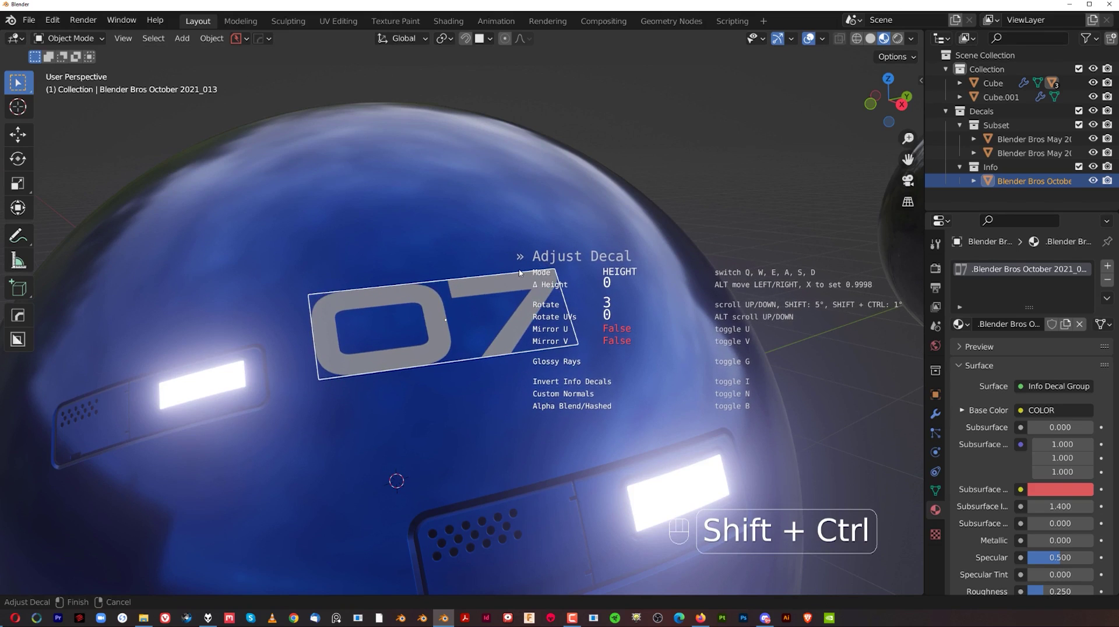
pyautogui.click(521, 273)
# - Try to mirror the 07 decal across the large blue sphere
pyautogui.scroll(-7, 530, 284)
pyautogui.moveTo(496, 292); pyautogui.dragTo(609, 317, button='middle')
pyautogui.keyDown('shift'); pyautogui.click(341, 380); pyautogui.keyUp('shift')
pyautogui.hotkey('alt', 'x')
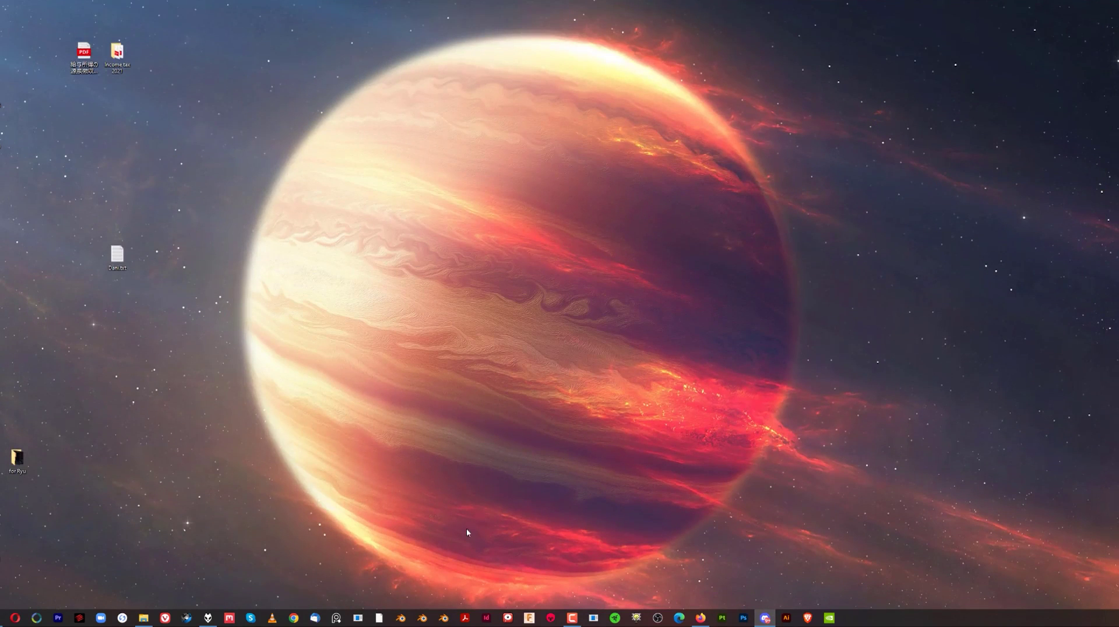
# - Switch to Blender and mirror the 4SD decal across the metallic sphere on the X axis
pyautogui.click(444, 619)
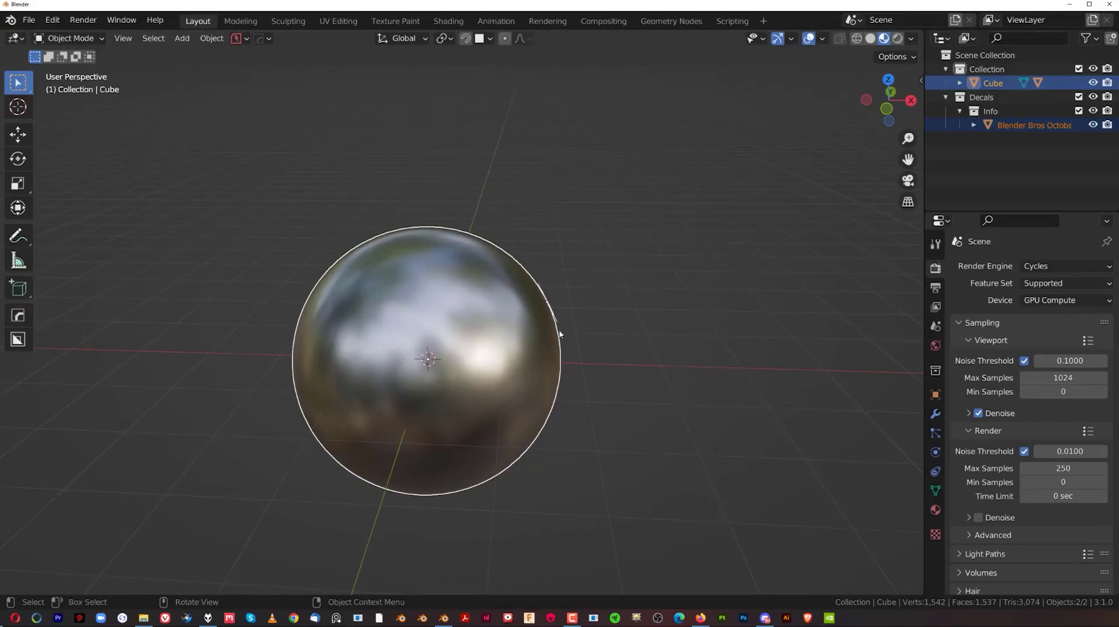
pyautogui.hotkey('alt', 'x')
pyautogui.click(531, 357)
pyautogui.moveTo(531, 357); pyautogui.dragTo(594, 324, button='middle')
pyautogui.scroll(2, 527, 354)
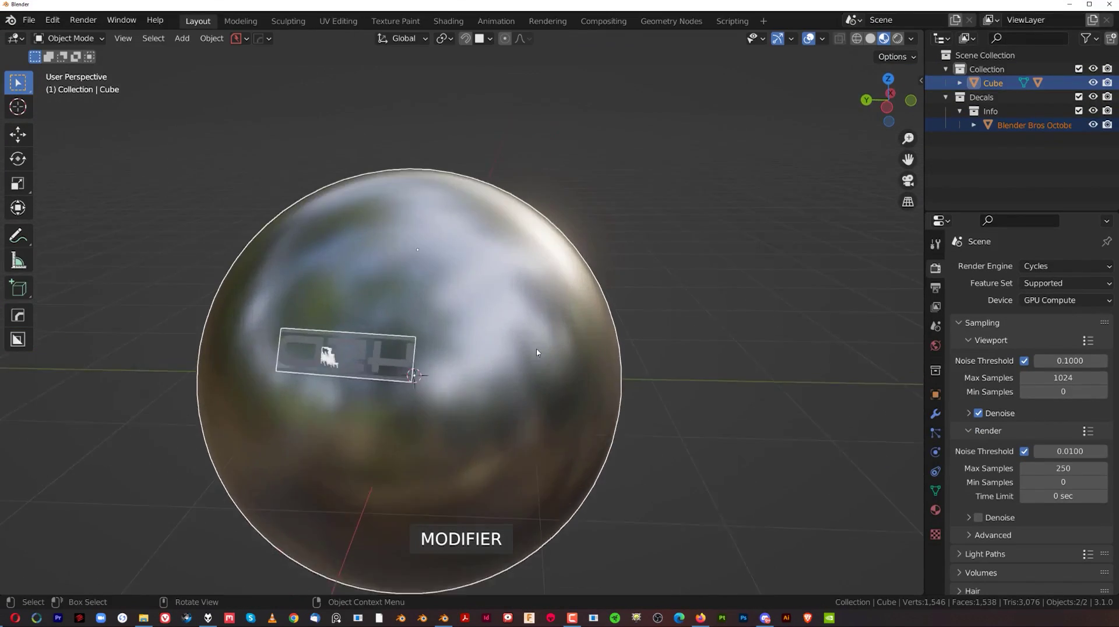
# - Select the metallic sphere and add a level 1 Subdivision modifier to smooth it
pyautogui.scroll(2, 527, 354)
pyautogui.moveTo(506, 326); pyautogui.dragTo(391, 321, button='middle')
pyautogui.click(466, 348)
pyautogui.click(393, 265)
pyautogui.hotkey('ctrl', '1')
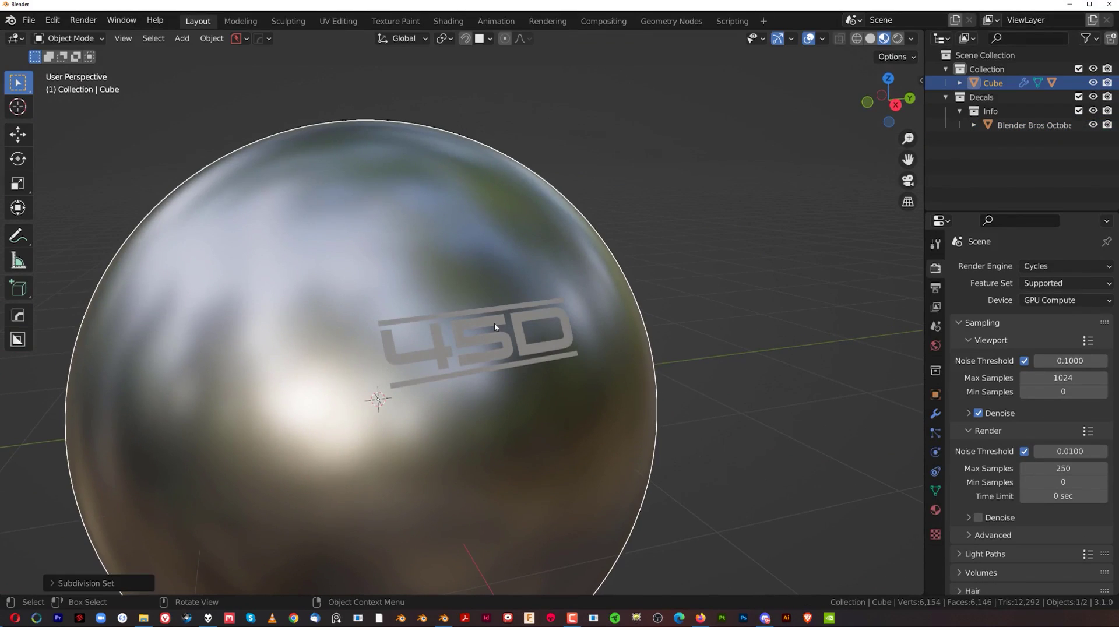
# - Project the 4SD decal onto the subdivided sphere and inspect its mirrored copy on the opposite side
pyautogui.click(534, 322)
pyautogui.press('d')
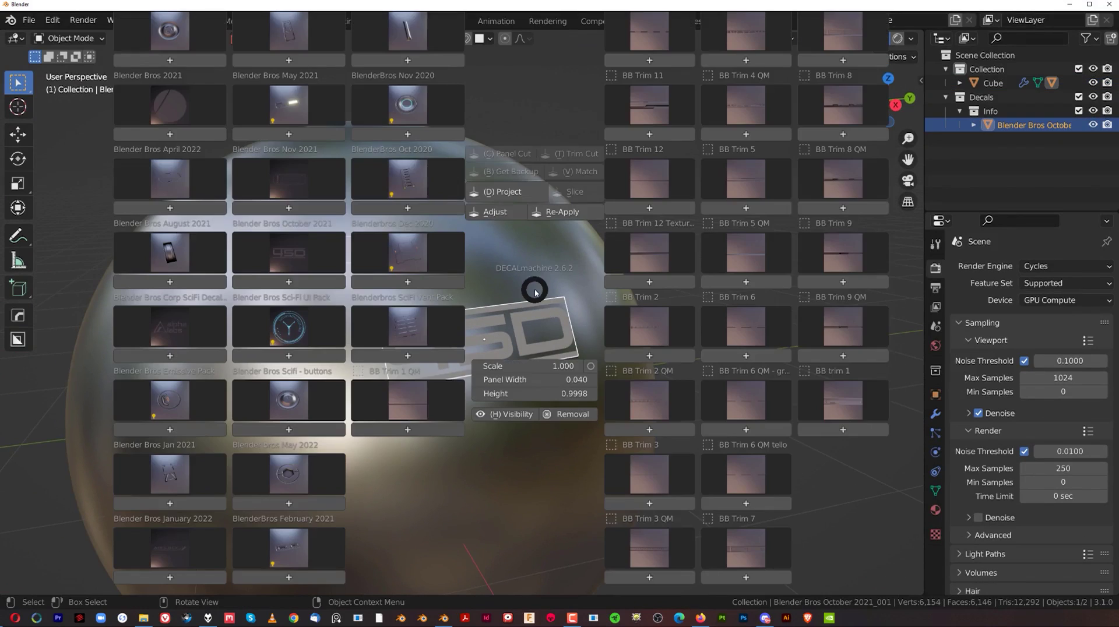
pyautogui.click(503, 191)
pyautogui.scroll(-3, 530, 210)
pyautogui.moveTo(430, 267); pyautogui.dragTo(594, 265, button='middle')
pyautogui.scroll(3, 356, 299)
pyautogui.moveTo(353, 300); pyautogui.dragTo(466, 342, button='middle')
pyautogui.scroll(3, 467, 343)
pyautogui.click(421, 330)
pyautogui.click(426, 331)
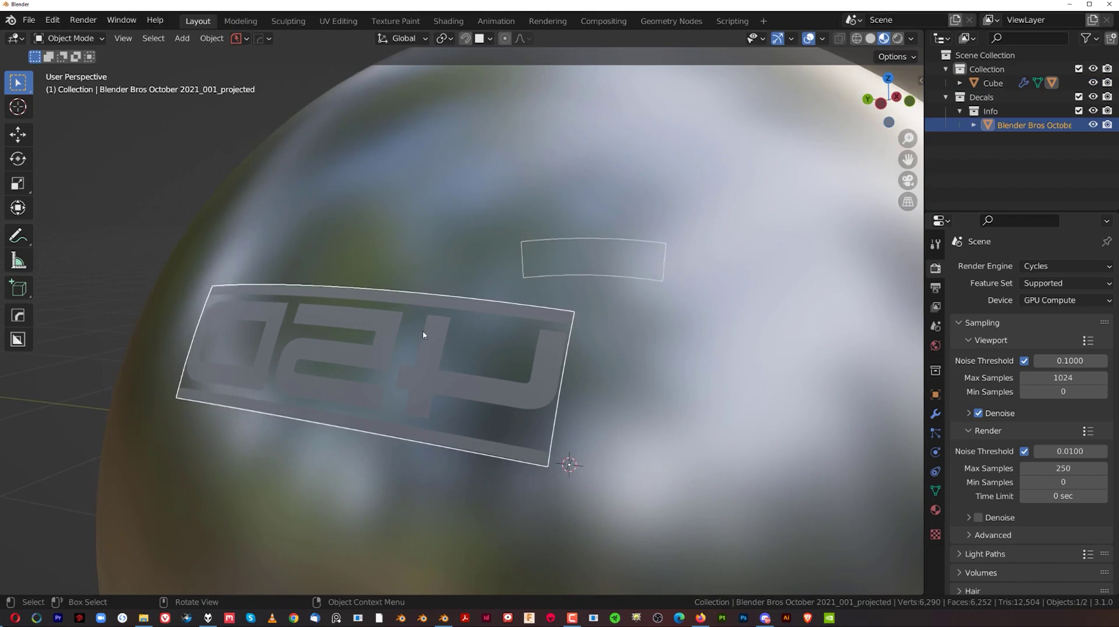
# - Enable Mirror U in the Data settings of the decal's Hops_Mirror modifier to correct the mirrored lettering
pyautogui.scroll(-3, 425, 334)
pyautogui.hotkey('ctrl', '`')
pyautogui.moveTo(563, 229); pyautogui.dragTo(705, 134)
pyautogui.click(502, 203)
pyautogui.click(549, 322)
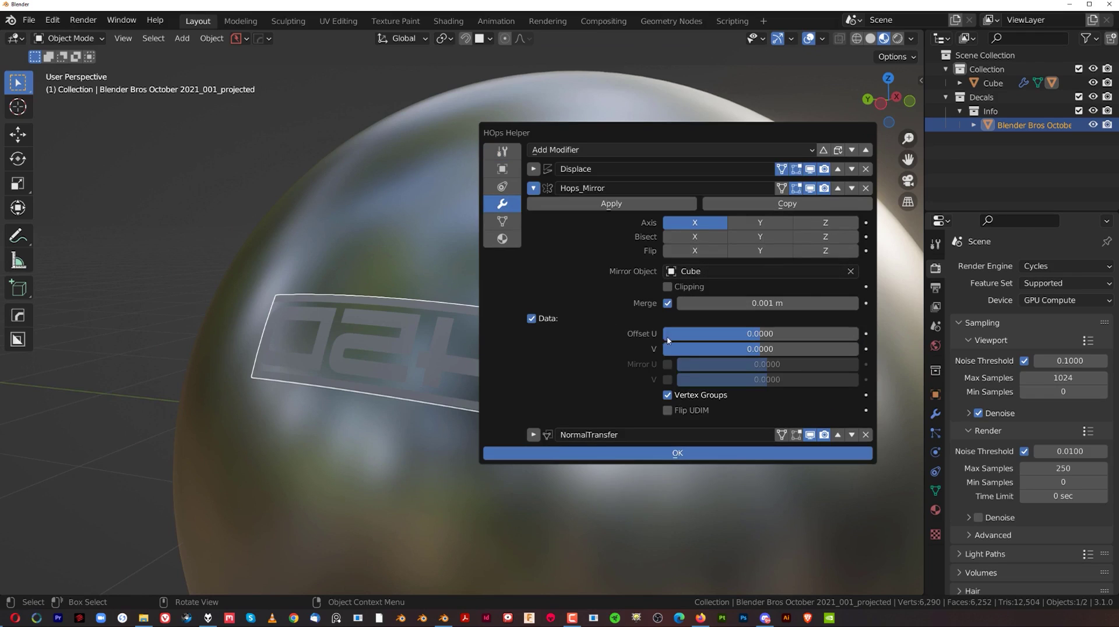
pyautogui.click(667, 364)
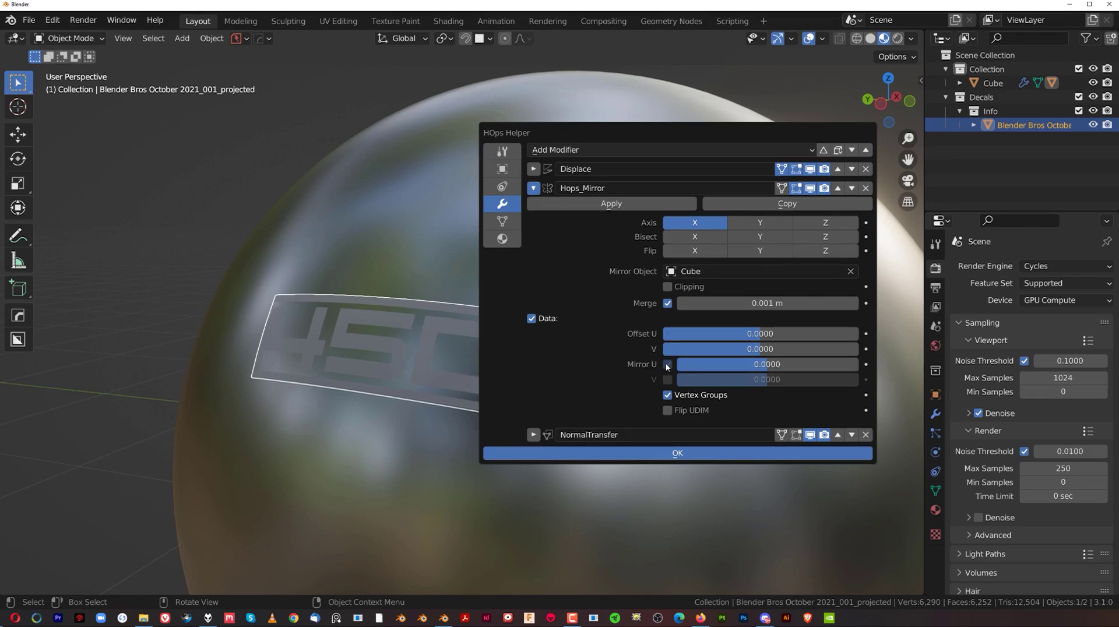
# - In the 4SD decal's material, set Subsurface to 1.000 and desaturate the Subsurface Color to white
pyautogui.moveTo(420, 307); pyautogui.dragTo(501, 309, button='middle')
pyautogui.scroll(-4, 501, 309)
pyautogui.scroll(6, 577, 300)
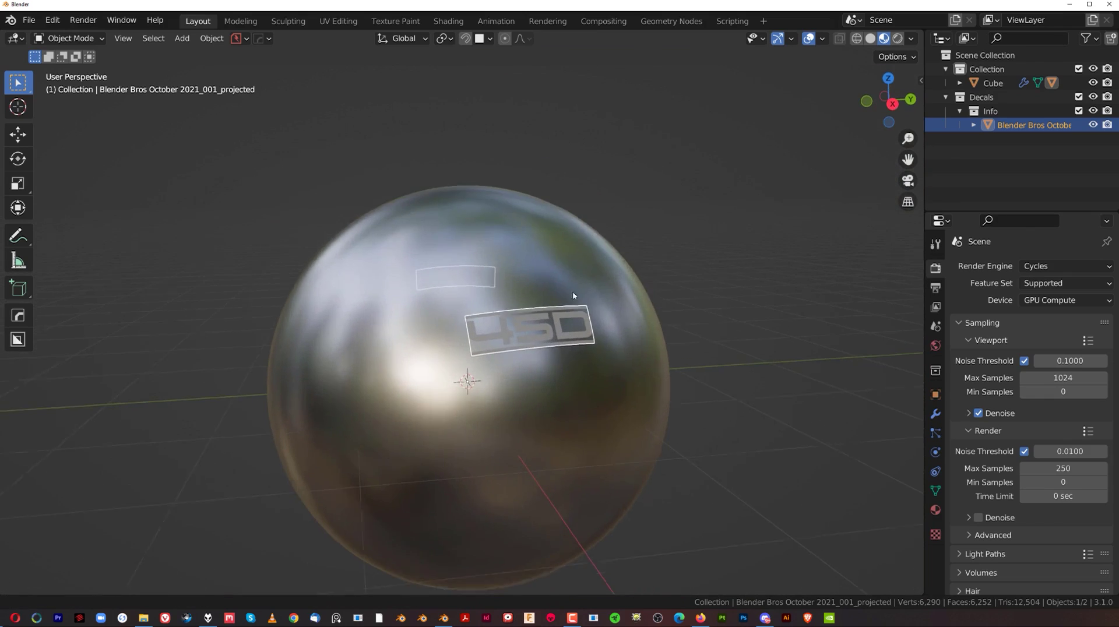
pyautogui.scroll(3, 493, 310)
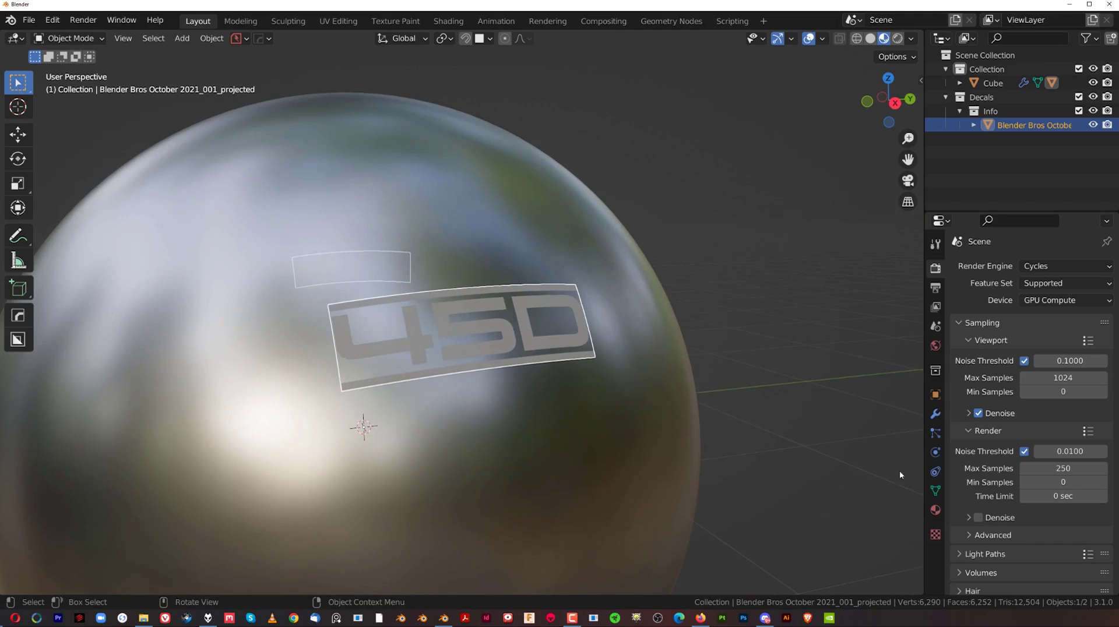
pyautogui.click(935, 510)
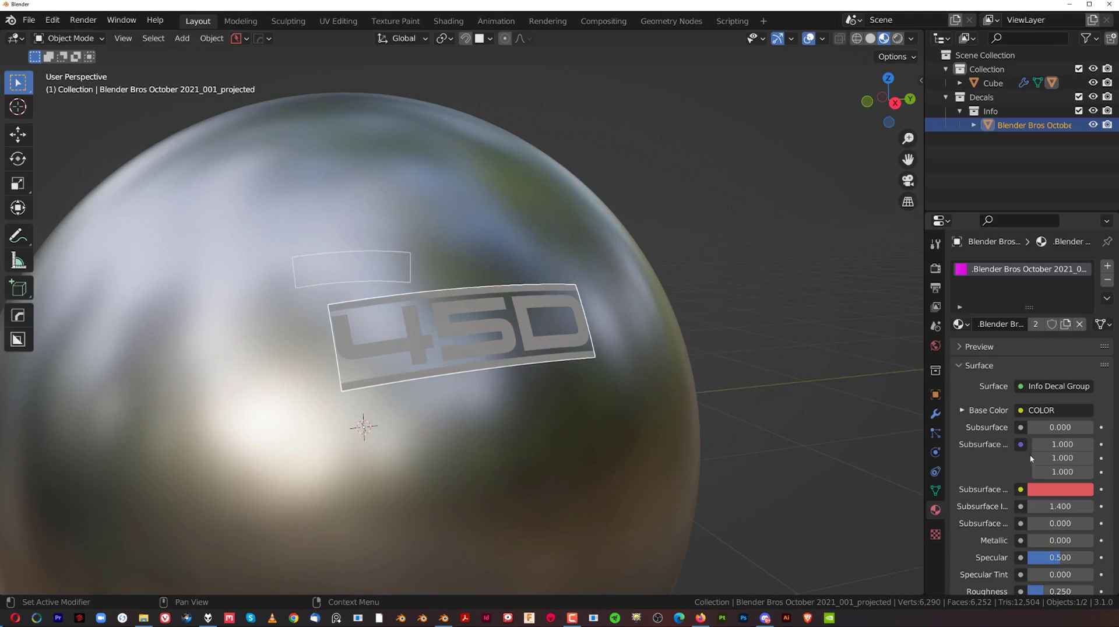
pyautogui.scroll(-5, 992, 494)
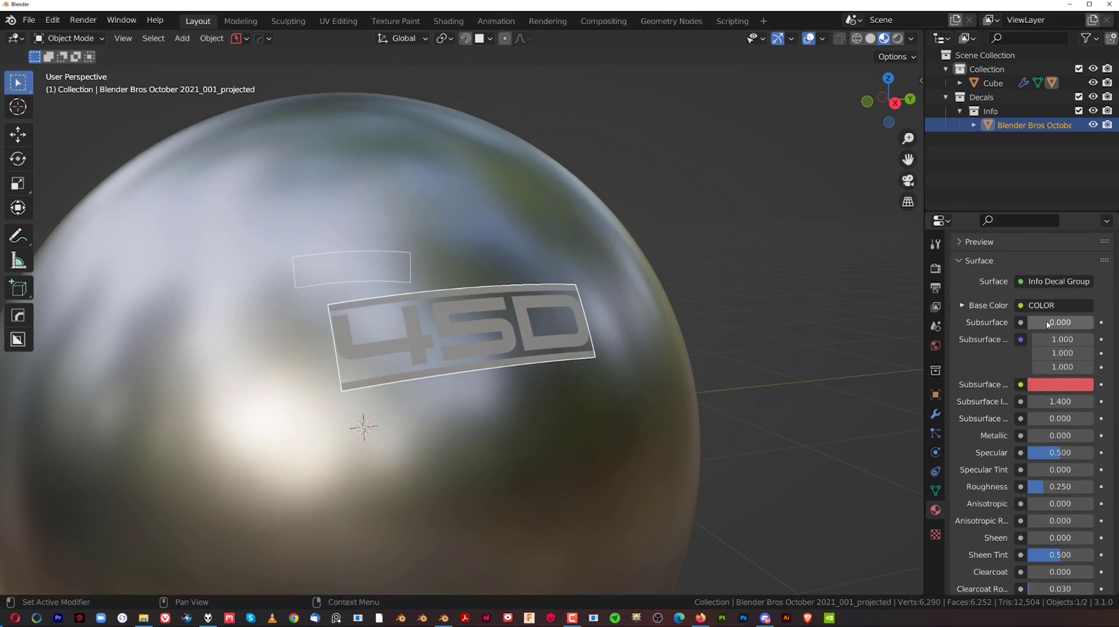
pyautogui.click(1065, 387)
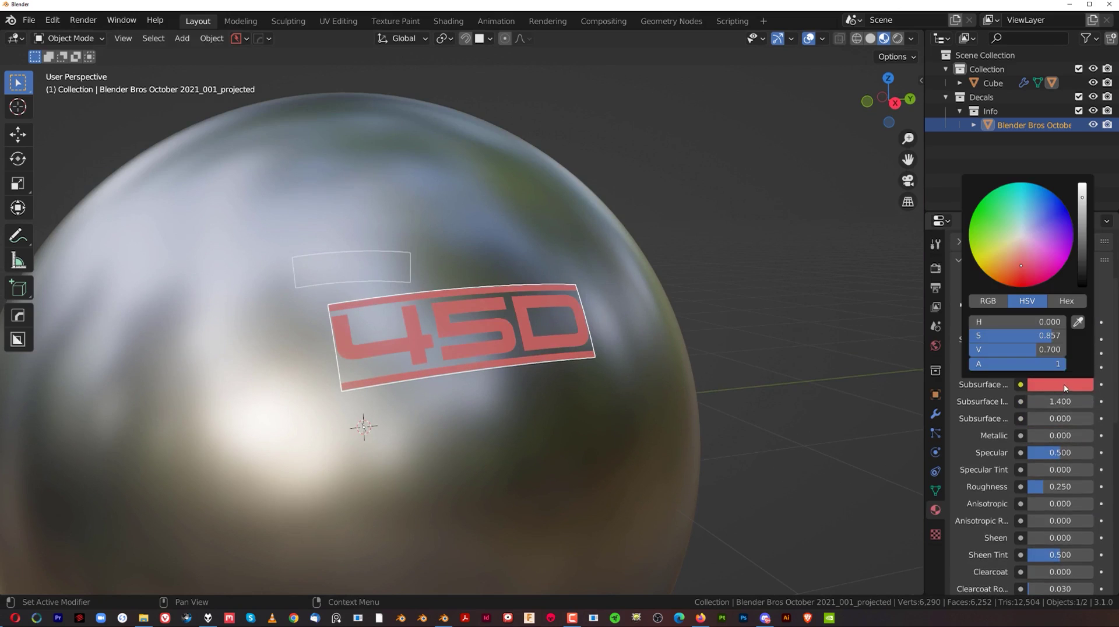
pyautogui.moveTo(1049, 335); pyautogui.dragTo(973, 336)
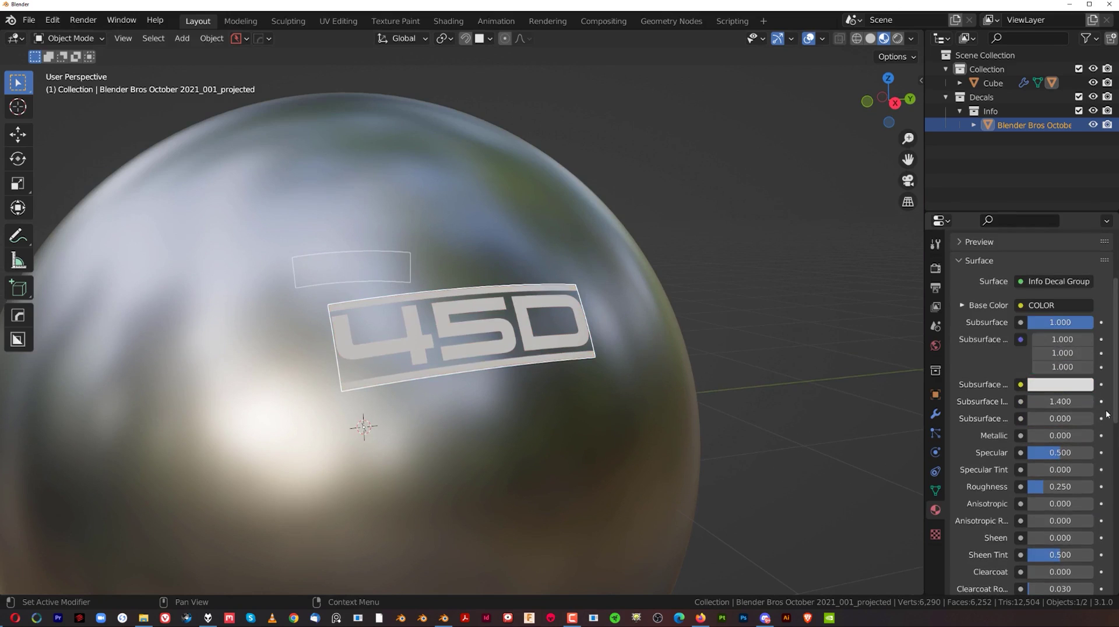
# - Change the 4SD decal's Subsurface Color to a darker, muted red
pyautogui.click(1072, 388)
pyautogui.moveTo(1083, 223); pyautogui.dragTo(1019, 274)
pyautogui.scroll(-10, 1030, 454)
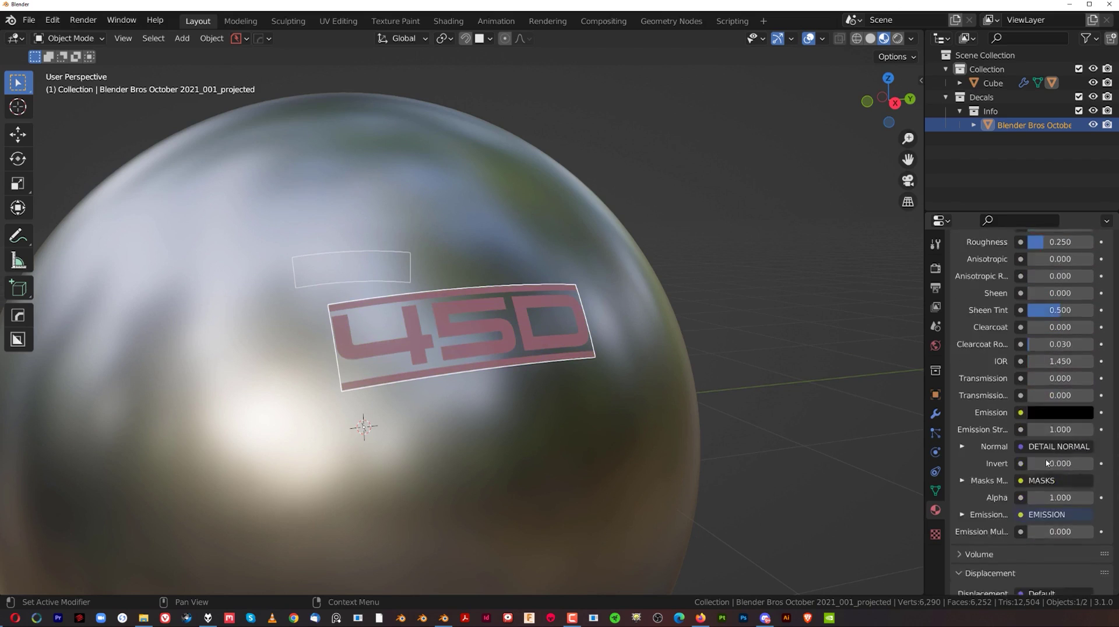
# - Change the Base Color of the sphere's material to black
pyautogui.scroll(1, 459, 347)
pyautogui.scroll(10, 1002, 396)
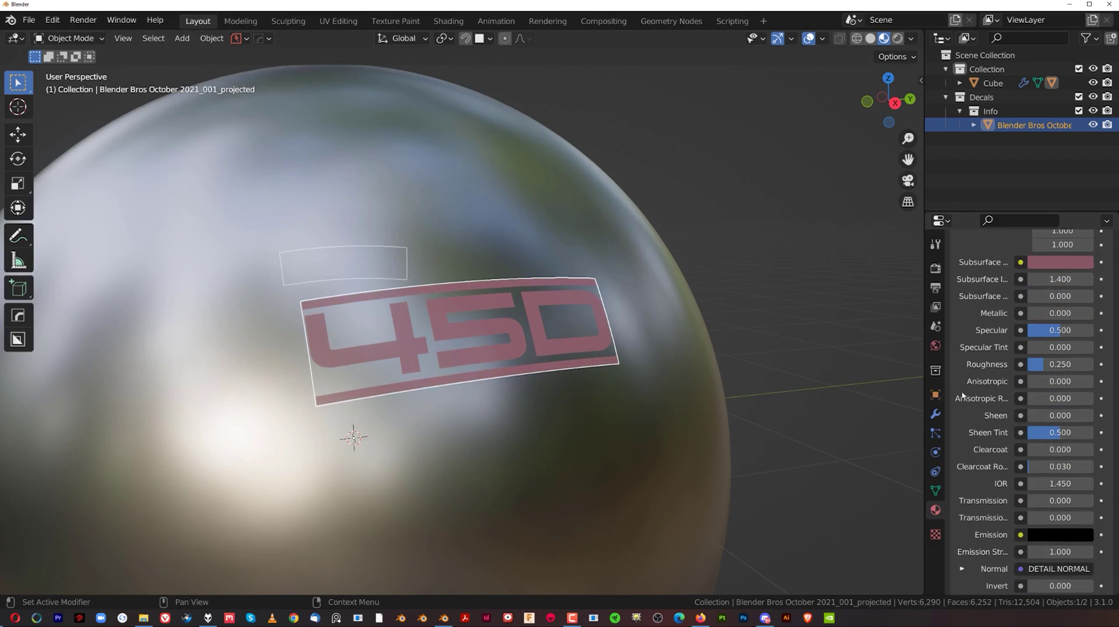
pyautogui.scroll(4, 624, 387)
pyautogui.scroll(-5, 498, 280)
pyautogui.click(498, 223)
pyautogui.scroll(10, 1036, 397)
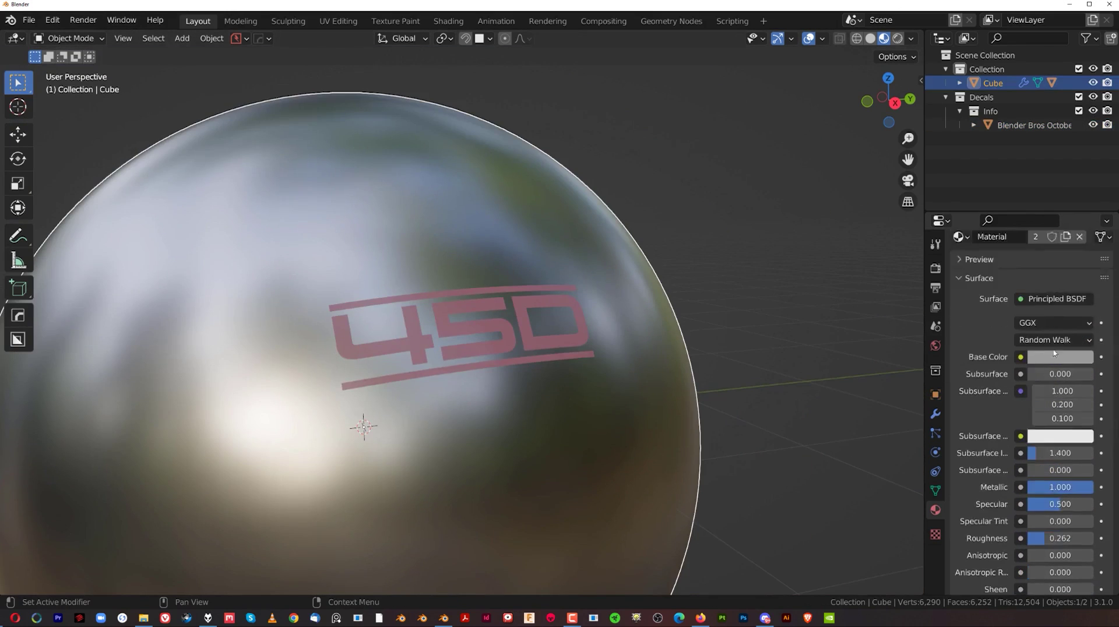
pyautogui.click(1048, 400)
pyautogui.moveTo(1088, 266); pyautogui.dragTo(1088, 294)
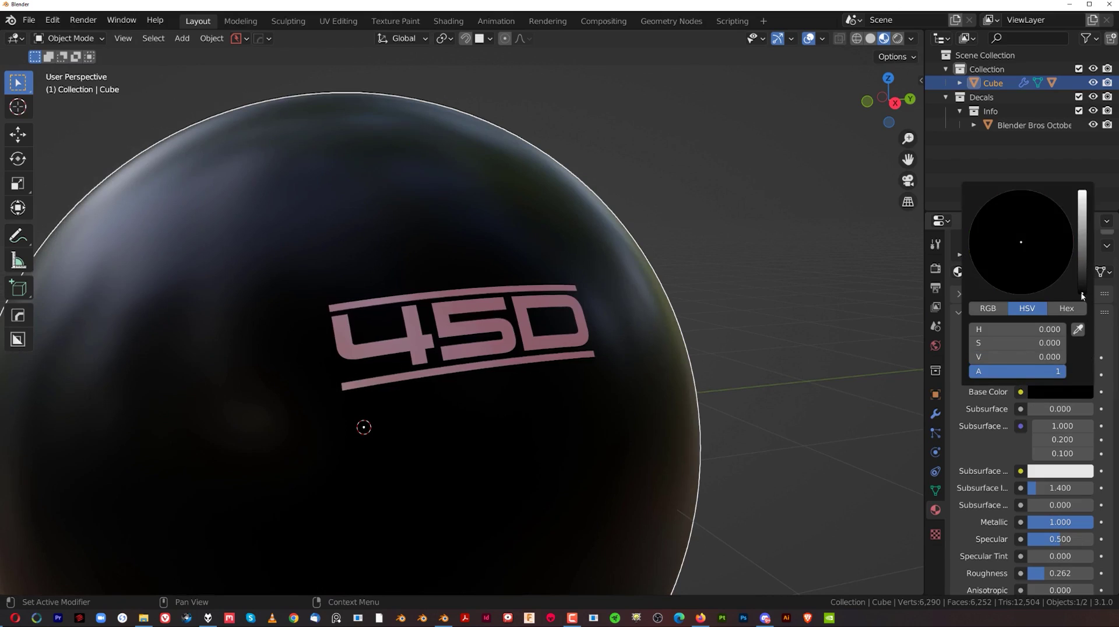
# - Brighten and desaturate the 4SD decal's Subsurface Color to pure white, and view the result on the black sphere
pyautogui.click(479, 312)
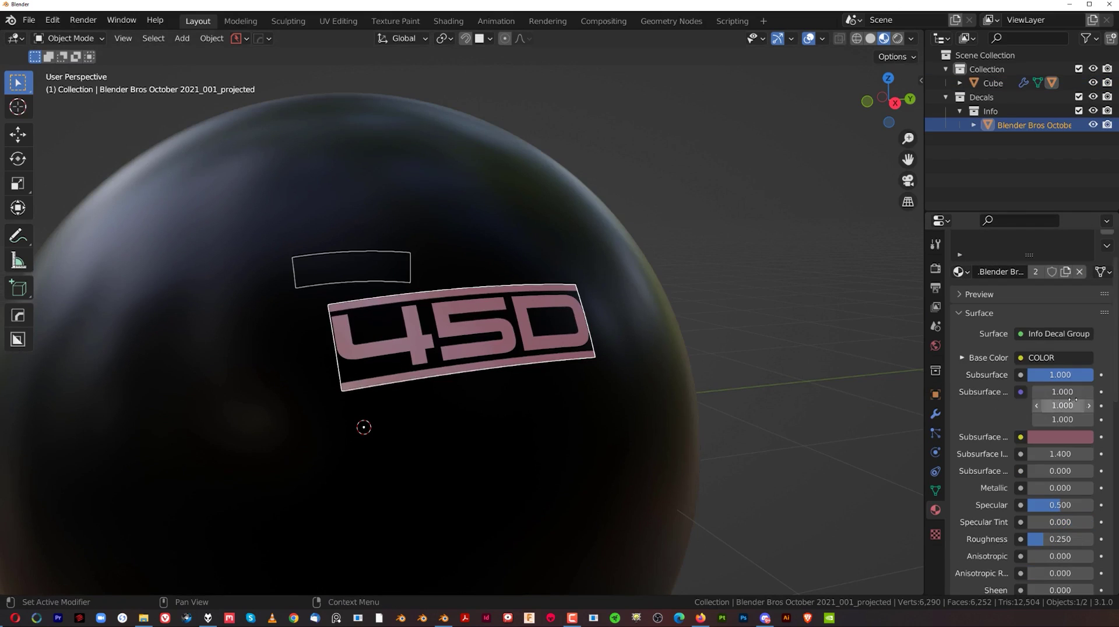
pyautogui.click(1068, 435)
pyautogui.moveTo(1084, 284); pyautogui.dragTo(1084, 234)
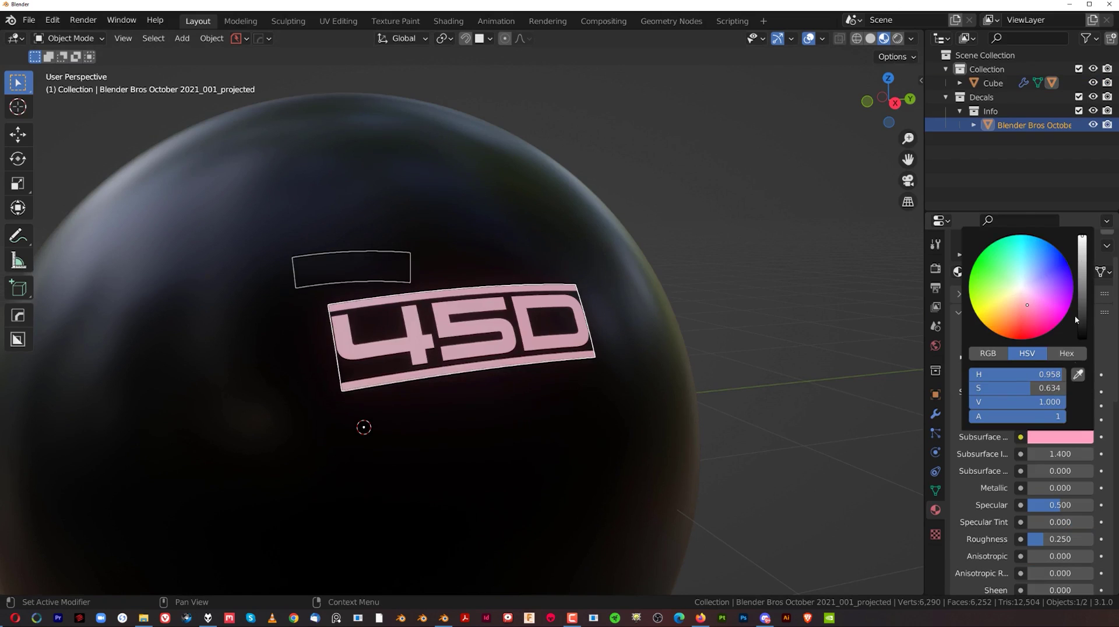
pyautogui.moveTo(1021, 391); pyautogui.dragTo(962, 392)
pyautogui.scroll(1, 846, 312)
pyautogui.click(844, 308)
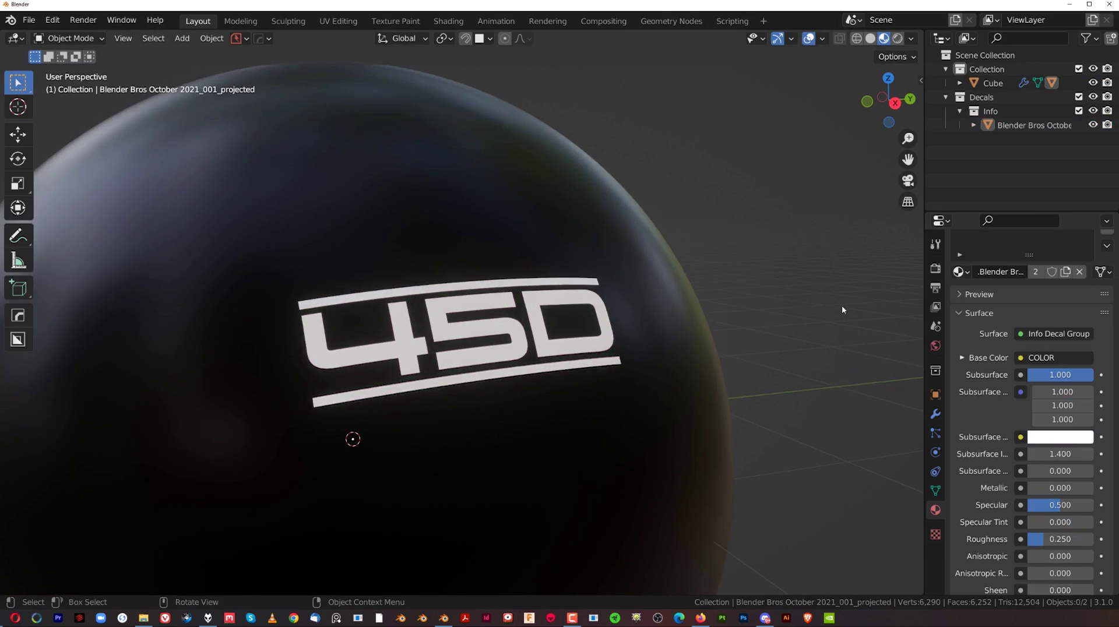
pyautogui.scroll(-5, 499, 392)
pyautogui.moveTo(498, 391); pyautogui.dragTo(479, 350, button='middle')
pyautogui.scroll(5, 485, 342)
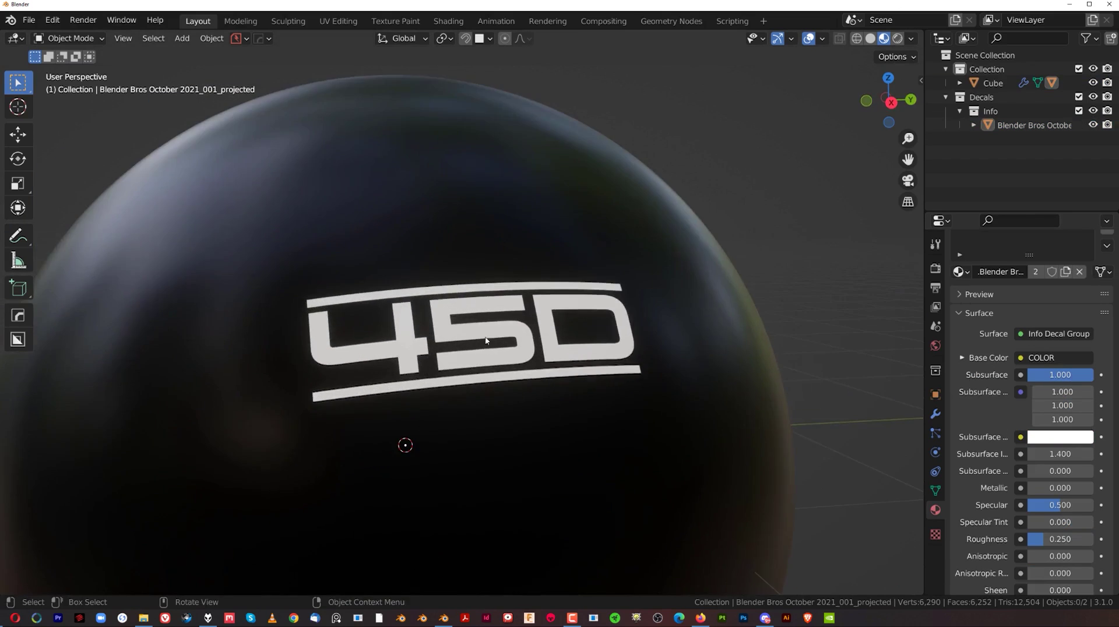
# - Lower the Alpha of the 4SD decal's material to about 0.05
pyautogui.click(488, 335)
pyautogui.scroll(-12, 1070, 483)
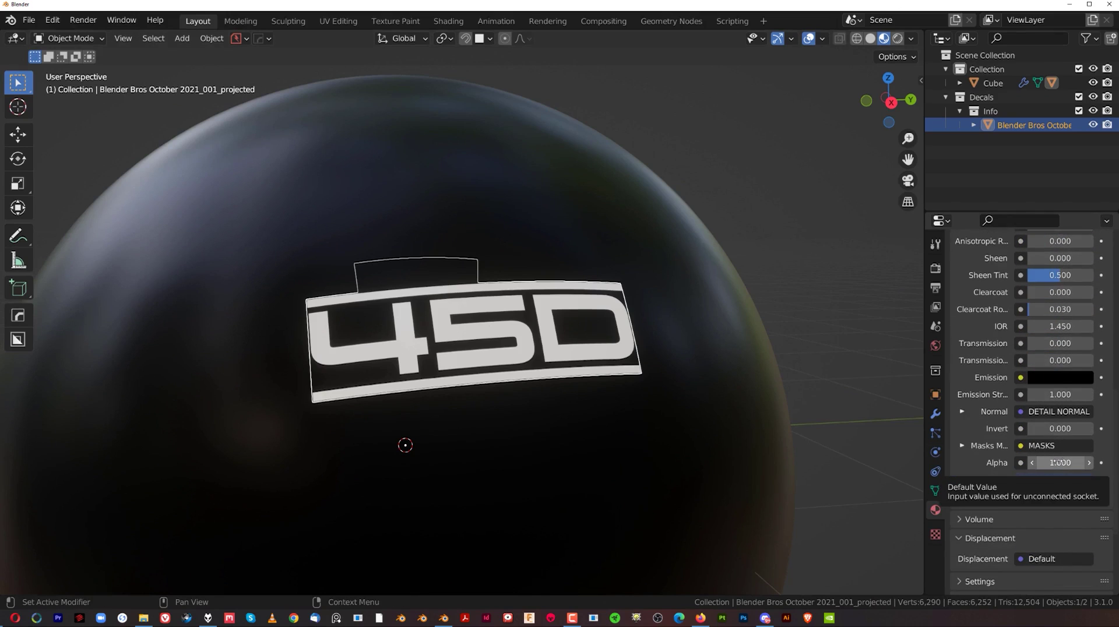
pyautogui.moveTo(1059, 462); pyautogui.dragTo(1014, 462)
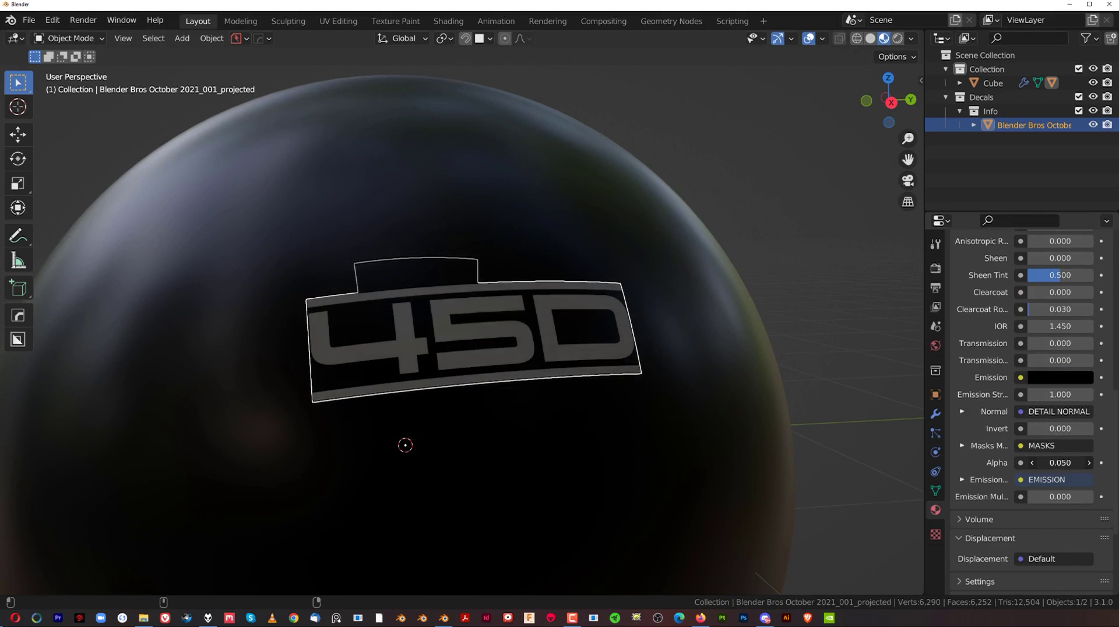
pyautogui.click(819, 257)
# - Replace the 4SD decal with the circular gauge decal from Blender Bros Sci-Fi UI Pack and scale it on the sphere
pyautogui.scroll(-8, 635, 337)
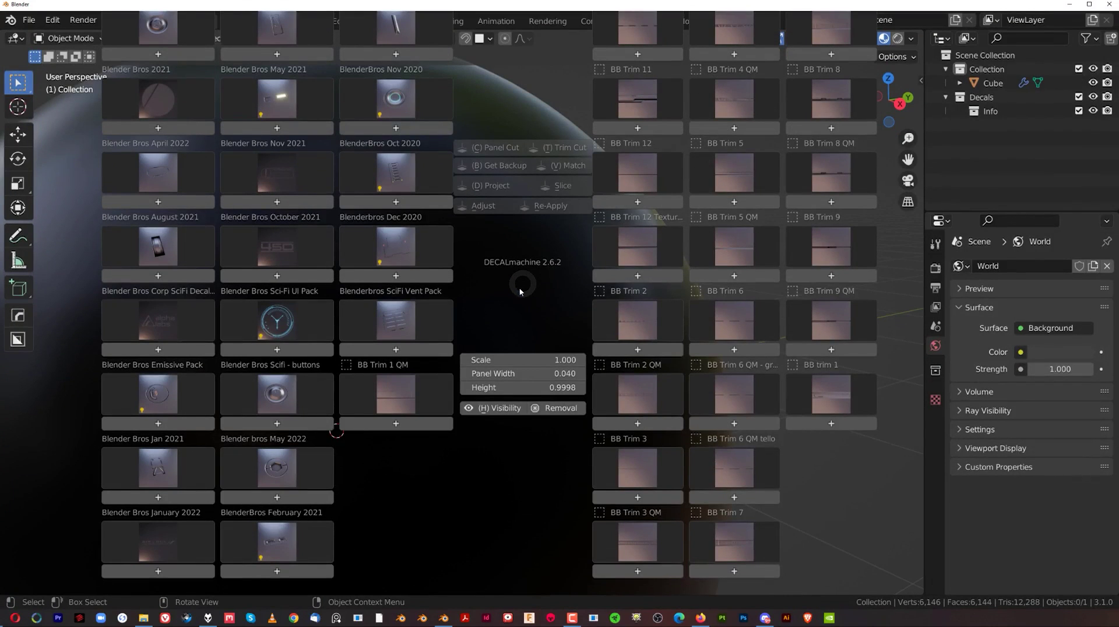
pyautogui.click(290, 317)
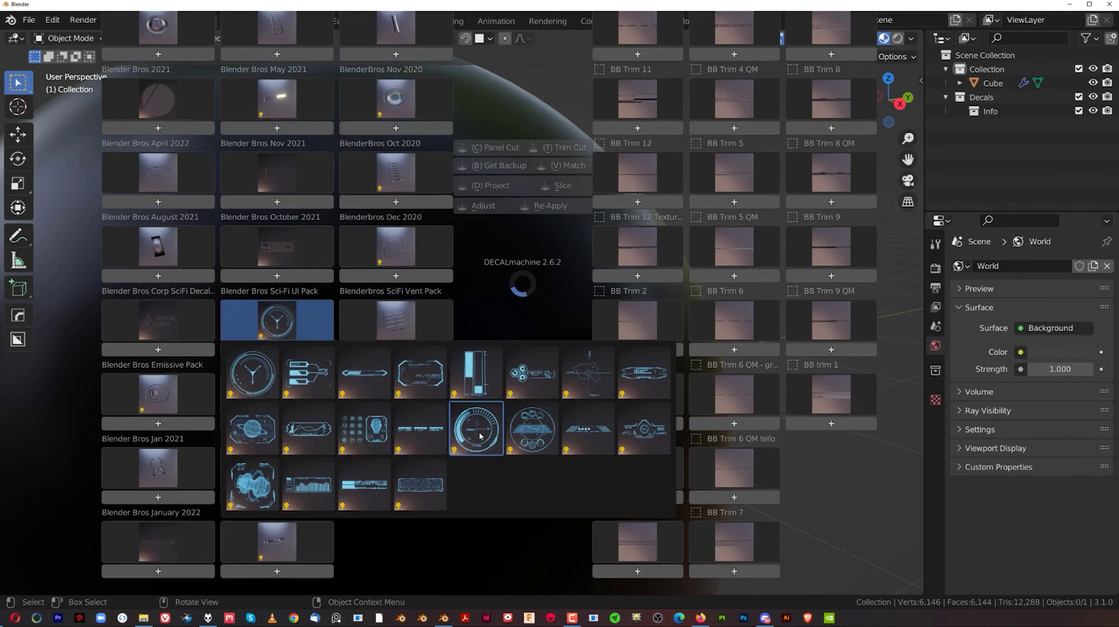
pyautogui.click(476, 429)
pyautogui.press('s')
pyautogui.click(586, 324)
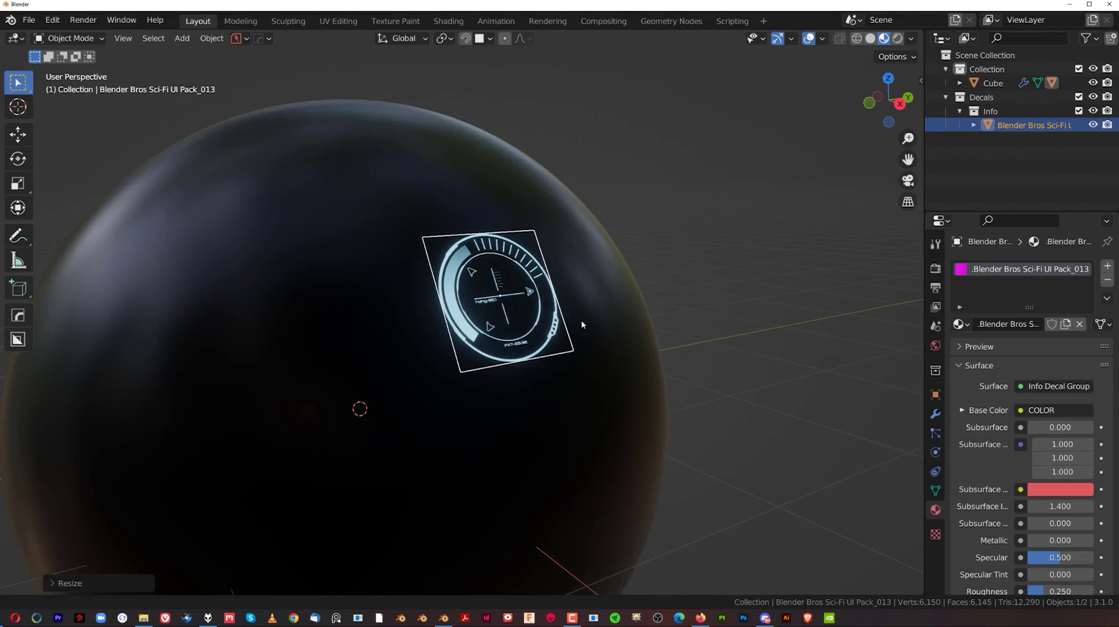
# - Project the circular gauge decal onto the sphere and raise its material's Emission Strength to 6.100
pyautogui.press('d')
pyautogui.click(607, 249)
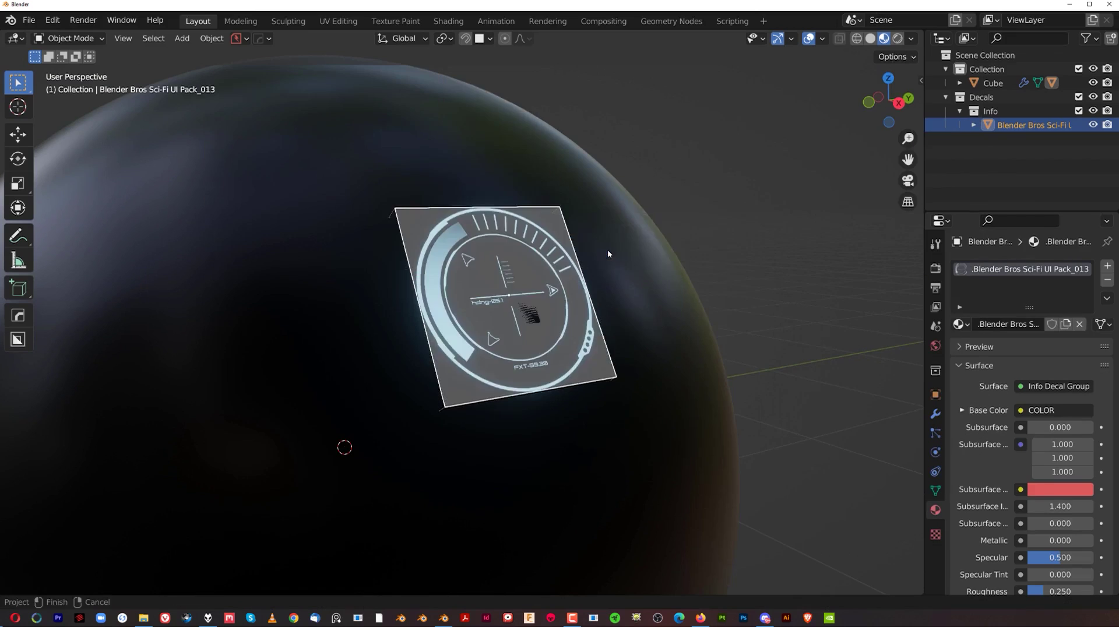
pyautogui.moveTo(655, 309); pyautogui.dragTo(568, 308, button='middle')
pyautogui.scroll(2, 563, 307)
pyautogui.scroll(-10, 1034, 470)
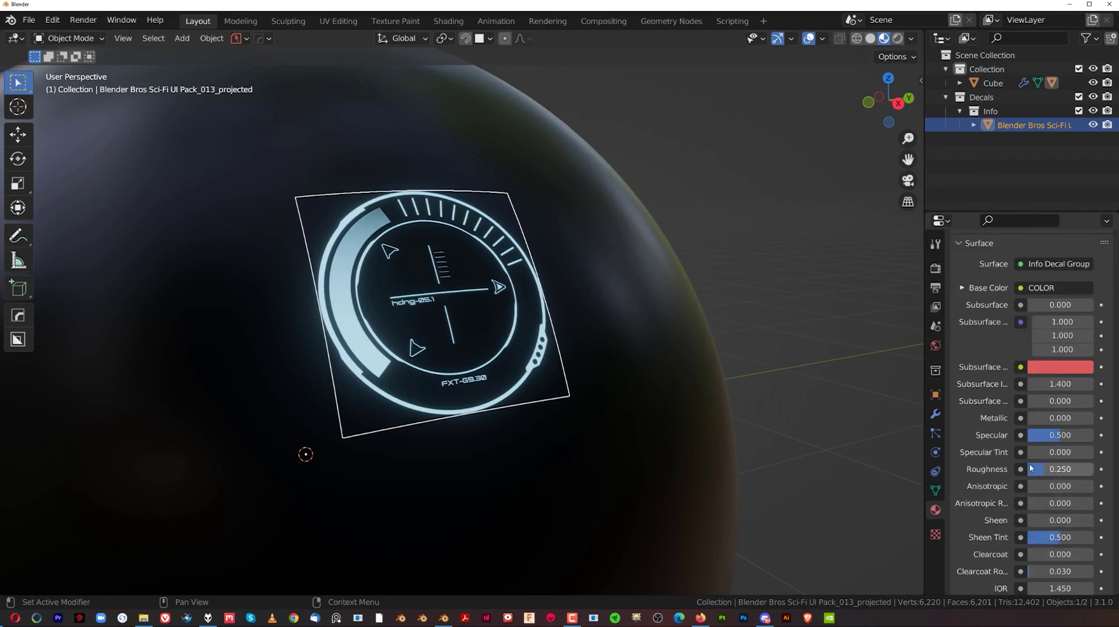
pyautogui.moveTo(1057, 464); pyautogui.dragTo(1099, 464)
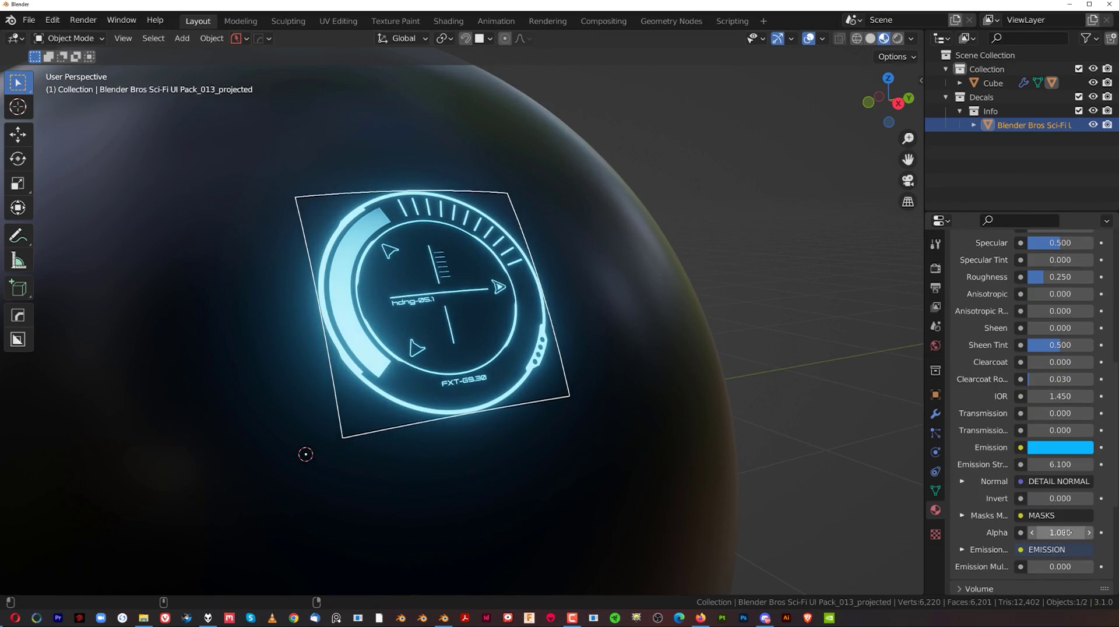
# - Lower the circular decal's Alpha to 0.060 and inspect the dimmed glow from several distances
pyautogui.moveTo(1059, 532); pyautogui.dragTo(1014, 532)
pyautogui.moveTo(672, 426)
pyautogui.mouseDown(button='middle')
pyautogui.moveTo(569, 422)
pyautogui.moveTo(693, 425)
pyautogui.mouseUp(button='middle')
pyautogui.click(849, 311)
pyautogui.scroll(-4, 685, 380)
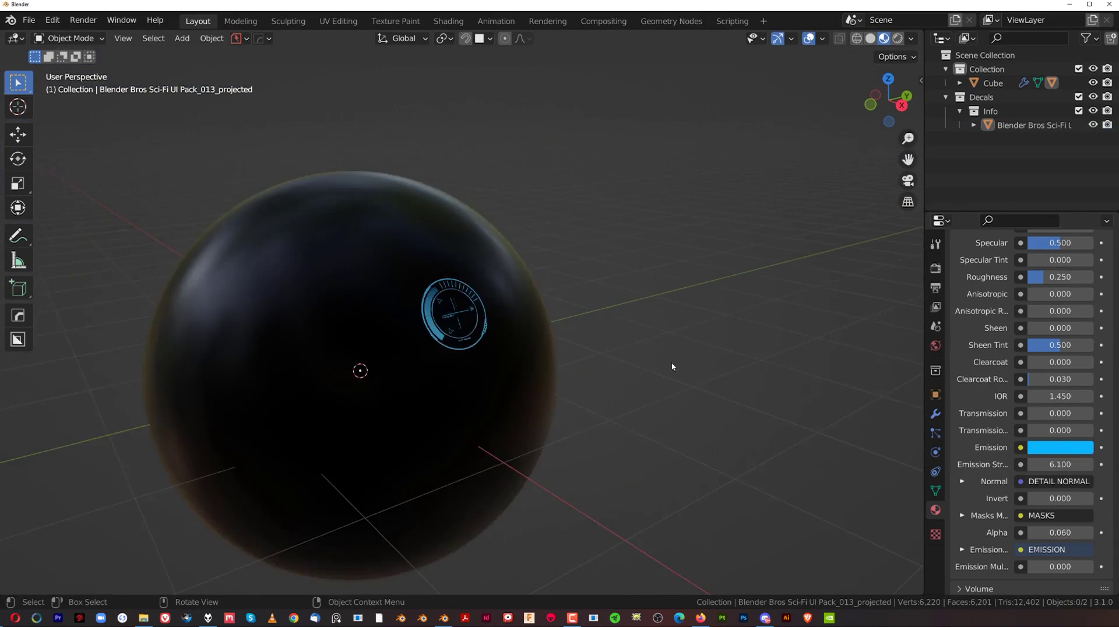
pyautogui.scroll(-2, 502, 354)
pyautogui.scroll(8, 575, 341)
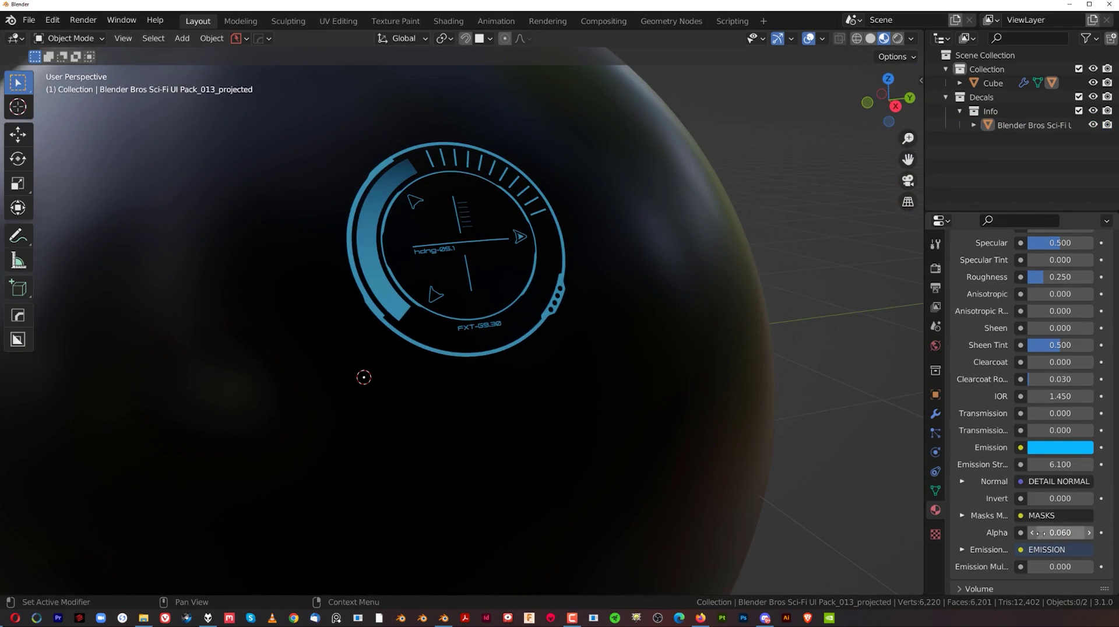
# - Reset the circular decal's Alpha to its default of 1.000
pyautogui.press('BackSpace')
pyautogui.scroll(-3, 636, 405)
pyautogui.scroll(2, 641, 408)
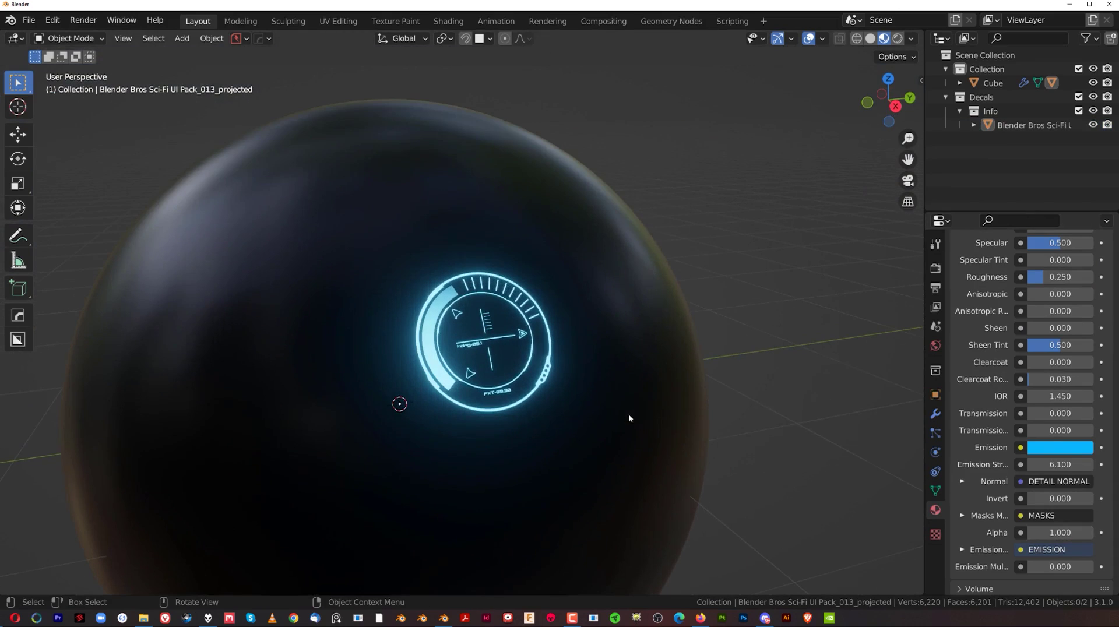
# - Delete the circular gauge decal from the sphere
pyautogui.click(493, 338)
pyautogui.press('x')
pyautogui.click(515, 327)
# - Insert the Pressured Hatch Lock warning decal from Blender Bros October 2021, scale it, and project it onto the sphere
pyautogui.press('d')
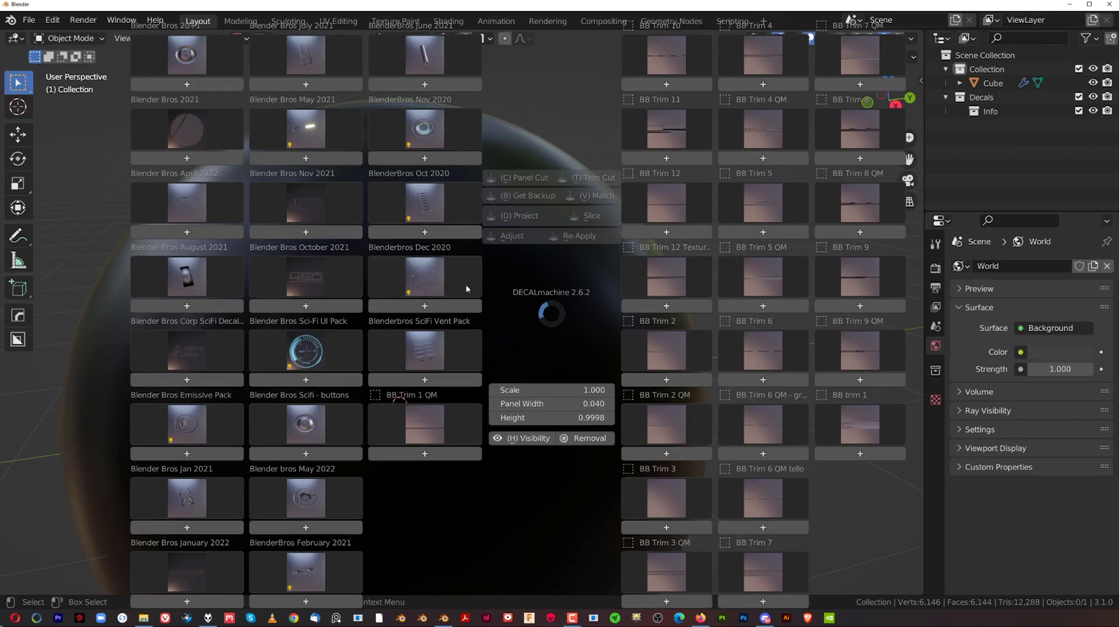
pyautogui.click(296, 278)
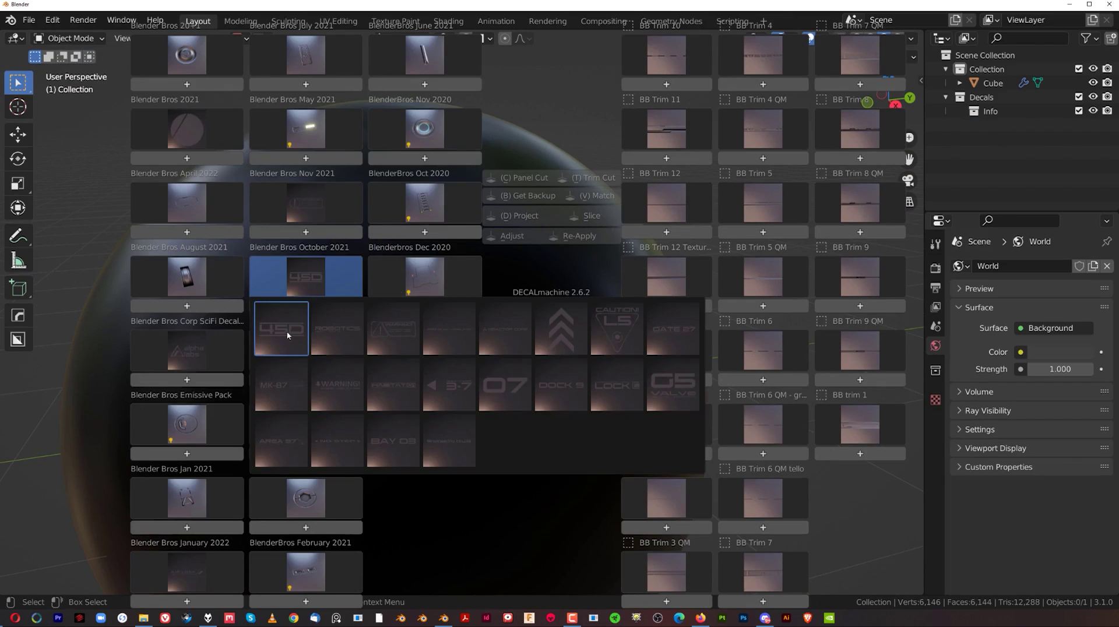
pyautogui.click(415, 343)
pyautogui.press('s')
pyautogui.click(509, 330)
pyautogui.press('d')
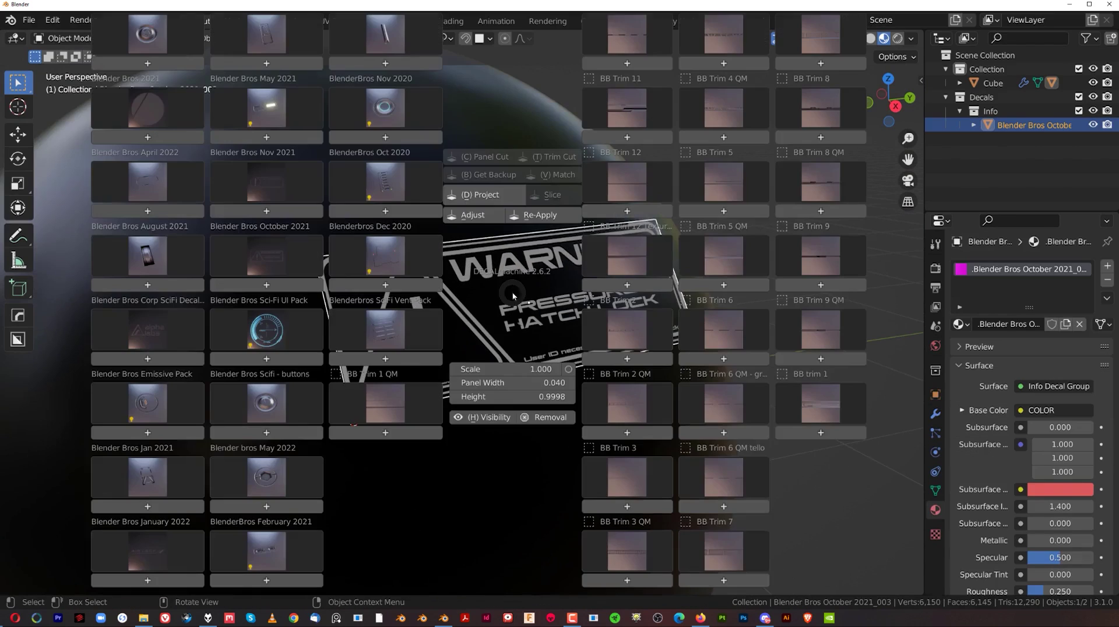
pyautogui.click(495, 196)
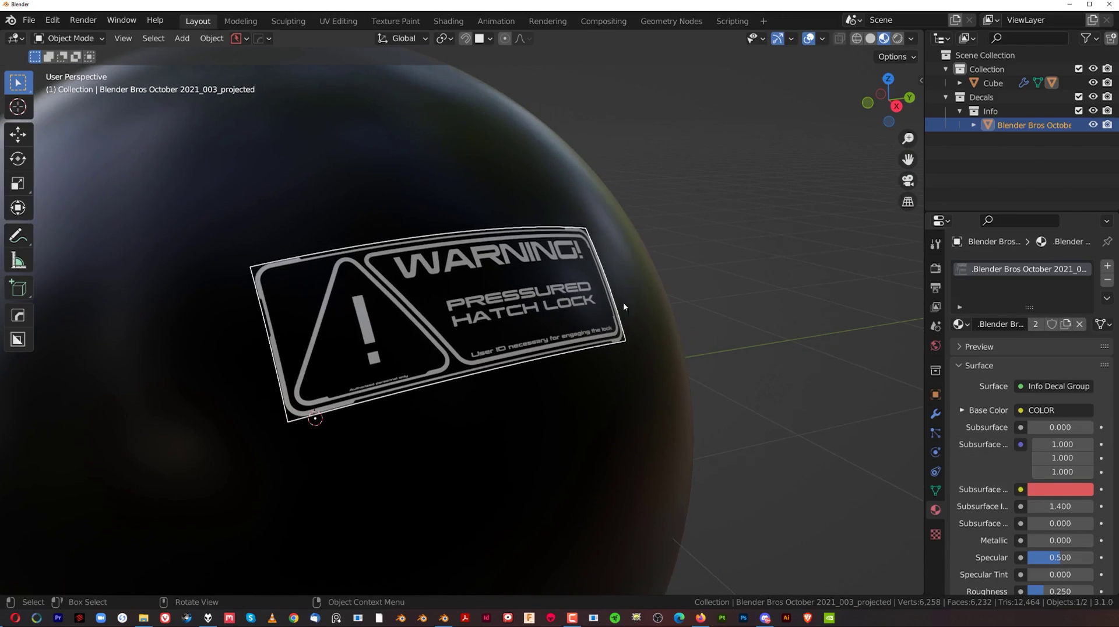
# - Set the warning decal's Emission color to a bright, saturated blue
pyautogui.scroll(-9, 1029, 478)
pyautogui.scroll(-1, 804, 454)
pyautogui.moveTo(787, 455)
pyautogui.mouseDown(button='middle')
pyautogui.moveTo(750, 454)
pyautogui.moveTo(775, 457)
pyautogui.mouseUp(button='middle')
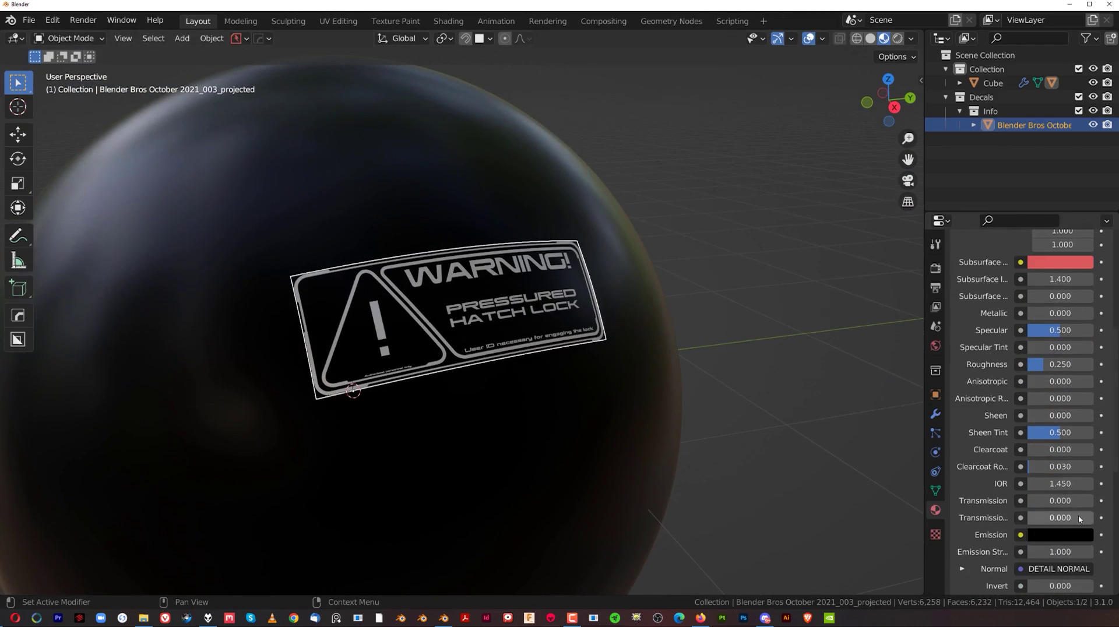
pyautogui.click(1083, 536)
pyautogui.moveTo(1082, 435); pyautogui.dragTo(1082, 336)
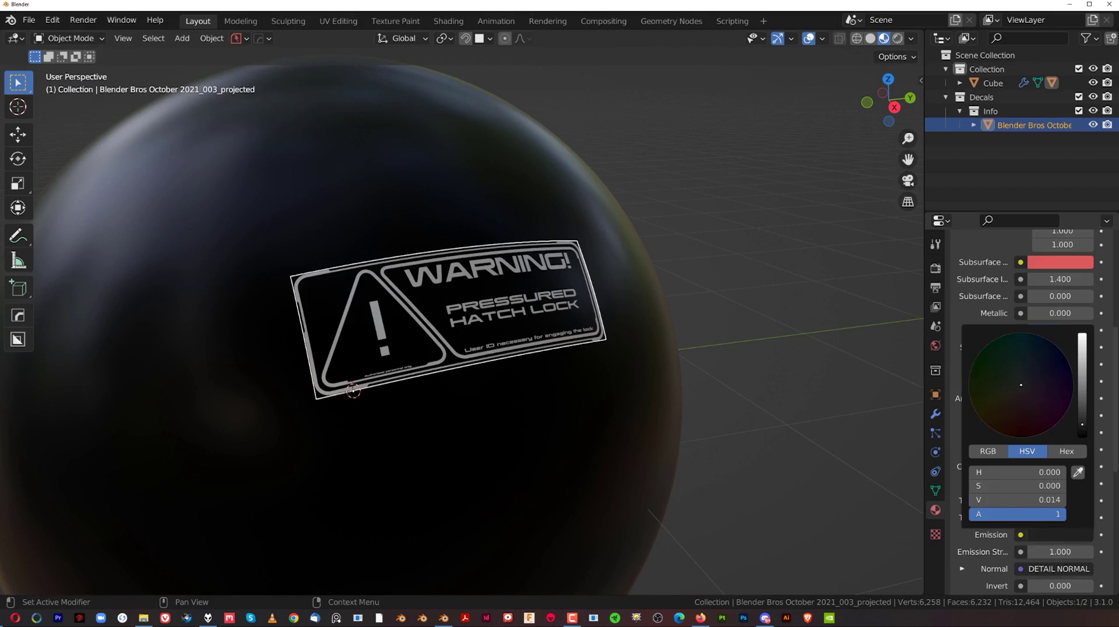
pyautogui.click(1049, 340)
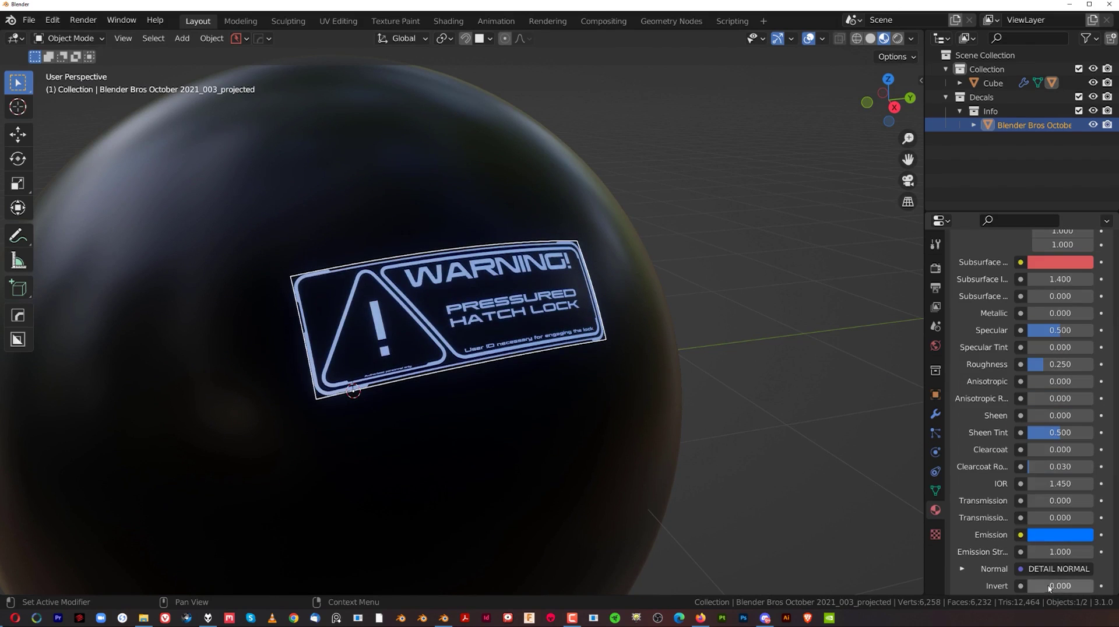
# - Raise the warning decal's Emission Strength to intensify its blue glow, and clear the selection
pyautogui.moveTo(1041, 549); pyautogui.dragTo(1083, 549)
pyautogui.click(785, 383)
pyautogui.scroll(-2, 671, 385)
# - Delete the warning decal from the sphere
pyautogui.moveTo(602, 385); pyautogui.dragTo(564, 386, button='middle')
pyautogui.moveTo(362, 377); pyautogui.dragTo(448, 352, button='middle')
pyautogui.press('Delete')
# - Lighten the Base Color of the sphere's material to a mid gray
pyautogui.click(448, 352)
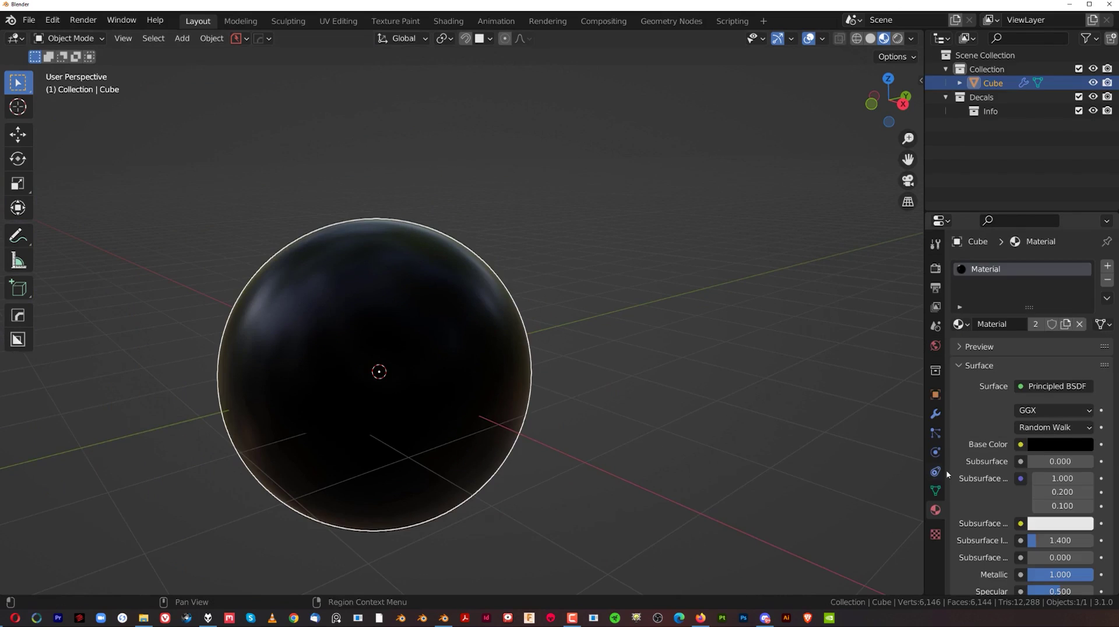
pyautogui.click(1074, 442)
pyautogui.click(1085, 293)
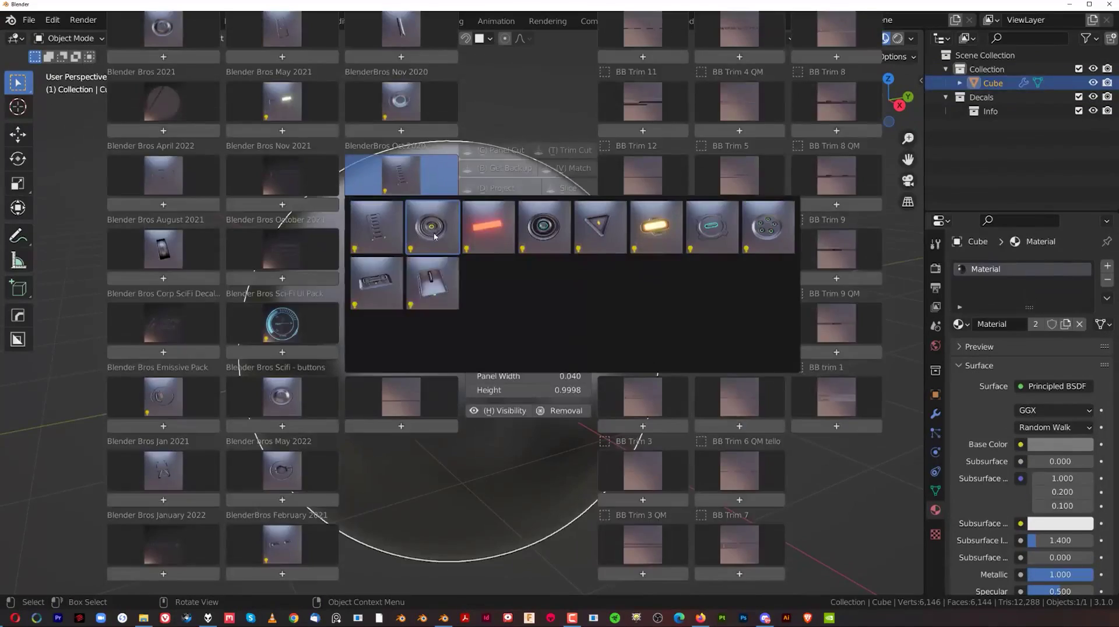
# - Insert the round ringed decal with the yellow centre from the BlenderBros Oct 2020 library onto the sphere and scale it down
pyautogui.click(434, 236)
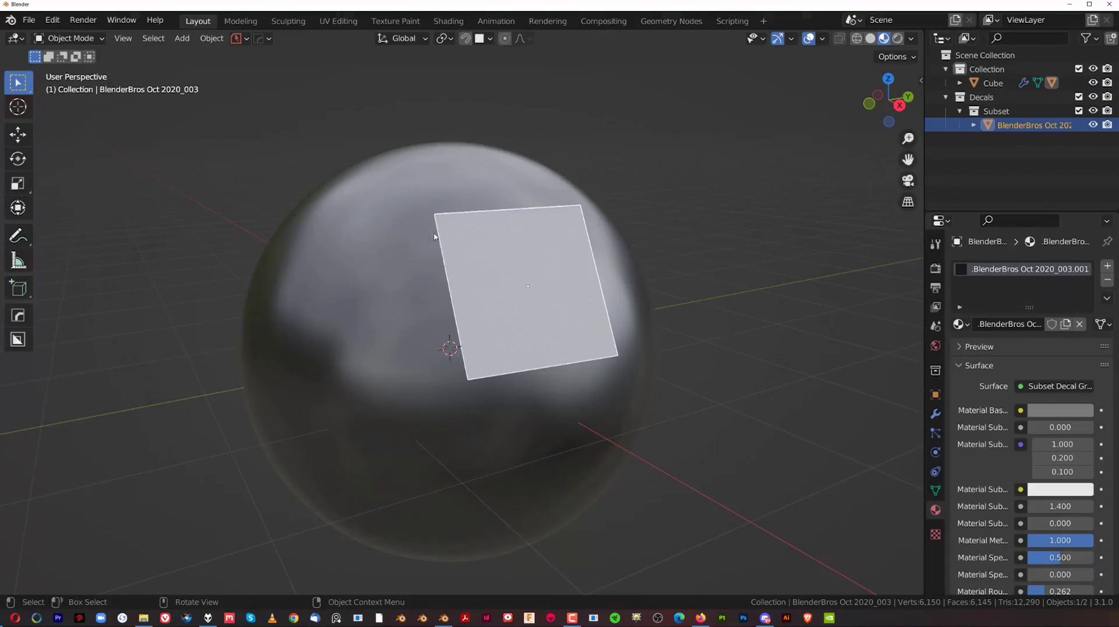
pyautogui.press('s')
pyautogui.click(539, 305)
# - Project the round decal onto the sphere's curved surface
pyautogui.moveTo(538, 305); pyautogui.dragTo(528, 330, button='middle')
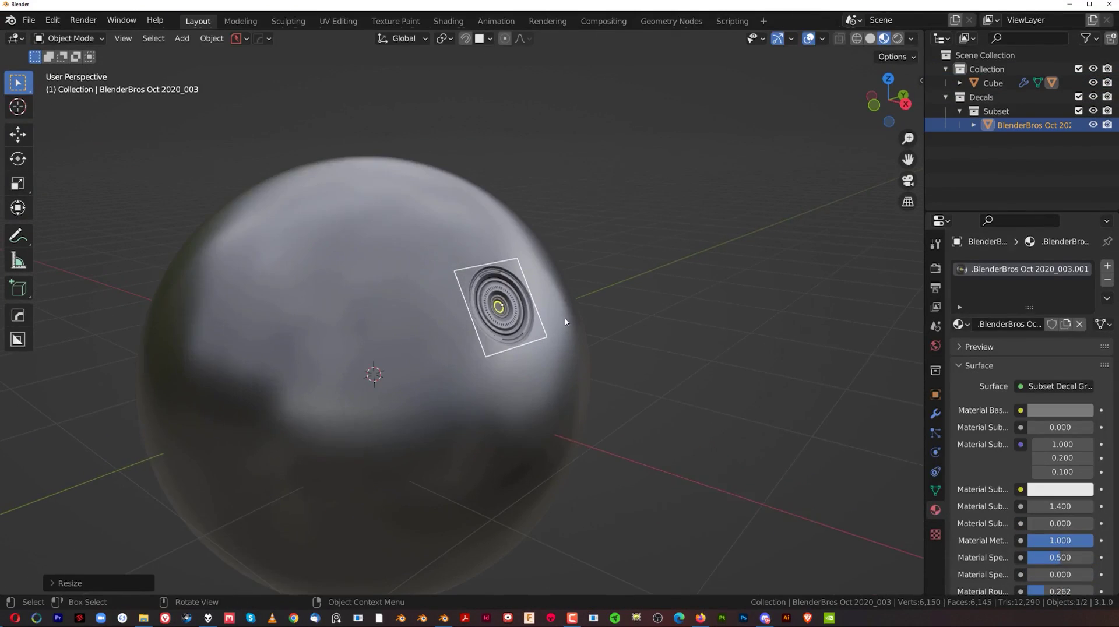
pyautogui.press('d')
pyautogui.click(540, 226)
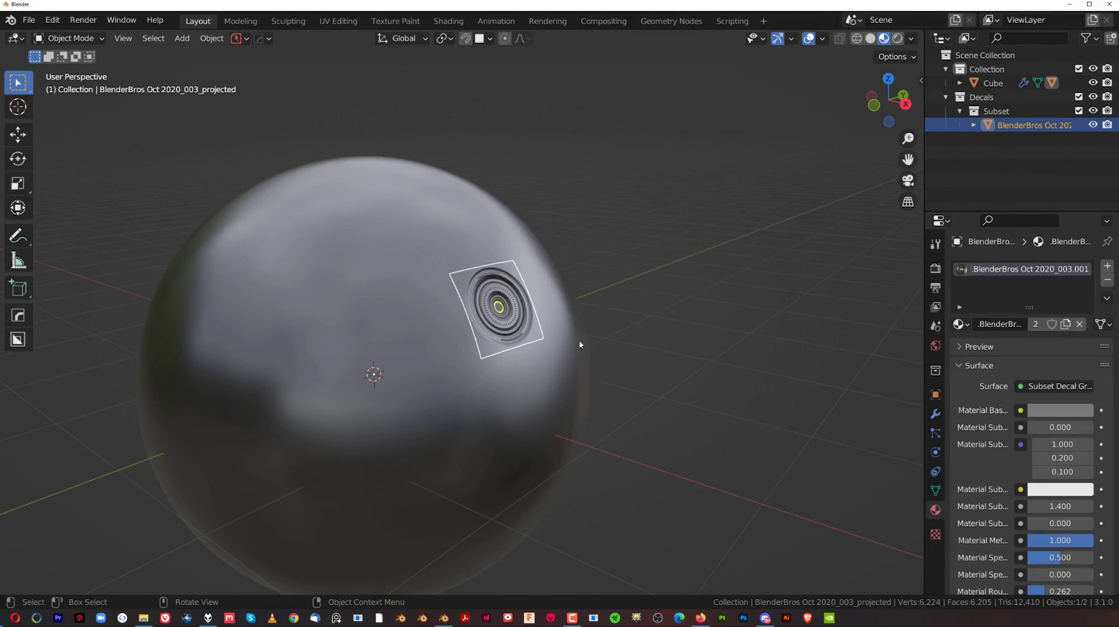
# - Repeat the projected decal around the sphere with the HOps Radial Array operation
pyautogui.keyDown('ctrl'); pyautogui.moveTo(571, 334); pyautogui.dragTo(450, 344, button='middle'); pyautogui.keyUp('ctrl')
pyautogui.press('q')
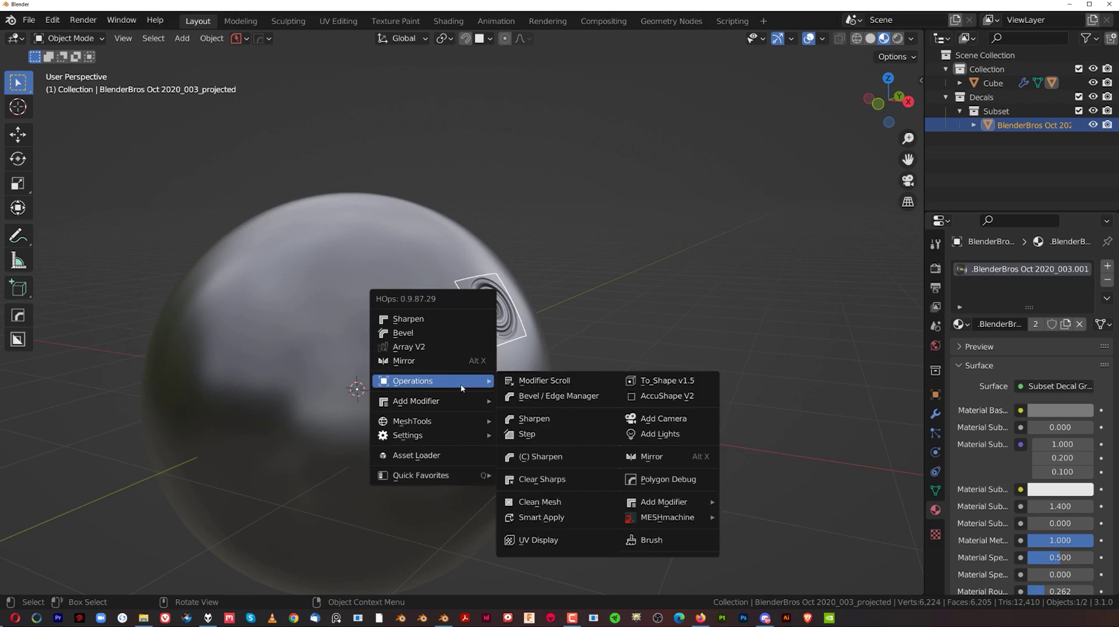
pyautogui.moveTo(466, 420)
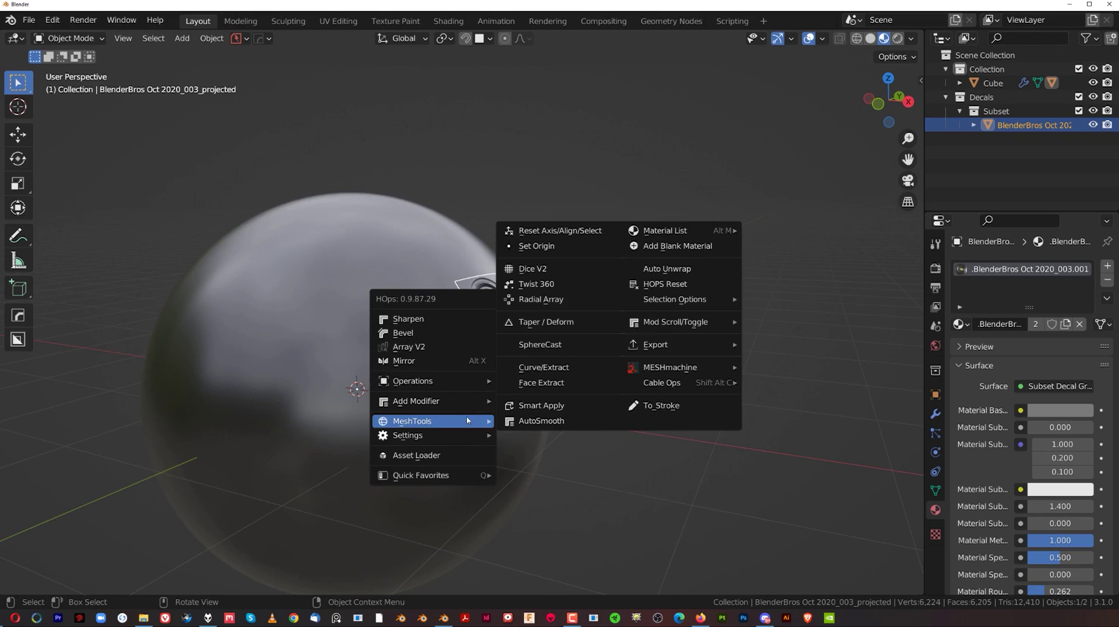
pyautogui.click(547, 302)
pyautogui.click(658, 272)
# - Try lowering the height of the radially arrayed decals with Adjust Decal
pyautogui.moveTo(657, 273); pyautogui.dragTo(472, 333, button='middle')
pyautogui.click(457, 289)
pyautogui.press('d')
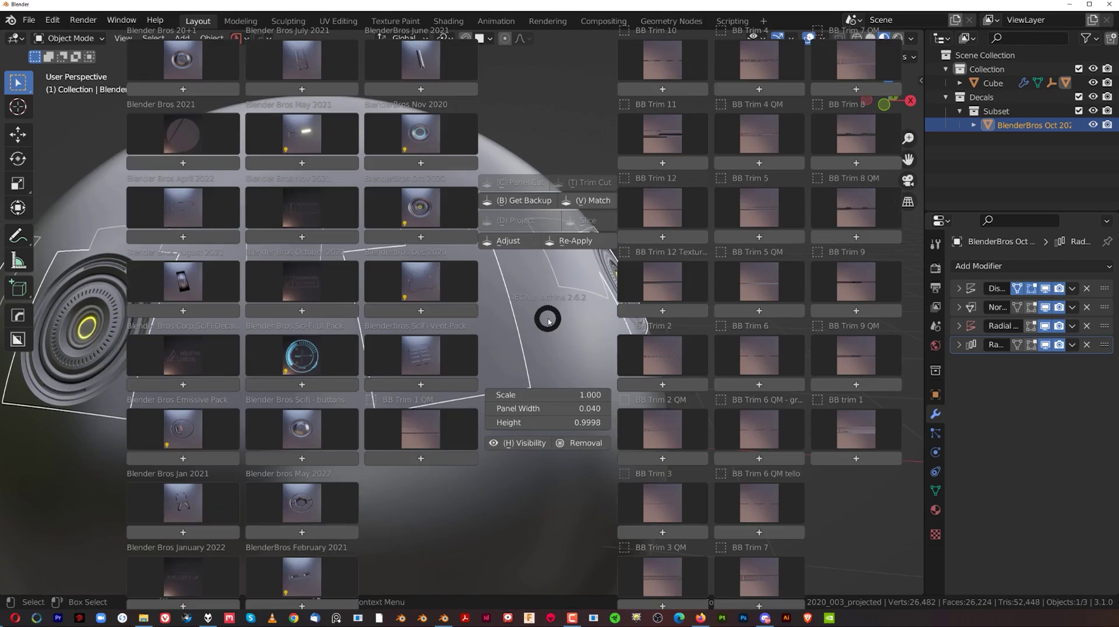
pyautogui.click(509, 241)
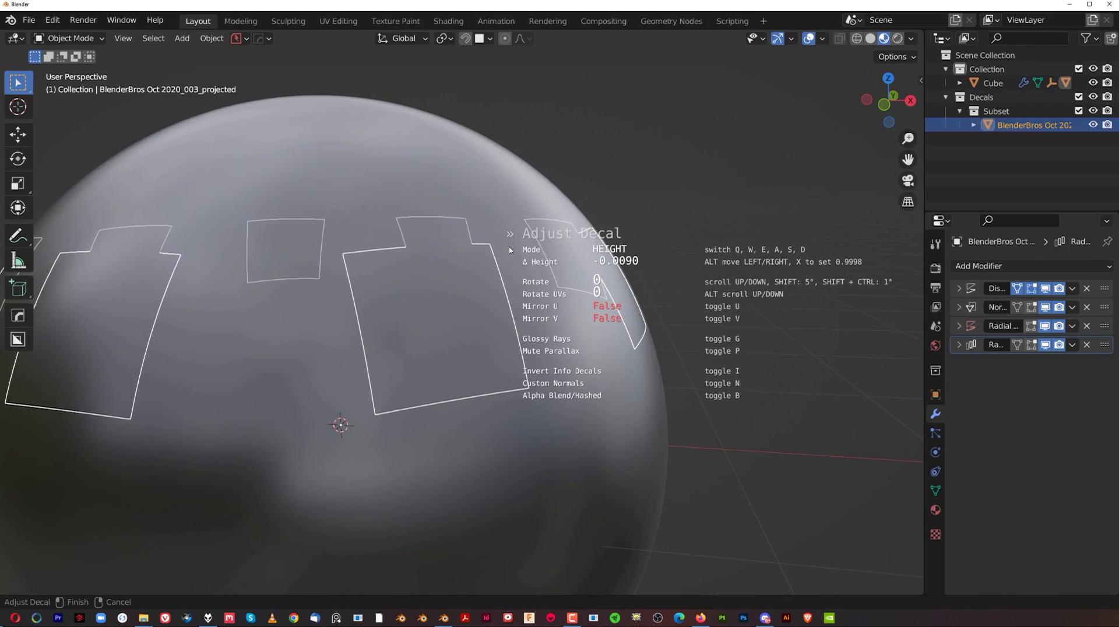
pyautogui.click(515, 253)
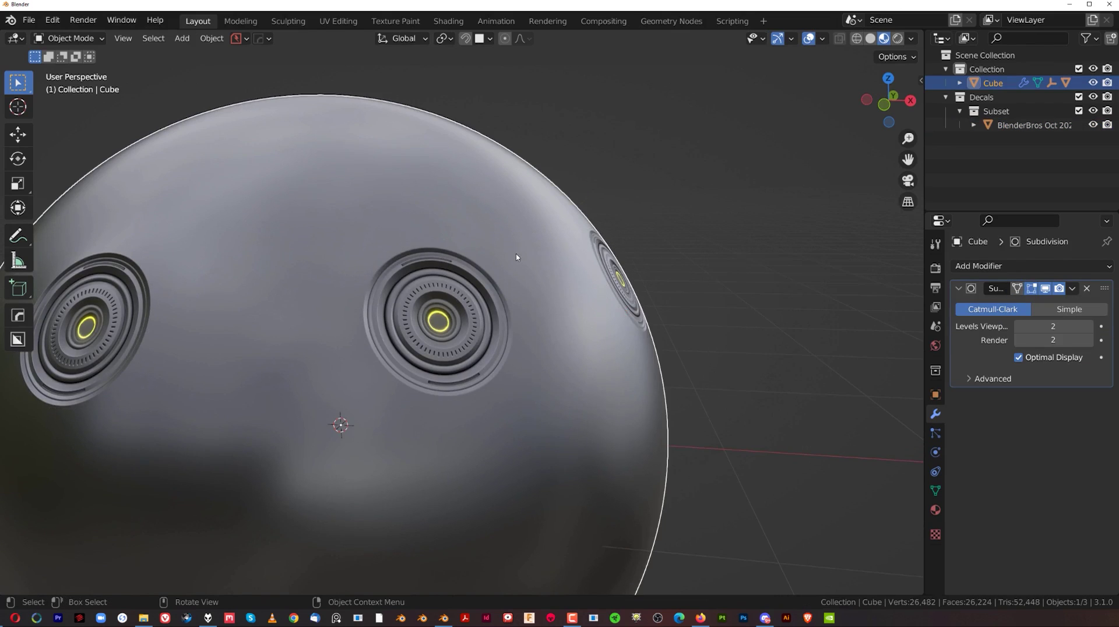
# - Raise the height of the radially arrayed decals above the sphere's surface with Adjust Decal
pyautogui.moveTo(516, 256); pyautogui.dragTo(539, 311, button='middle')
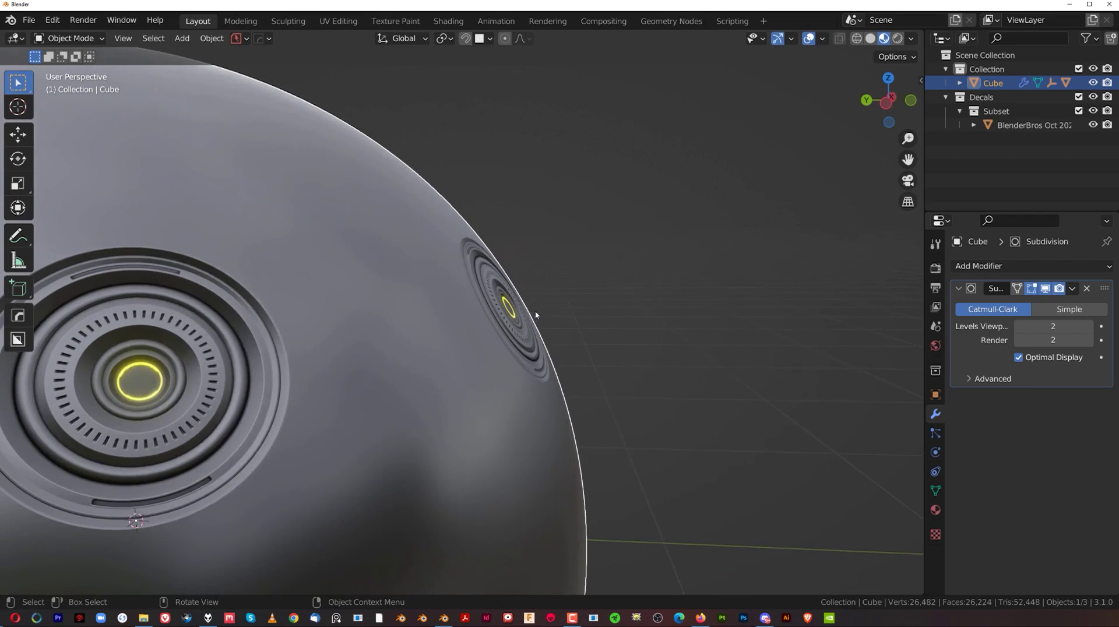
pyautogui.press('d')
pyautogui.click(514, 211)
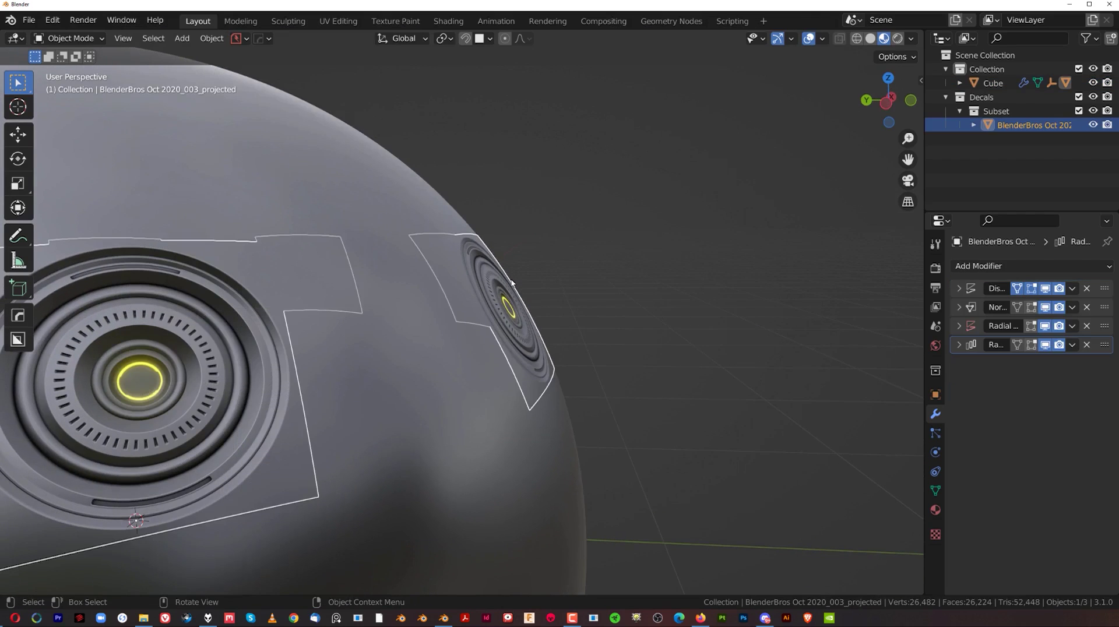
pyautogui.press('d')
pyautogui.click(489, 204)
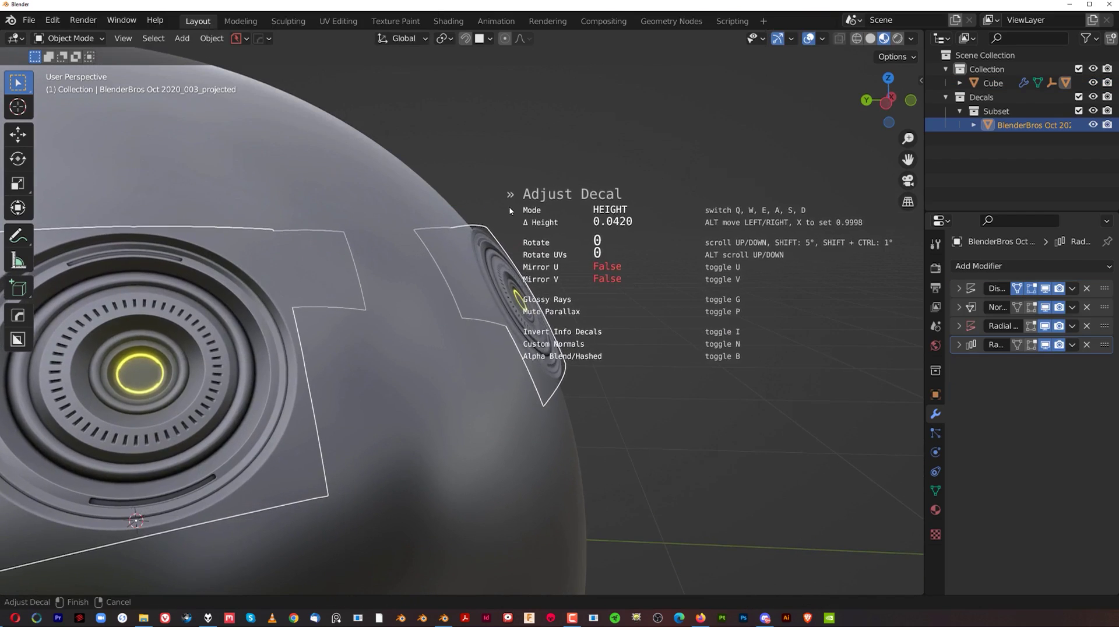
pyautogui.click(528, 237)
# - Switch the viewport to rendered shading and examine how the raised decals sit on the sphere
pyautogui.moveTo(530, 242); pyautogui.dragTo(598, 210, button='middle')
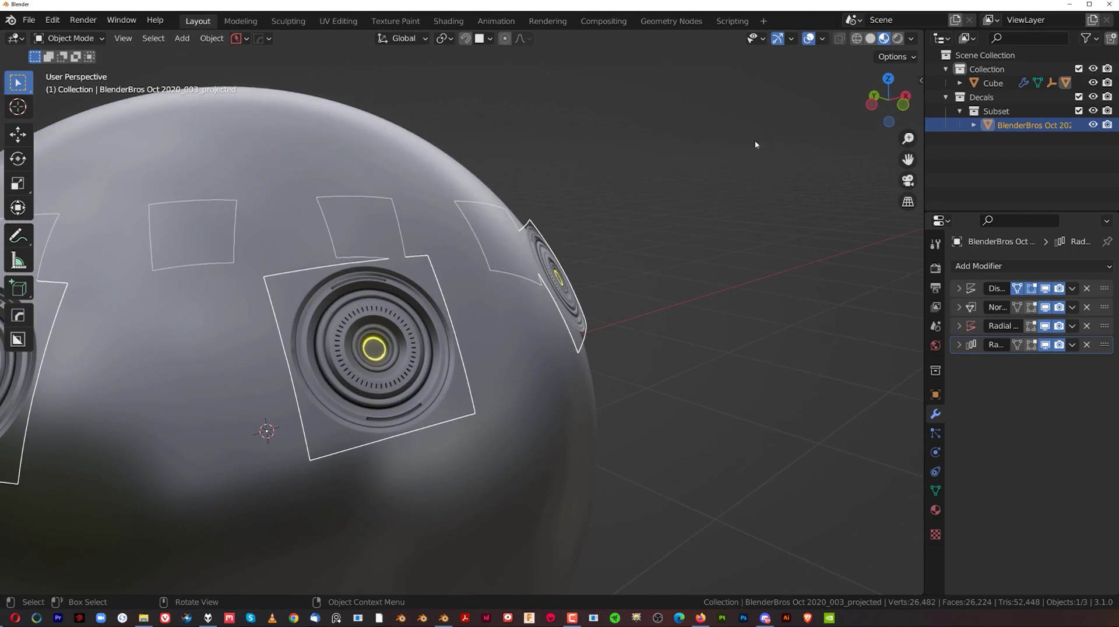
pyautogui.click(898, 38)
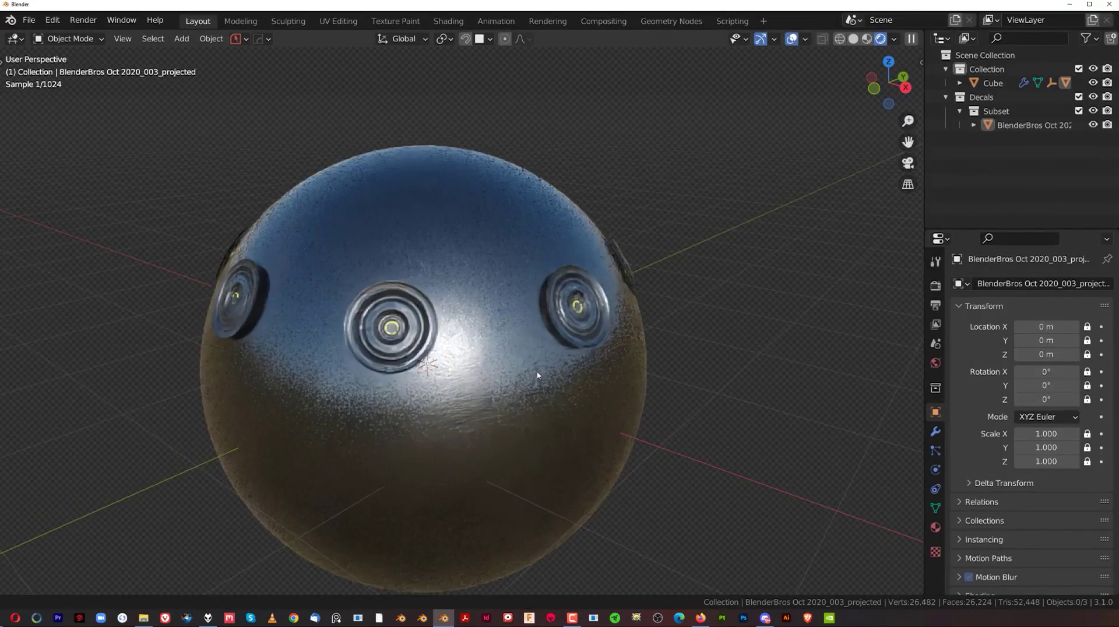
pyautogui.scroll(5, 540, 338)
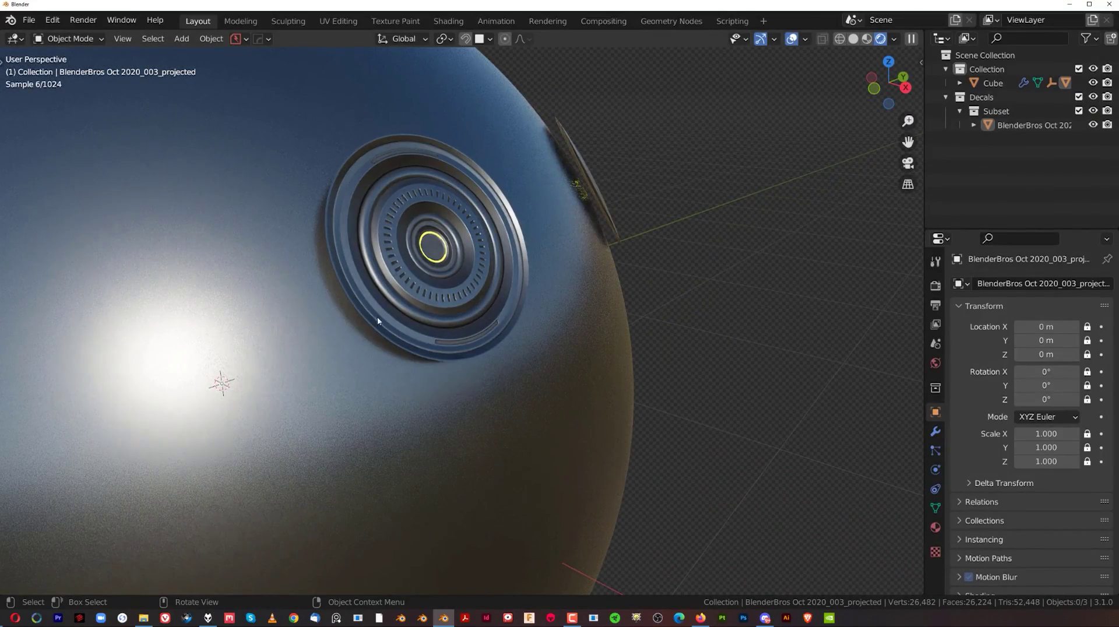
pyautogui.moveTo(352, 262)
pyautogui.mouseDown(button='middle')
pyautogui.moveTo(403, 264)
pyautogui.moveTo(462, 239)
pyautogui.moveTo(345, 263)
pyautogui.mouseUp(button='middle')
pyautogui.scroll(2, 464, 237)
pyautogui.scroll(-8, 345, 263)
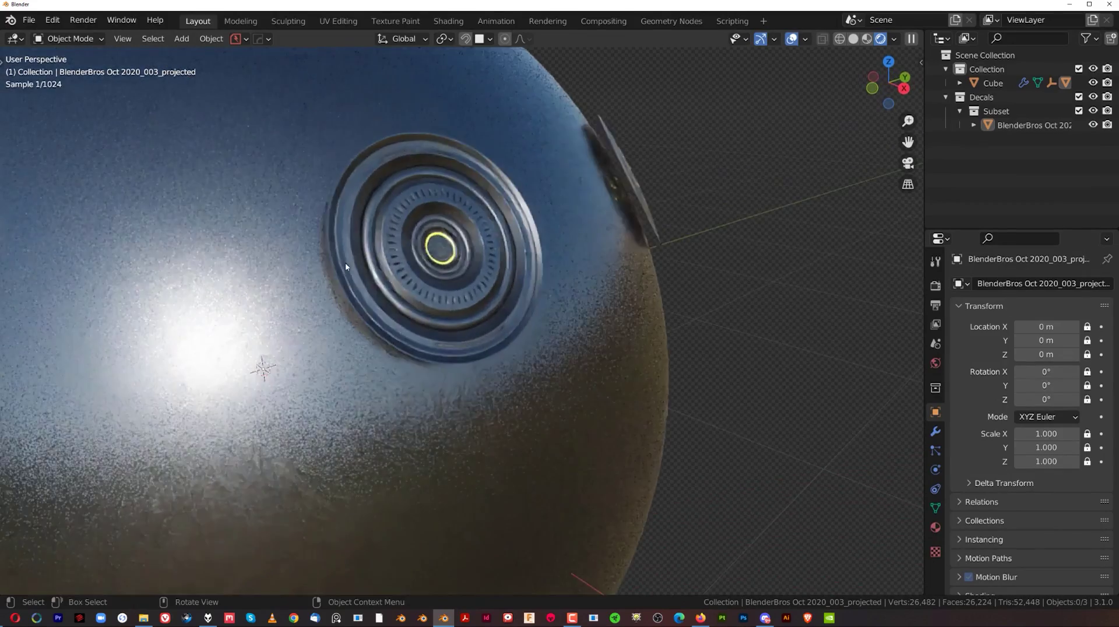
pyautogui.keyDown('shift'); pyautogui.moveTo(450, 299); pyautogui.dragTo(481, 320, button='middle'); pyautogui.keyUp('shift')
pyautogui.scroll(2, 785, 155)
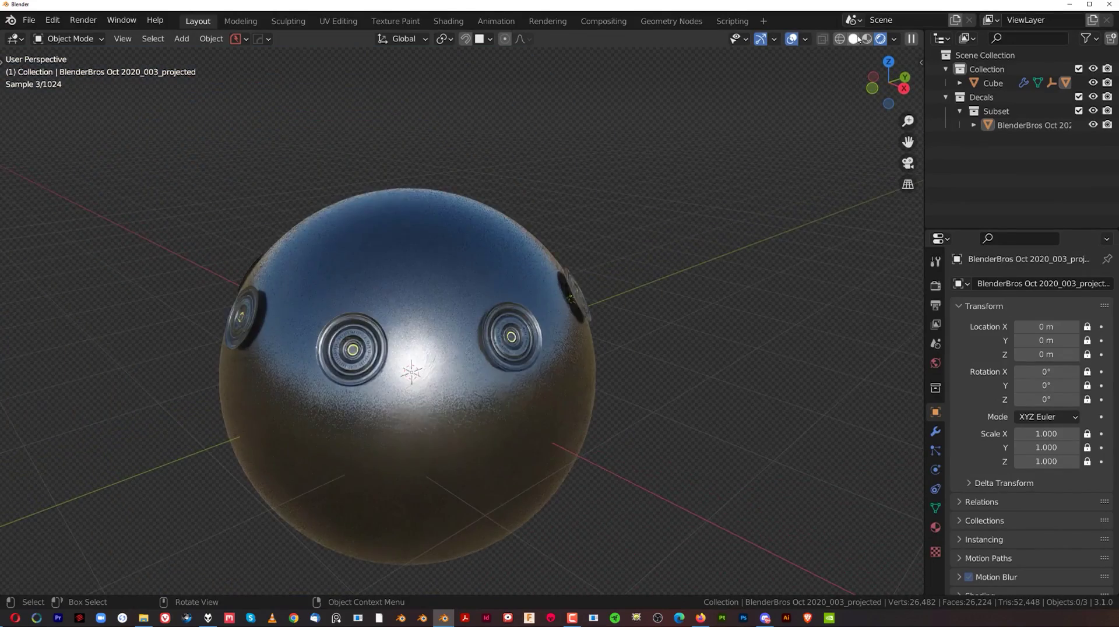
# - Return the viewport to Material Preview shading, select the arrayed decals and examine their surface detail up close
pyautogui.click(866, 39)
pyautogui.click(525, 321)
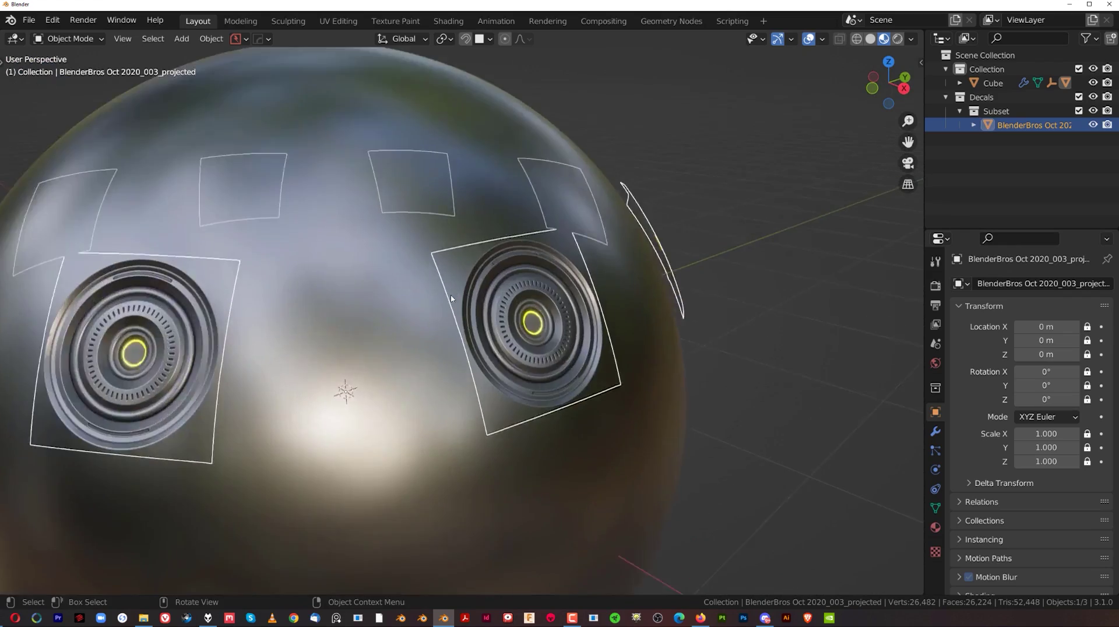
pyautogui.scroll(2, 530, 274)
pyautogui.moveTo(533, 265)
pyautogui.mouseDown(button='middle')
pyautogui.moveTo(493, 260)
pyautogui.moveTo(501, 270)
pyautogui.mouseUp(button='middle')
pyautogui.scroll(3, 499, 278)
pyautogui.scroll(-2, 493, 291)
pyautogui.moveTo(460, 330); pyautogui.dragTo(504, 361, button='middle')
pyautogui.scroll(4, 566, 272)
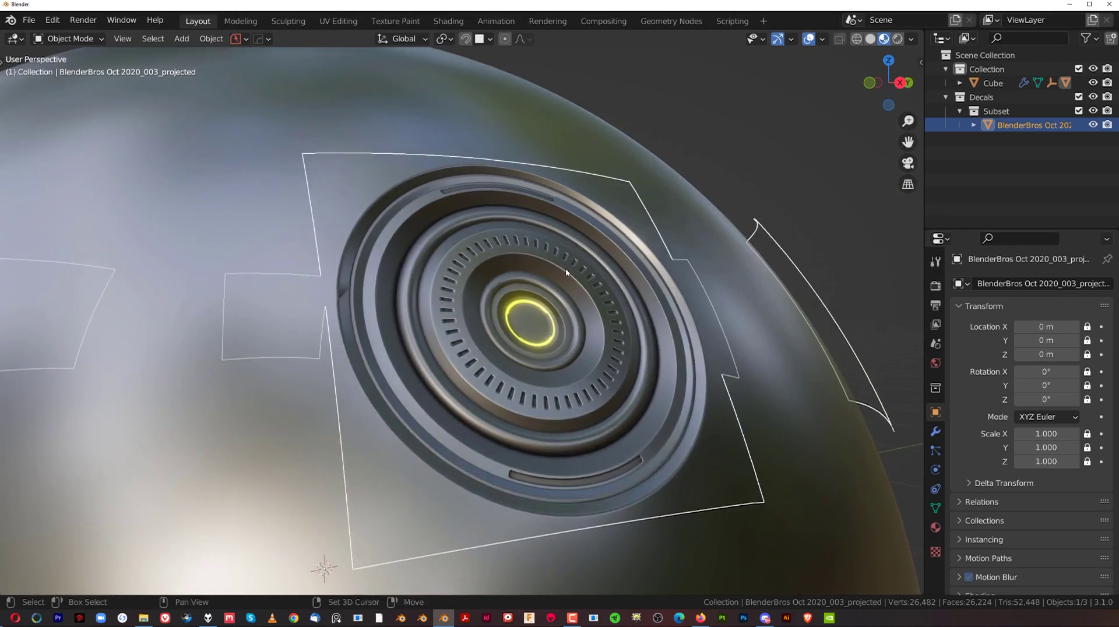
pyautogui.moveTo(566, 272); pyautogui.dragTo(461, 341, button='middle')
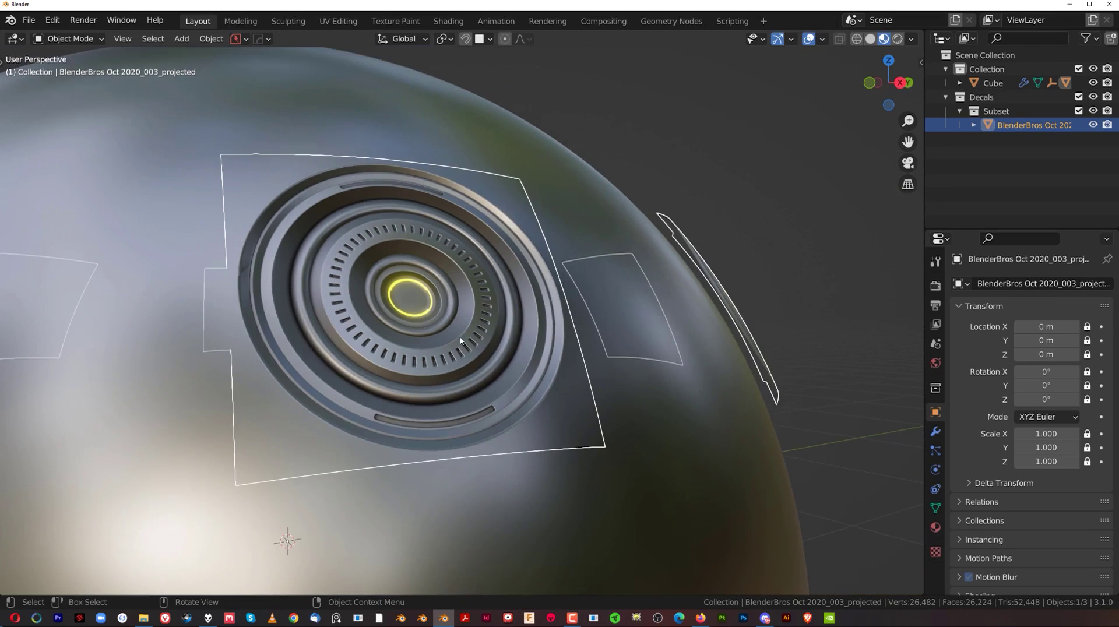
pyautogui.scroll(-2, 443, 274)
pyautogui.scroll(3, 460, 275)
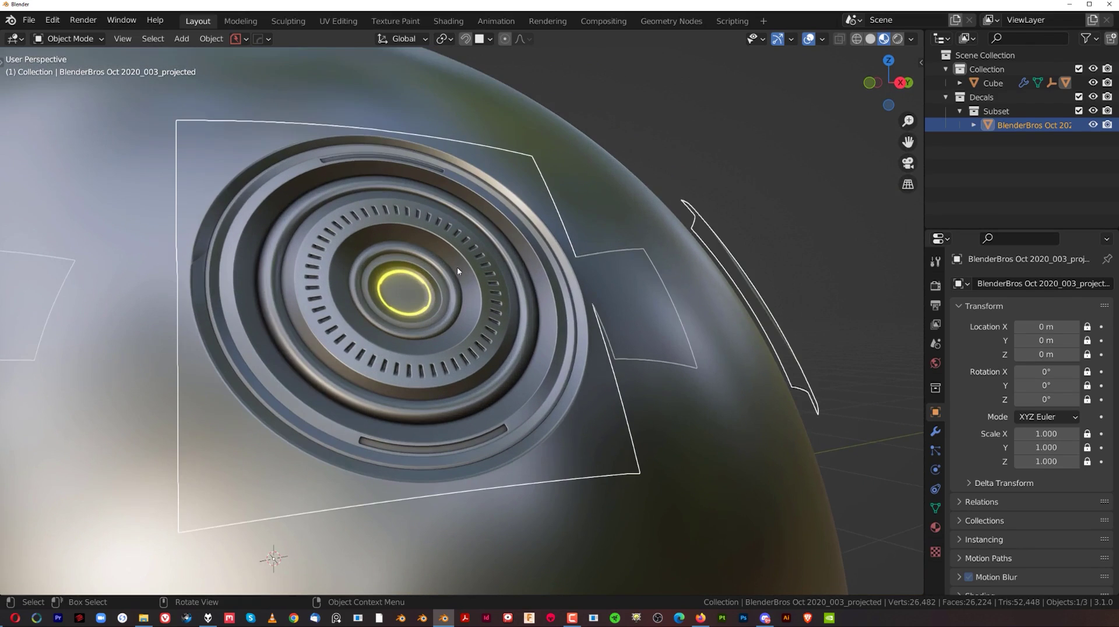
# - Adjust the parallax amount of the arrayed decals with Adjust Decal and clear the selection
pyautogui.press('d')
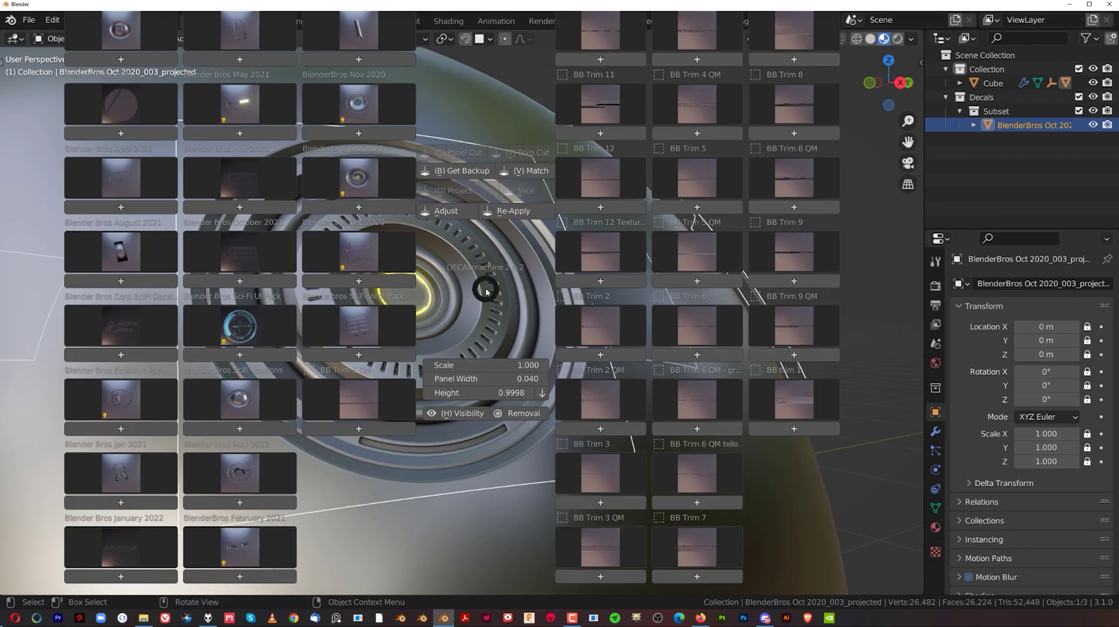
pyautogui.click(451, 217)
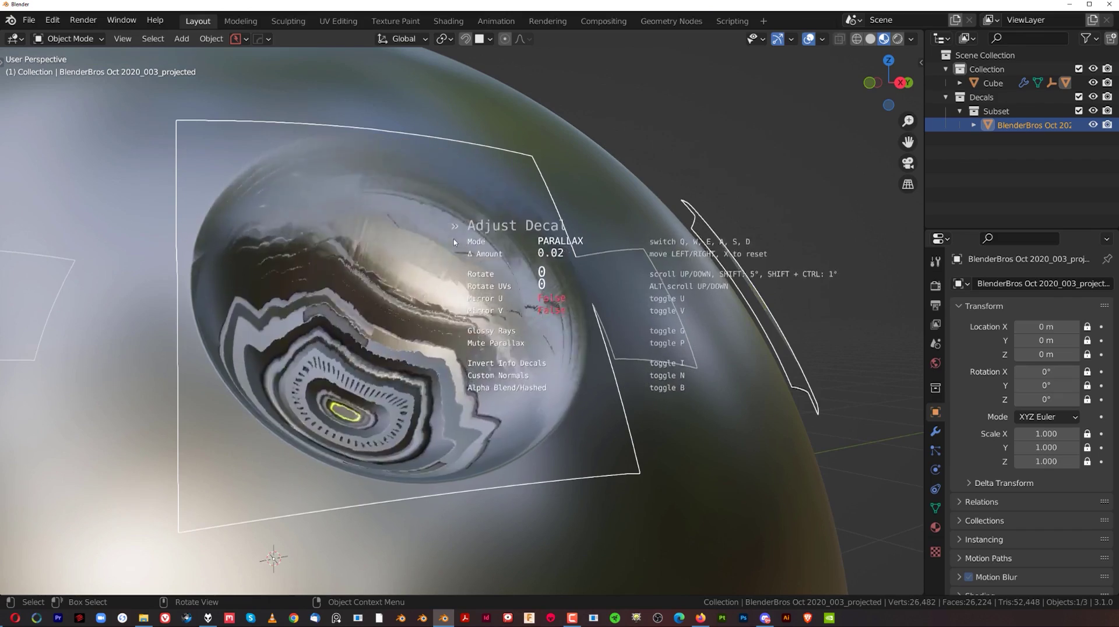
pyautogui.click(426, 249)
pyautogui.hotkey('alt', 'a')
# - Examine the adjusted parallax depth of the decals from several angles in orthographic and perspective view
pyautogui.scroll(-3, 449, 250)
pyautogui.moveTo(469, 251); pyautogui.dragTo(539, 375, button='middle')
pyautogui.scroll(-3, 457, 338)
pyautogui.scroll(5, 450, 367)
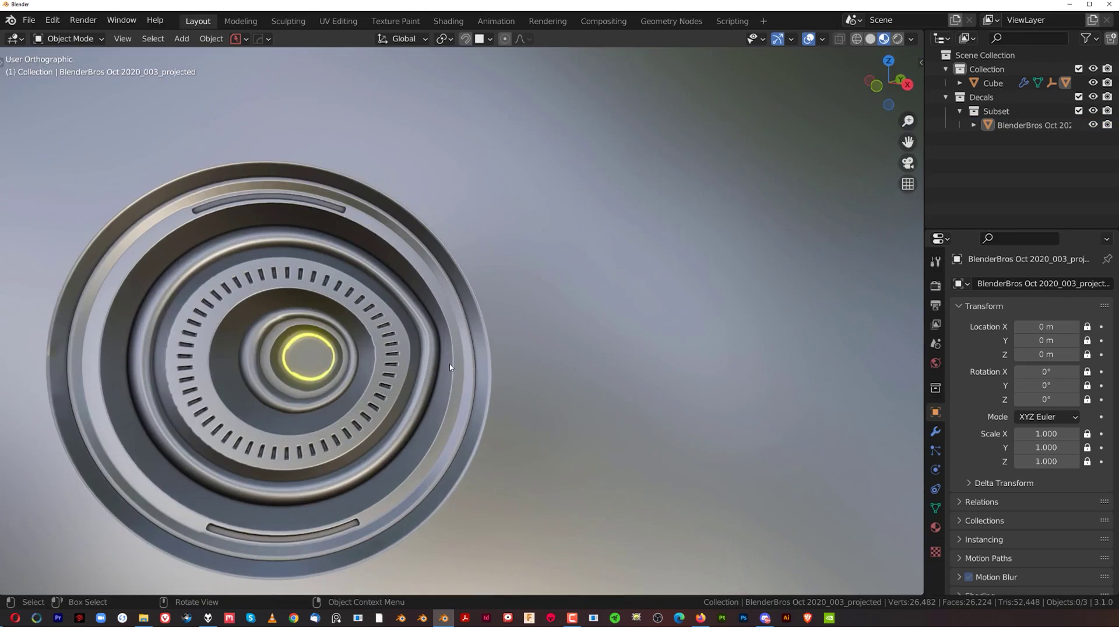
pyautogui.scroll(-4, 395, 251)
pyautogui.moveTo(395, 251); pyautogui.dragTo(492, 309, button='middle')
pyautogui.scroll(5, 432, 324)
pyautogui.press('KP_5')
pyautogui.scroll(-3, 440, 359)
pyautogui.moveTo(440, 360); pyautogui.dragTo(529, 324, button='middle')
pyautogui.scroll(-3, 469, 474)
pyautogui.scroll(5, 470, 524)
pyautogui.scroll(-6, 529, 324)
# - Delete the radially arrayed decals from the sphere
pyautogui.moveTo(538, 372); pyautogui.dragTo(606, 291, button='middle')
pyautogui.click(669, 266)
pyautogui.press('Delete')
# - Insert a fresh round ringed decal from the BlenderBros Oct 2020 library onto the bare sphere
pyautogui.scroll(2, 452, 325)
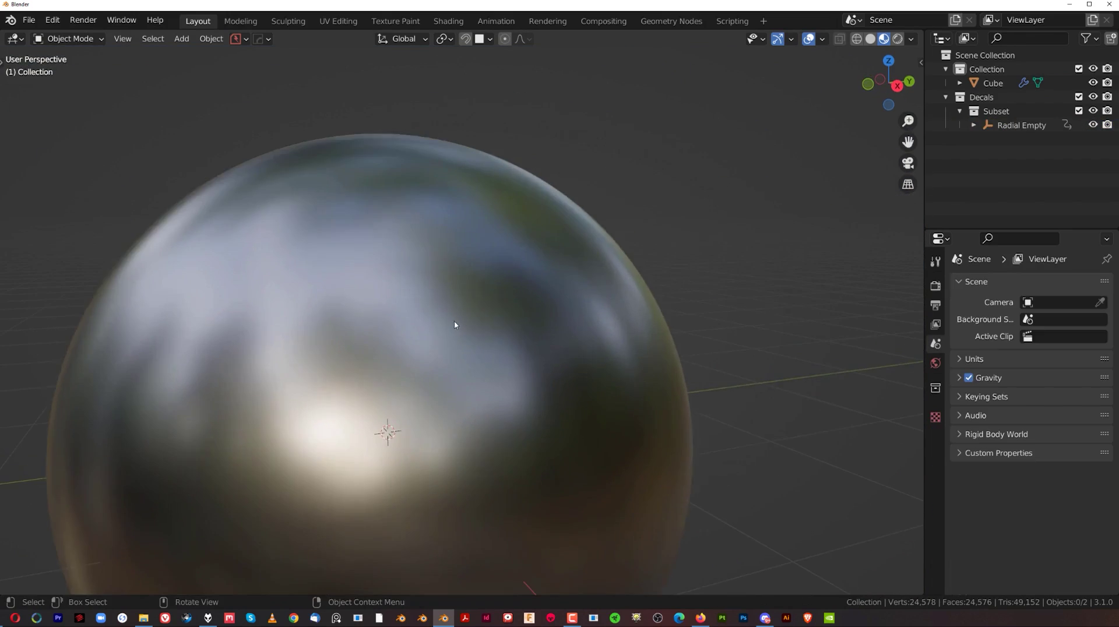
pyautogui.click(462, 322)
pyautogui.press('d')
pyautogui.click(343, 217)
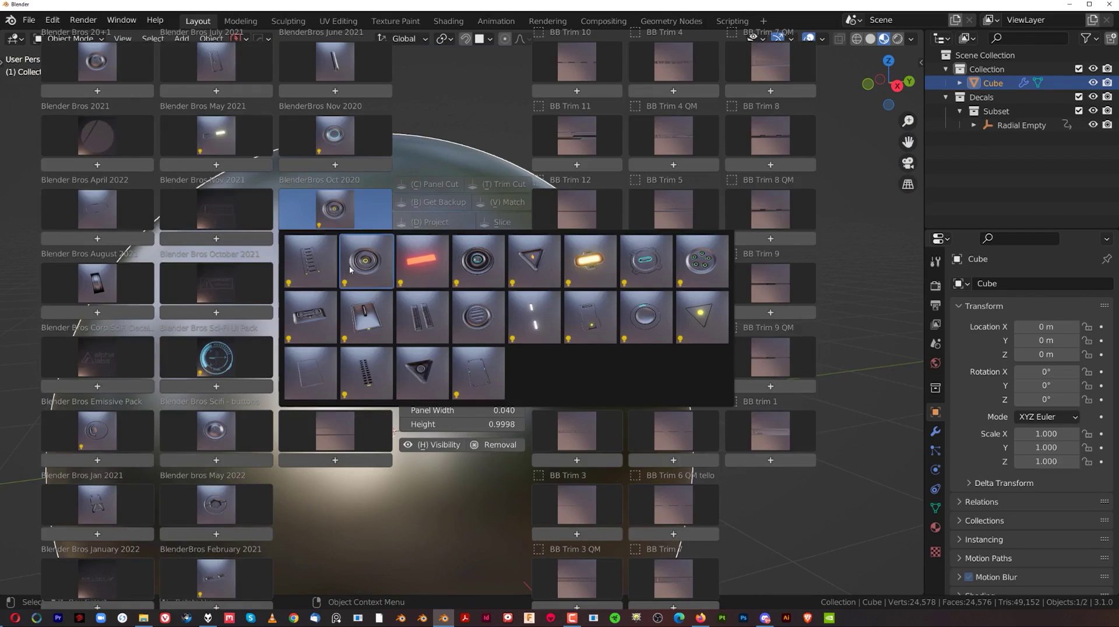
pyautogui.click(368, 265)
pyautogui.scroll(3, 468, 325)
pyautogui.scroll(-3, 467, 325)
# - Re-apply the new round decal and scale it down to about 0.614
pyautogui.press('d')
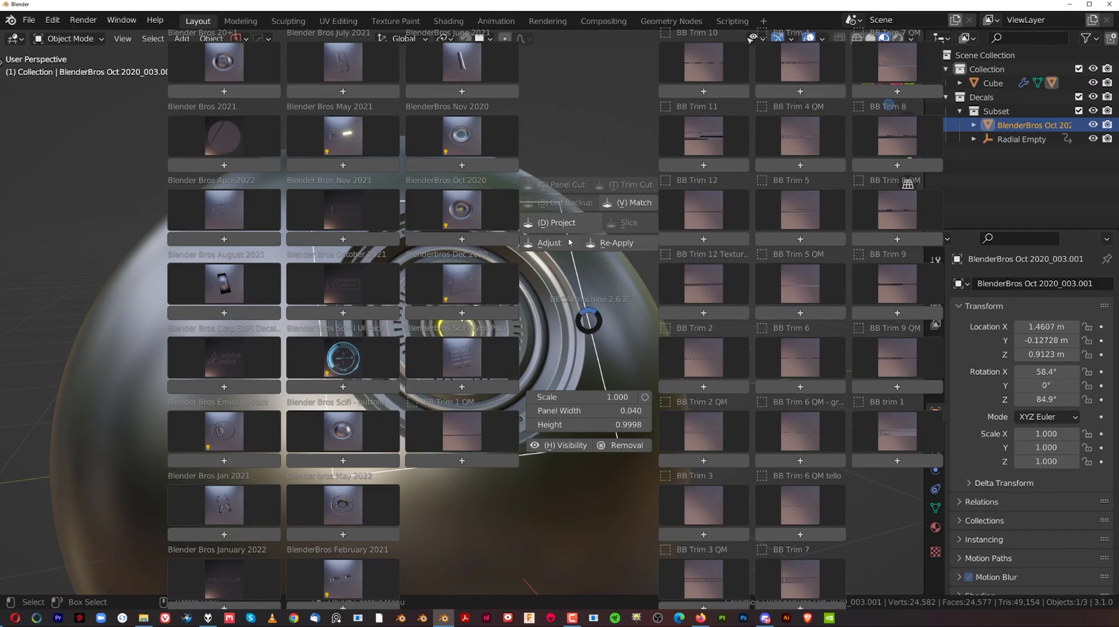
pyautogui.click(616, 243)
pyautogui.moveTo(465, 318); pyautogui.dragTo(502, 321, button='middle')
pyautogui.scroll(-2, 496, 315)
pyautogui.press('s')
pyautogui.click(584, 342)
# - Project the scaled-down decal onto the sphere
pyautogui.scroll(3, 533, 337)
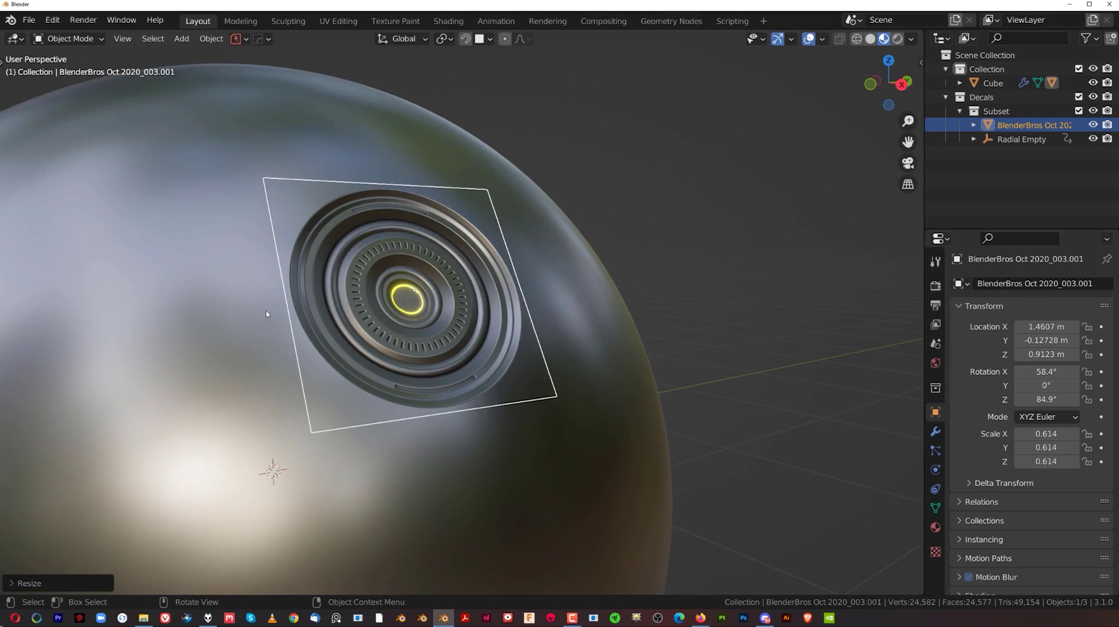
pyautogui.press('d')
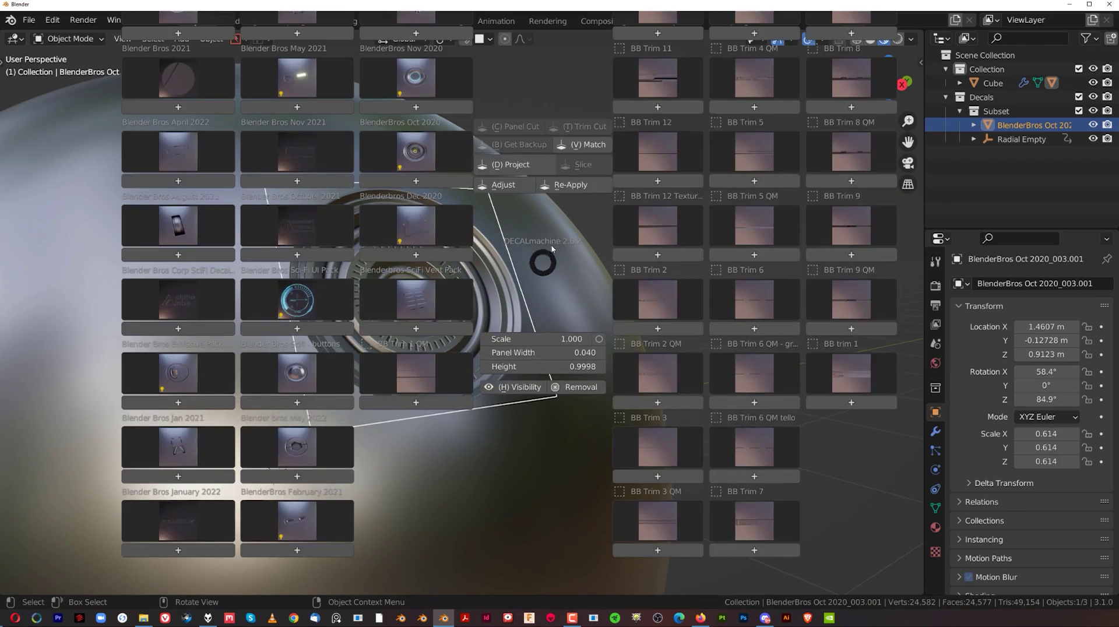
pyautogui.click(533, 166)
# - Try to move the projected decal across the sphere
pyautogui.moveTo(455, 302)
pyautogui.mouseDown(button='middle')
pyautogui.moveTo(498, 300)
pyautogui.moveTo(435, 305)
pyautogui.mouseUp(button='middle')
pyautogui.scroll(-4, 436, 305)
pyautogui.press('g')
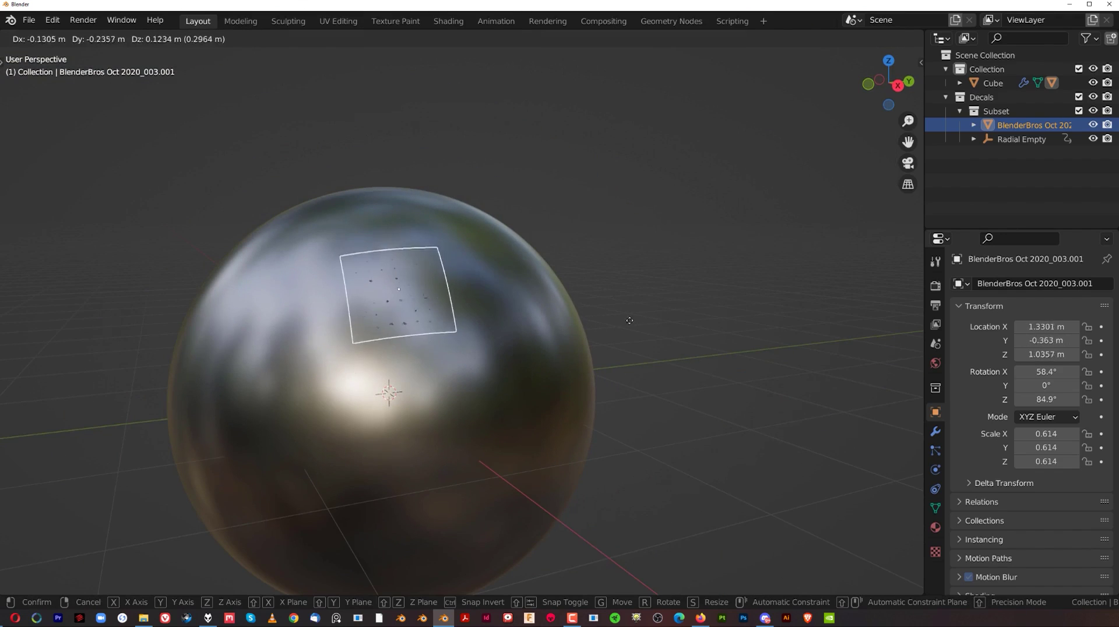
pyautogui.click(522, 354)
# - Adjust the height of the single projected decal with Adjust Decal
pyautogui.scroll(4, 522, 354)
pyautogui.press('d')
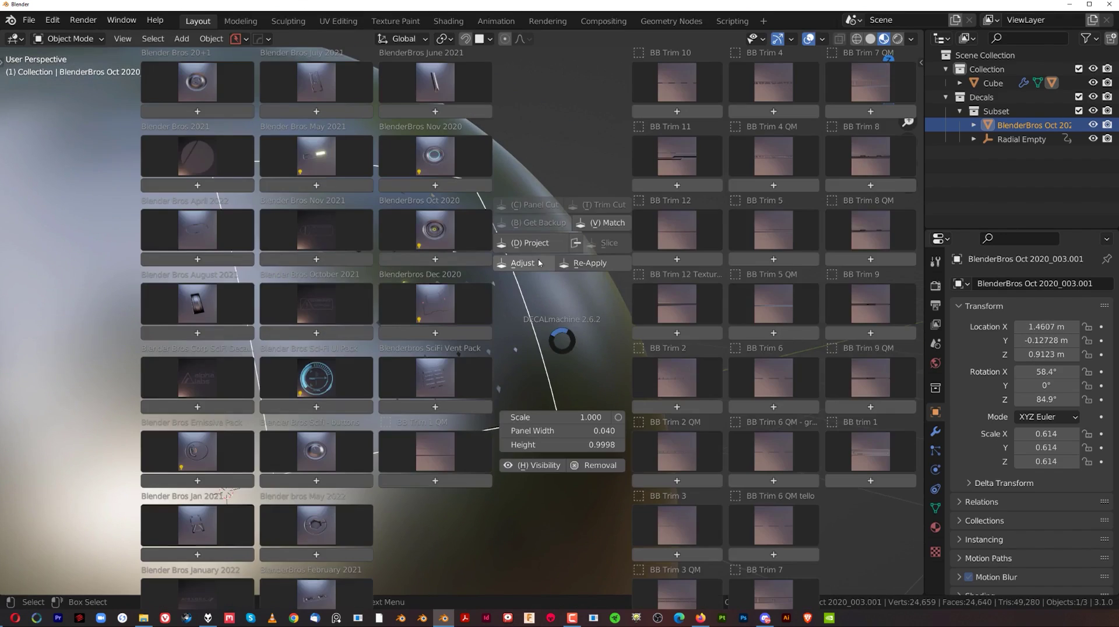
pyautogui.click(523, 263)
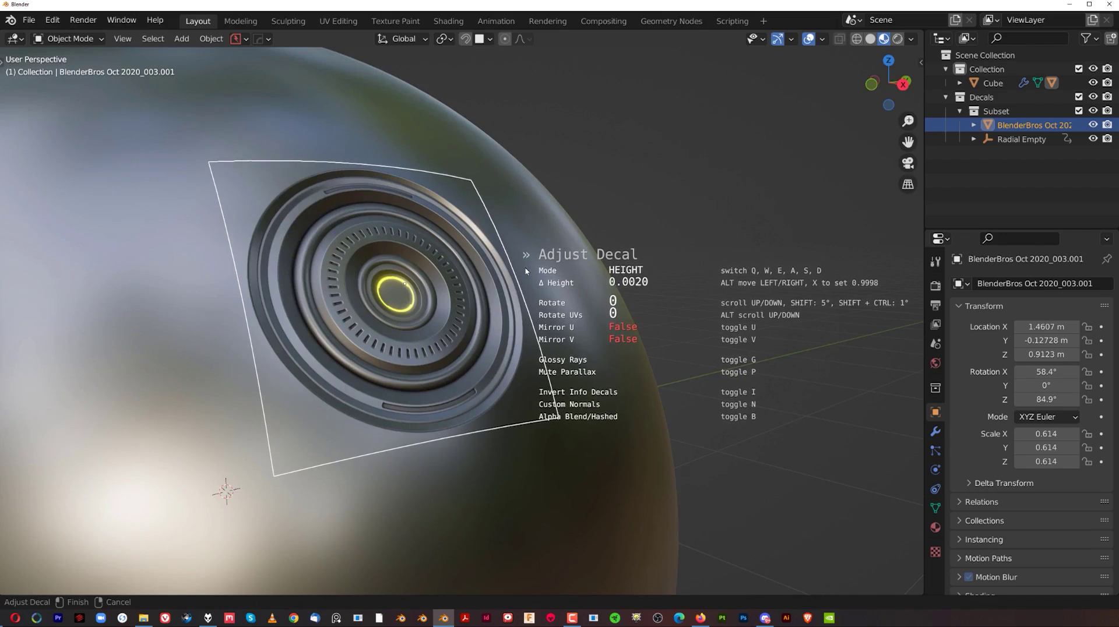
pyautogui.click(564, 267)
# - Try moving the height-adjusted decal to another position on the sphere
pyautogui.scroll(-2, 564, 267)
pyautogui.scroll(-3, 564, 267)
pyautogui.click(530, 359)
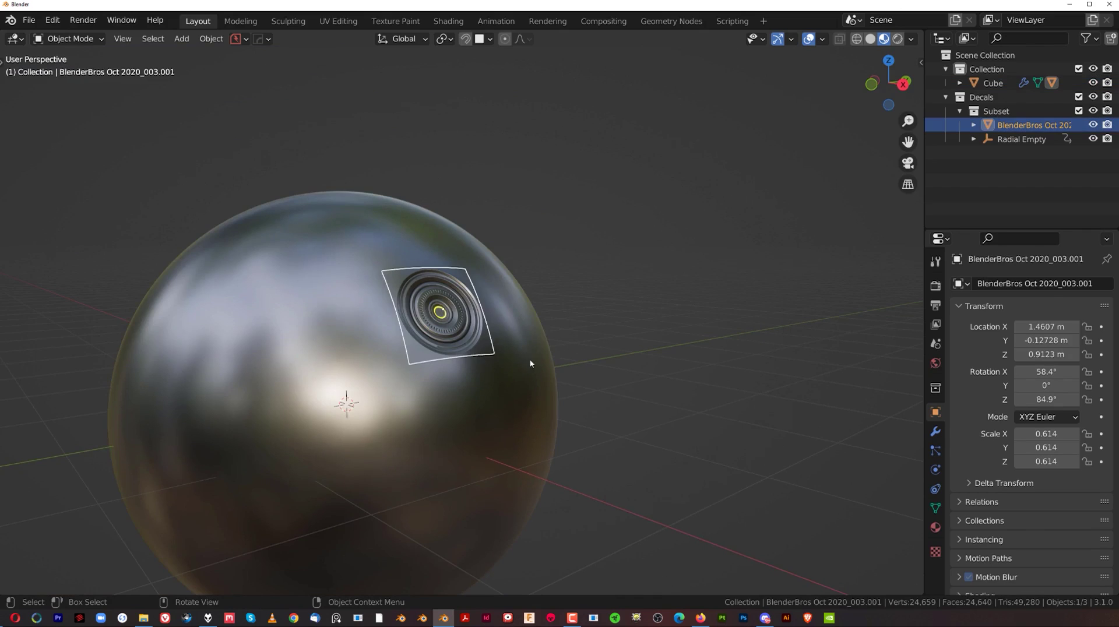
pyautogui.press('g')
pyautogui.click(542, 380)
# - Delete the single projected decal
pyautogui.moveTo(542, 380); pyautogui.dragTo(511, 330, button='middle')
pyautogui.press('x')
pyautogui.click(513, 314)
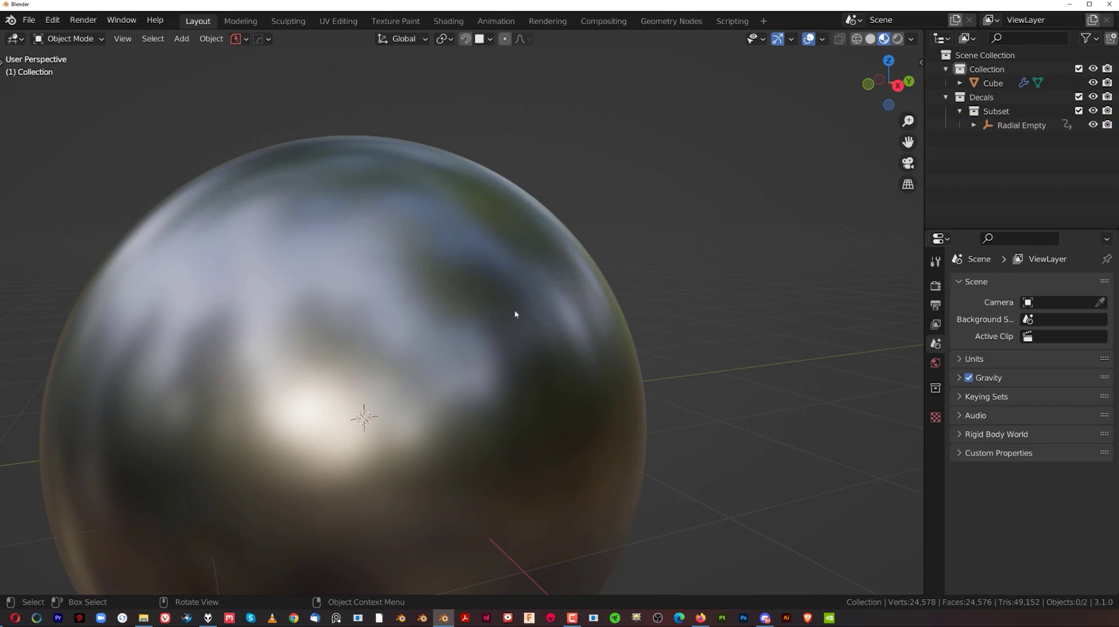
# - Insert the round yellow-centred decal from the BlenderBros Oct 2020 library on the sphere's upper side again
pyautogui.press('d')
pyautogui.press('Escape')
pyautogui.press('d')
pyautogui.moveTo(414, 230)
pyautogui.click(447, 279)
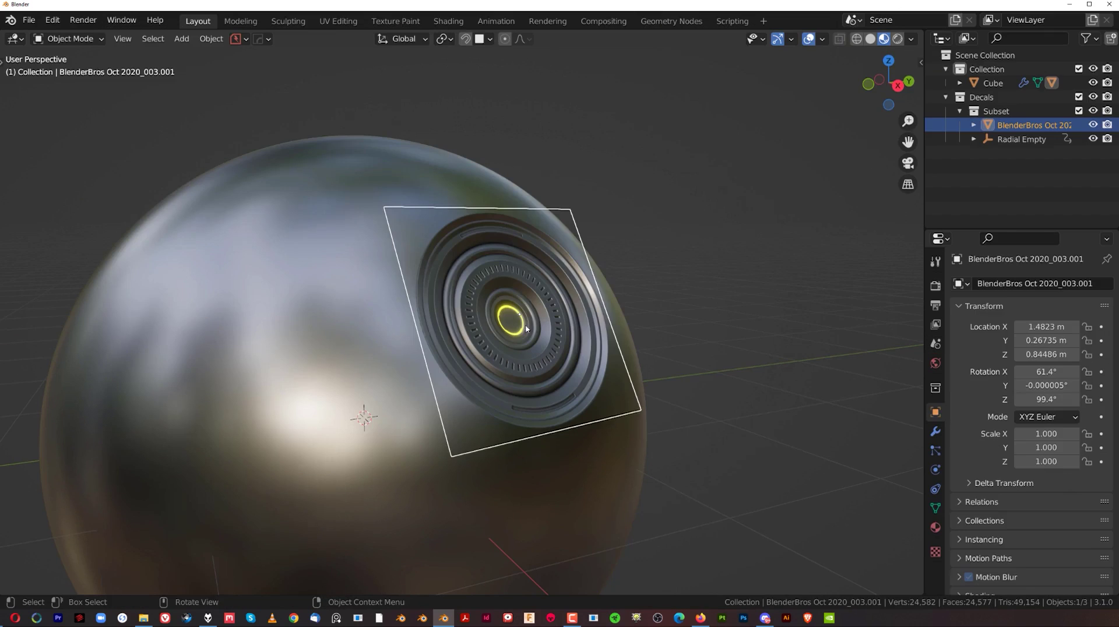
# - Project the round yellow-centred decal onto the sphere's curved surface and check it by trying to move it
pyautogui.press('d')
pyautogui.click(583, 254)
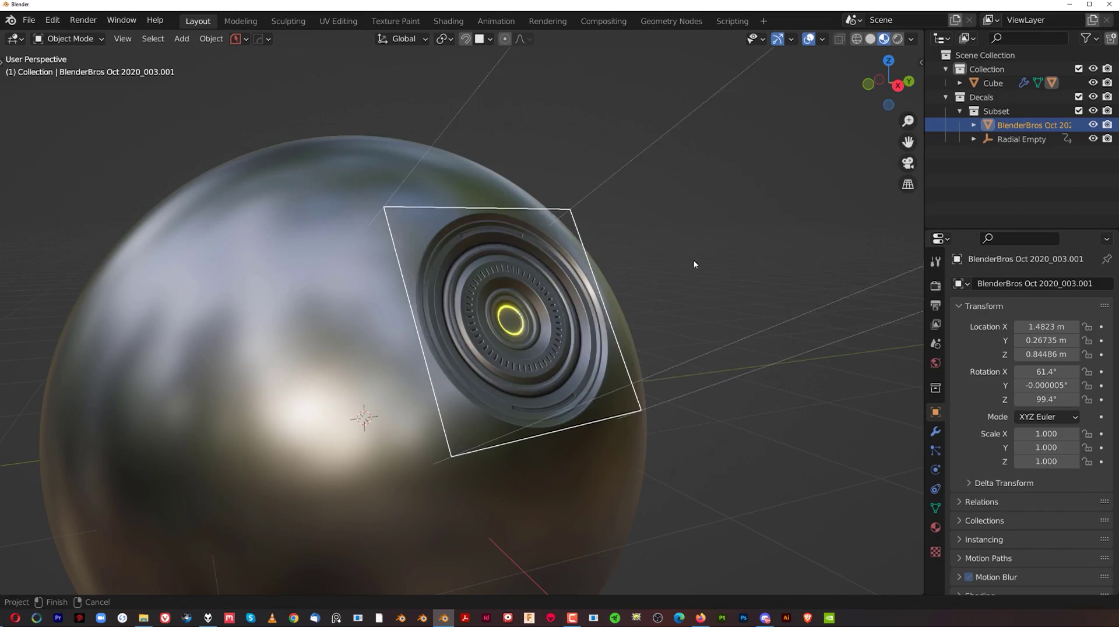
pyautogui.scroll(-3, 611, 345)
pyautogui.press('g')
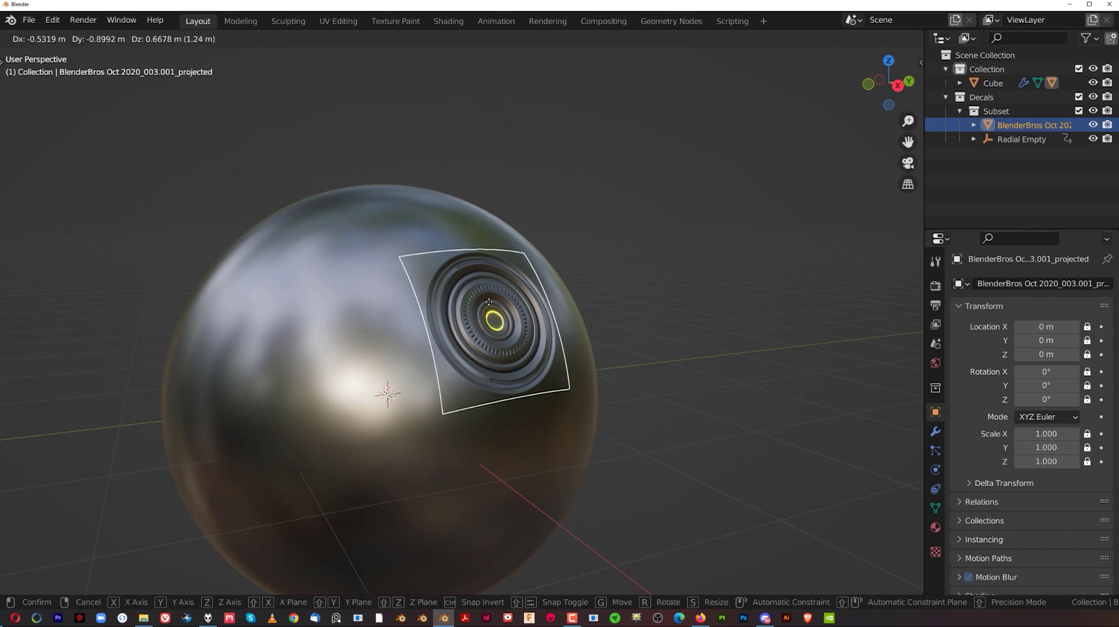
pyautogui.rightClick(224, 355)
pyautogui.scroll(-3, 656, 282)
pyautogui.scroll(5, 511, 352)
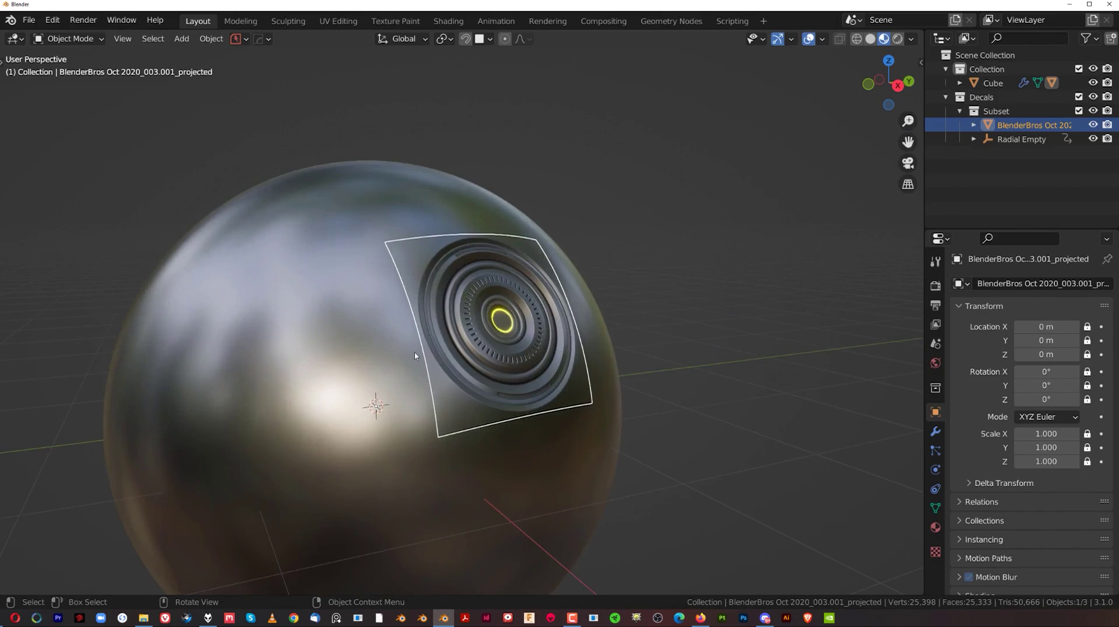
pyautogui.click(334, 309)
pyautogui.scroll(-3, 428, 347)
pyautogui.moveTo(428, 348); pyautogui.dragTo(515, 391, button='middle')
pyautogui.scroll(-3, 732, 392)
pyautogui.press('s')
pyautogui.rightClick(604, 379)
pyautogui.scroll(4, 604, 379)
pyautogui.press('g')
pyautogui.rightClick(624, 334)
pyautogui.moveTo(624, 335); pyautogui.dragTo(562, 311, button='middle')
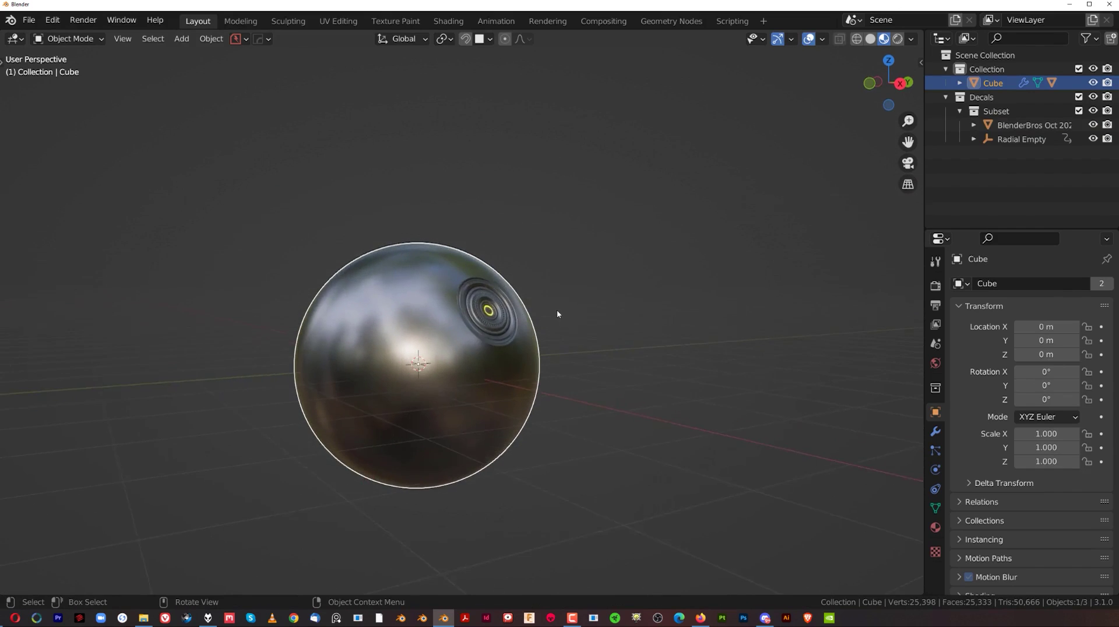
# - Set DECALmachine's default Texture Storage to Pack and look through the File options
pyautogui.scroll(-1, 565, 332)
pyautogui.press('n')
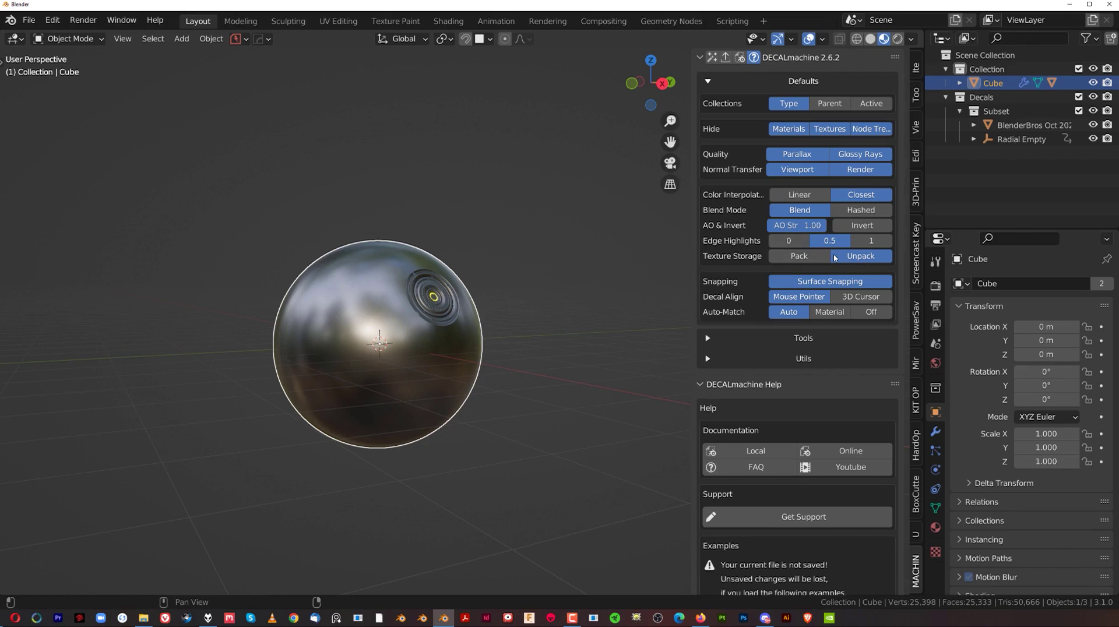
pyautogui.click(805, 260)
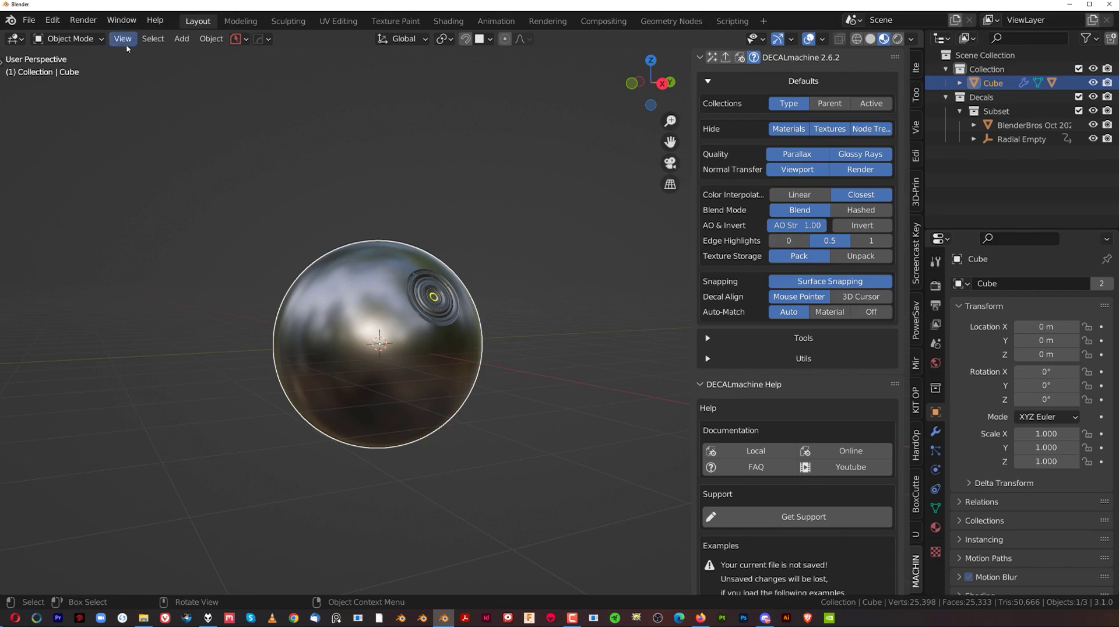
pyautogui.click(36, 24)
pyautogui.moveTo(92, 247)
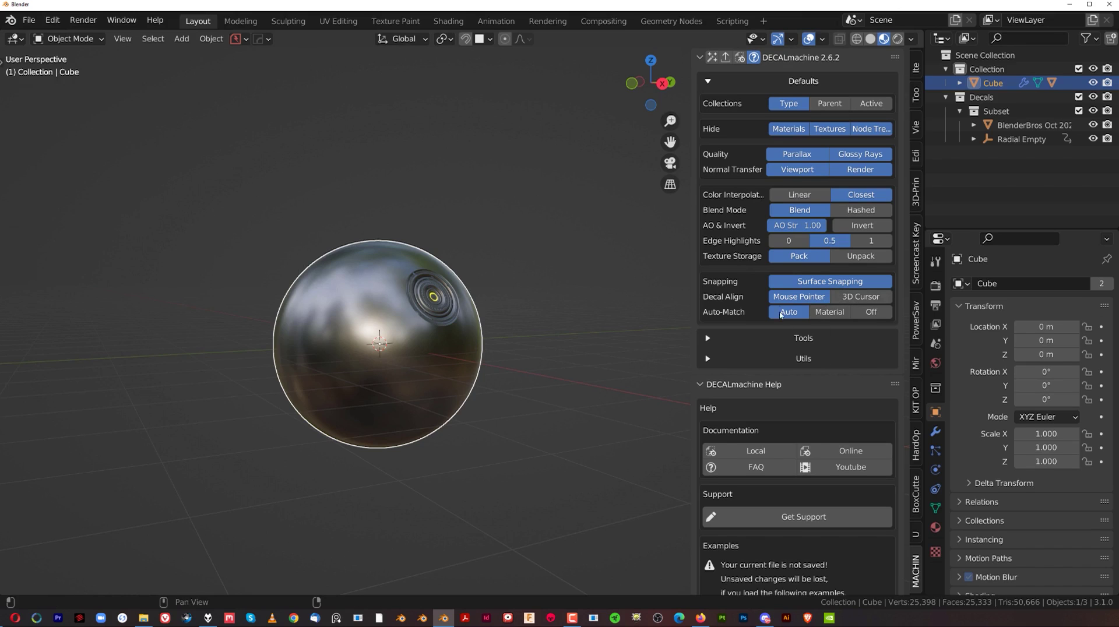
# - Examine the projected round decal on the sphere up close from several angles
pyautogui.scroll(5, 441, 359)
pyautogui.moveTo(400, 335); pyautogui.dragTo(473, 265, button='middle')
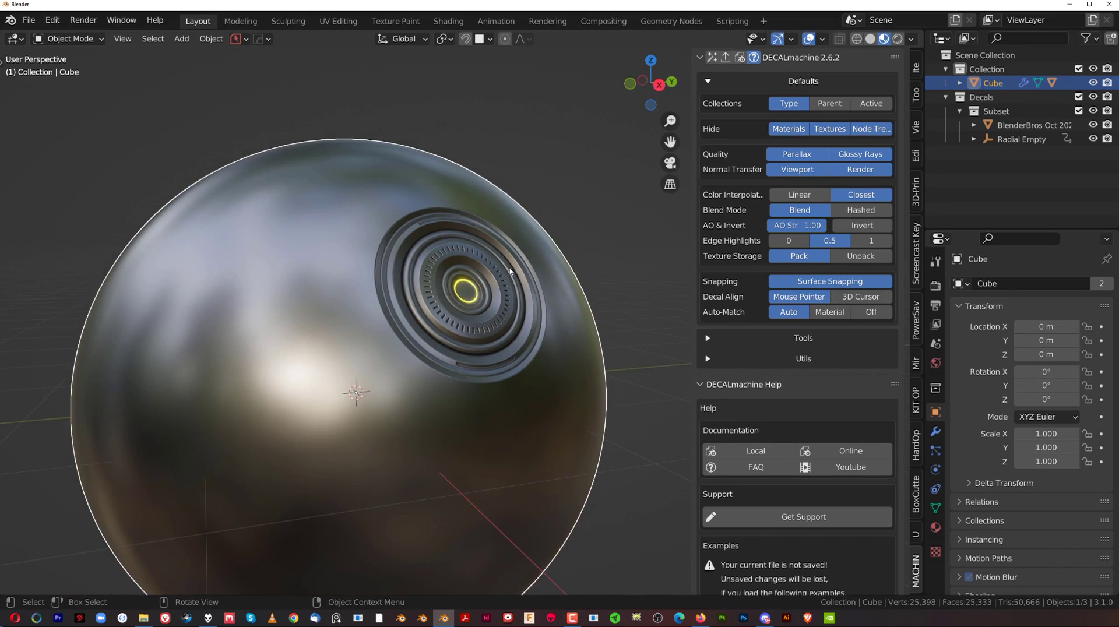
pyautogui.moveTo(511, 271); pyautogui.dragTo(403, 302, button='middle')
pyautogui.scroll(1, 411, 286)
pyautogui.click(451, 271)
pyautogui.scroll(-1, 454, 270)
pyautogui.moveTo(480, 259); pyautogui.dragTo(593, 344, button='middle')
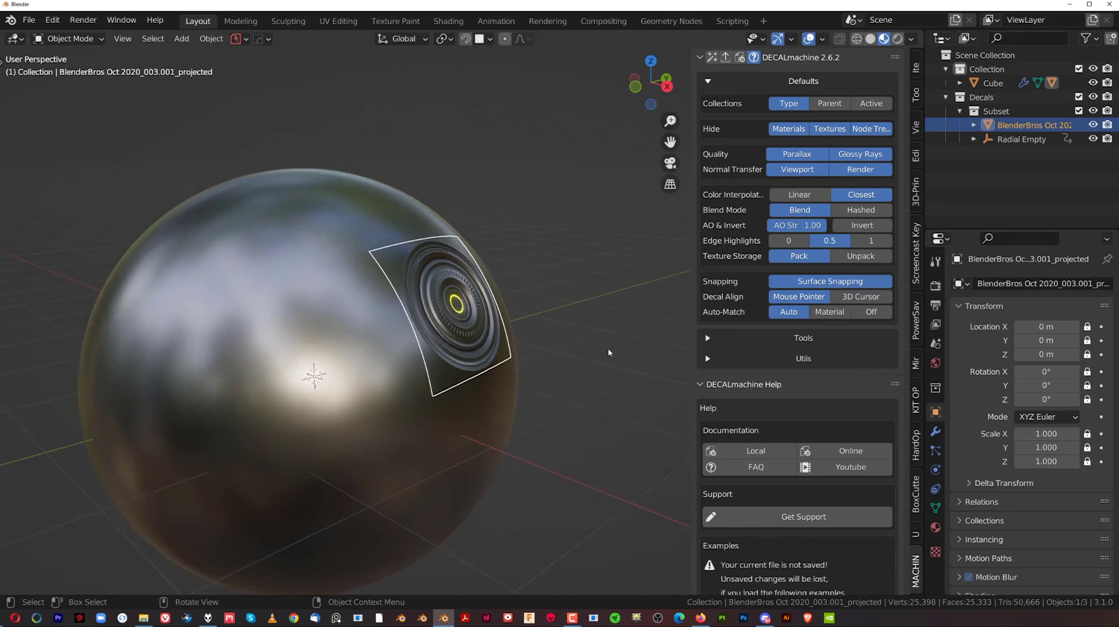
pyautogui.scroll(-1, 593, 347)
pyautogui.press('KP_Decimal')
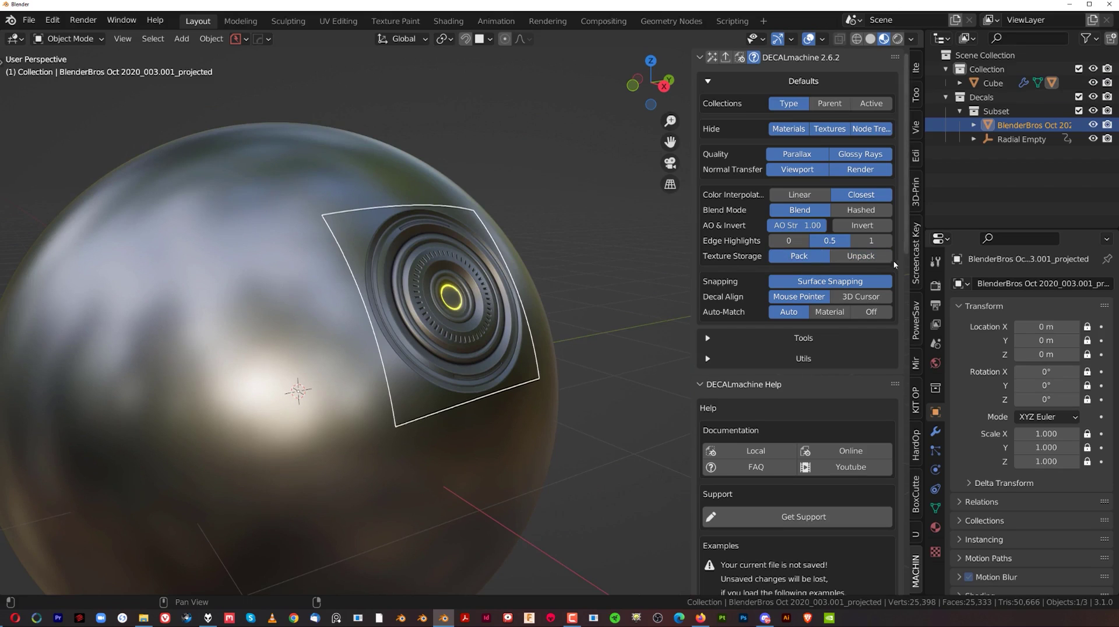
pyautogui.press('n')
pyautogui.scroll(-4, 654, 283)
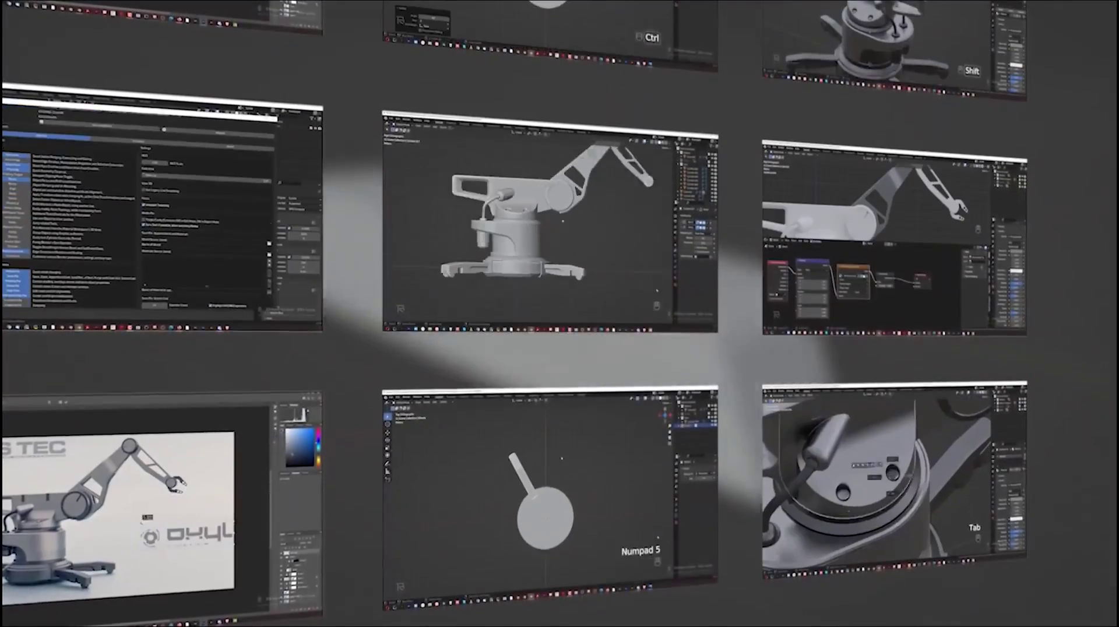
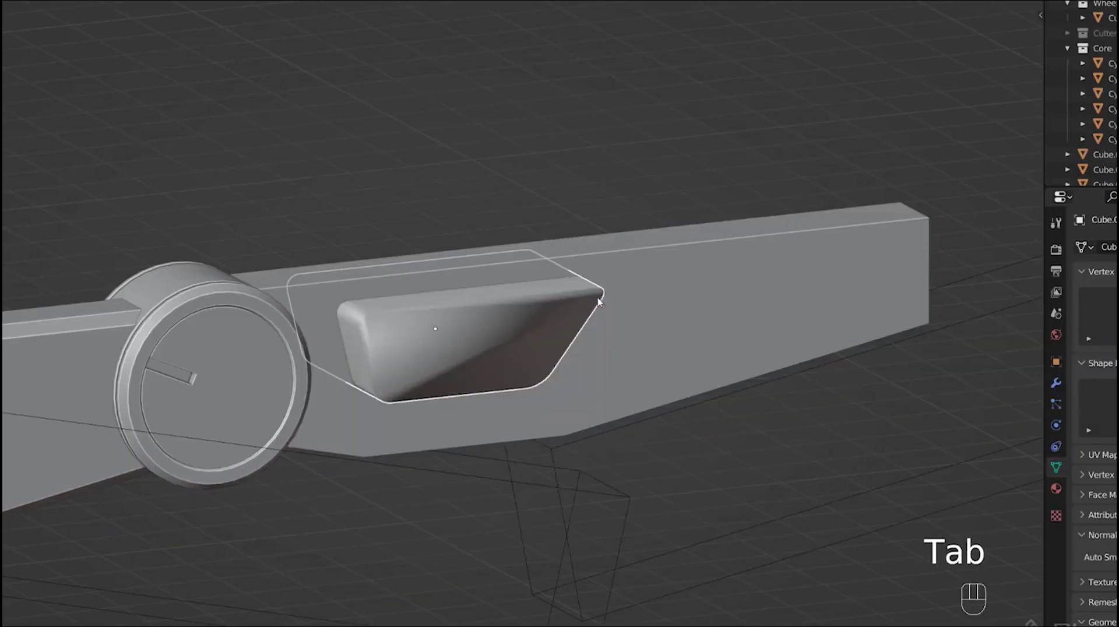
# - Subtract the rounded trapezoidal block from the long arm plate with a Boolean difference
pyautogui.keyDown('shift'); pyautogui.click(697, 298); pyautogui.keyUp('shift')
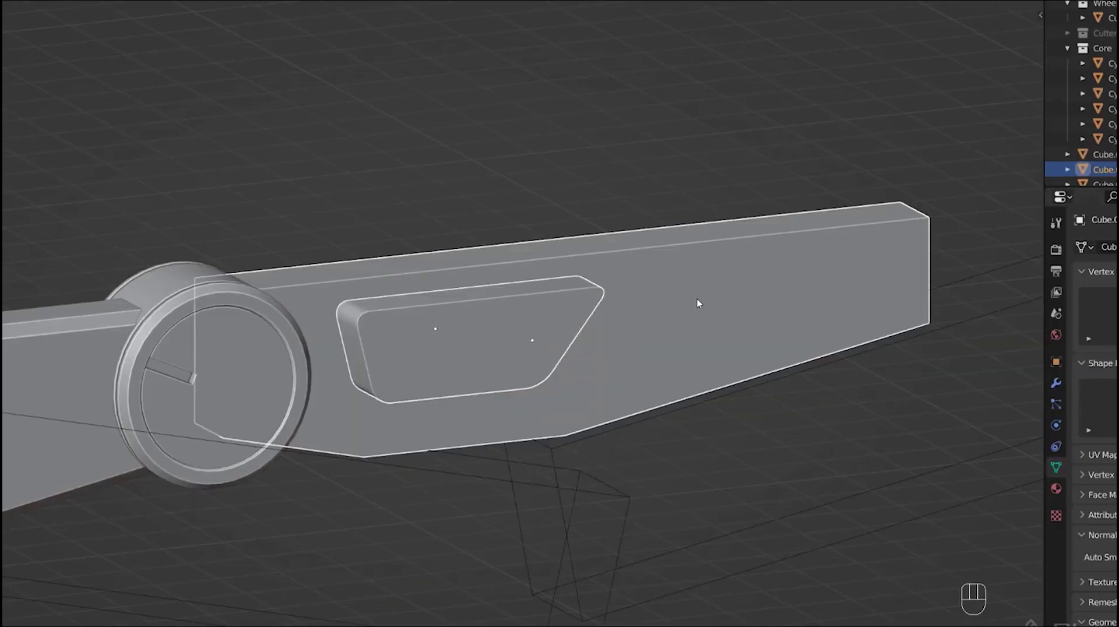
pyautogui.press('ctrl+KP_Subtract')
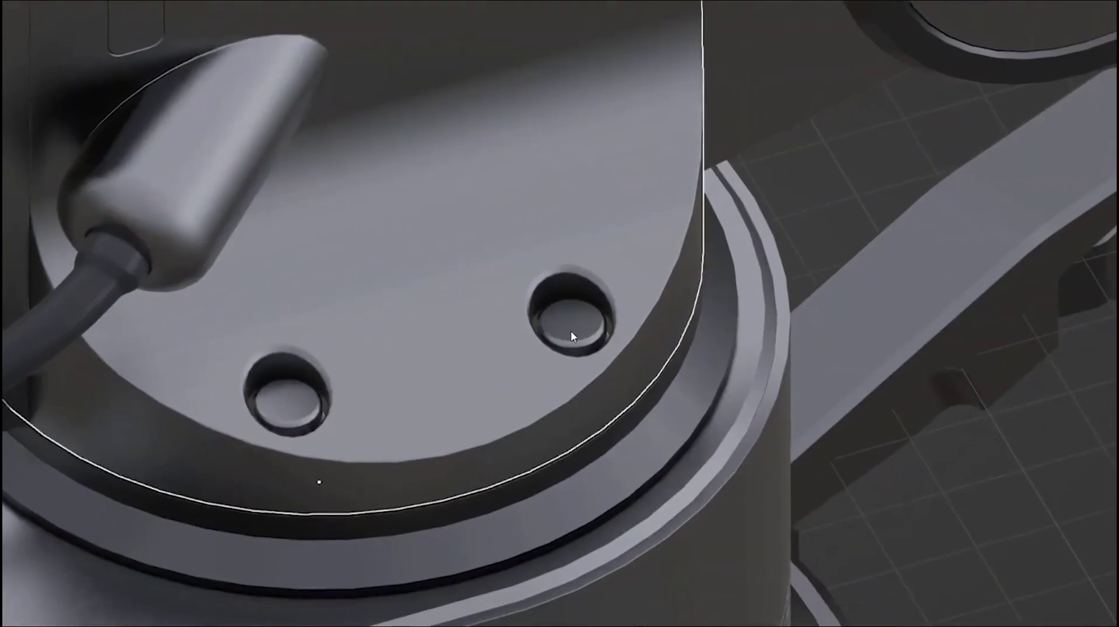
pyautogui.press('Tab')
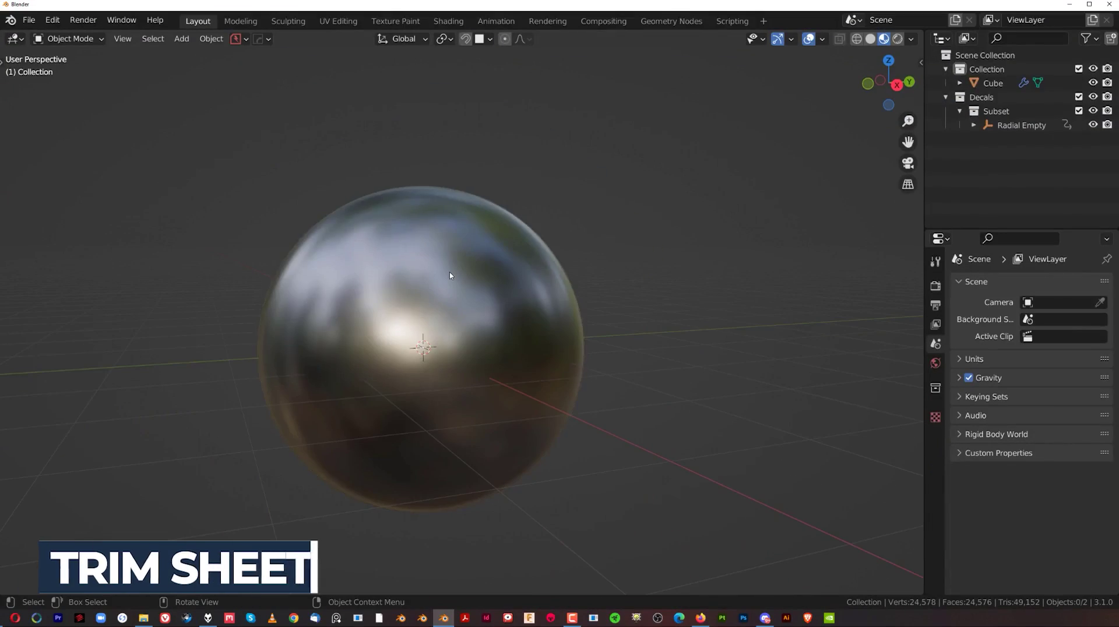
# - Enter Edit Mode on the sphere and select one horizontal face loop above its middle
pyautogui.click(449, 272)
pyautogui.press('Tab')
pyautogui.scroll(3, 449, 272)
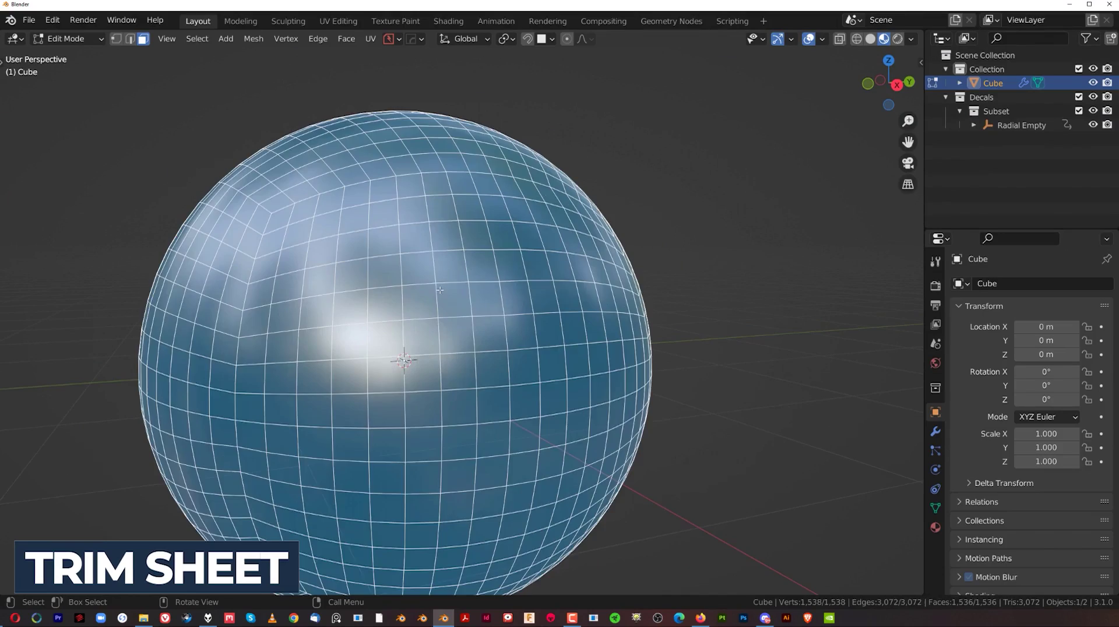
pyautogui.click(455, 294)
pyautogui.keyDown('alt'); pyautogui.click(443, 302); pyautogui.keyUp('alt')
pyautogui.moveTo(475, 321); pyautogui.dragTo(527, 308, button='middle')
pyautogui.scroll(-2, 354, 194)
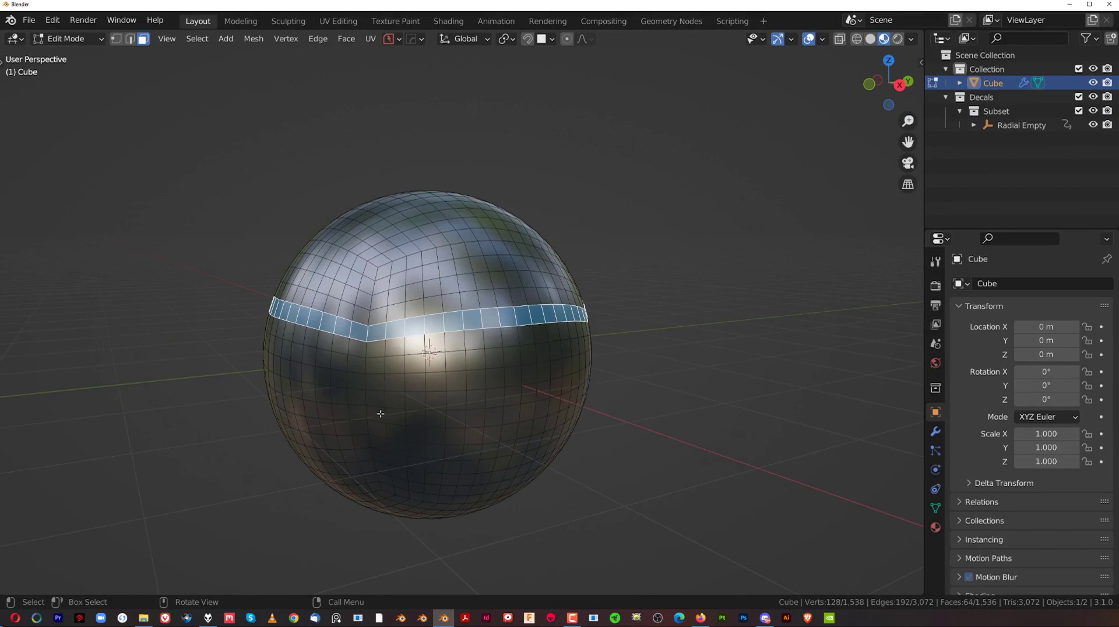
# - Select two adjacent vertical face loops running around the sphere
pyautogui.scroll(2, 520, 387)
pyautogui.moveTo(571, 341); pyautogui.dragTo(558, 359, button='middle')
pyautogui.keyDown('alt'); pyautogui.click(457, 281); pyautogui.keyUp('alt')
pyautogui.keyDown('alt'); pyautogui.keyDown('shift'); pyautogui.click(474, 280); pyautogui.keyUp('shift'); pyautogui.keyUp('alt')
pyautogui.scroll(2, 558, 358)
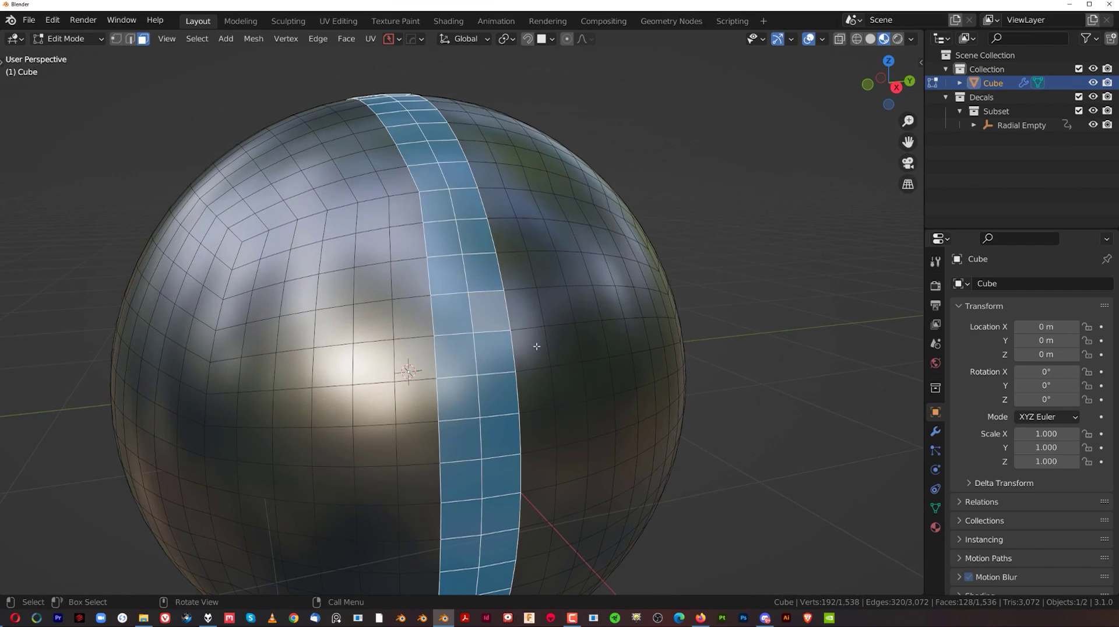
pyautogui.scroll(-2, 535, 375)
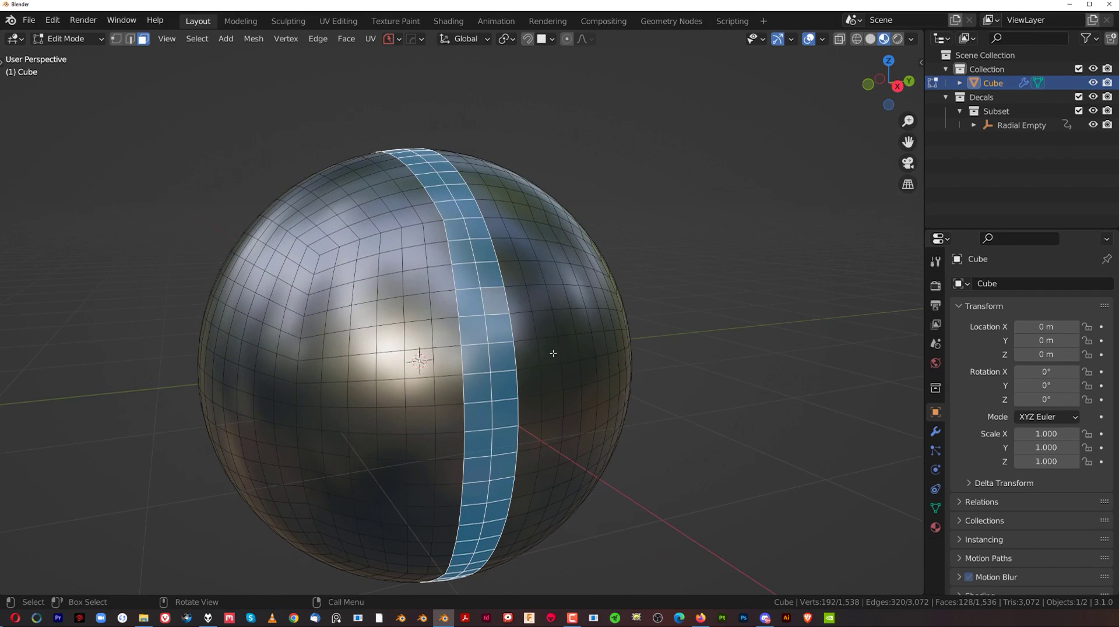
pyautogui.moveTo(547, 334); pyautogui.dragTo(567, 332, button='middle')
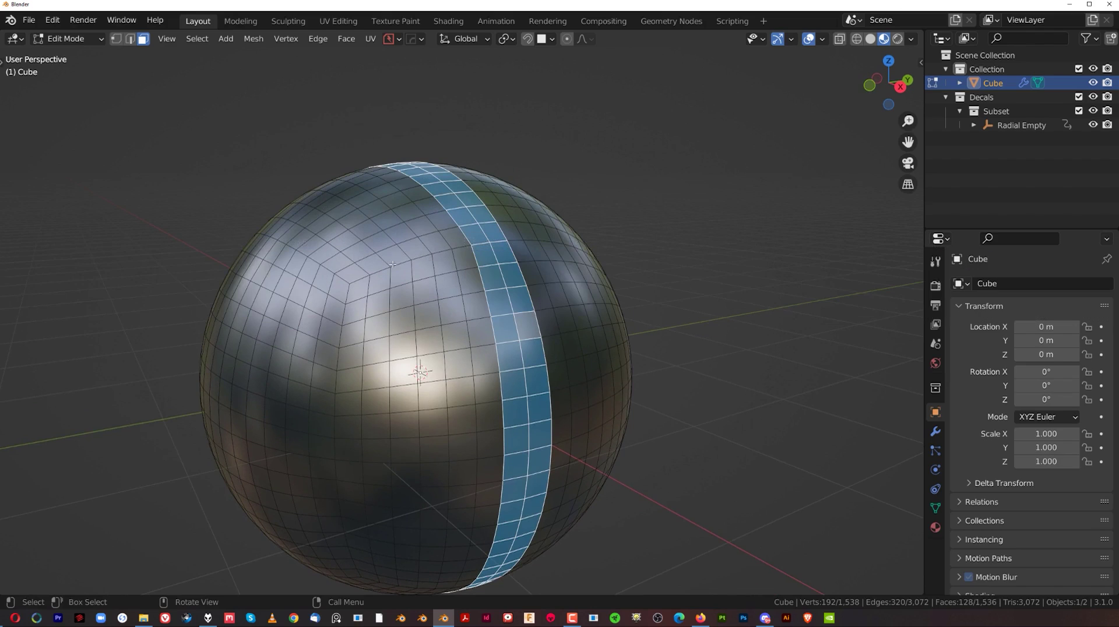
# - Unwrap the selected double face loop to trim 015 of the BB Trim 4 sheet with Auto fit
pyautogui.press('d')
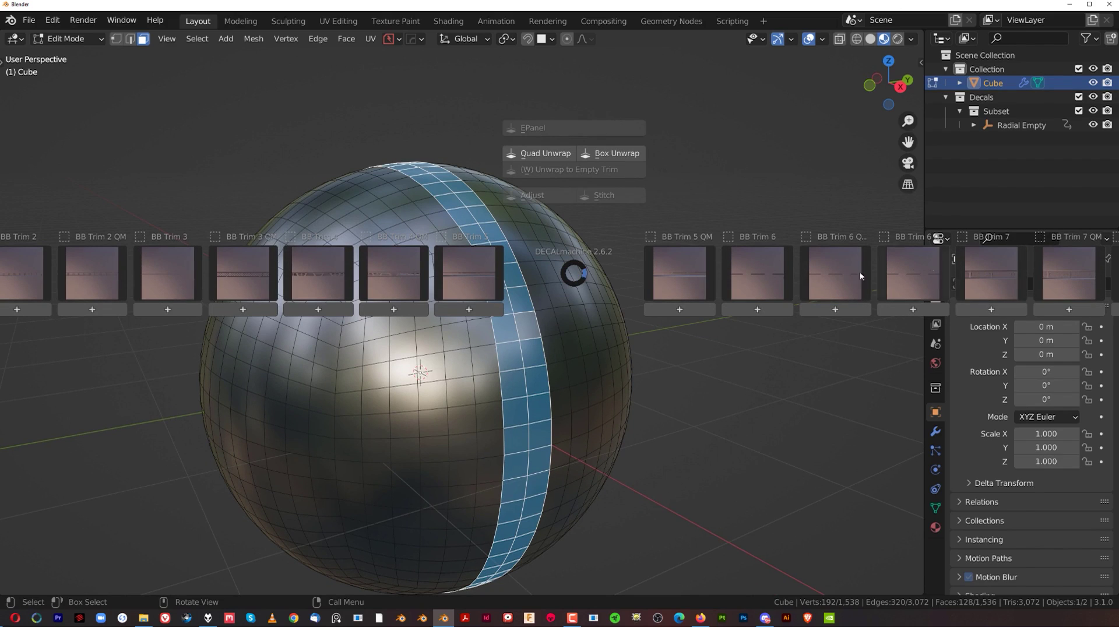
pyautogui.click(255, 272)
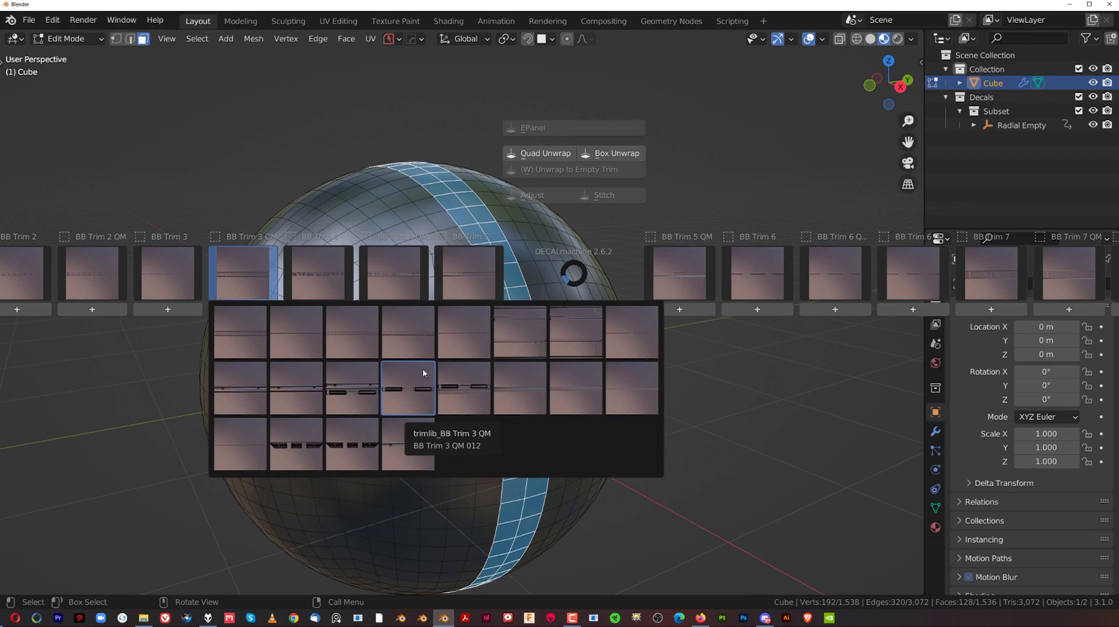
pyautogui.click(422, 382)
pyautogui.click(335, 281)
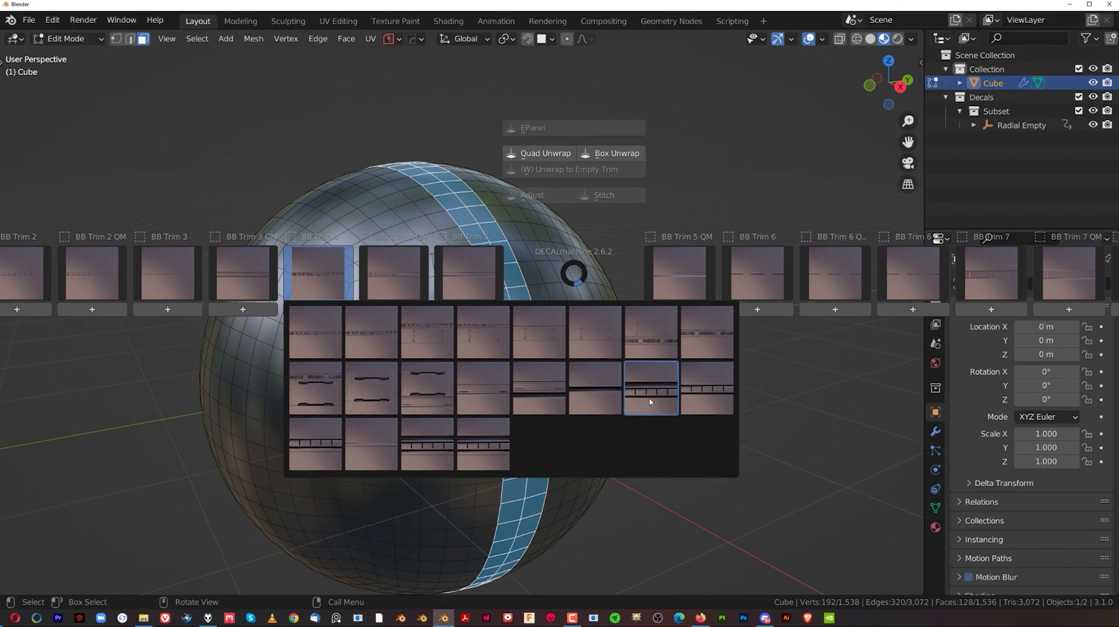
pyautogui.click(651, 399)
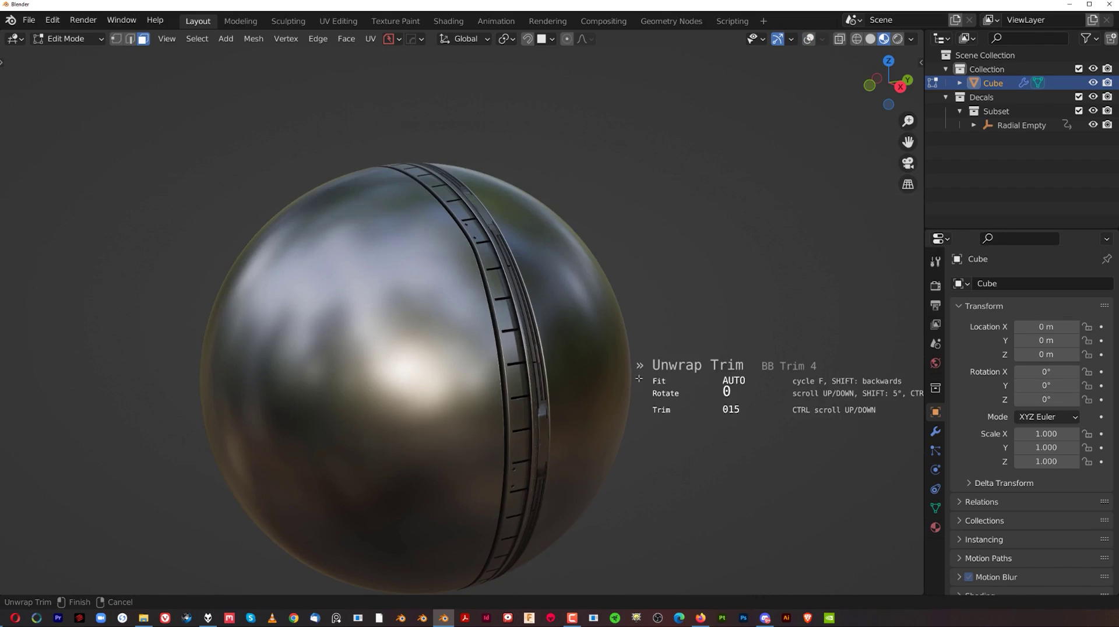
pyautogui.click(639, 378)
pyautogui.moveTo(641, 376); pyautogui.dragTo(554, 333, button='middle')
# - Adjust the strip's trim with Auto fit and cycle through BB Trim 4 to another ladder-like trim
pyautogui.press('d')
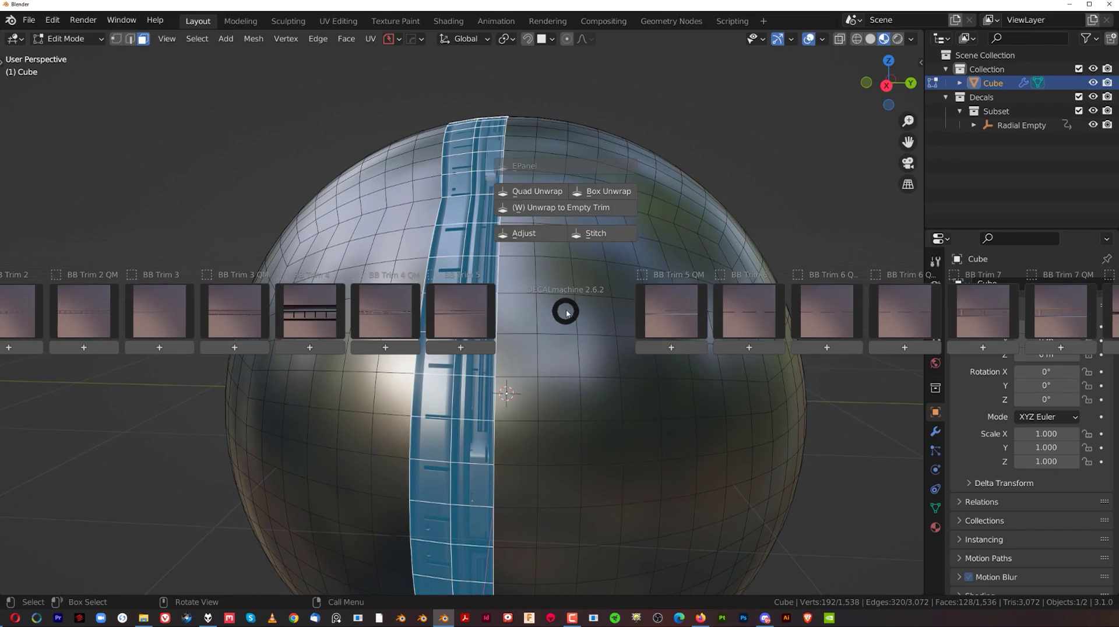
pyautogui.click(525, 233)
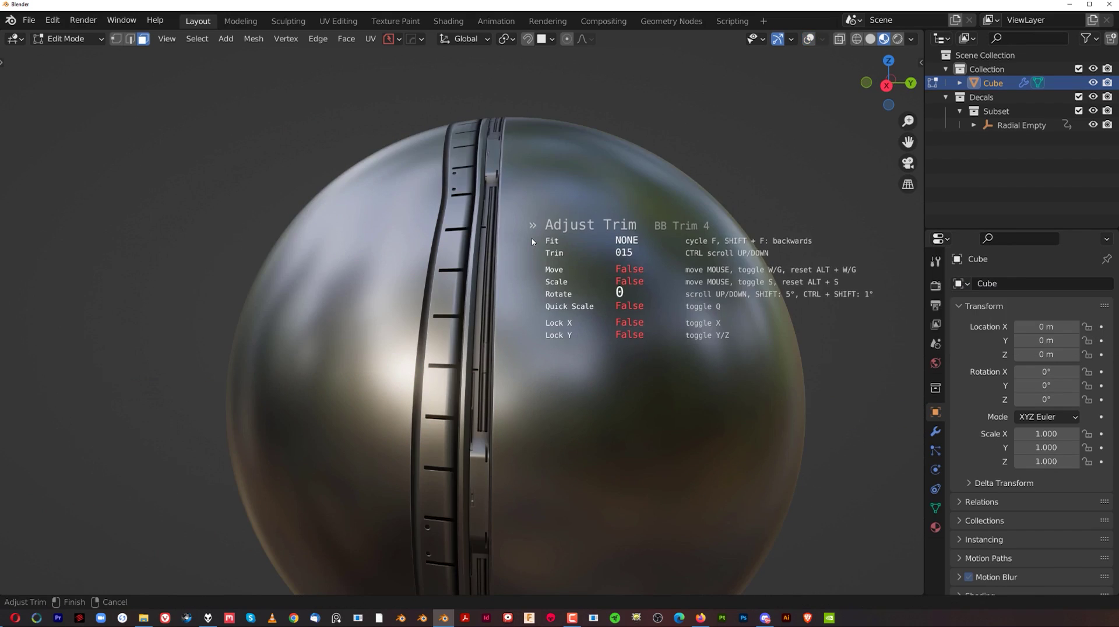
pyautogui.press('f')
pyautogui.keyDown('ctrl'); pyautogui.scroll(-3, 532, 243); pyautogui.keyUp('ctrl')
pyautogui.keyDown('ctrl'); pyautogui.scroll(13, 532, 245); pyautogui.keyUp('ctrl')
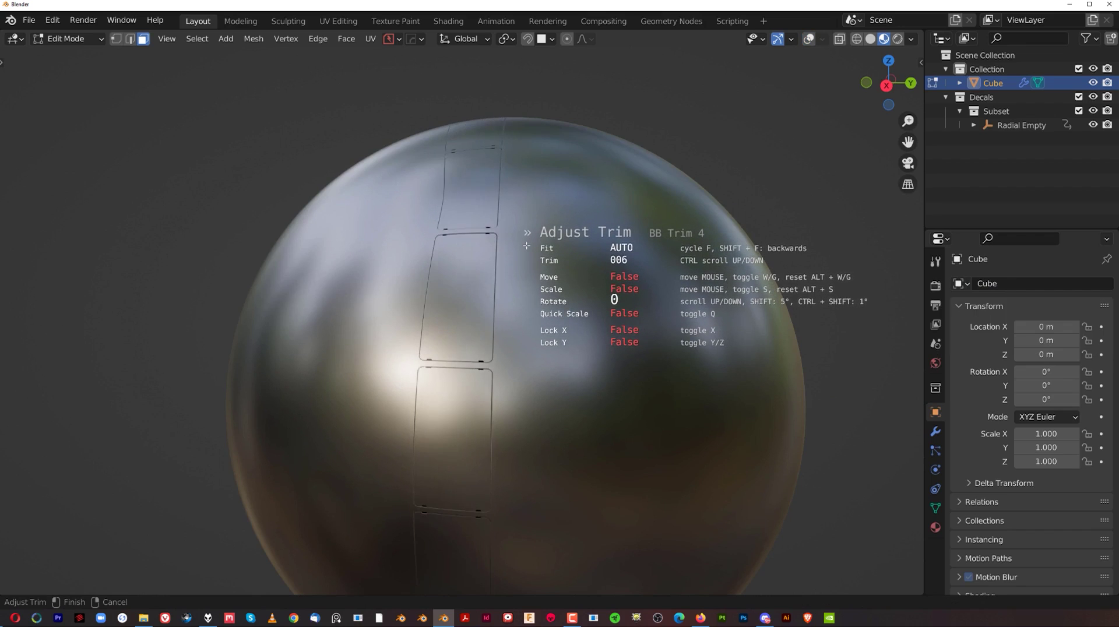
pyautogui.keyDown('ctrl'); pyautogui.scroll(-2, 526, 246); pyautogui.keyUp('ctrl')
pyautogui.keyDown('ctrl'); pyautogui.scroll(-3, 526, 246); pyautogui.keyUp('ctrl')
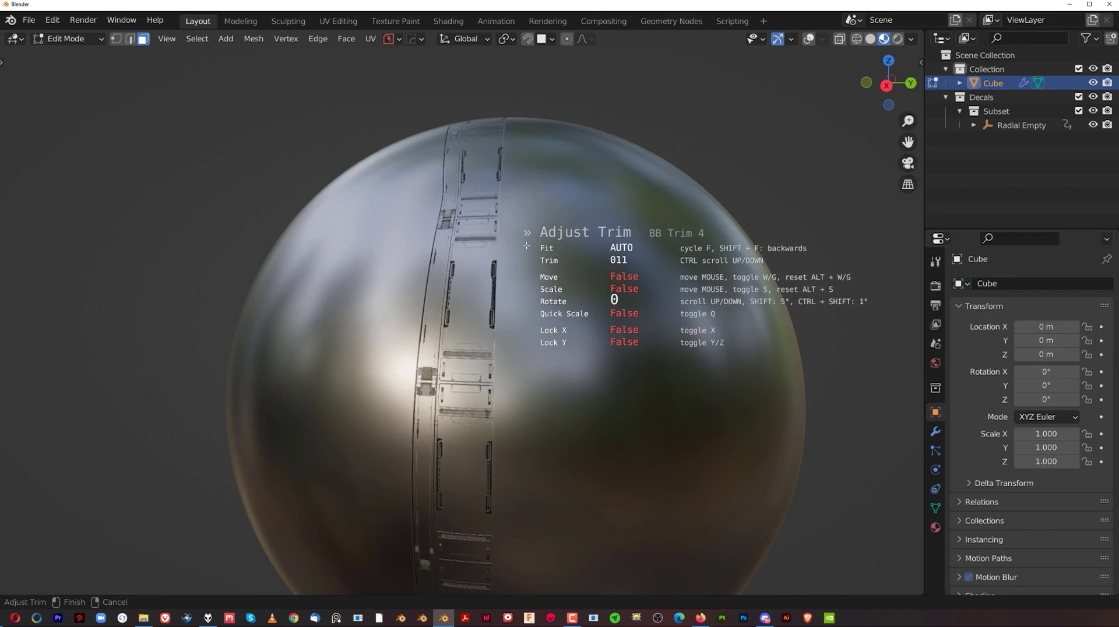
pyautogui.keyDown('ctrl'); pyautogui.scroll(-2, 526, 246); pyautogui.keyUp('ctrl')
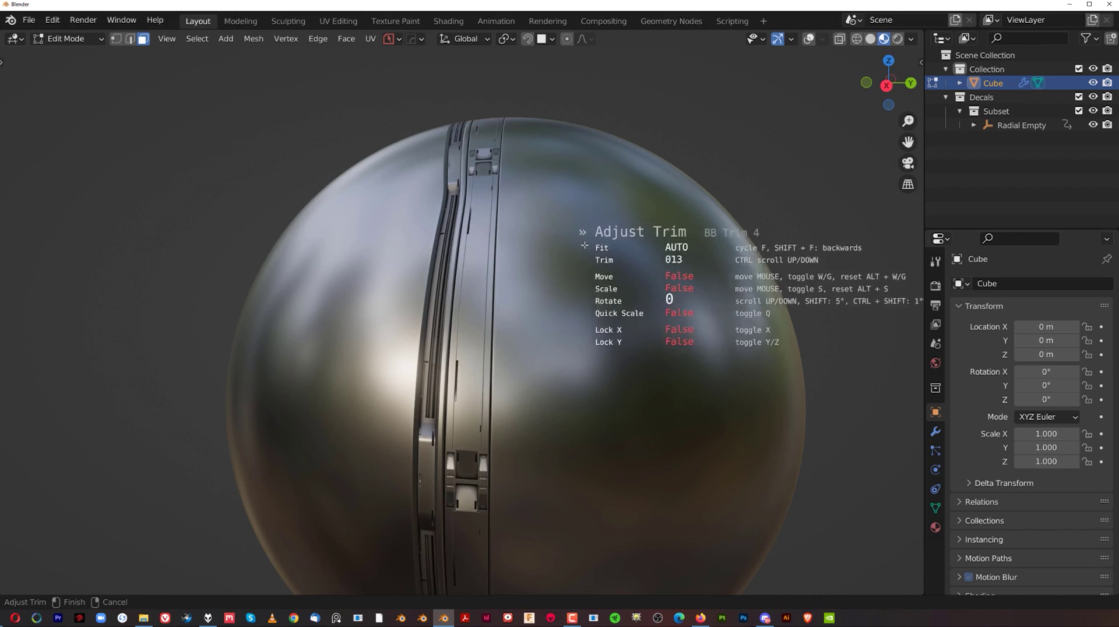
pyautogui.keyDown('ctrl'); pyautogui.scroll(-4, 503, 256); pyautogui.keyUp('ctrl')
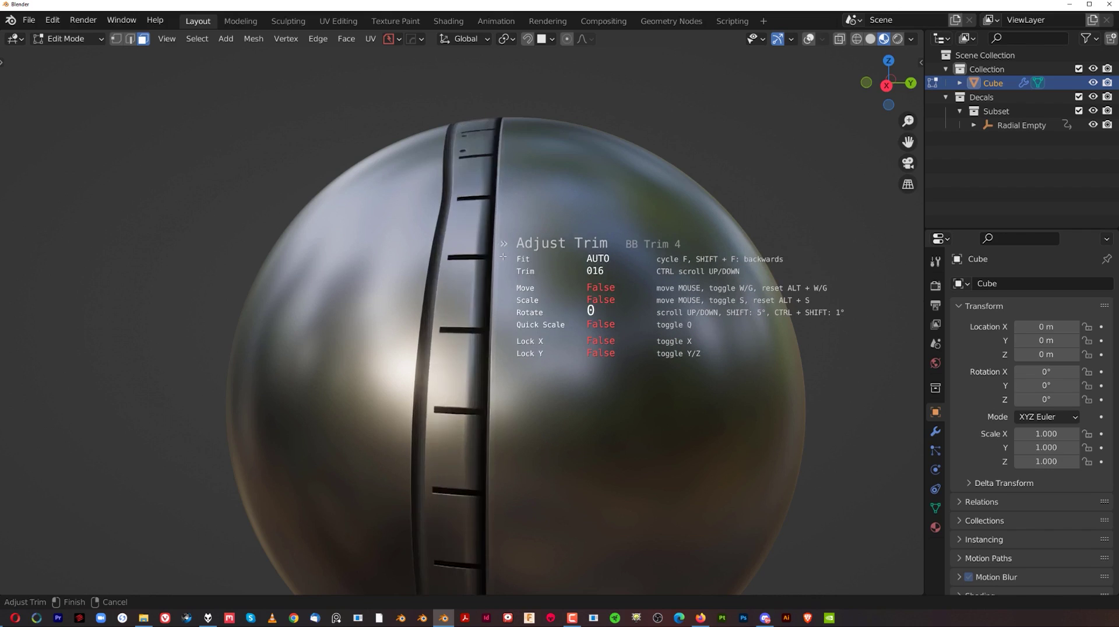
pyautogui.click(503, 256)
# - Unwrap the selected double vertical face loop to trim 017 of the BB Trim 6 sheet with Auto fit
pyautogui.press('d')
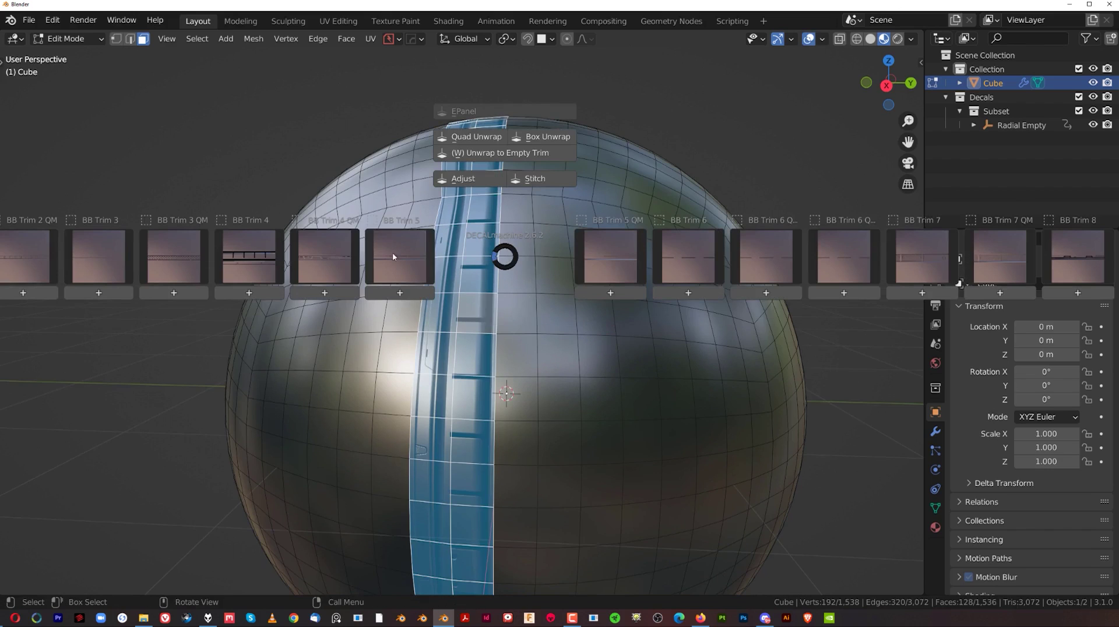
pyautogui.click(266, 257)
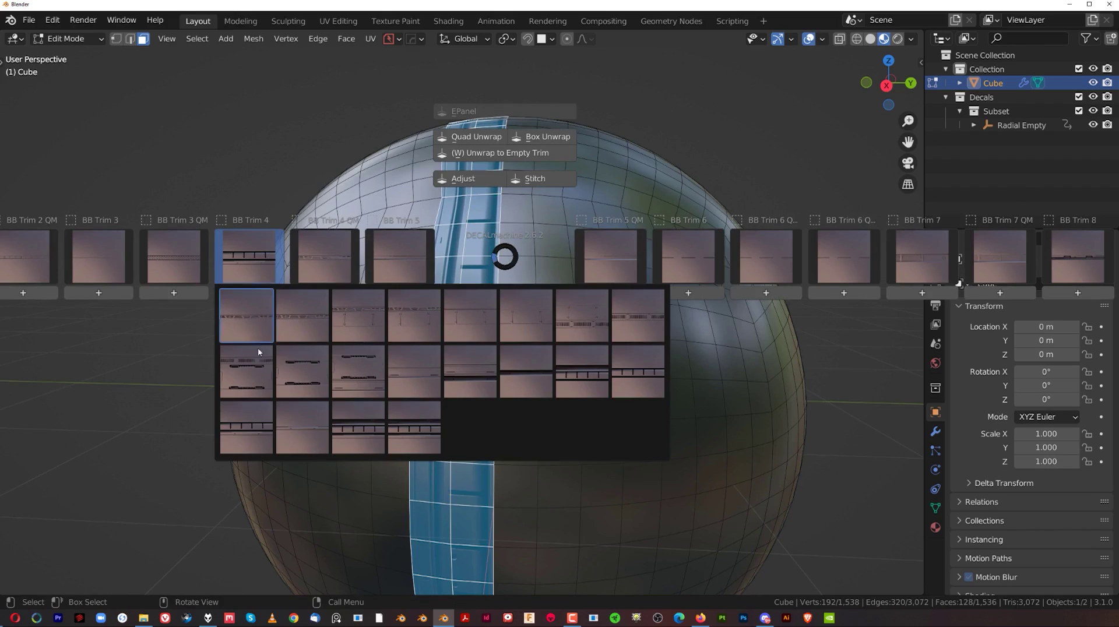
pyautogui.click(683, 263)
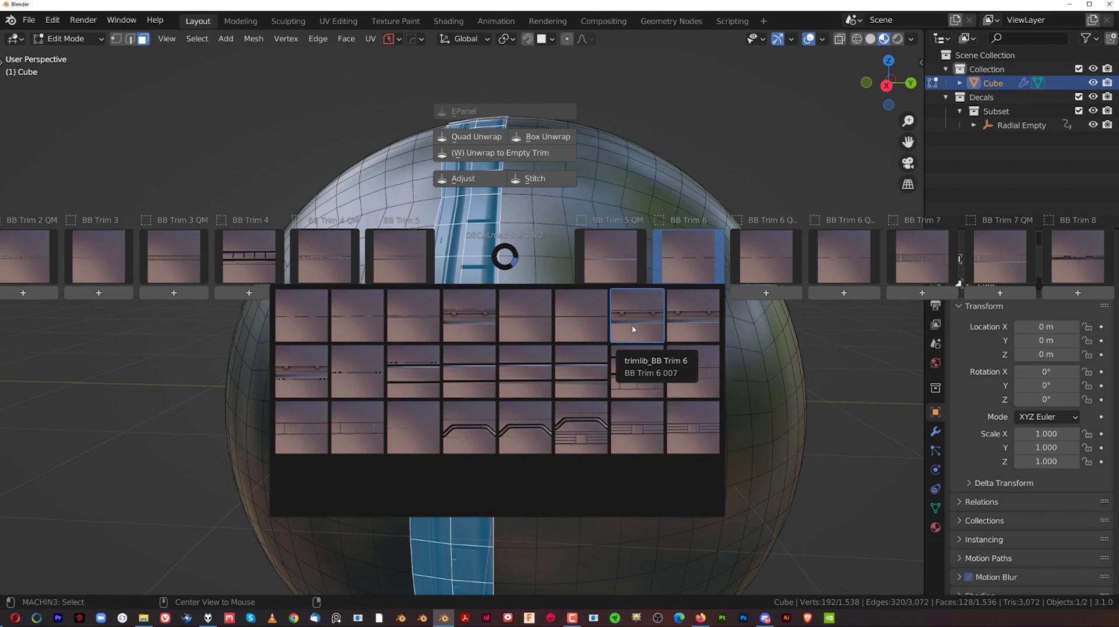
pyautogui.click(632, 324)
pyautogui.keyDown('ctrl'); pyautogui.scroll(8, 632, 324); pyautogui.keyUp('ctrl')
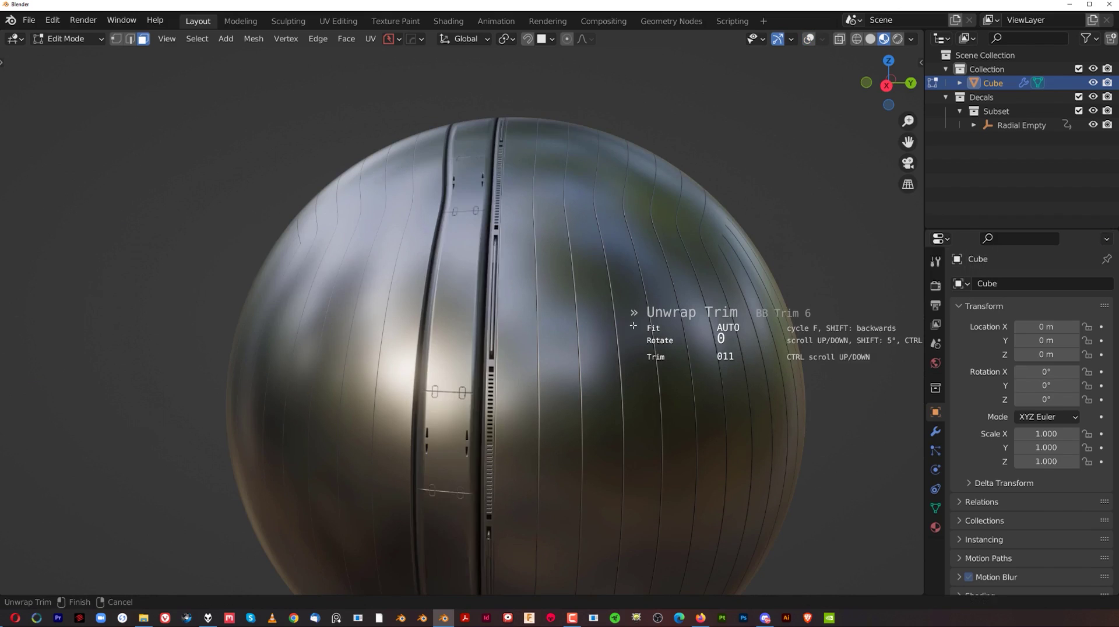
pyautogui.keyDown('ctrl'); pyautogui.scroll(2, 632, 325); pyautogui.keyUp('ctrl')
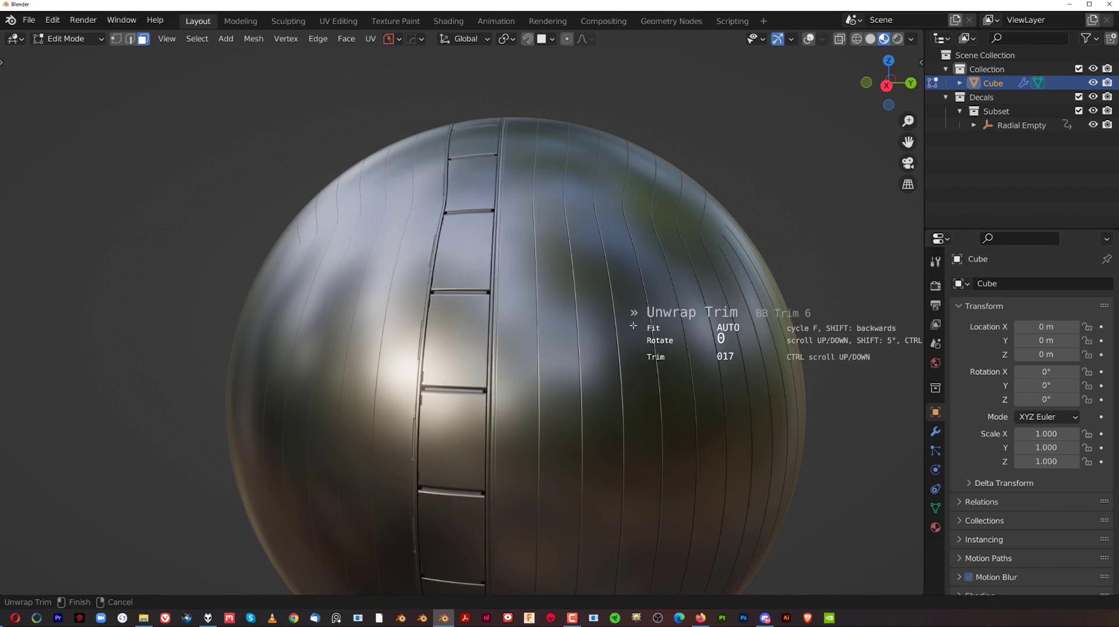
pyautogui.click(632, 325)
# - Return to face selection and reselect the two adjacent vertical face loops that carry the ladder-like trim
pyautogui.scroll(6, 581, 319)
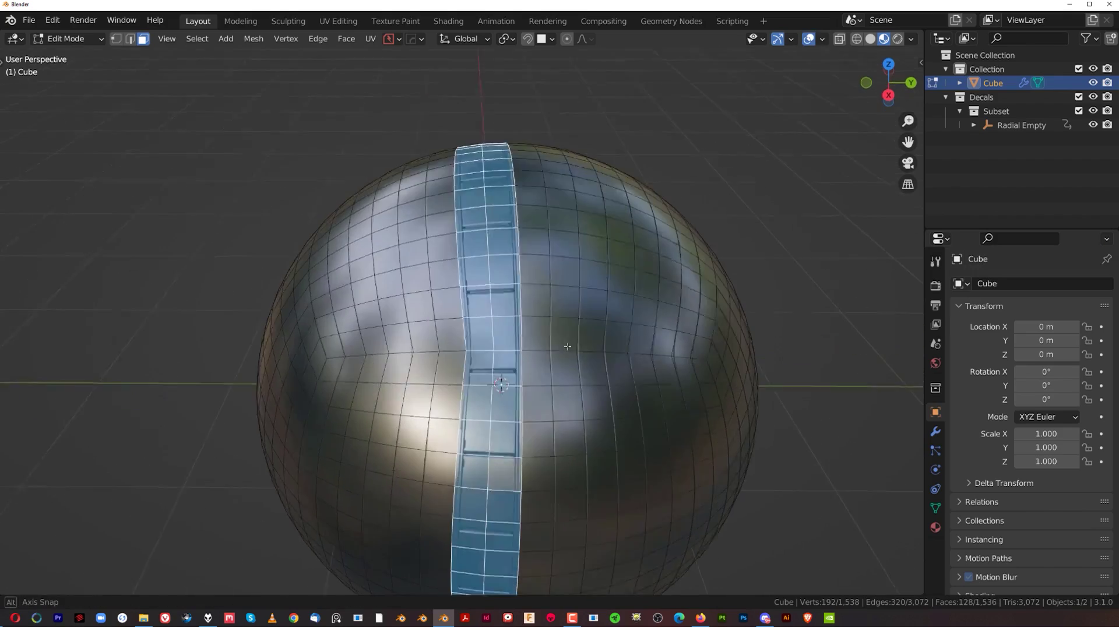
pyautogui.scroll(3, 444, 321)
pyautogui.press('1')
pyautogui.scroll(2, 404, 290)
pyautogui.scroll(-5, 392, 278)
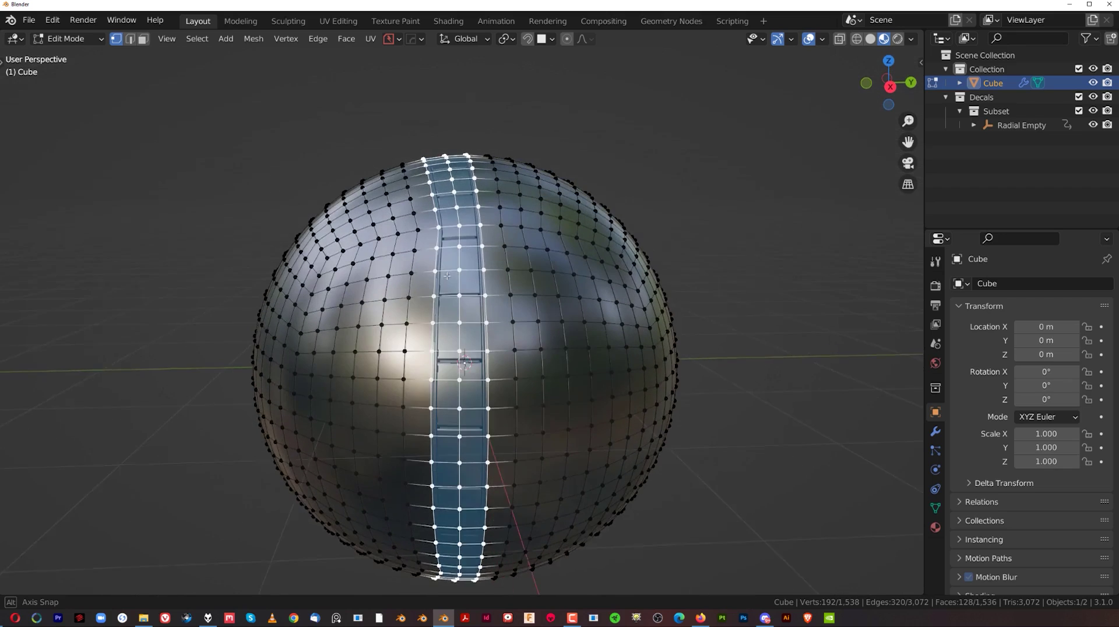
pyautogui.scroll(1, 488, 287)
pyautogui.click(543, 280)
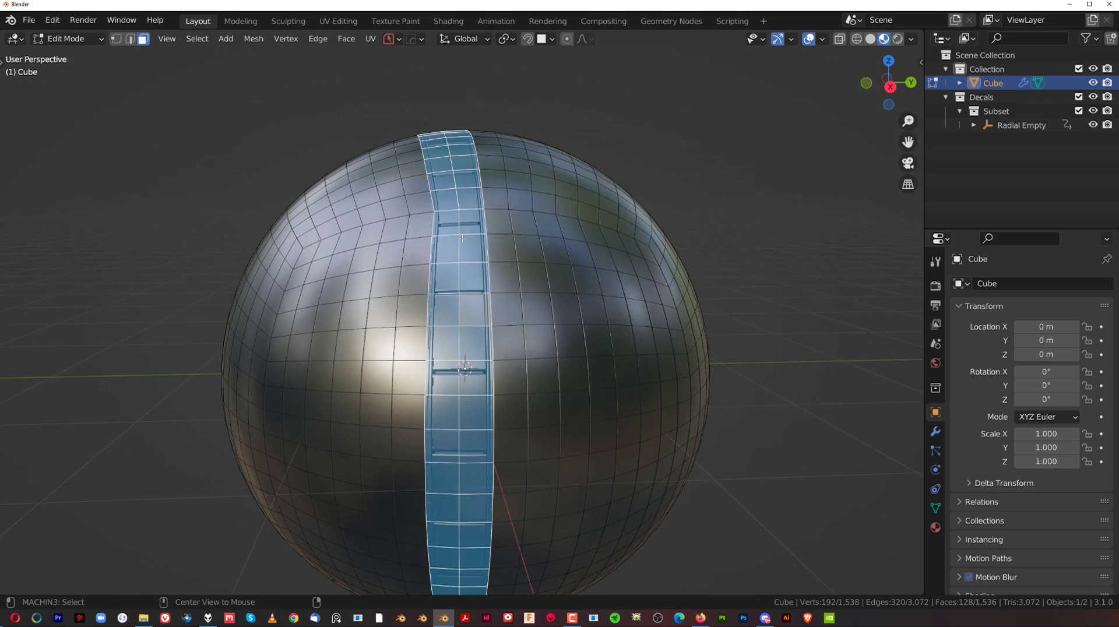
pyautogui.keyDown('alt'); pyautogui.click(436, 239); pyautogui.keyUp('alt')
pyautogui.keyDown('alt'); pyautogui.keyDown('shift'); pyautogui.click(448, 233); pyautogui.keyUp('shift'); pyautogui.keyUp('alt')
pyautogui.moveTo(448, 233)
pyautogui.mouseDown(button='middle')
pyautogui.moveTo(482, 280)
pyautogui.moveTo(450, 250)
pyautogui.mouseUp(button='middle')
pyautogui.moveTo(395, 276); pyautogui.dragTo(428, 279, button='middle')
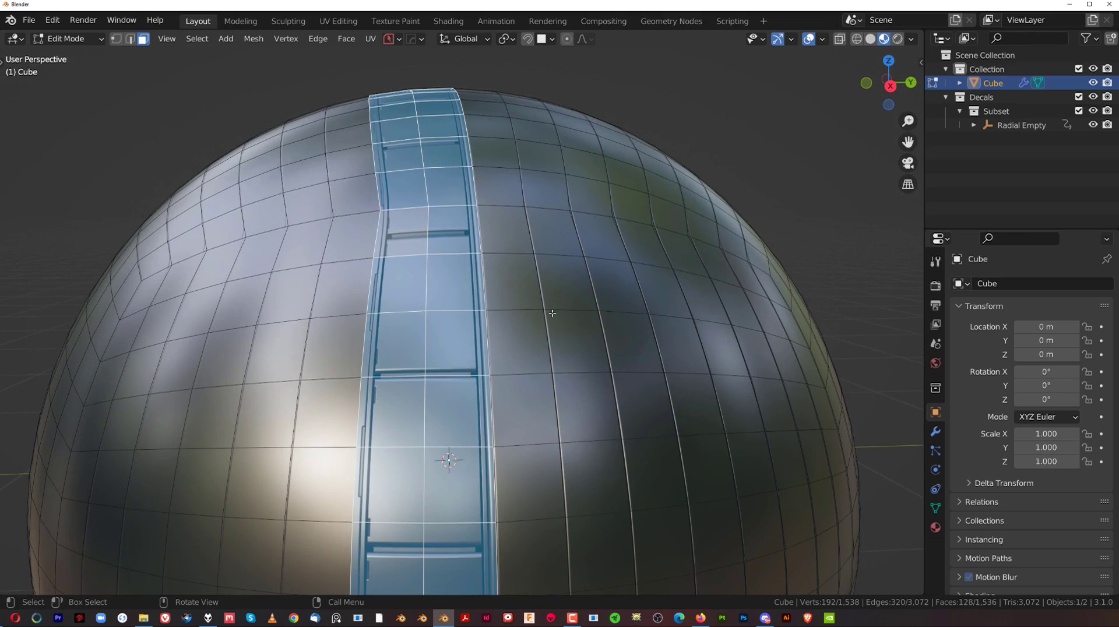
# - Apply Quad Unwrap to the selected double vertical face loop and deselect the strip
pyautogui.press('Escape')
pyautogui.hotkey('alt', 'd')
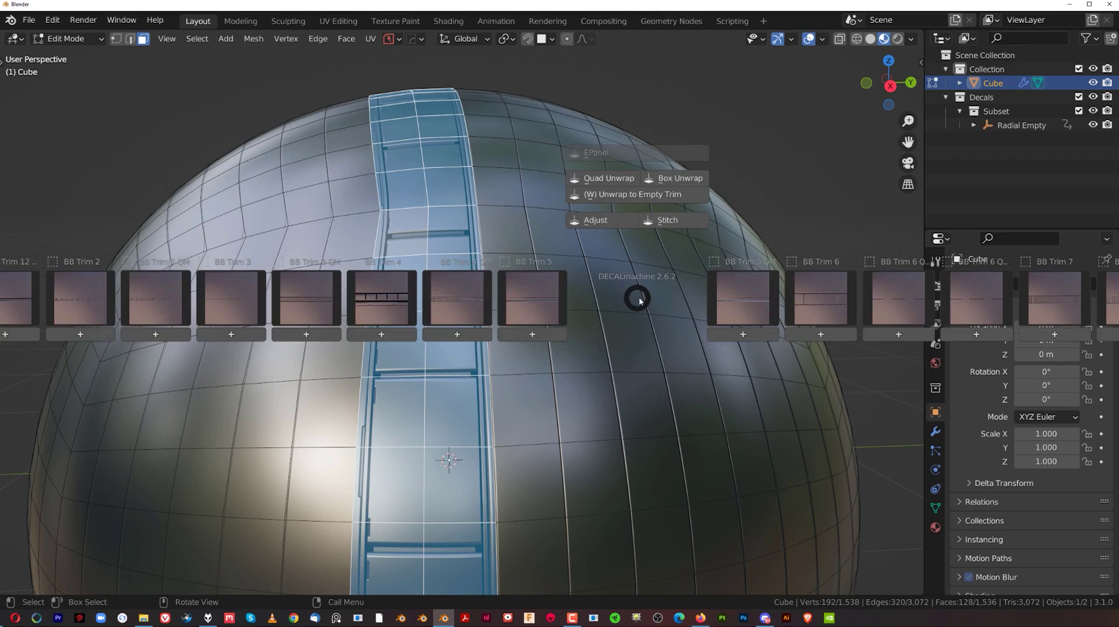
pyautogui.click(608, 178)
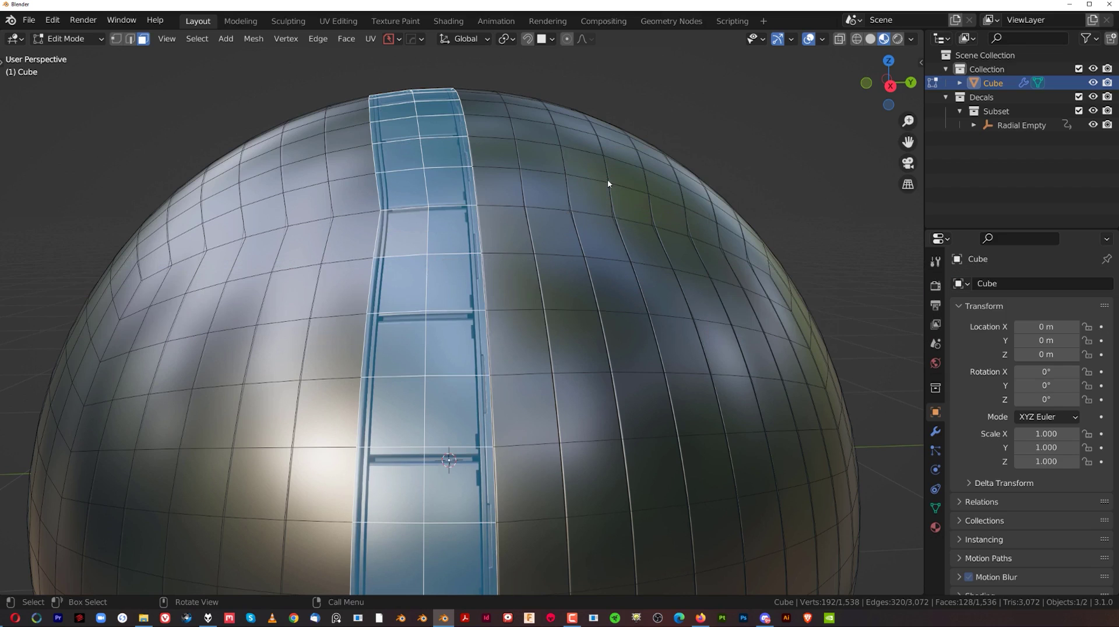
pyautogui.click(608, 181)
# - Examine the re-unwrapped ladder trim up close, especially its rungs and edges along the strip
pyautogui.moveTo(455, 315)
pyautogui.mouseDown(button='middle')
pyautogui.moveTo(461, 302)
pyautogui.moveTo(457, 337)
pyautogui.moveTo(463, 318)
pyautogui.mouseUp(button='middle')
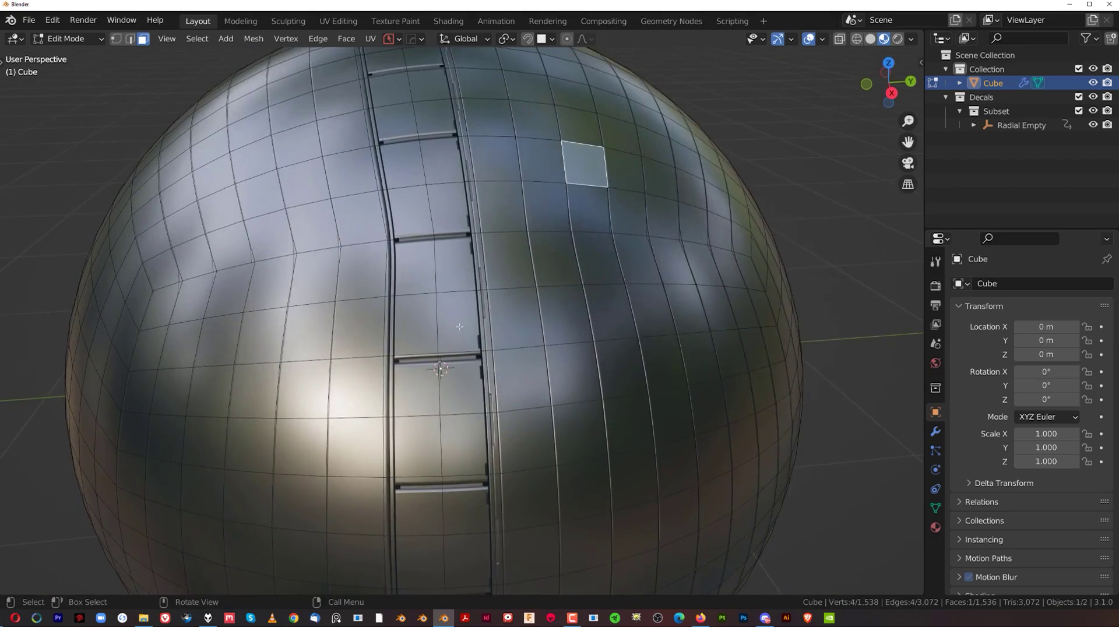
pyautogui.scroll(3, 502, 282)
pyautogui.scroll(-5, 504, 281)
pyautogui.scroll(2, 432, 402)
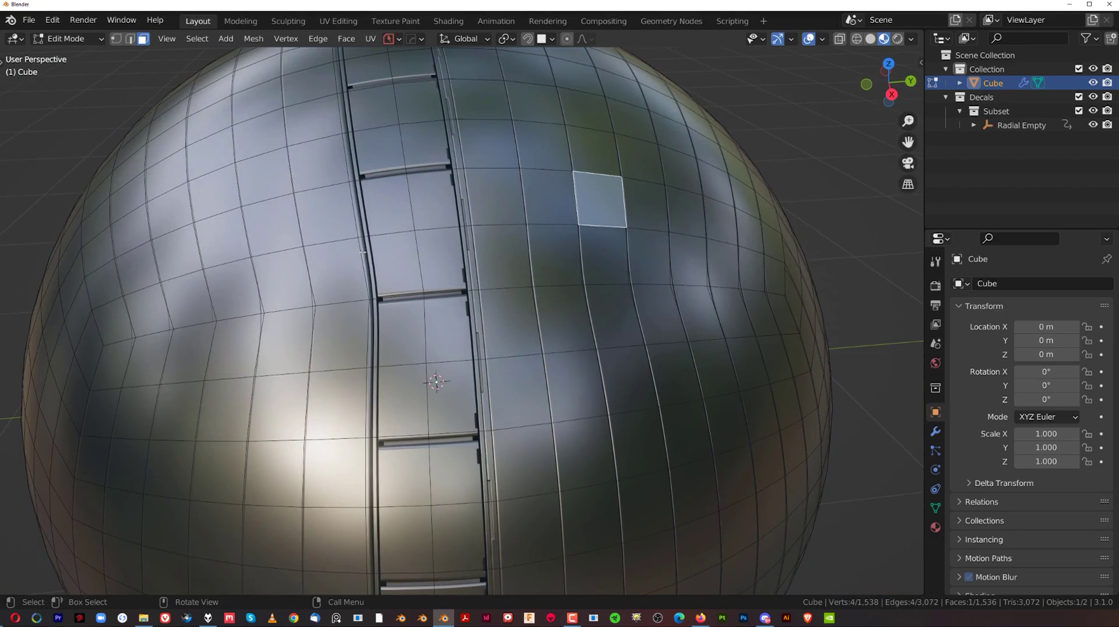
pyautogui.scroll(-5, 376, 308)
pyautogui.scroll(6, 402, 291)
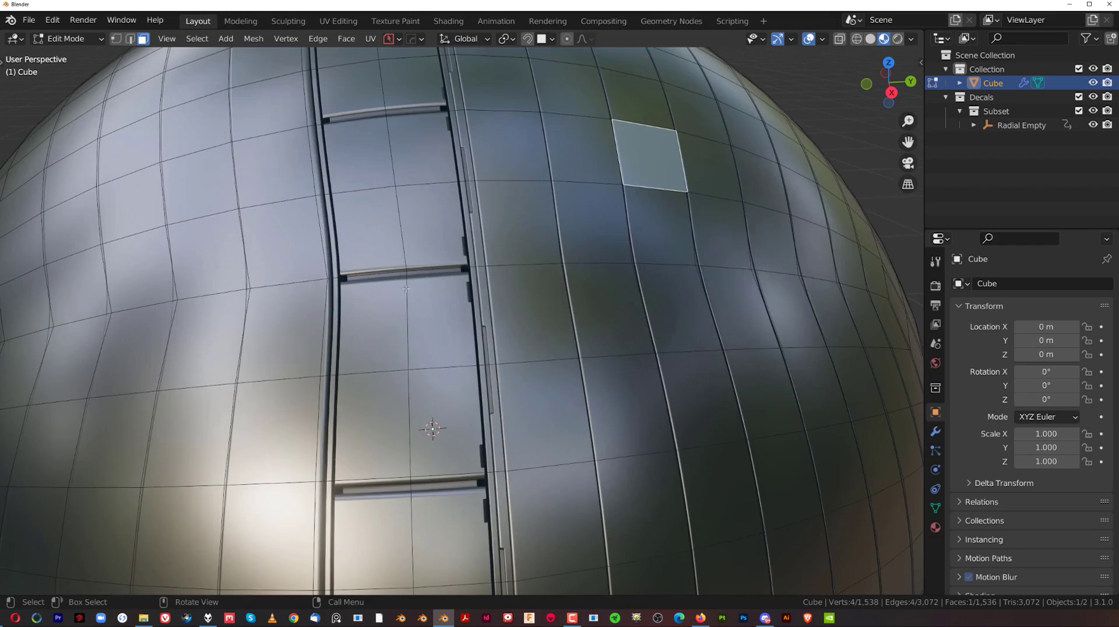
pyautogui.scroll(-5, 451, 262)
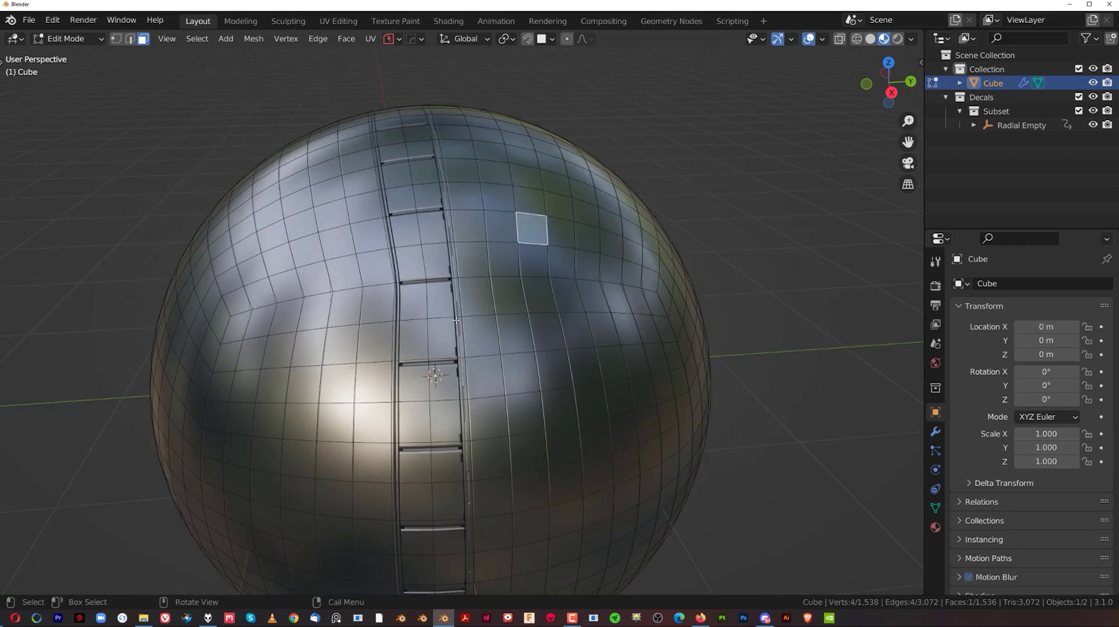
pyautogui.scroll(4, 463, 286)
# - Select the double vertical face loop and unwrap it to the trim sheet's empty trim
pyautogui.keyDown('alt'); pyautogui.click(464, 286); pyautogui.keyUp('alt')
pyautogui.moveTo(463, 287); pyautogui.dragTo(487, 317, button='middle')
pyautogui.press('d')
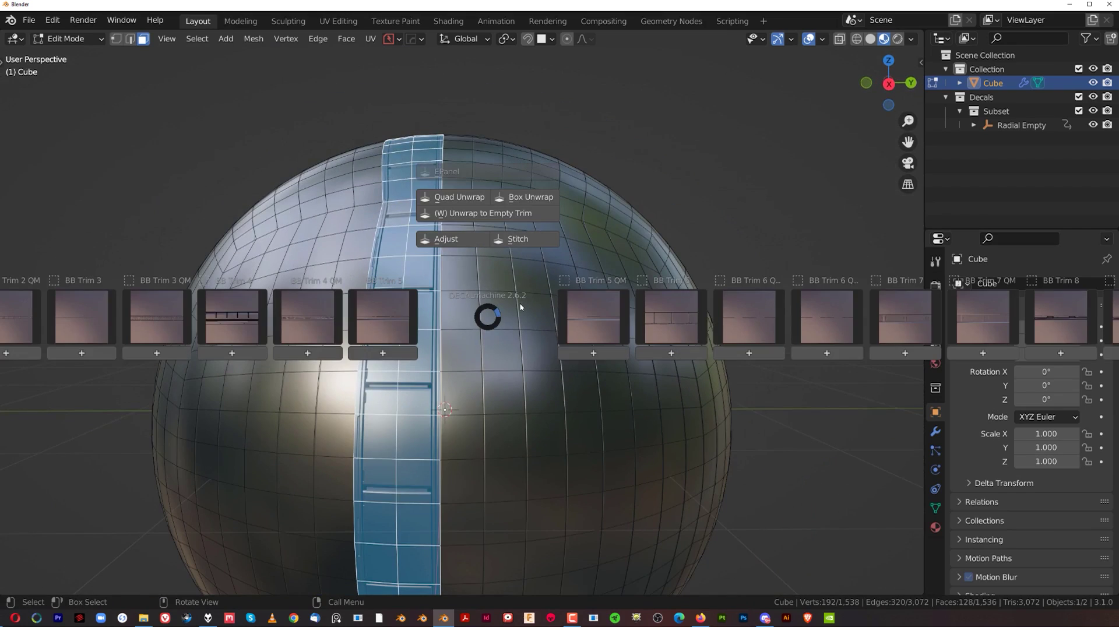
pyautogui.click(480, 214)
pyautogui.click(479, 224)
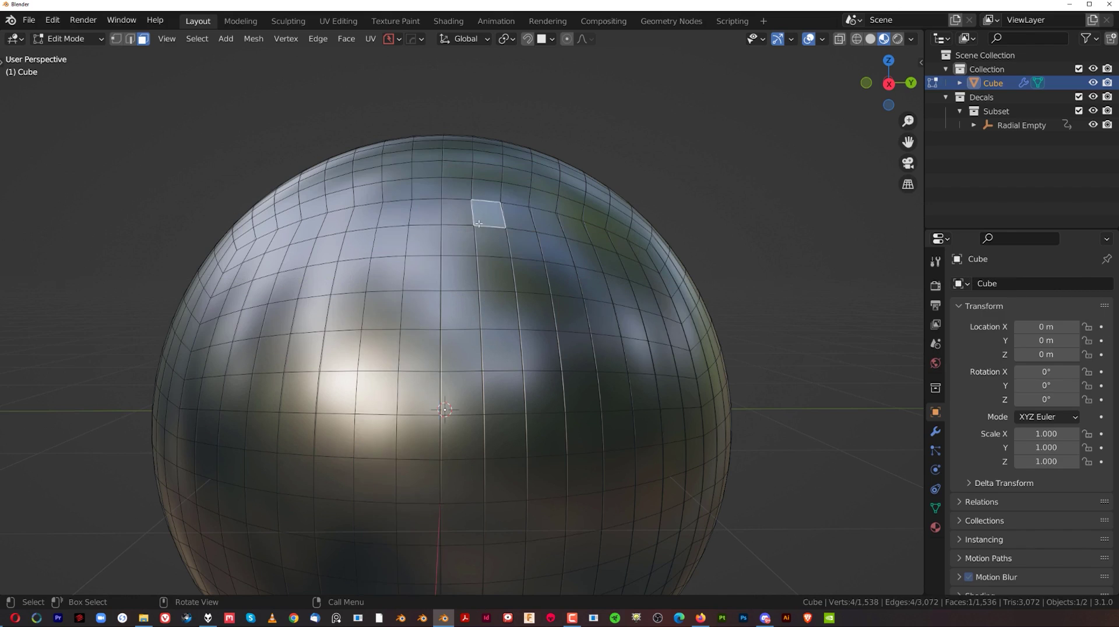
# - Return to Object Mode and show the sphere's material slots
pyautogui.scroll(2, 387, 309)
pyautogui.scroll(-5, 389, 330)
pyautogui.press('Tab')
pyautogui.click(607, 370)
pyautogui.scroll(-4, 566, 389)
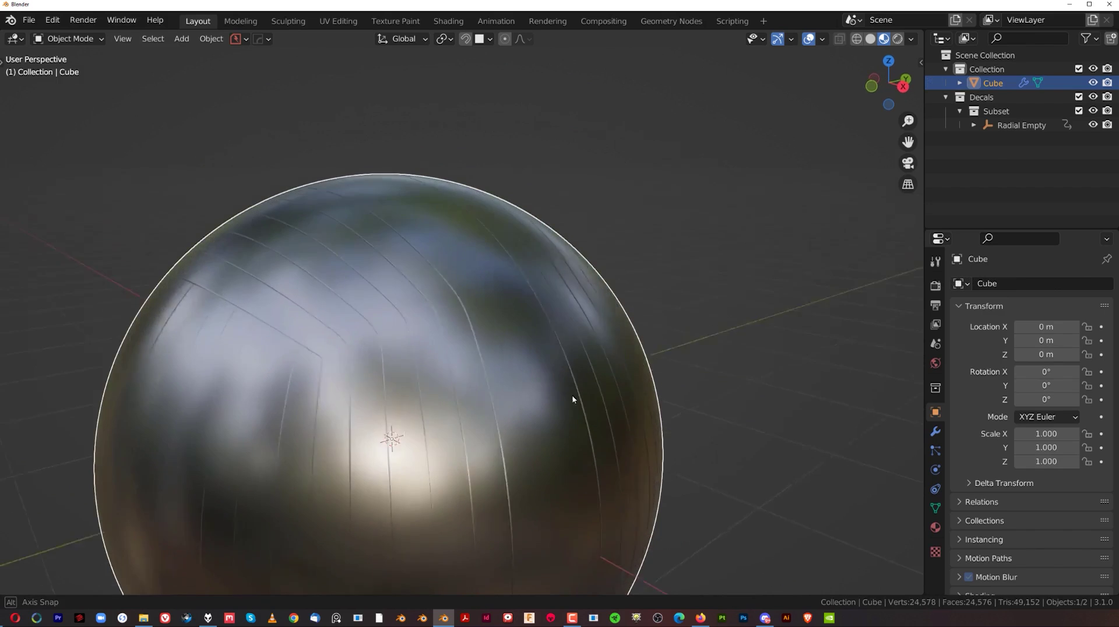
pyautogui.click(935, 527)
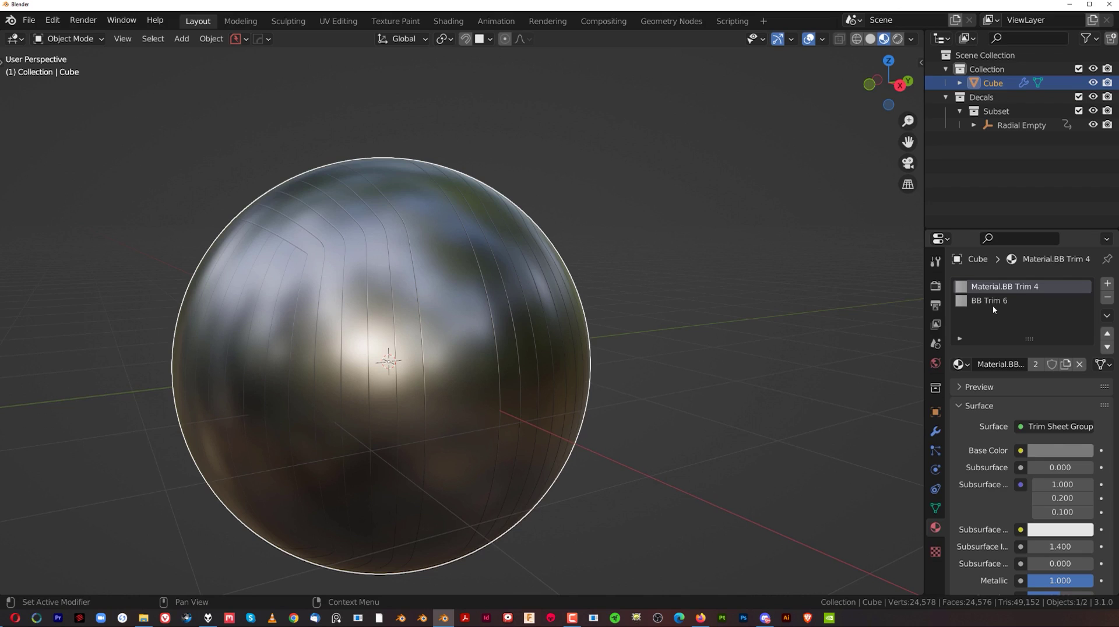
# - Enter Edit Mode on the sphere and select two adjacent horizontal face loops around its middle
pyautogui.scroll(2, 467, 374)
pyautogui.moveTo(588, 377); pyautogui.dragTo(392, 364, button='middle')
pyautogui.press('Tab')
pyautogui.scroll(-1, 437, 373)
pyautogui.keyDown('alt'); pyautogui.click(411, 307); pyautogui.keyUp('alt')
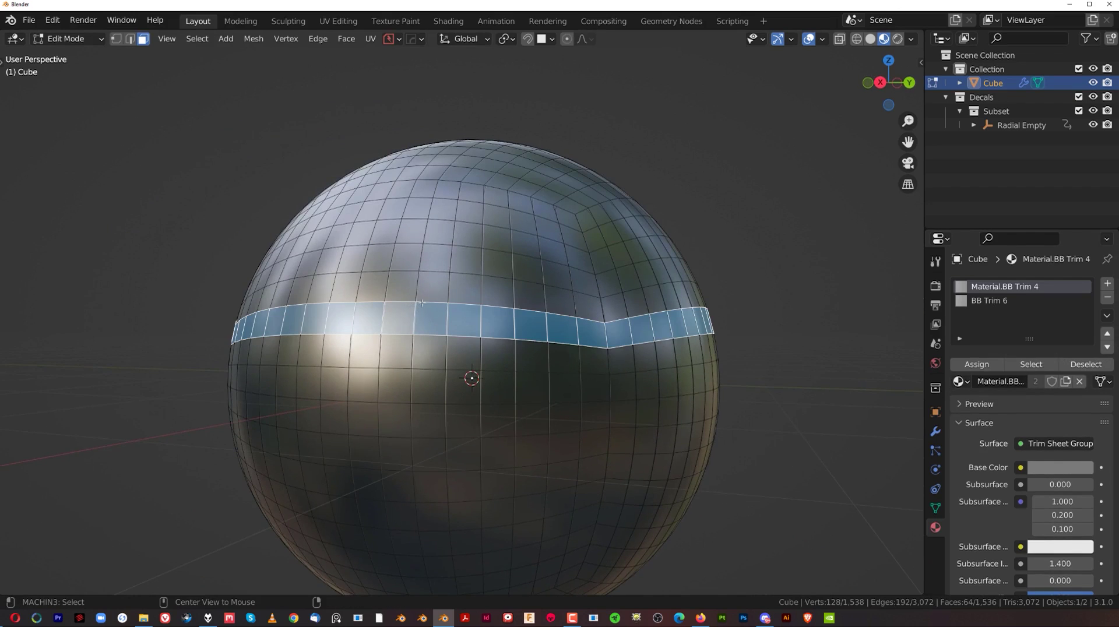
pyautogui.keyDown('alt'); pyautogui.keyDown('shift'); pyautogui.click(420, 289); pyautogui.keyUp('shift'); pyautogui.keyUp('alt')
# - Unwrap the selected horizontal loops to trim 011 of the BB Trim 3 QM sheet with Auto fit
pyautogui.press('d')
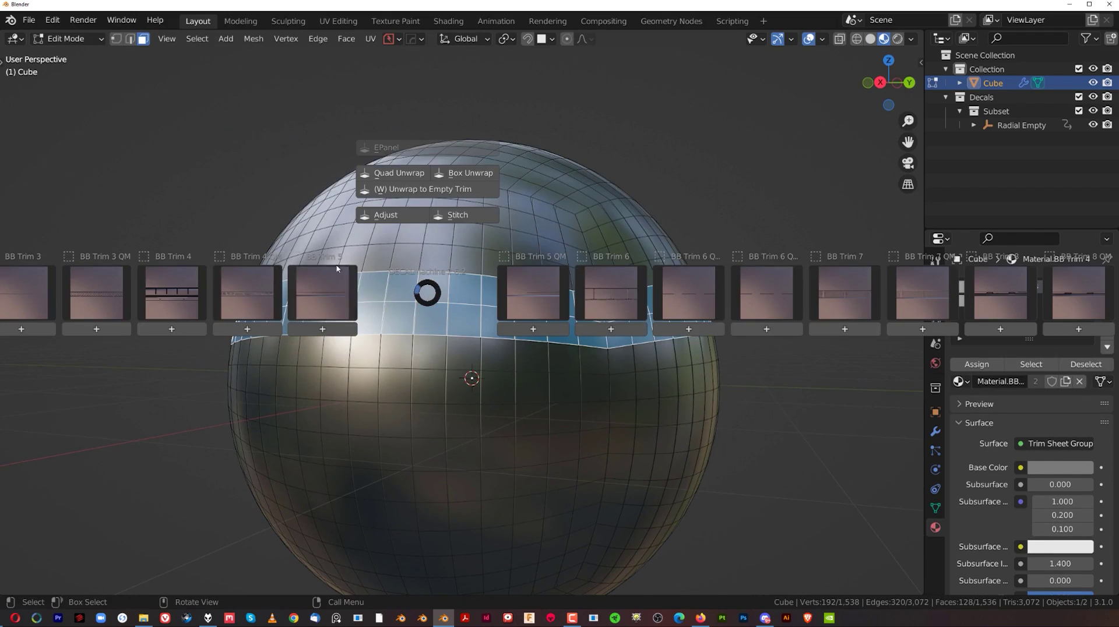
pyautogui.click(116, 279)
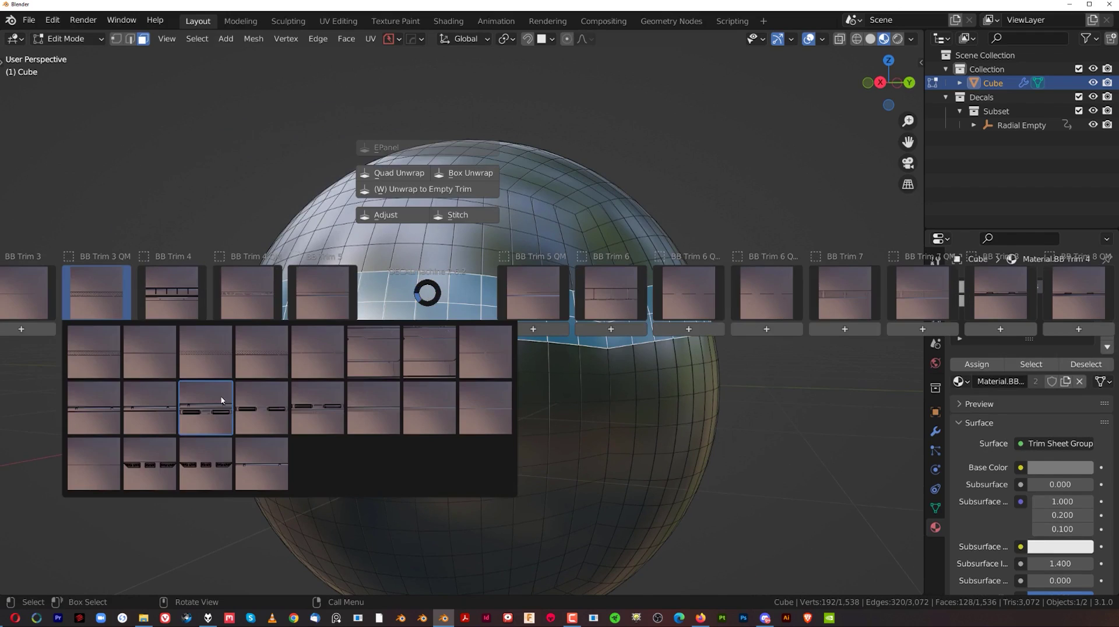
pyautogui.click(212, 406)
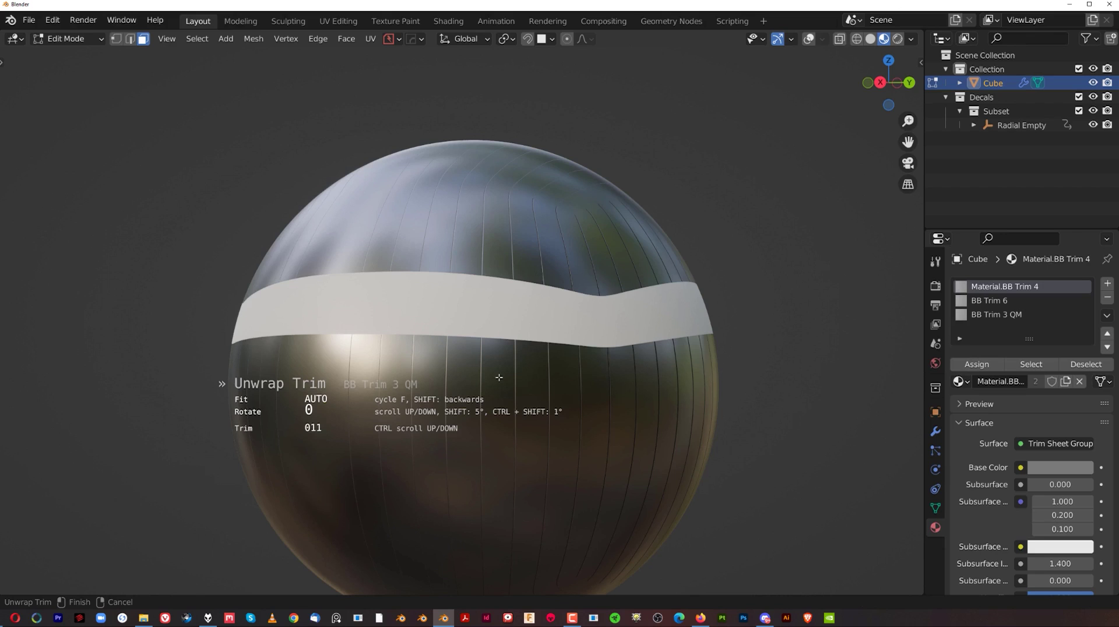
pyautogui.click(466, 276)
pyautogui.scroll(2, 484, 245)
pyautogui.click(488, 224)
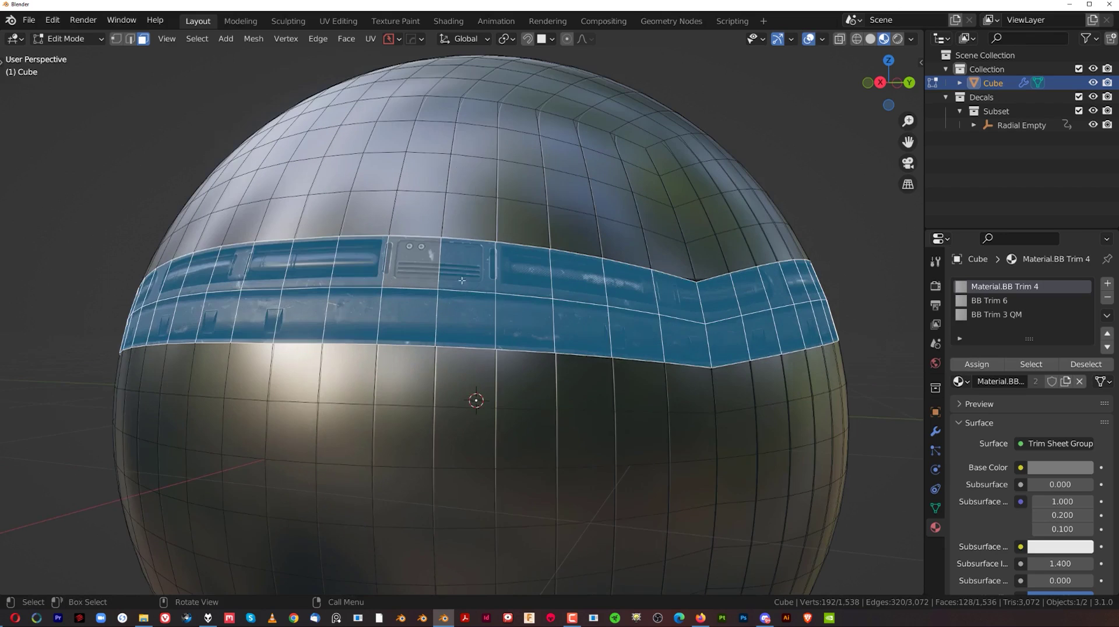
# - Try unwrapping both horizontal face loops of the band to the empty trim
pyautogui.moveTo(488, 224); pyautogui.dragTo(408, 280, button='middle')
pyautogui.keyDown('alt'); pyautogui.click(407, 274); pyautogui.keyUp('alt')
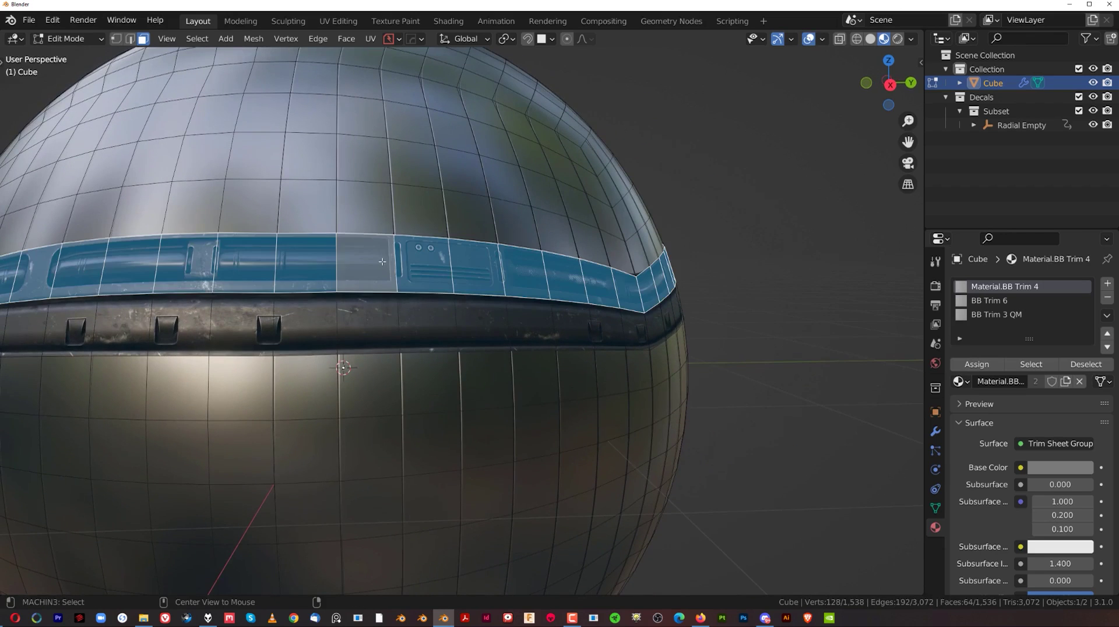
pyautogui.keyDown('alt'); pyautogui.keyDown('shift'); pyautogui.click(404, 318); pyautogui.keyUp('shift'); pyautogui.keyUp('alt')
pyautogui.press('d')
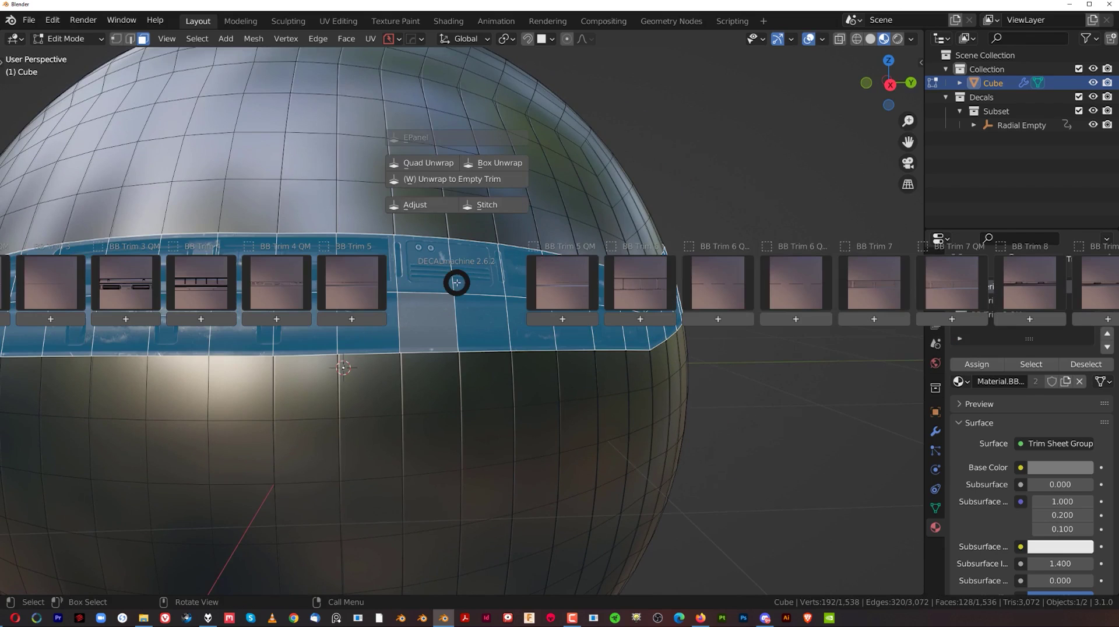
pyautogui.click(441, 184)
pyautogui.click(461, 173)
pyautogui.scroll(-2, 402, 332)
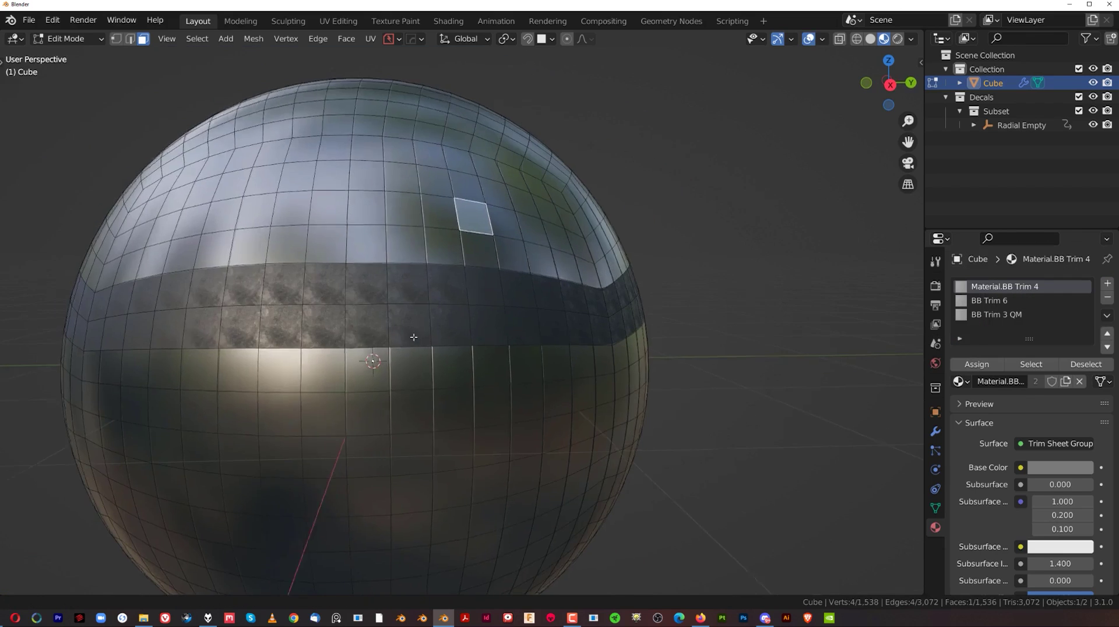
# - Undo the empty-trim unwrap on the horizontal band and inspect its BB Trim 3 QM detail up close
pyautogui.scroll(3, 420, 343)
pyautogui.moveTo(423, 347); pyautogui.dragTo(379, 318, button='middle')
pyautogui.scroll(-4, 455, 335)
pyautogui.scroll(2, 495, 323)
pyautogui.scroll(-2, 499, 275)
pyautogui.scroll(4, 471, 267)
pyautogui.scroll(-4, 391, 320)
pyautogui.moveTo(454, 340); pyautogui.dragTo(497, 314, button='middle')
pyautogui.press('l')
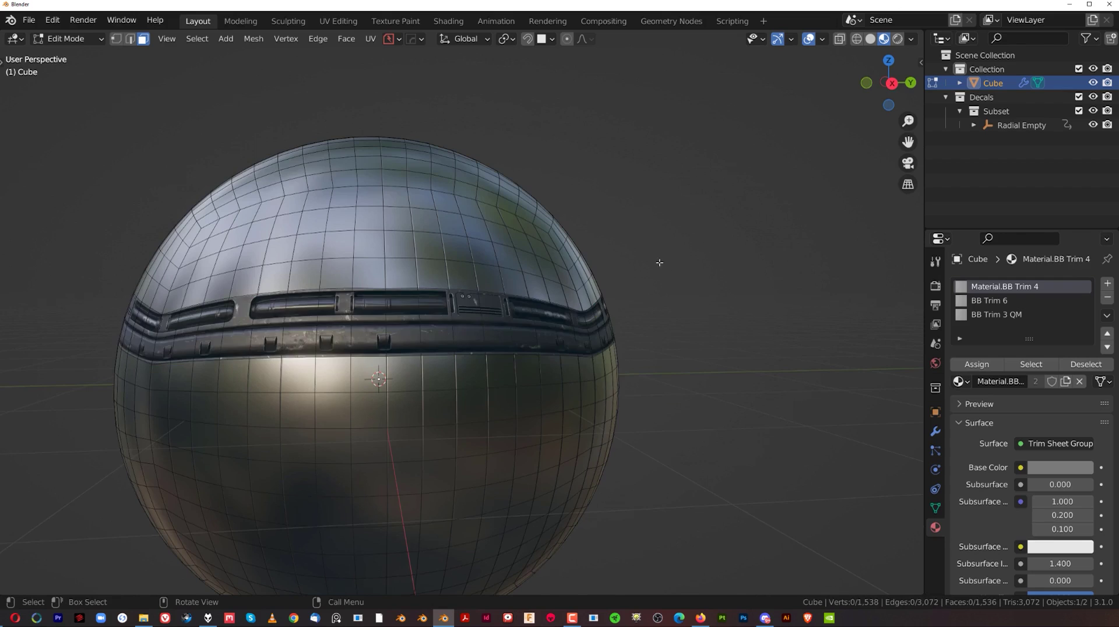
pyautogui.scroll(4, 583, 280)
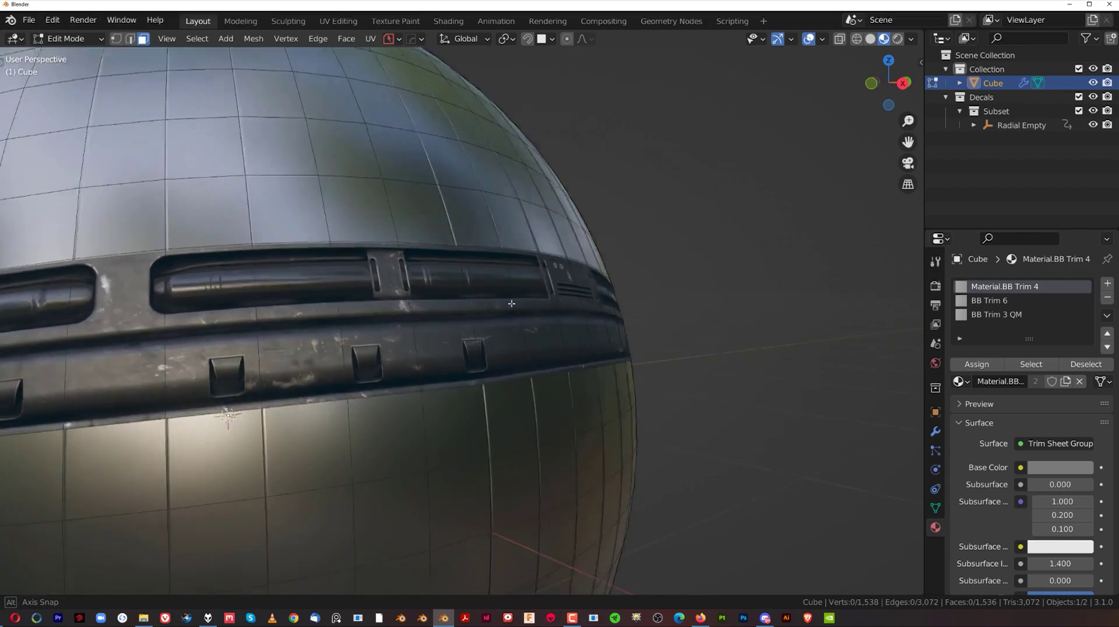
pyautogui.moveTo(507, 298); pyautogui.dragTo(529, 287, button='middle')
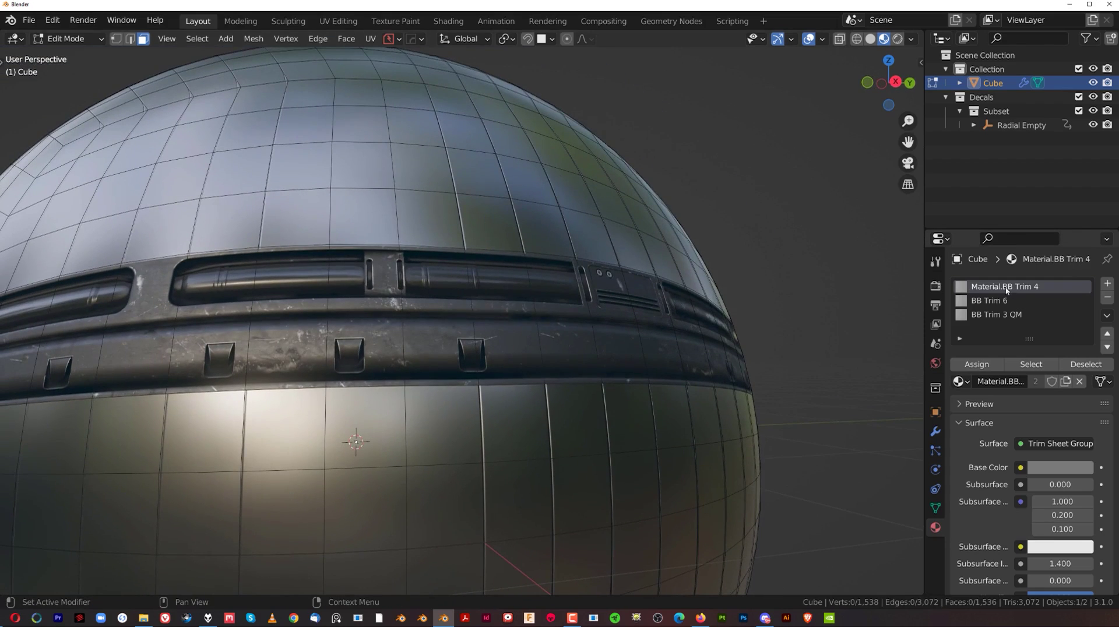
# - Select a single vertical face loop that crosses the horizontal trim band on another side of the sphere
pyautogui.scroll(-4, 585, 349)
pyautogui.moveTo(549, 369); pyautogui.dragTo(409, 320, button='middle')
pyautogui.scroll(3, 525, 319)
pyautogui.scroll(-1, 444, 353)
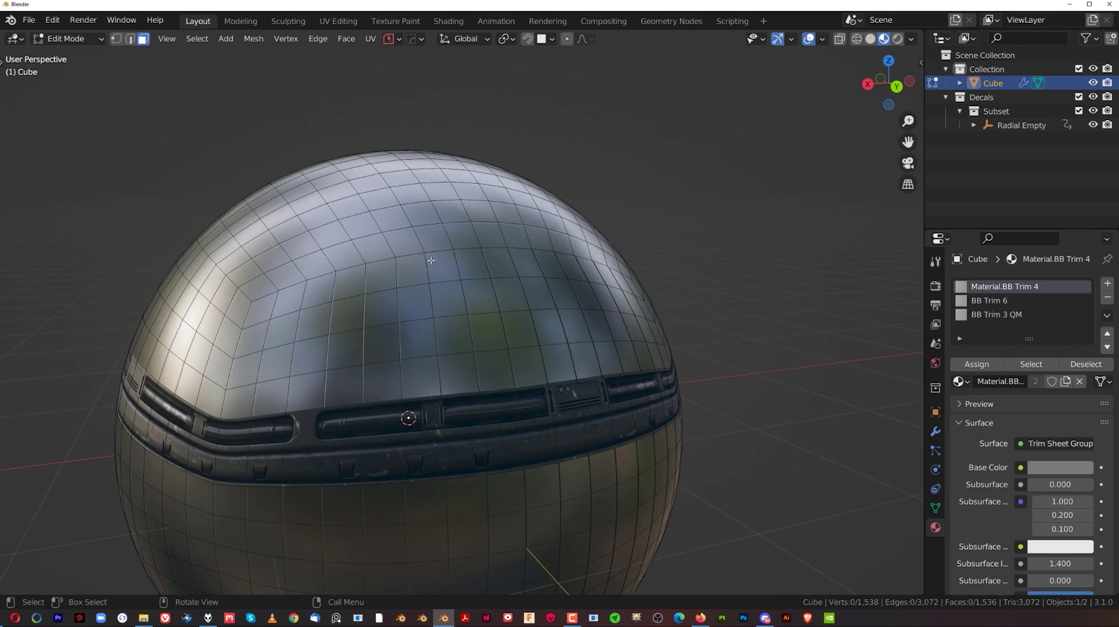
pyautogui.keyDown('alt'); pyautogui.click(425, 324); pyautogui.keyUp('alt')
pyautogui.moveTo(484, 331); pyautogui.dragTo(490, 326, button='middle')
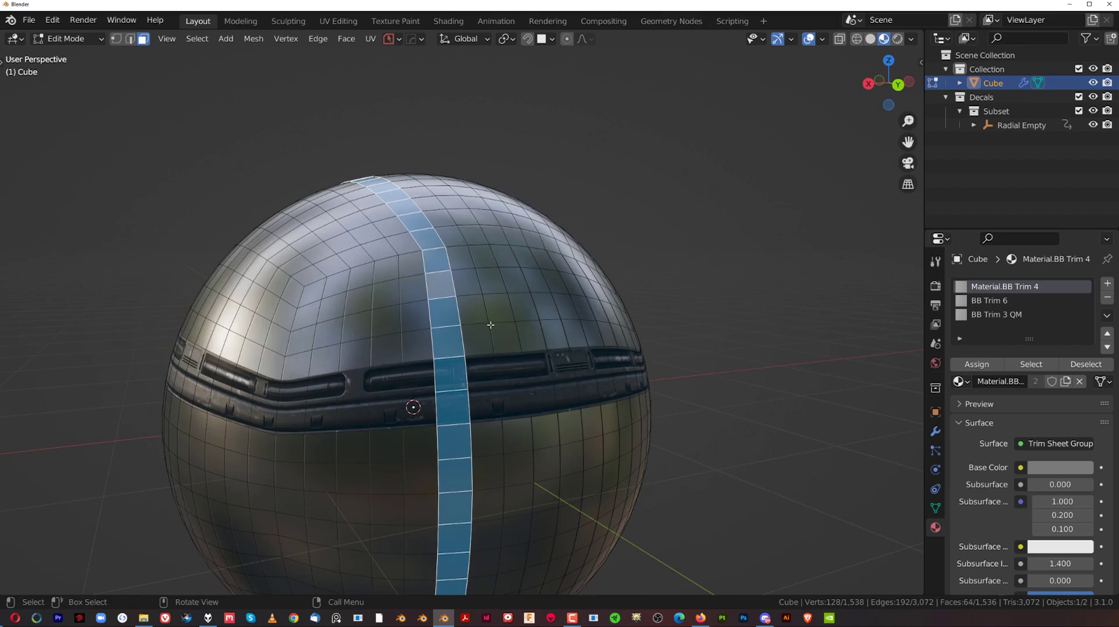
# - Unwrap the selected vertical loop to trim 015 of the BB Trim 6 sheet and view it in Object Mode
pyautogui.press('d')
pyautogui.click(673, 322)
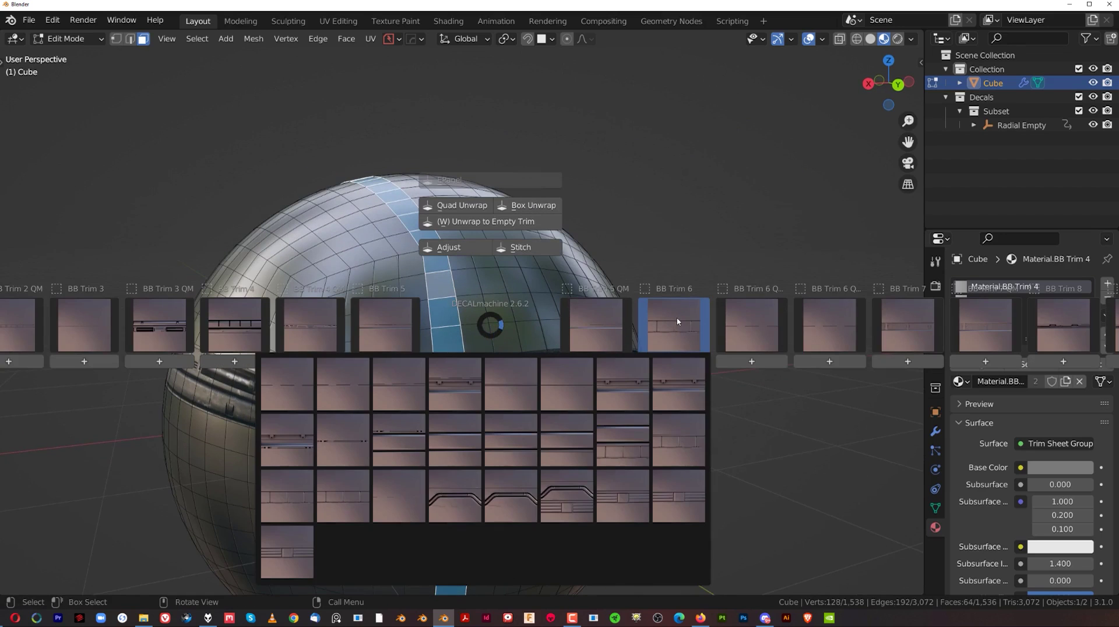
pyautogui.click(627, 432)
pyautogui.keyDown('ctrl'); pyautogui.scroll(-4, 641, 384); pyautogui.keyUp('ctrl')
pyautogui.click(656, 335)
pyautogui.press('Tab')
pyautogui.moveTo(583, 262); pyautogui.dragTo(398, 313, button='middle')
pyautogui.scroll(3, 484, 282)
pyautogui.moveTo(421, 336); pyautogui.dragTo(466, 321, button='middle')
# - Try scaling and moving the BB Trim 6 trim 015 on the selected vertical loop with Adjust Trim
pyautogui.press('Tab')
pyautogui.scroll(3, 493, 304)
pyautogui.press('d')
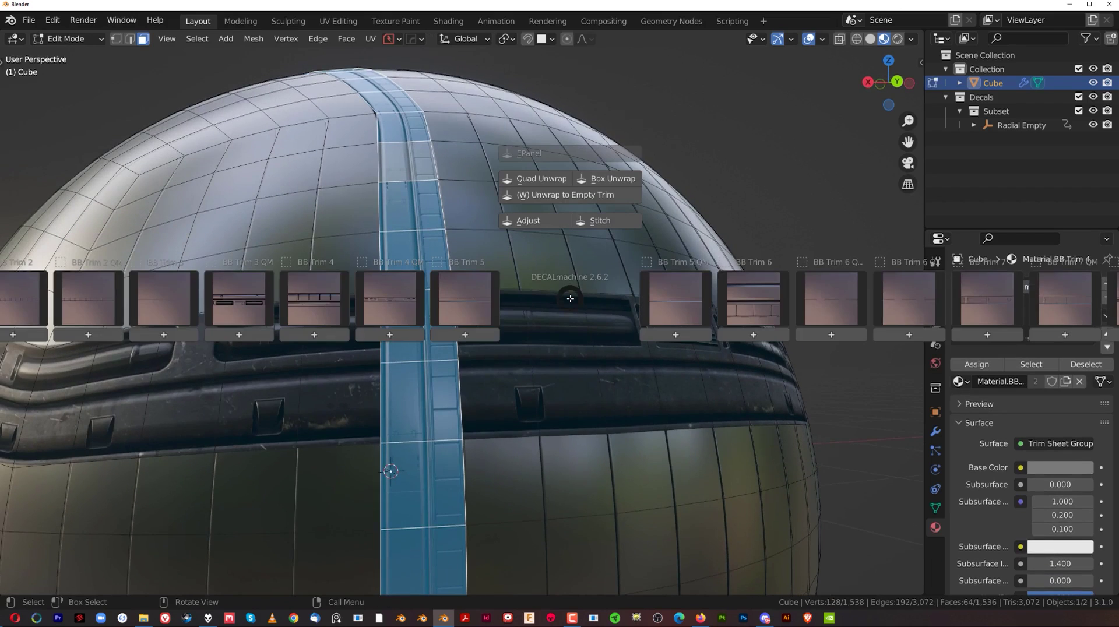
pyautogui.click(544, 219)
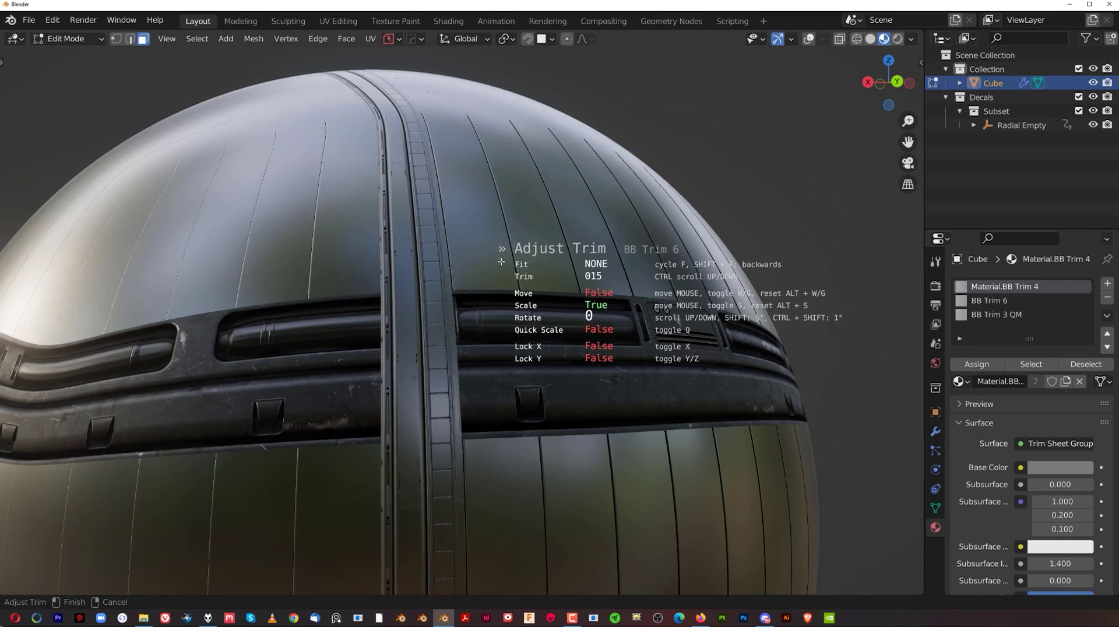
pyautogui.press('g')
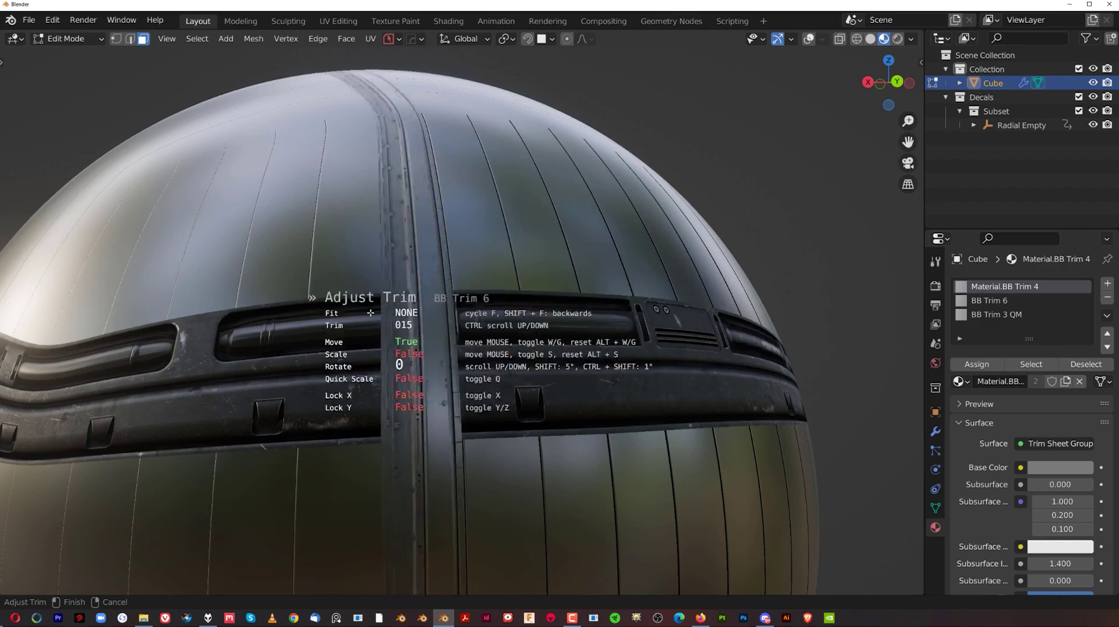
pyautogui.click(447, 321)
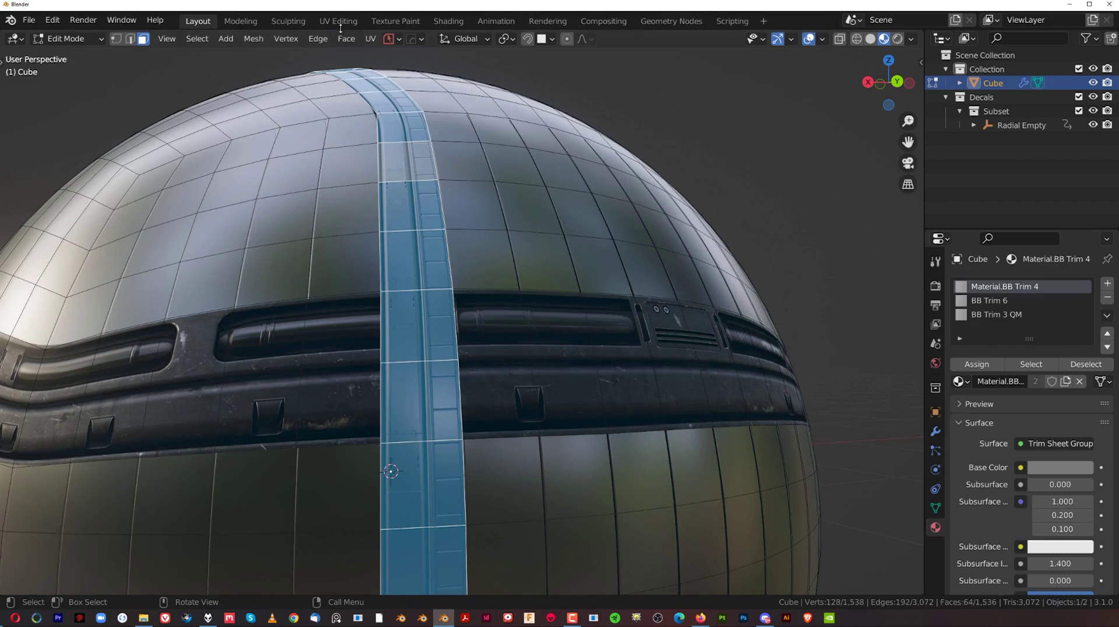
# - Switch to the UV Editing workspace and move the vertical loop's UVs over the BB Trim 6 sheet with Adjust Trim
pyautogui.click(339, 22)
pyautogui.scroll(-6, 291, 344)
pyautogui.scroll(-1, 286, 331)
pyautogui.scroll(7, 627, 297)
pyautogui.scroll(3, 627, 296)
pyautogui.press('d')
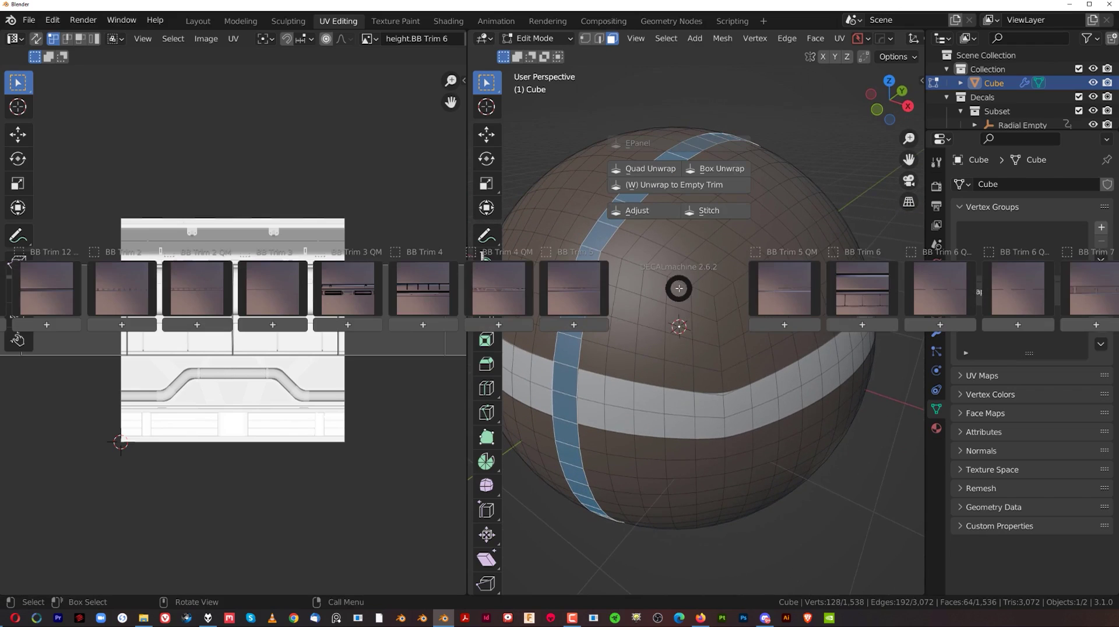
pyautogui.click(652, 215)
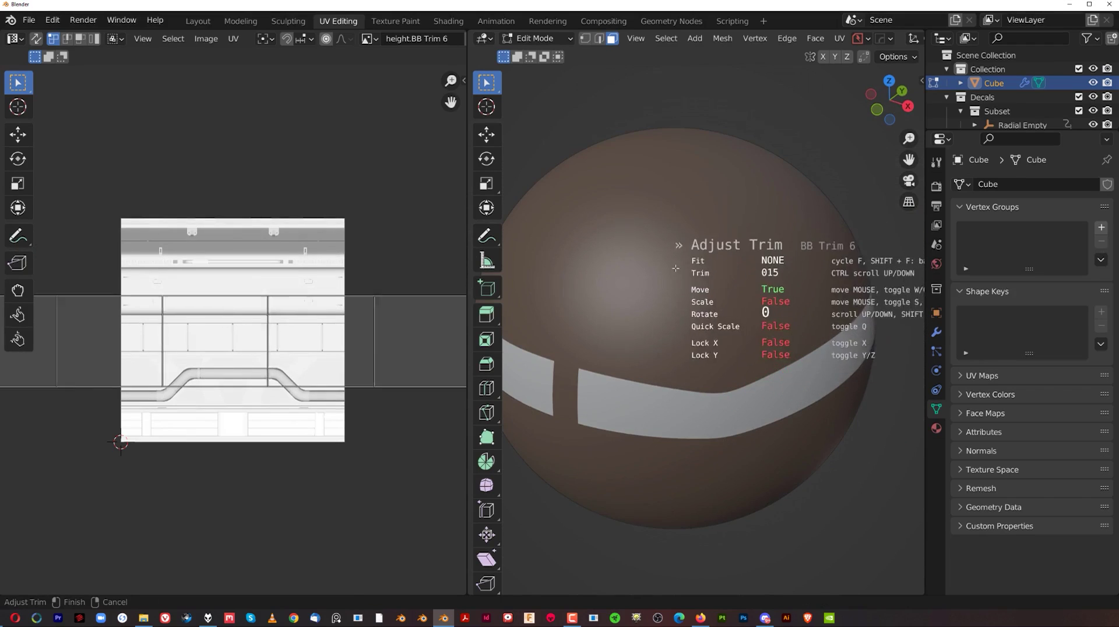
pyautogui.click(733, 288)
# - Scale the vertical loop's UVs down to a narrow strip of the sheet with Adjust Trim and return to Object Mode
pyautogui.press('d')
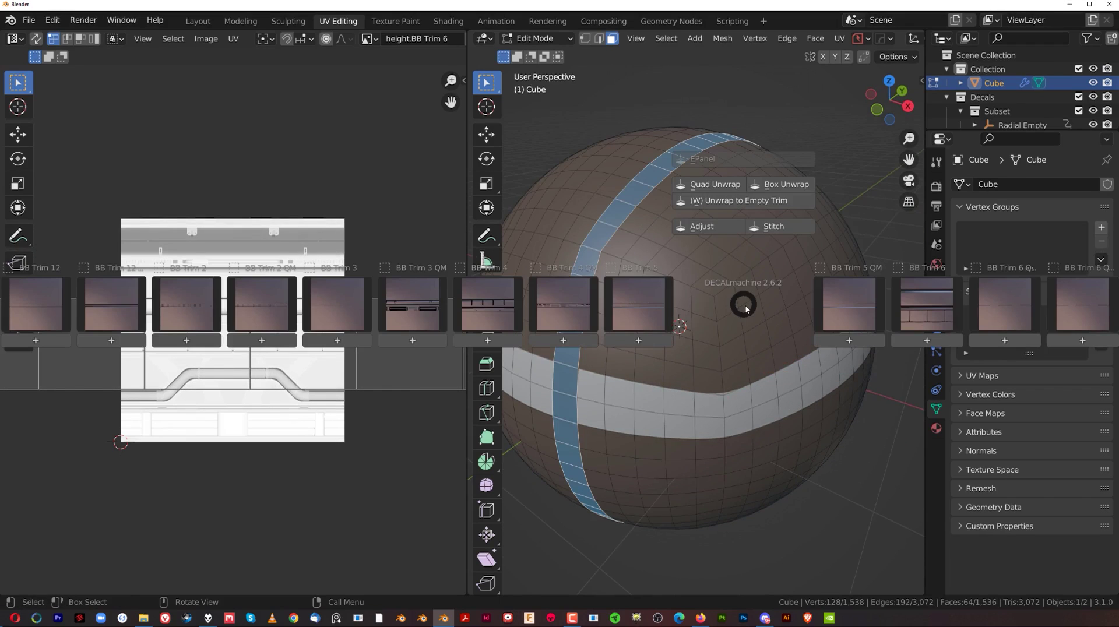
pyautogui.click(722, 229)
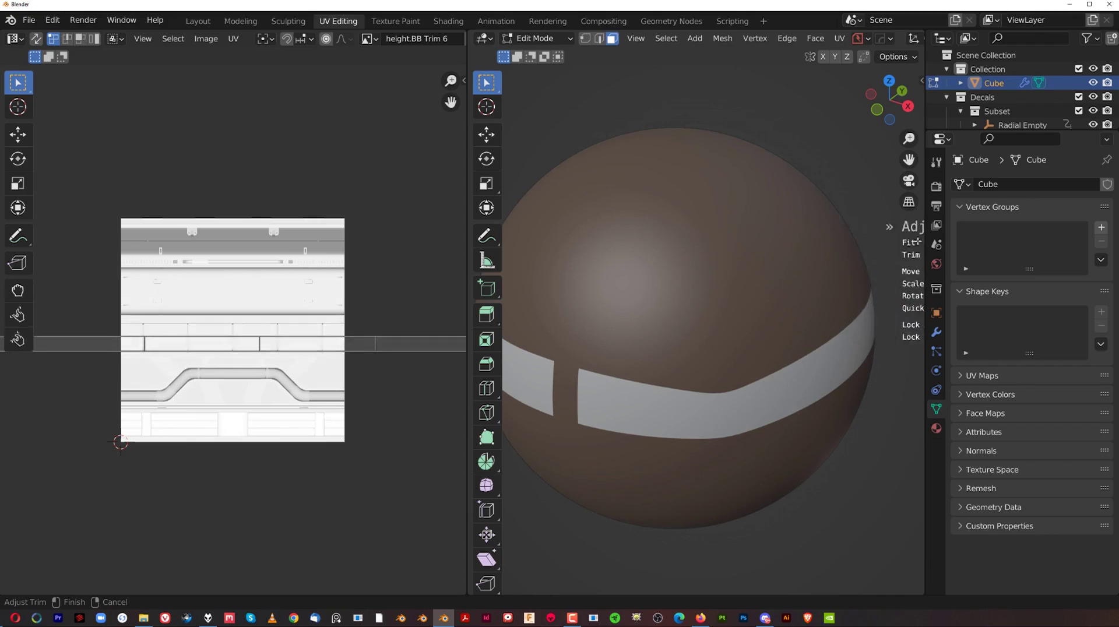
pyautogui.click(852, 235)
pyautogui.press('Tab')
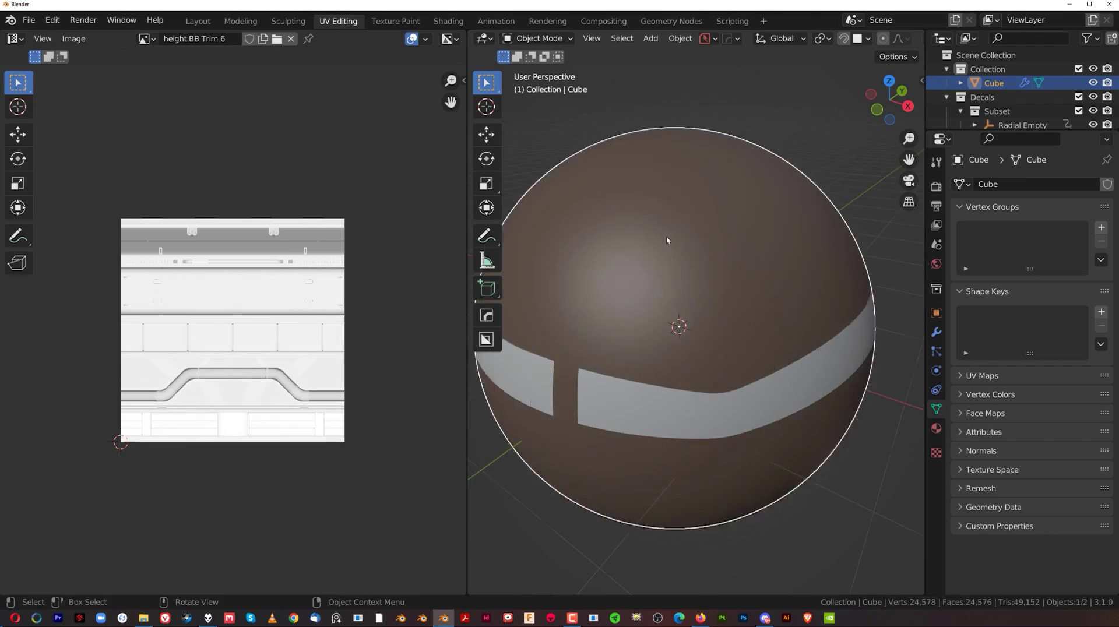
# - Examine the adjusted vertical trim where it crosses the horizontal band in the Layout workspace
pyautogui.scroll(-4, 684, 275)
pyautogui.moveTo(684, 275); pyautogui.dragTo(694, 274, button='middle')
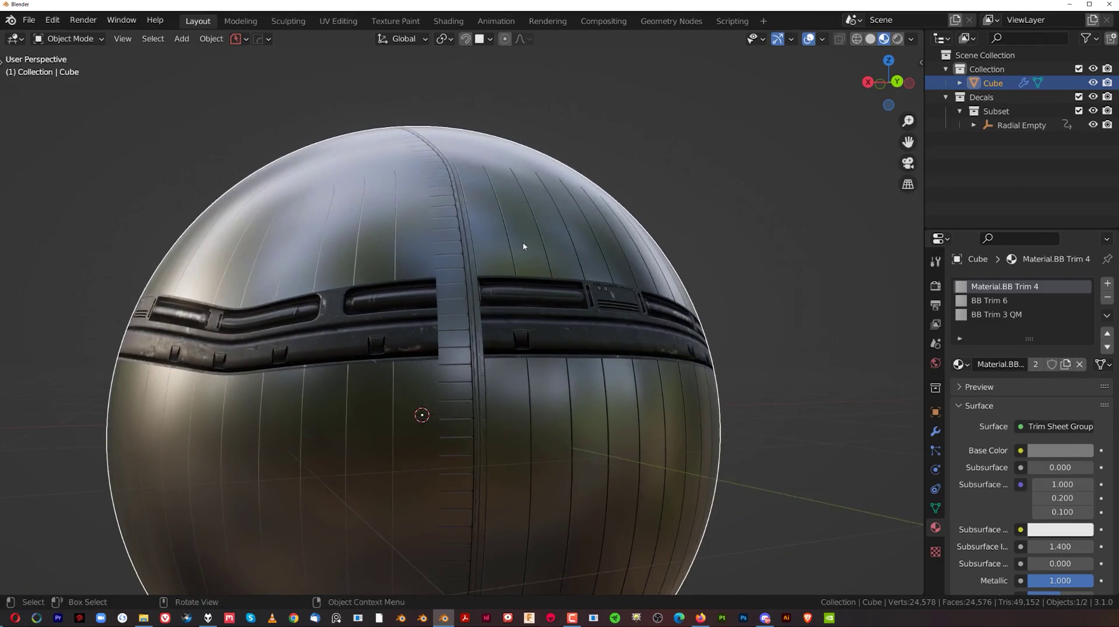
pyautogui.moveTo(523, 246); pyautogui.dragTo(511, 317, button='middle')
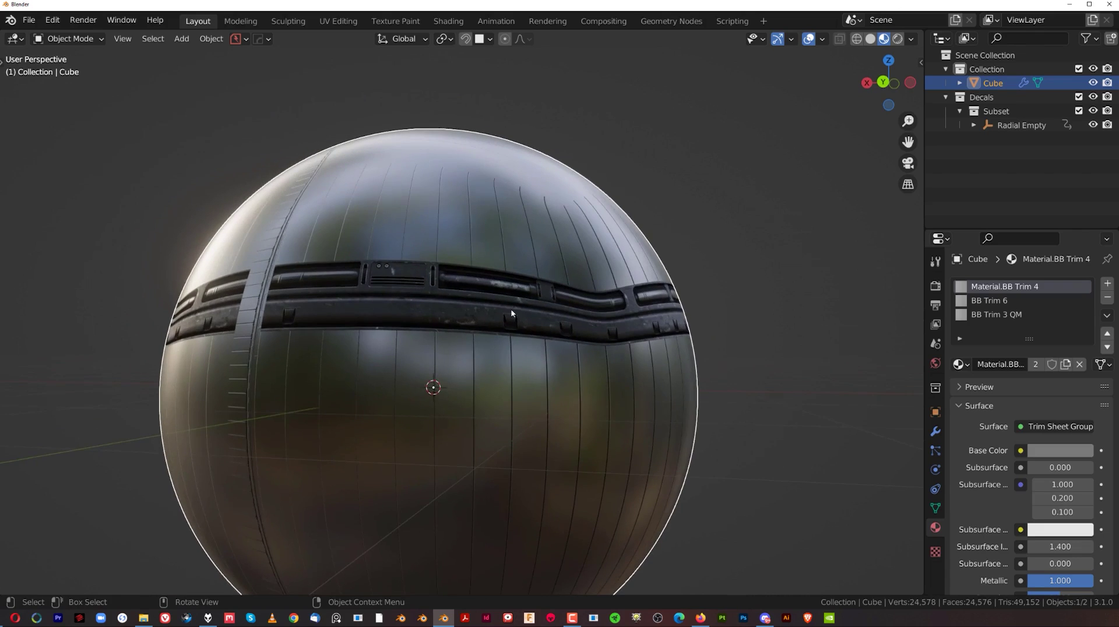
pyautogui.moveTo(350, 306); pyautogui.dragTo(444, 321, button='middle')
# - Clear the trimmed sphere and Radial Empty from the scene and add a new Quad Sphere
pyautogui.hotkey('ctrl', 'z')
pyautogui.hotkey('ctrl', 'z')
pyautogui.hotkey('ctrl', 'z')
pyautogui.hotkey('ctrl', 'z')
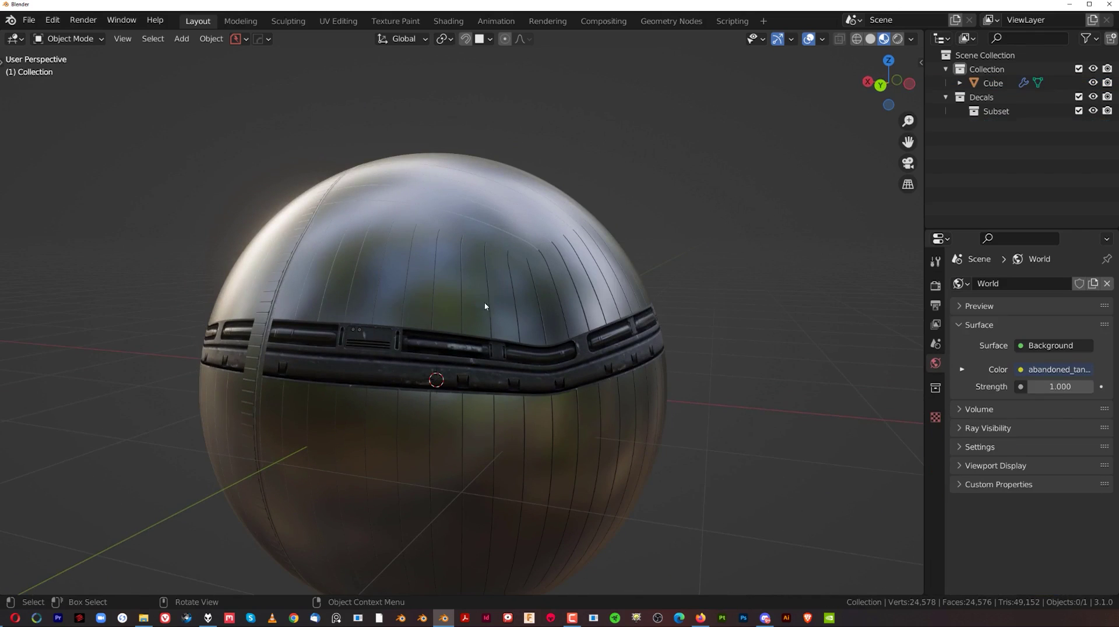
pyautogui.hotkey('shift', 'a')
pyautogui.moveTo(457, 310)
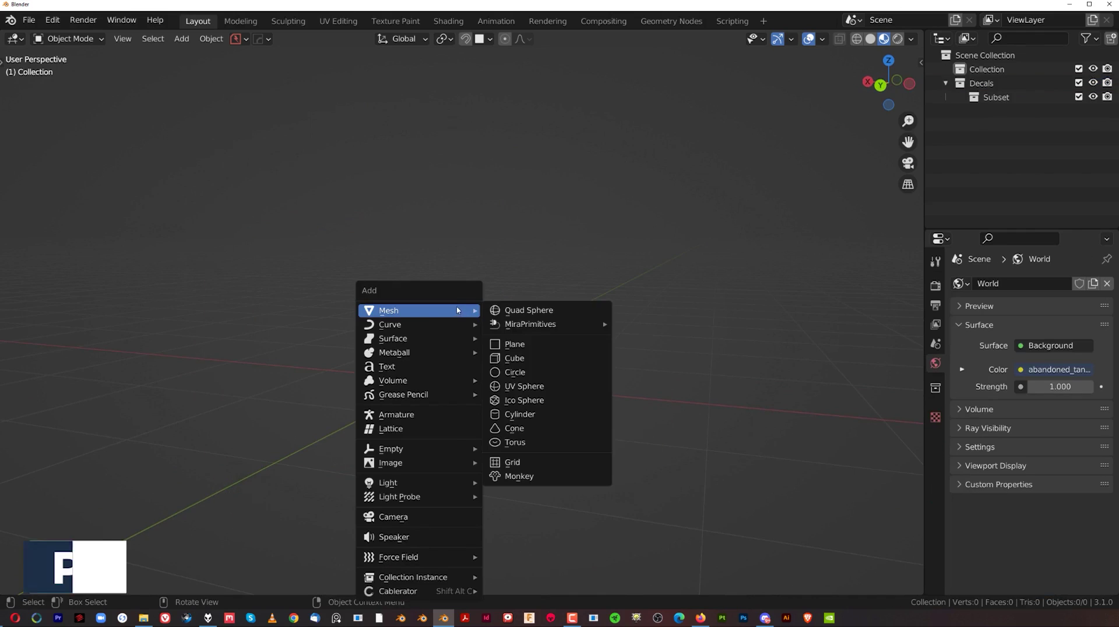
pyautogui.click(526, 314)
# - Add a blank material to the new sphere and frame it from the right side in perspective
pyautogui.scroll(-3, 502, 344)
pyautogui.hotkey('alt', 'm')
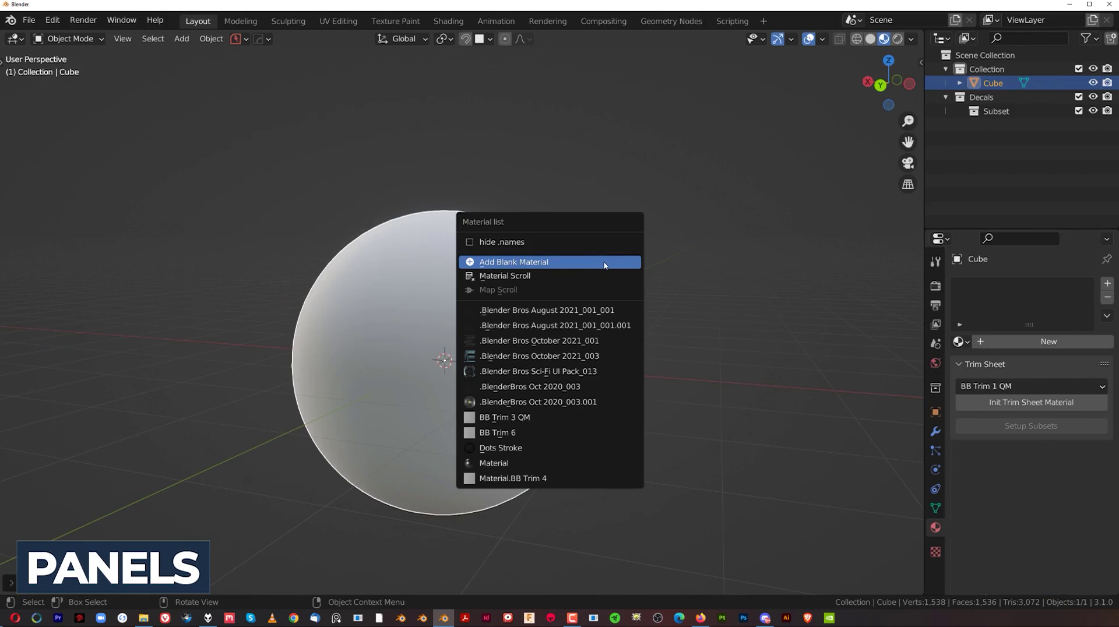
pyautogui.click(604, 266)
pyautogui.scroll(2, 562, 325)
pyautogui.moveTo(561, 323)
pyautogui.keyDown('shift'); pyautogui.mouseDown(button='middle')
pyautogui.moveTo(492, 299)
pyautogui.moveTo(405, 295)
pyautogui.moveTo(557, 318)
pyautogui.mouseUp(button='middle'); pyautogui.keyUp('shift')
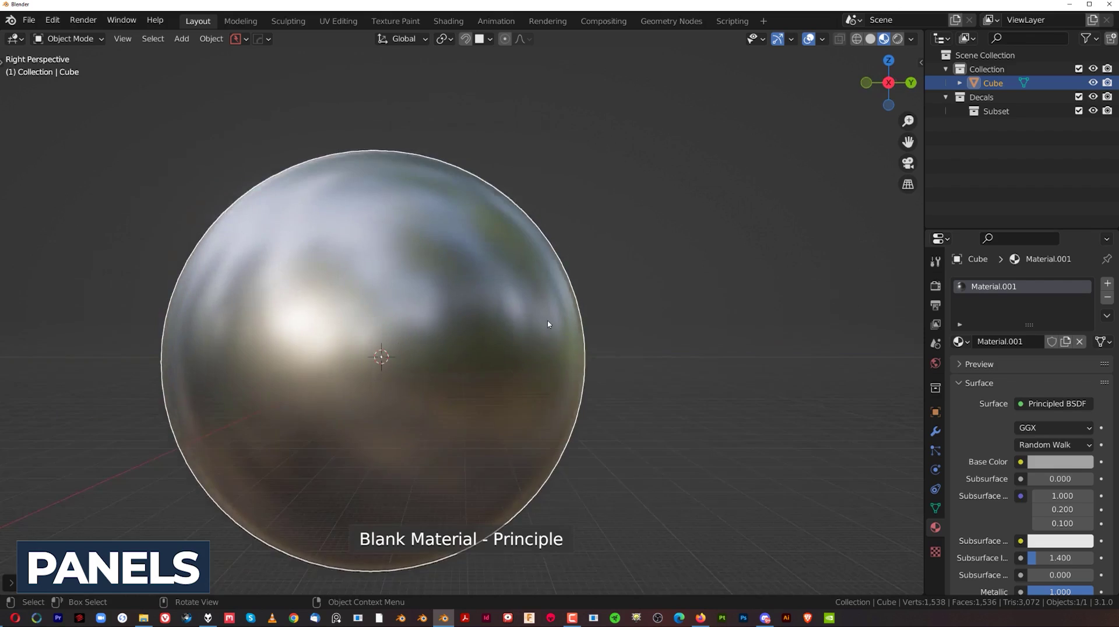
pyautogui.scroll(-2, 385, 393)
pyautogui.keyDown('shift'); pyautogui.moveTo(386, 392); pyautogui.dragTo(473, 335, button='middle'); pyautogui.keyUp('shift')
pyautogui.scroll(3, 473, 335)
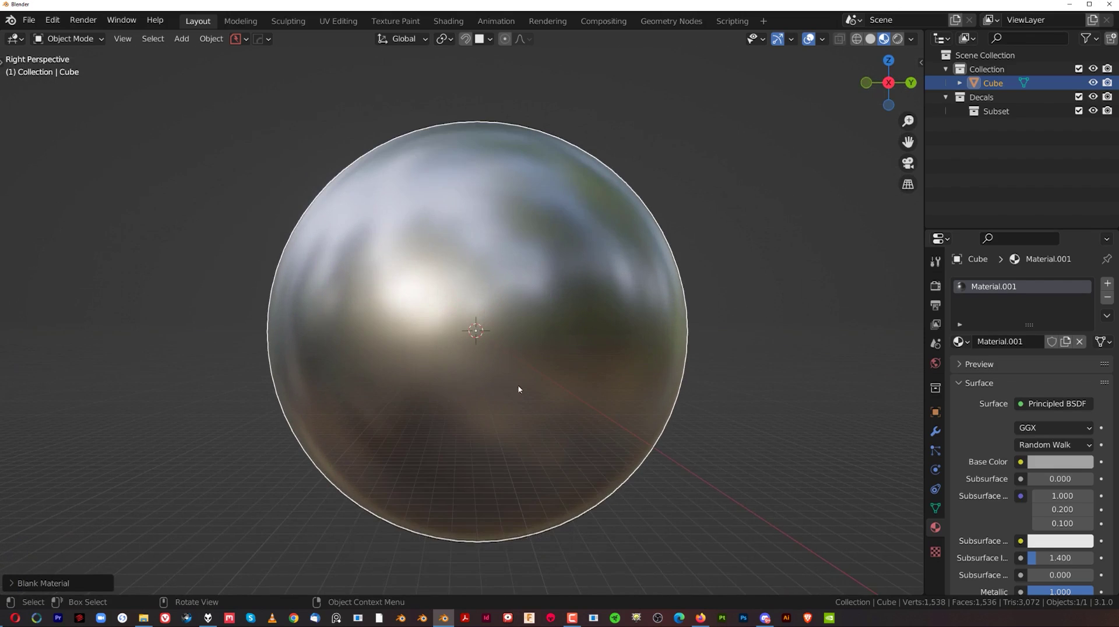
pyautogui.scroll(-2, 515, 389)
pyautogui.keyDown('shift'); pyautogui.moveTo(389, 272); pyautogui.dragTo(355, 282, button='middle'); pyautogui.keyUp('shift')
pyautogui.scroll(1, 367, 304)
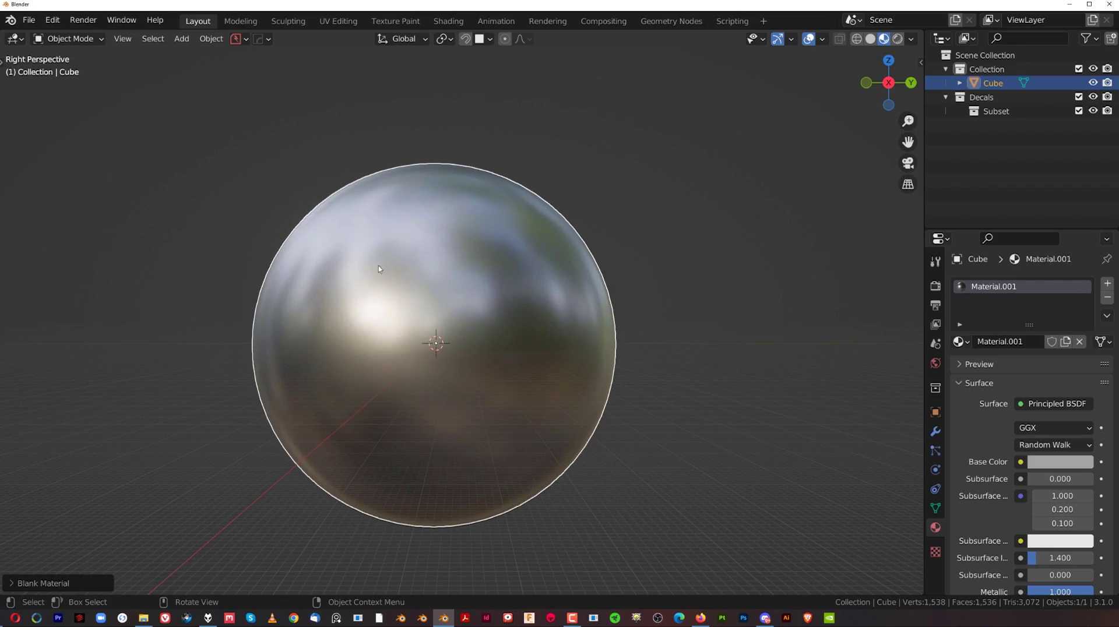
pyautogui.moveTo(495, 319); pyautogui.dragTo(532, 355, button='middle')
pyautogui.scroll(-1, 532, 354)
# - Activate BoxCutter and set its shape to Ngon
pyautogui.press('d')
pyautogui.press('Escape')
pyautogui.press('w')
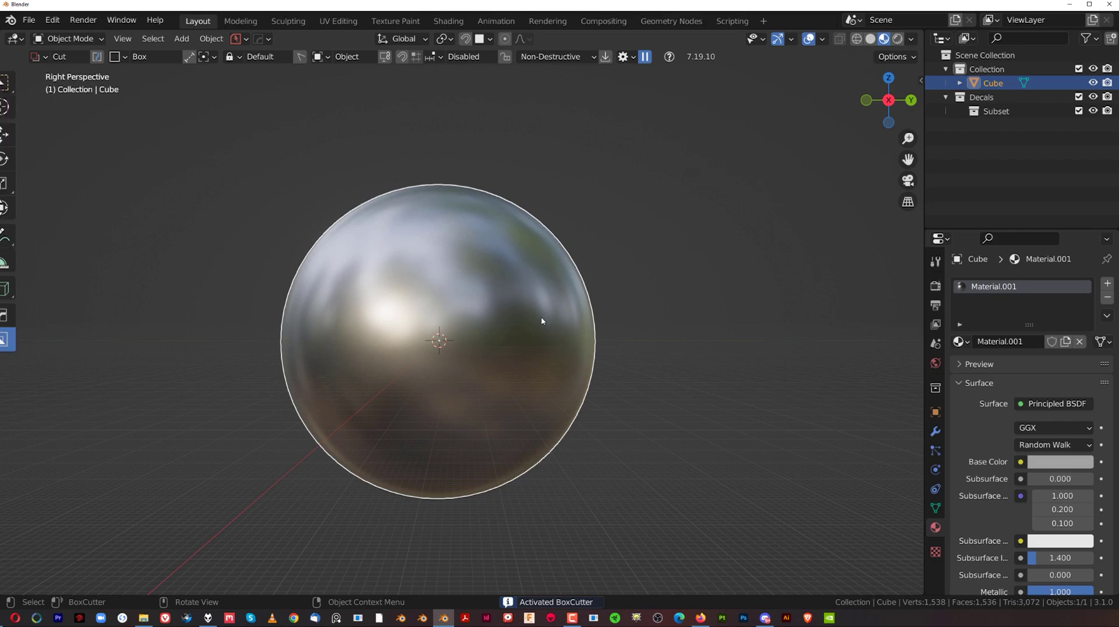
pyautogui.press('d')
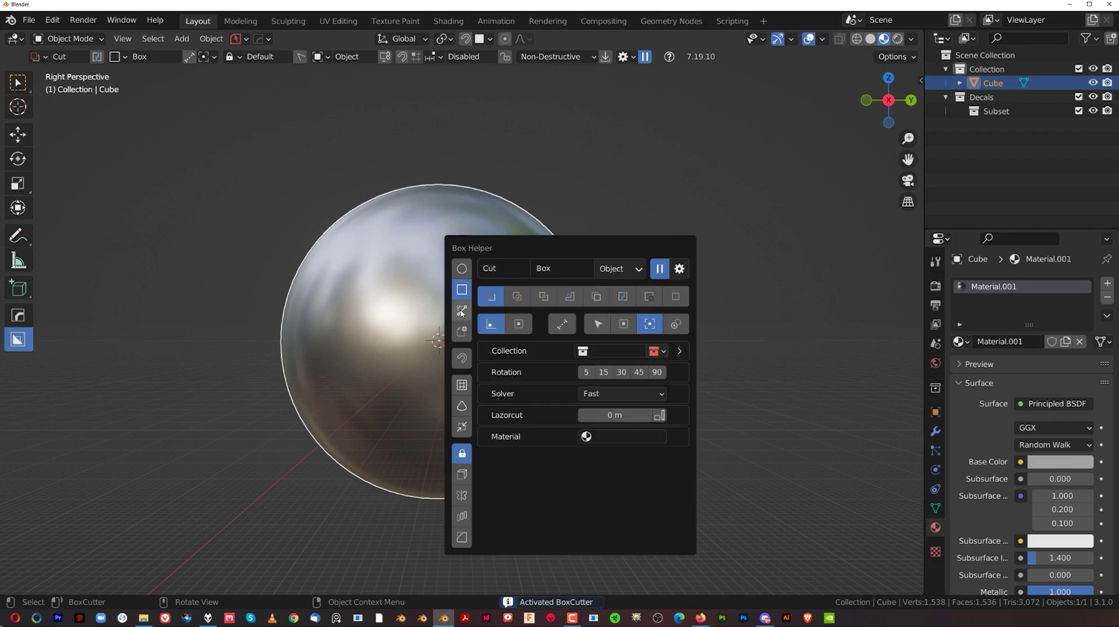
pyautogui.click(461, 312)
pyautogui.click(518, 324)
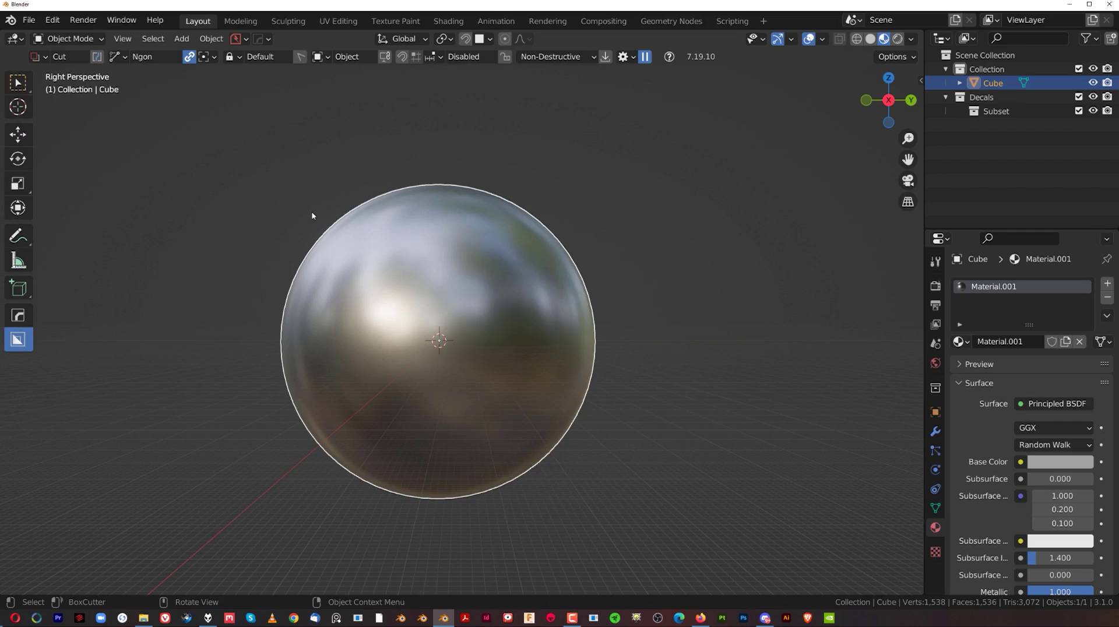
# - Draw an angled, stepped ngon with beveled corners over the sphere's upper half and apply it as a Knife cut
pyautogui.click(278, 194)
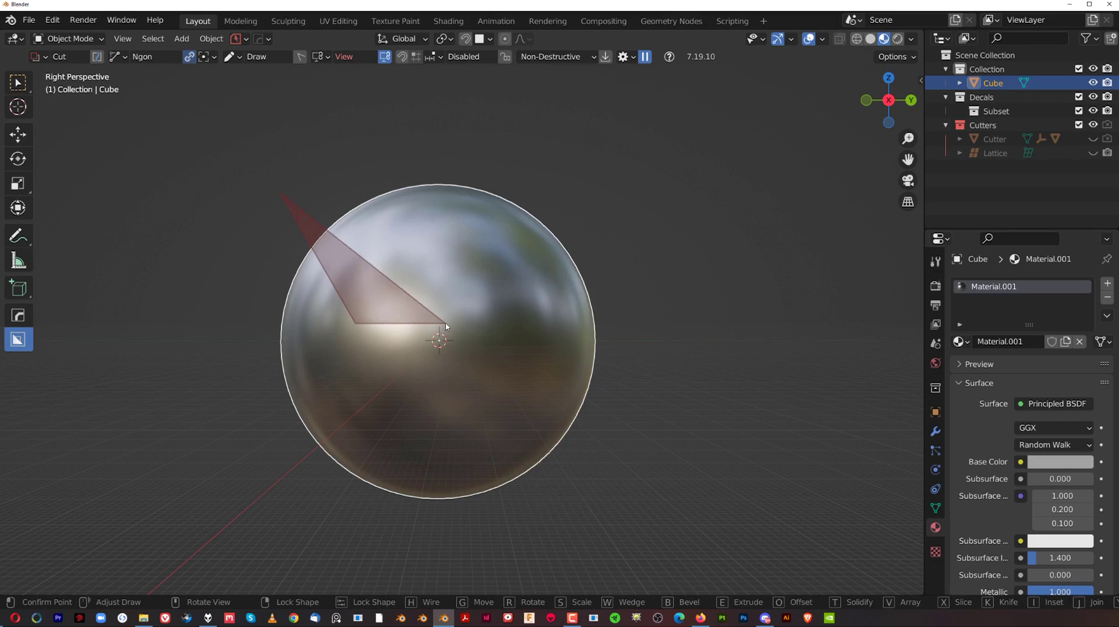
pyautogui.click(466, 303)
pyautogui.click(664, 303)
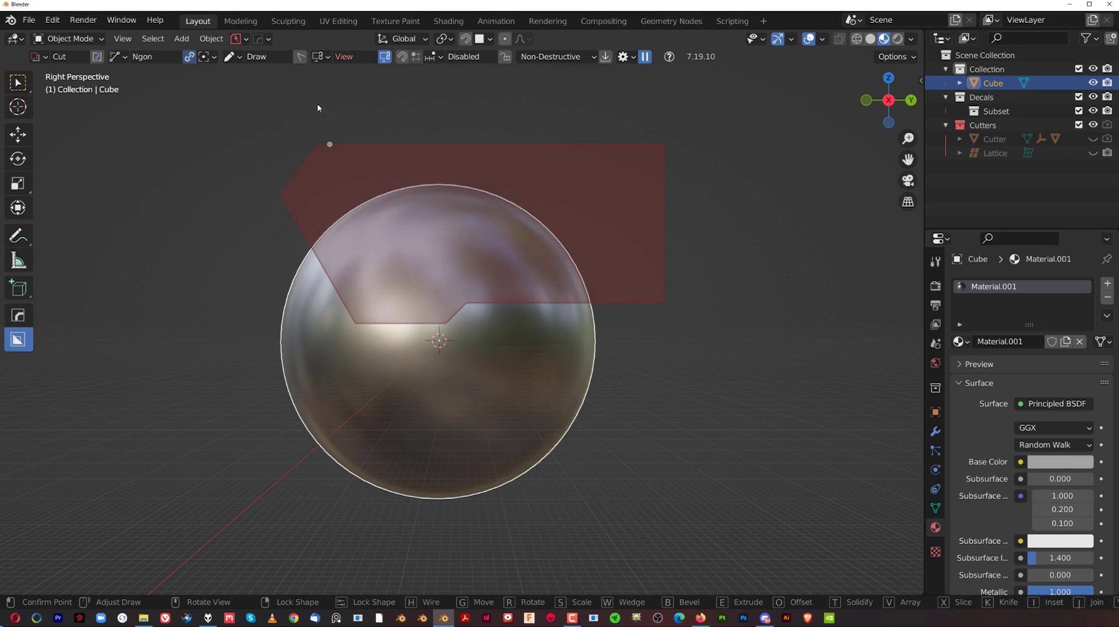
pyautogui.press('b')
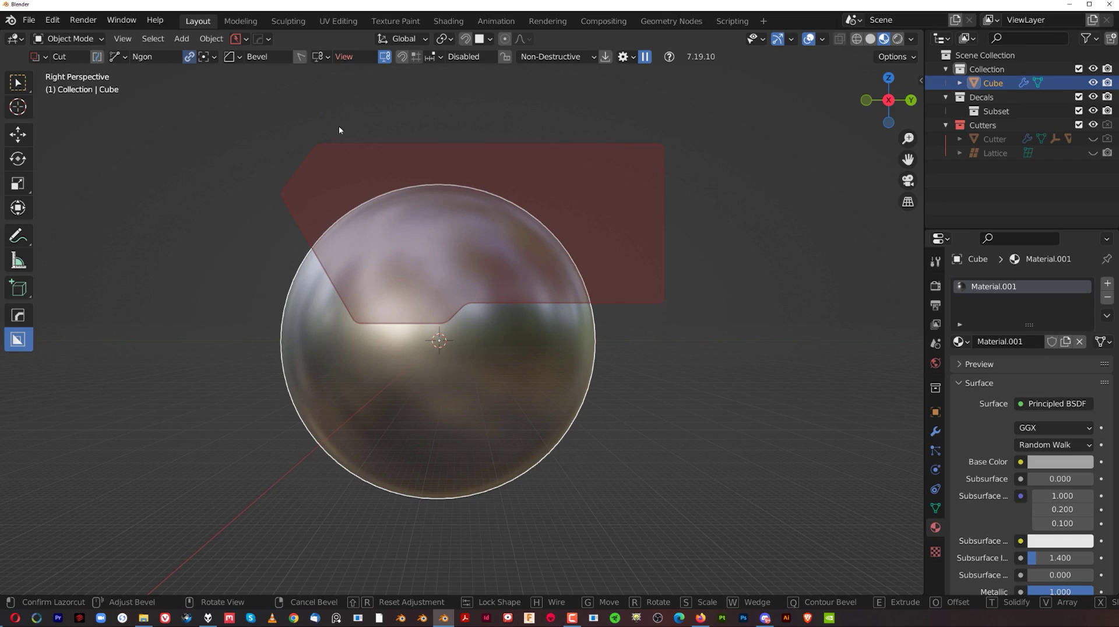
pyautogui.click(339, 126)
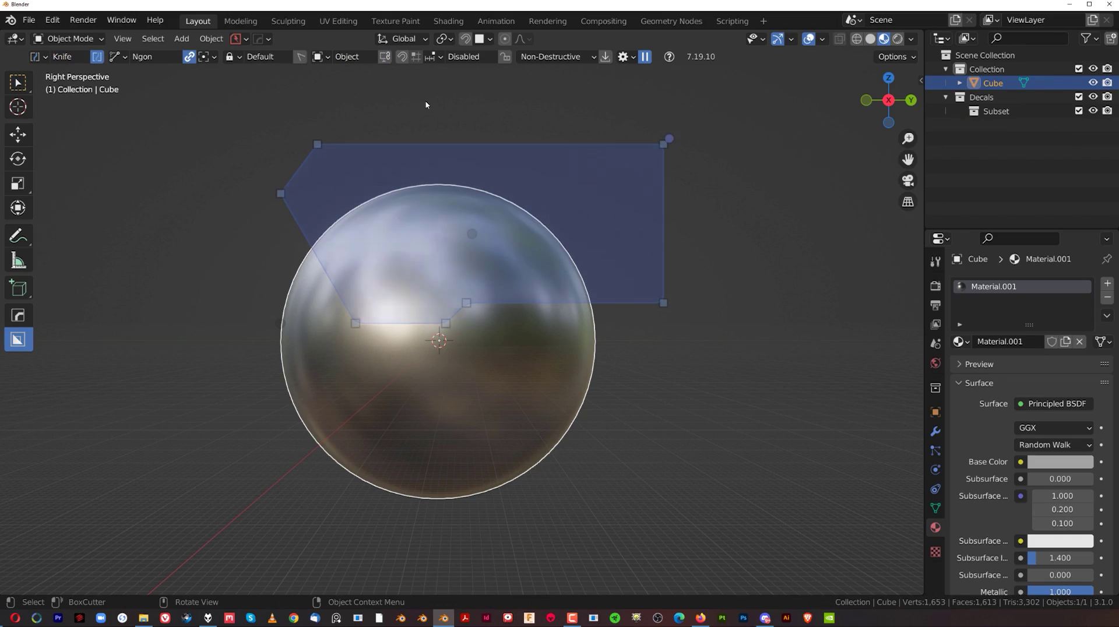
pyautogui.click(426, 105)
# - Examine the knifed line around the sphere and enter Edit Mode with its edges selected
pyautogui.scroll(4, 446, 199)
pyautogui.scroll(-1, 449, 215)
pyautogui.moveTo(452, 234); pyautogui.dragTo(449, 271, button='middle')
pyautogui.press('Tab')
pyautogui.press('Tab')
pyautogui.scroll(-1, 469, 260)
pyautogui.scroll(3, 449, 271)
pyautogui.press('Tab')
pyautogui.moveTo(454, 364); pyautogui.dragTo(500, 349, button='middle')
pyautogui.scroll(-1, 508, 333)
pyautogui.moveTo(530, 286); pyautogui.dragTo(511, 301, button='middle')
# - Enable the Screencast Keys display
pyautogui.press('n')
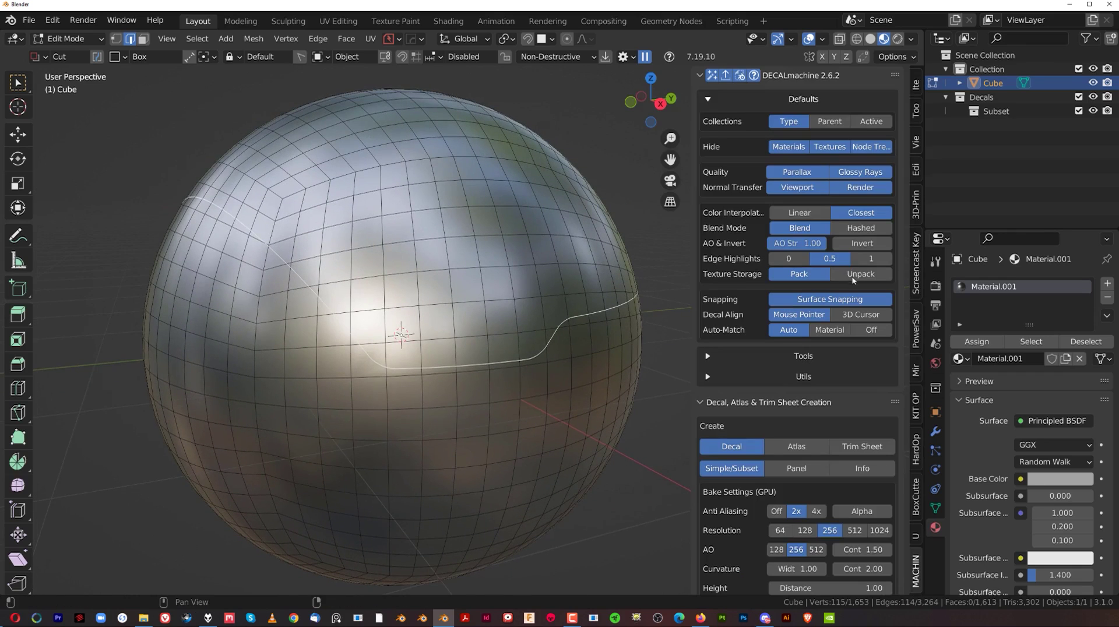
pyautogui.click(918, 281)
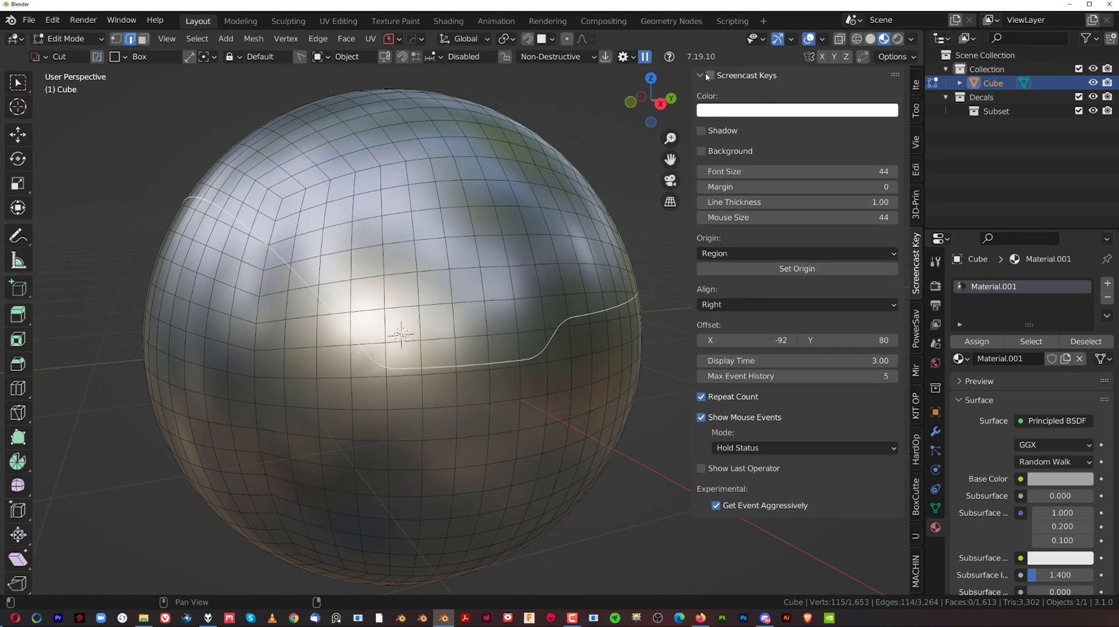
pyautogui.press('n')
pyautogui.moveTo(571, 274); pyautogui.dragTo(528, 343, button='middle')
# - Leave BoxCutter for the selection tool and create a panel decal along the selected knife edges with EPanel
pyautogui.press('d')
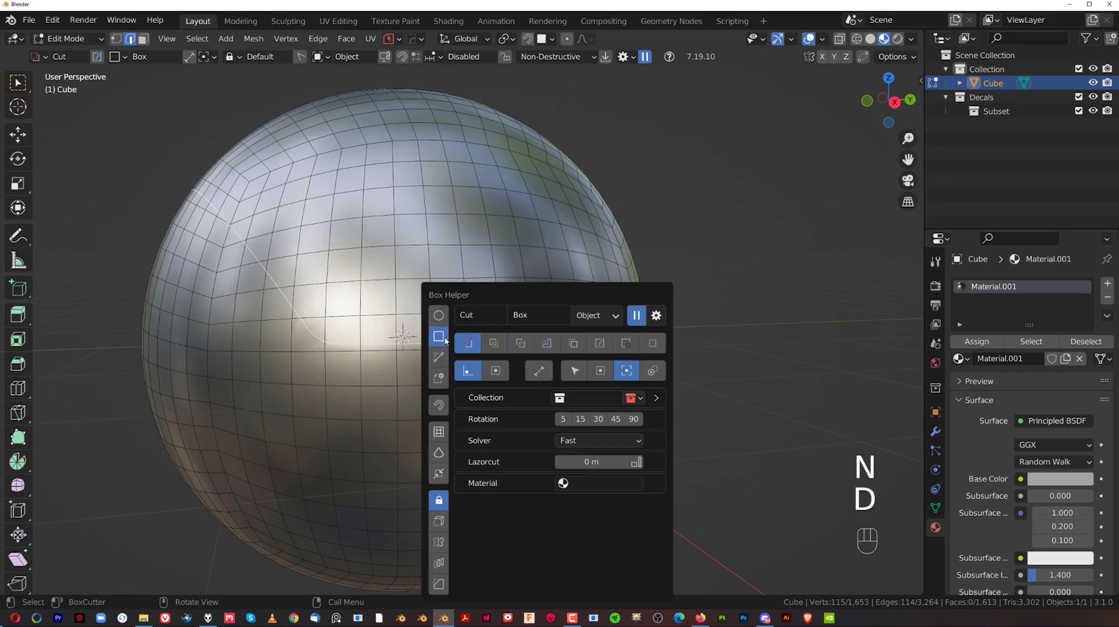
pyautogui.press('w')
pyautogui.scroll(2, 463, 364)
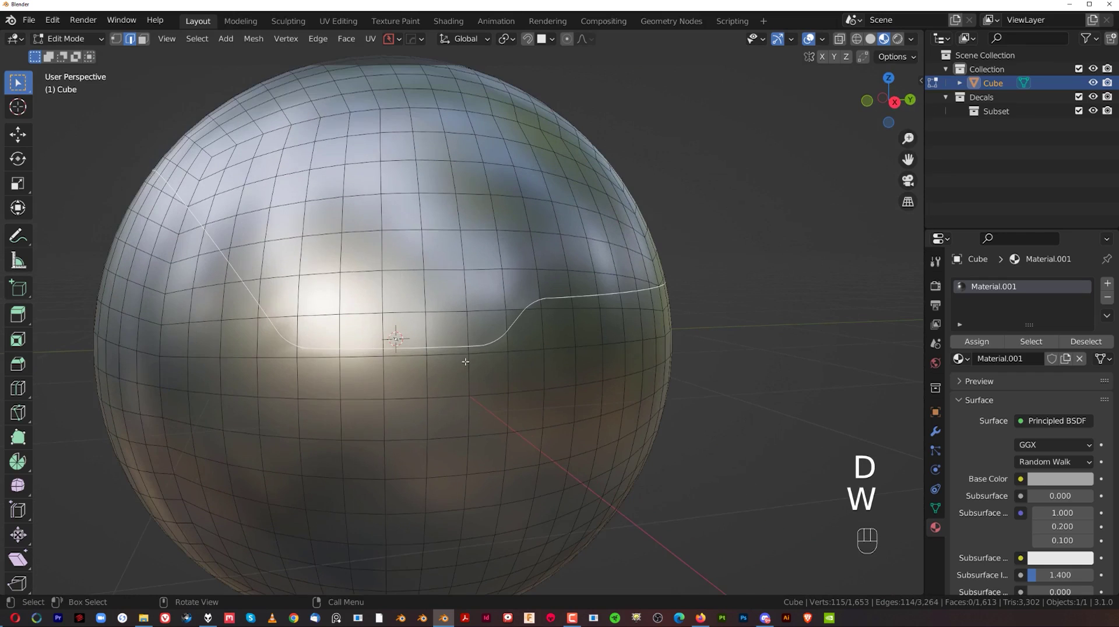
pyautogui.press('d')
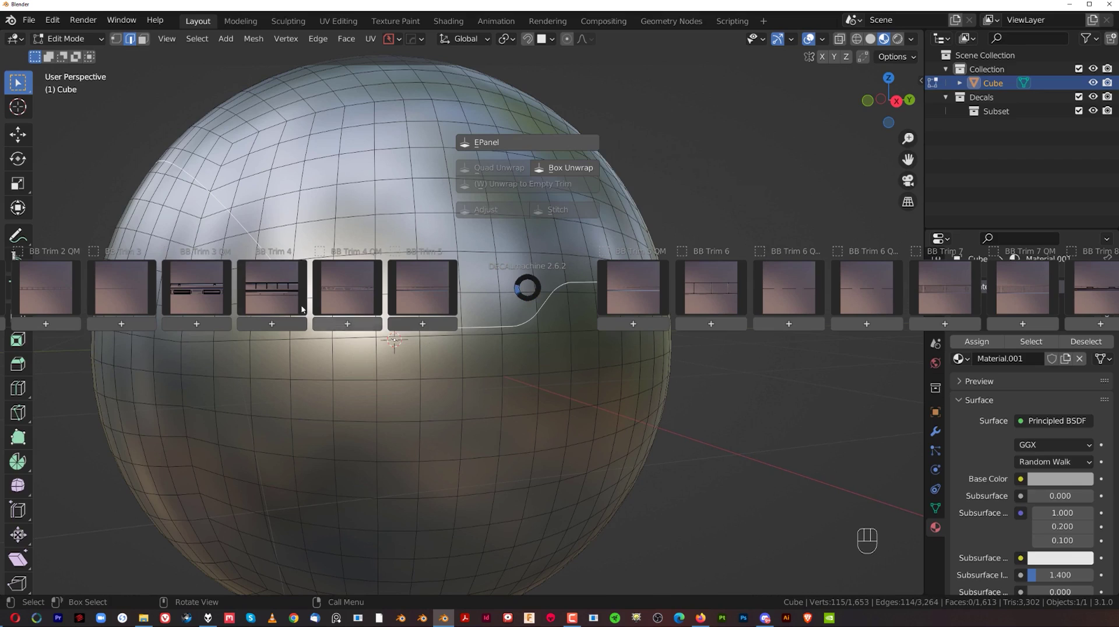
pyautogui.click(513, 142)
pyautogui.click(514, 142)
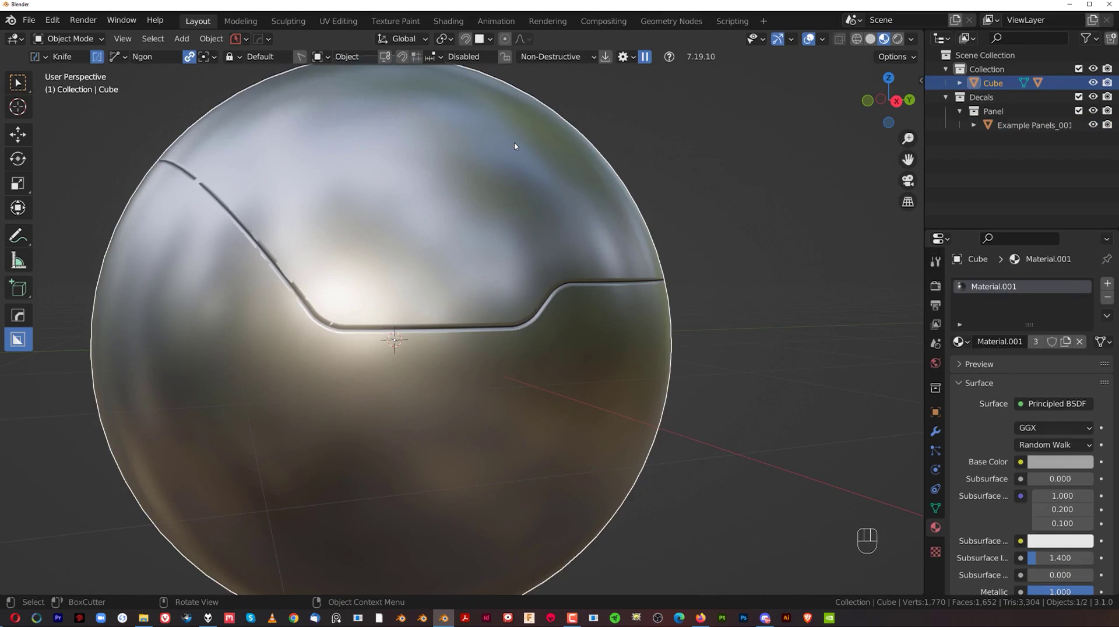
# - Select the panel decal strip on the sphere and raise its height by about 0.003 with Adjust Decal
pyautogui.click(745, 257)
pyautogui.scroll(1, 488, 360)
pyautogui.keyDown('shift'); pyautogui.moveTo(488, 365); pyautogui.dragTo(552, 382, button='middle'); pyautogui.keyUp('shift')
pyautogui.scroll(2, 551, 382)
pyautogui.click(456, 330)
pyautogui.press('d')
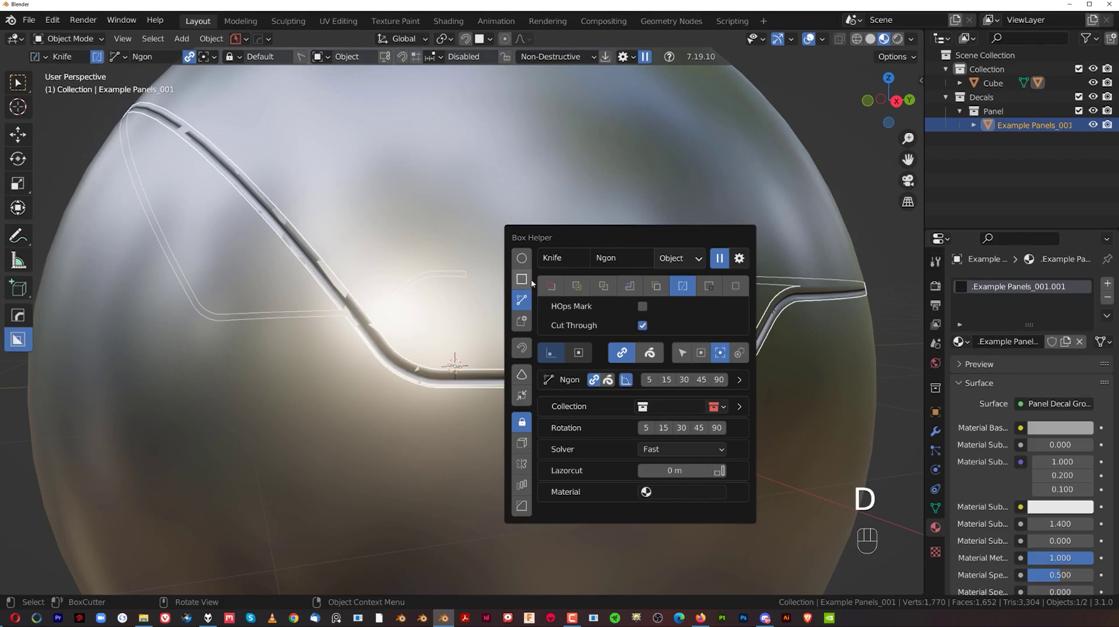
pyautogui.press('w')
pyautogui.press('d')
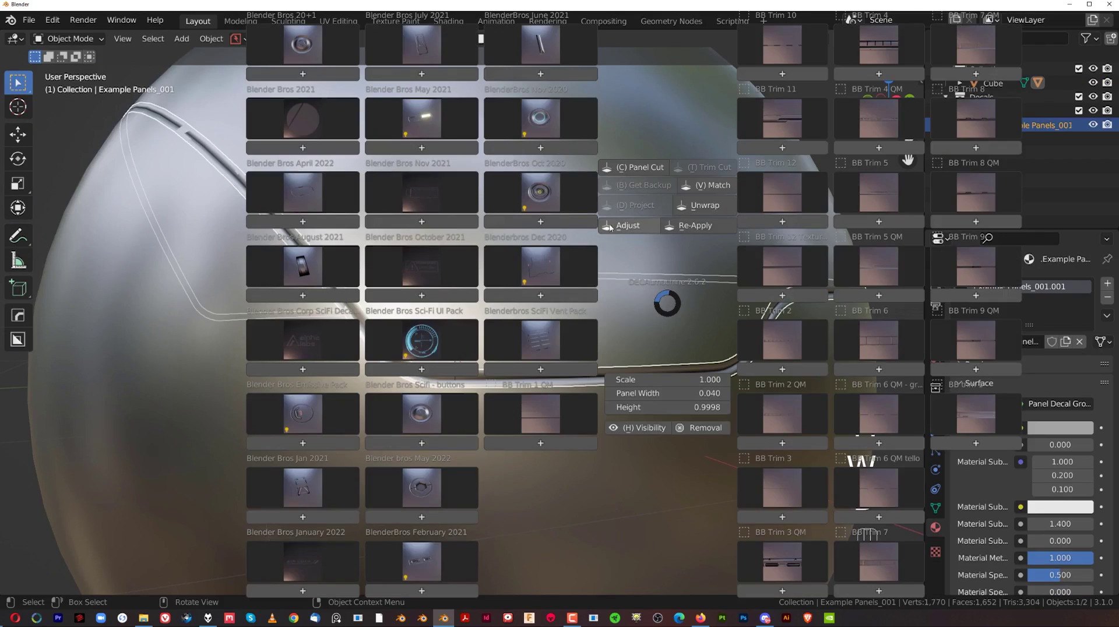
pyautogui.click(623, 226)
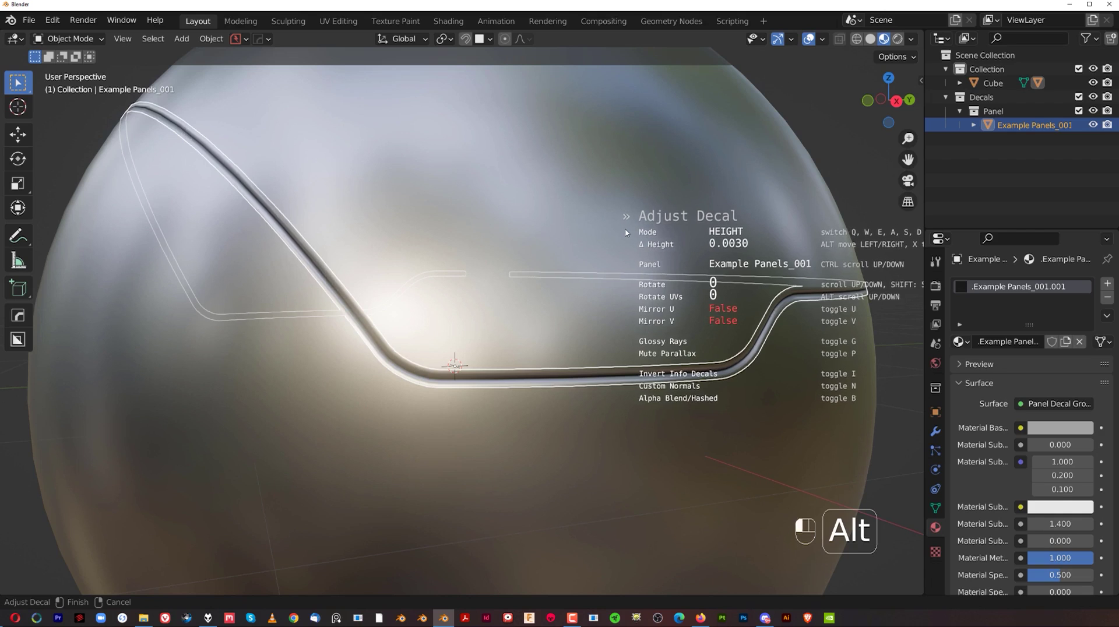
pyautogui.keyDown('alt'); pyautogui.click(630, 228); pyautogui.keyUp('alt')
pyautogui.scroll(-5, 643, 234)
pyautogui.click(736, 234)
# - Examine the adjusted panel line around the sphere from several angles and distances
pyautogui.moveTo(635, 257); pyautogui.dragTo(507, 271, button='middle')
pyautogui.keyDown('shift'); pyautogui.moveTo(507, 271); pyautogui.dragTo(442, 272, button='middle'); pyautogui.keyUp('shift')
pyautogui.scroll(8, 442, 328)
pyautogui.scroll(-8, 338, 317)
pyautogui.moveTo(337, 317); pyautogui.dragTo(535, 327, button='middle')
pyautogui.scroll(3, 535, 327)
pyautogui.moveTo(509, 282); pyautogui.dragTo(446, 162, button='middle')
pyautogui.scroll(-3, 555, 366)
pyautogui.scroll(3, 457, 410)
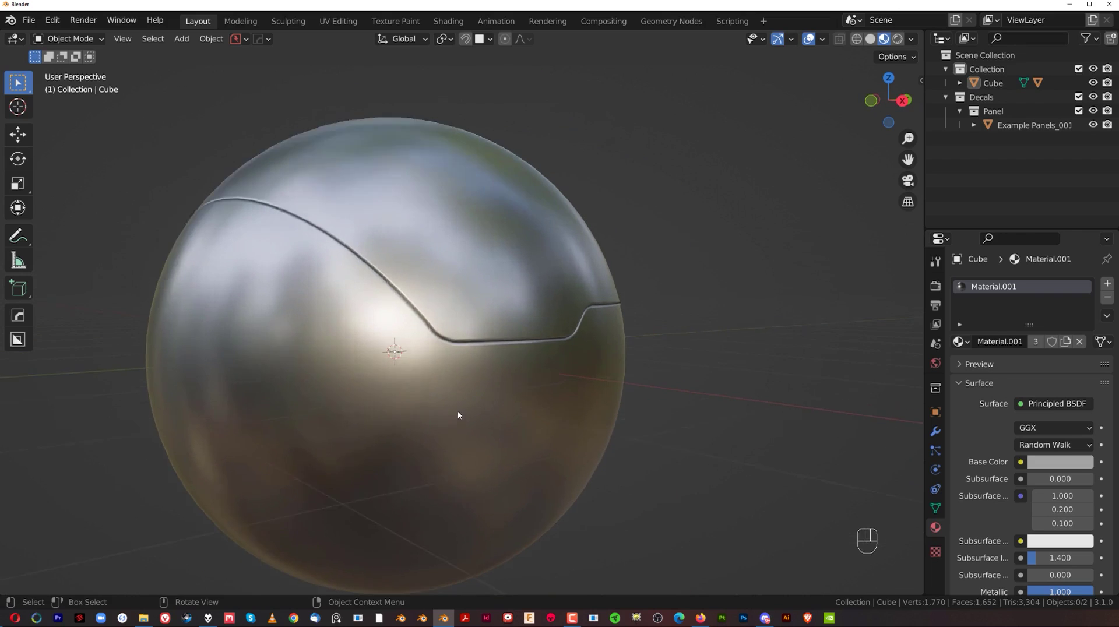
pyautogui.keyDown('shift'); pyautogui.moveTo(483, 293); pyautogui.dragTo(482, 327, button='middle'); pyautogui.keyUp('shift')
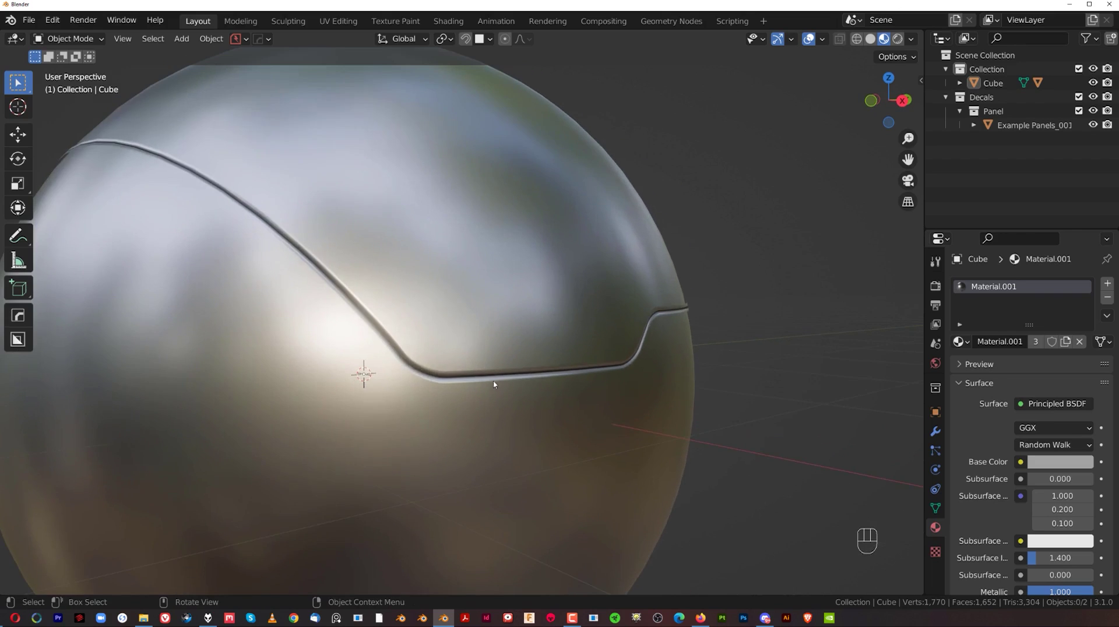
pyautogui.click(515, 341)
pyautogui.scroll(-4, 523, 332)
pyautogui.moveTo(532, 352); pyautogui.dragTo(501, 345, button='middle')
pyautogui.scroll(2, 547, 345)
pyautogui.moveTo(584, 353); pyautogui.dragTo(602, 347, button='middle')
pyautogui.press('d')
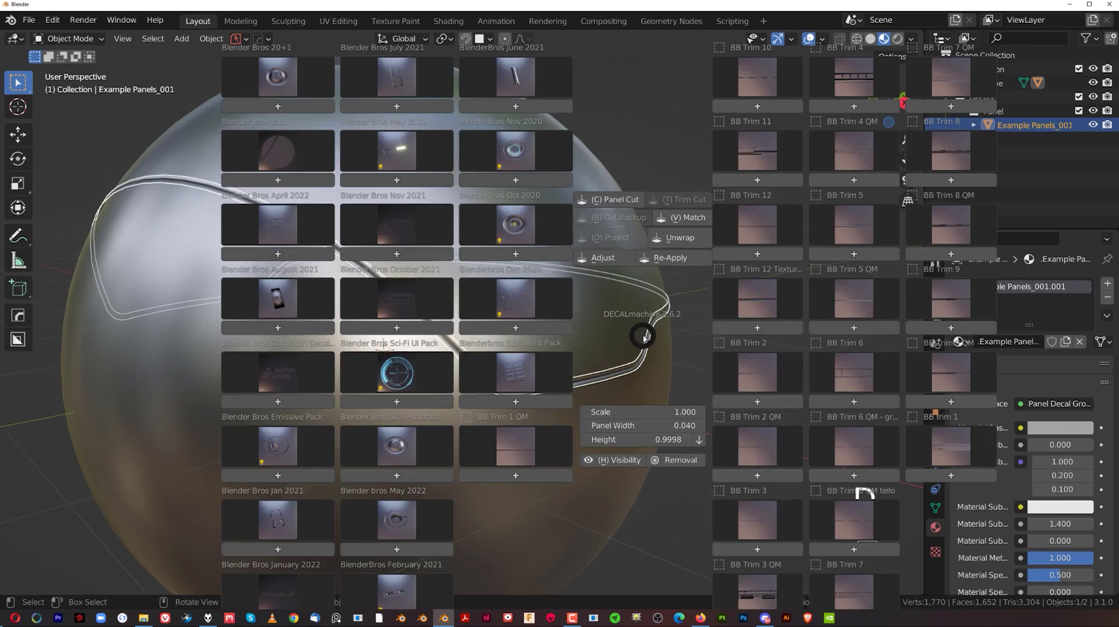
pyautogui.click(626, 200)
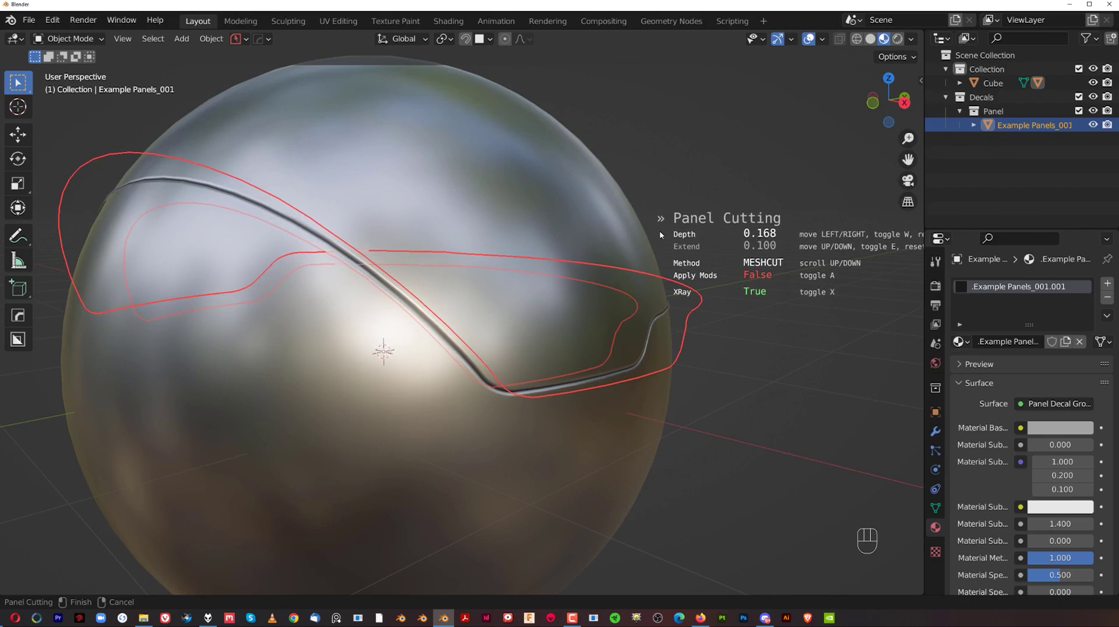
pyautogui.scroll(-2, 660, 235)
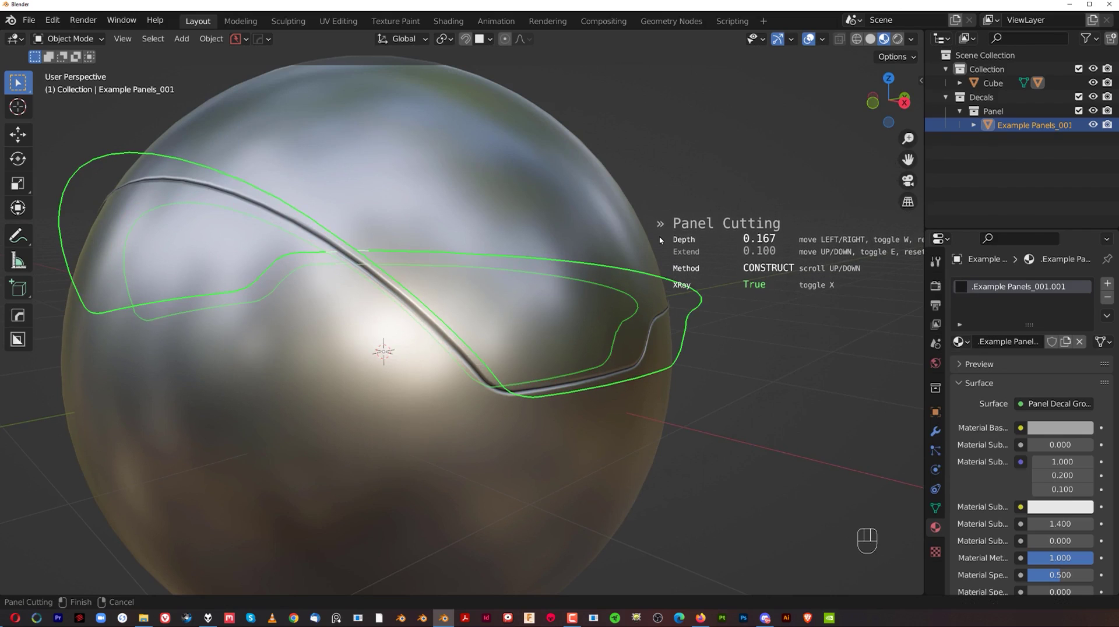
pyautogui.rightClick(660, 239)
# - Select the sphere and stash its current mesh with MESHmachine's Stash it
pyautogui.scroll(-5, 653, 251)
pyautogui.scroll(3, 560, 332)
pyautogui.moveTo(545, 326); pyautogui.dragTo(524, 279, button='middle')
pyautogui.scroll(1, 460, 330)
pyautogui.click(524, 279)
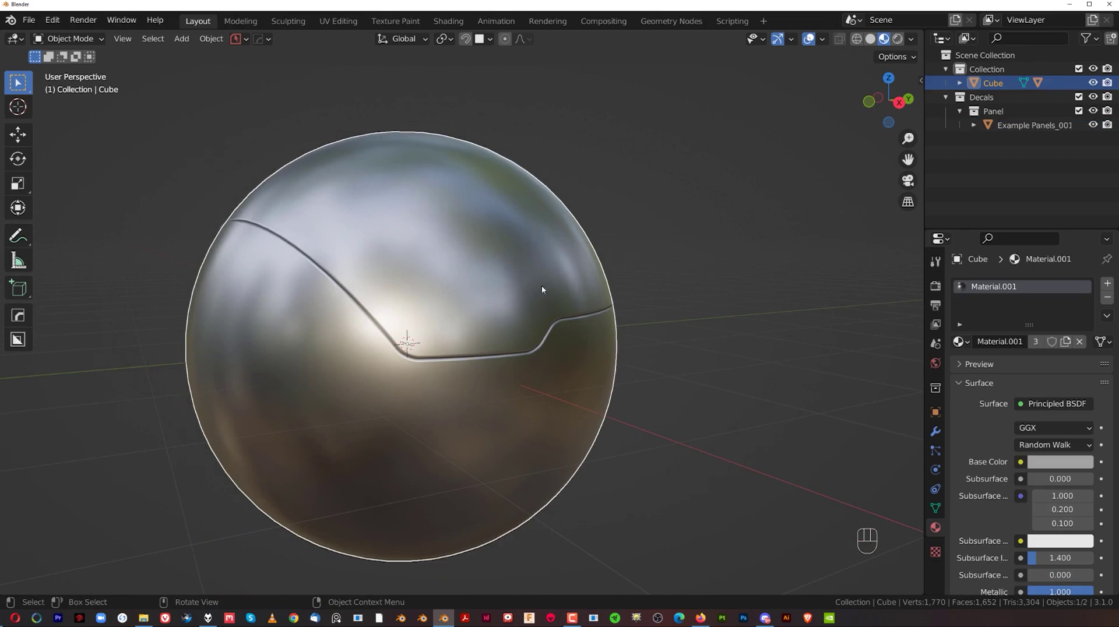
pyautogui.press('y')
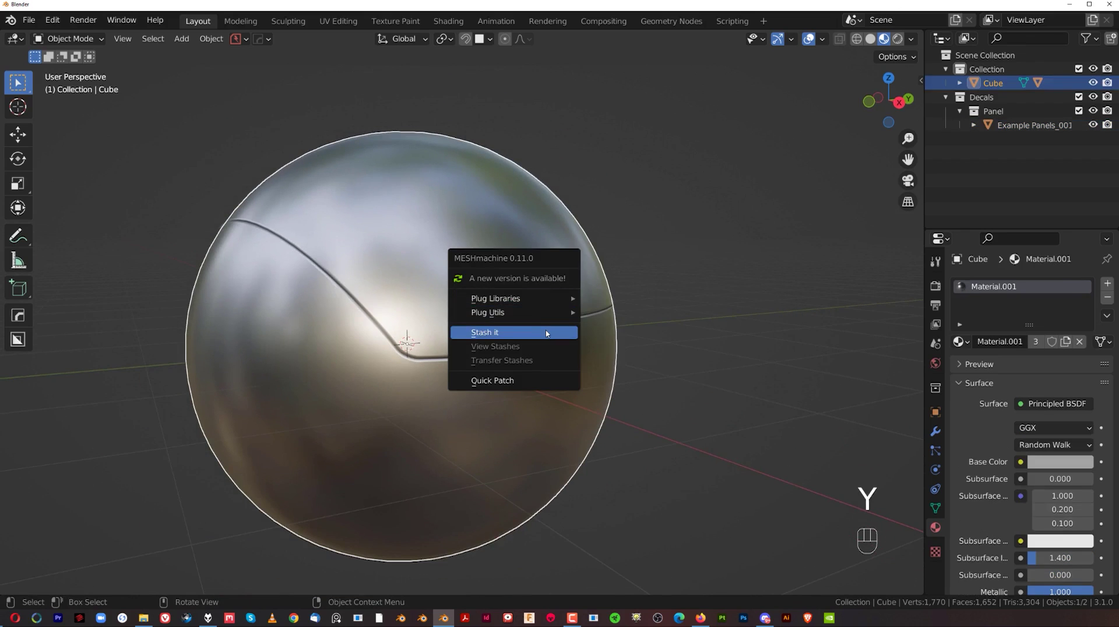
pyautogui.click(547, 333)
pyautogui.moveTo(506, 260); pyautogui.dragTo(481, 286, button='middle')
pyautogui.press('Tab')
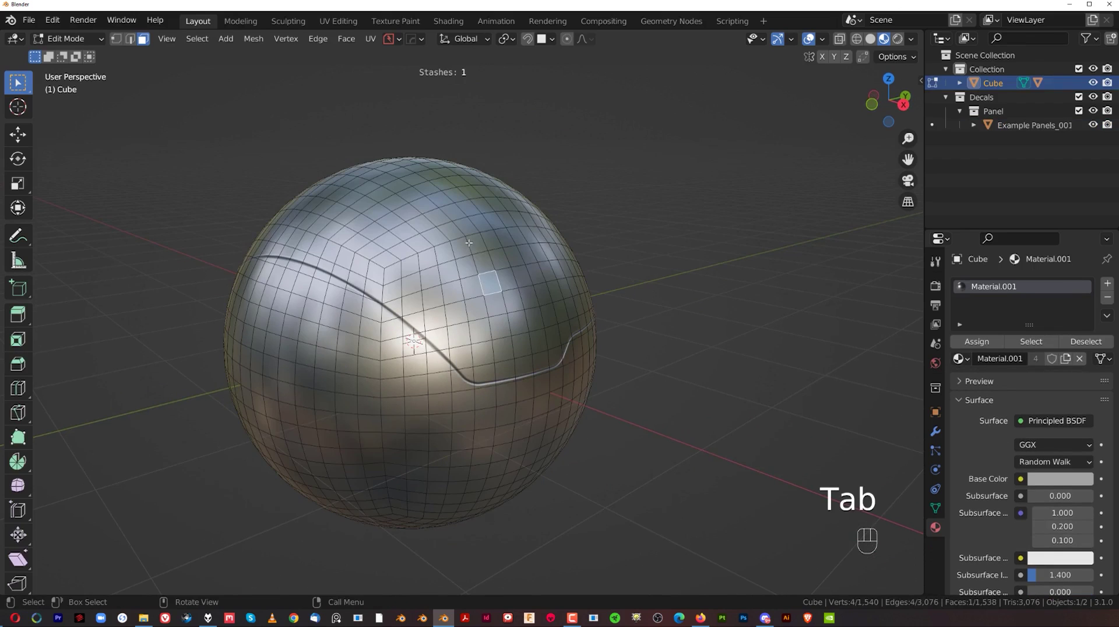
pyautogui.keyDown('shift'); pyautogui.click(473, 242); pyautogui.keyUp('shift')
pyautogui.scroll(2, 548, 352)
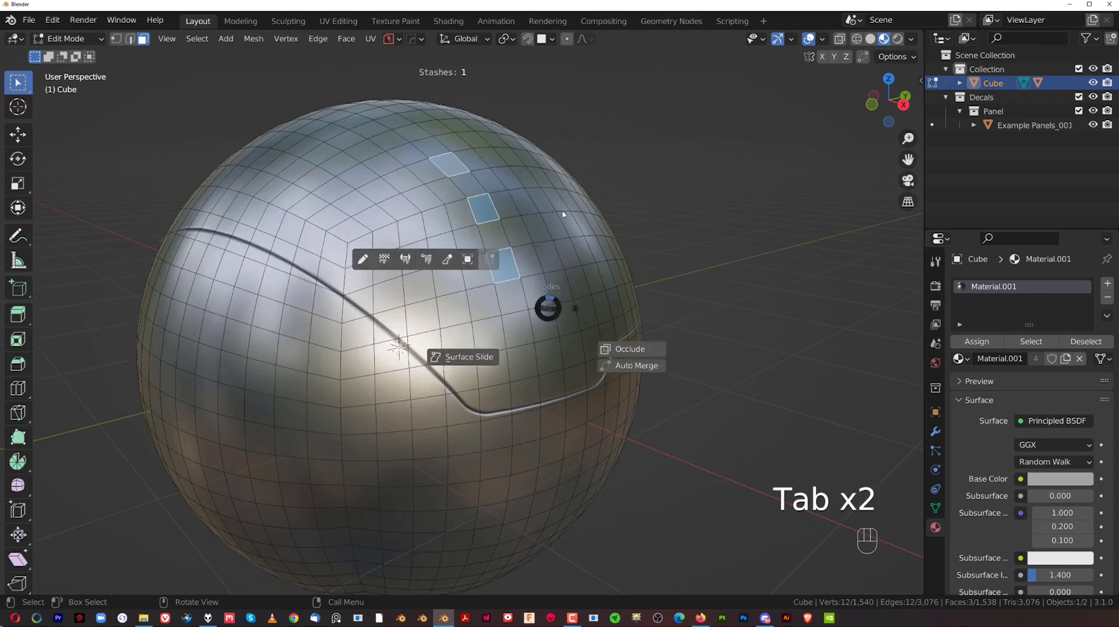
pyautogui.press('Tab')
# - Generate a cutter object from the panel decal strip with Panel Cut, using the Construct method at a depth of 0.100
pyautogui.scroll(-2, 544, 328)
pyautogui.click(519, 377)
pyautogui.scroll(2, 518, 373)
pyautogui.press('d')
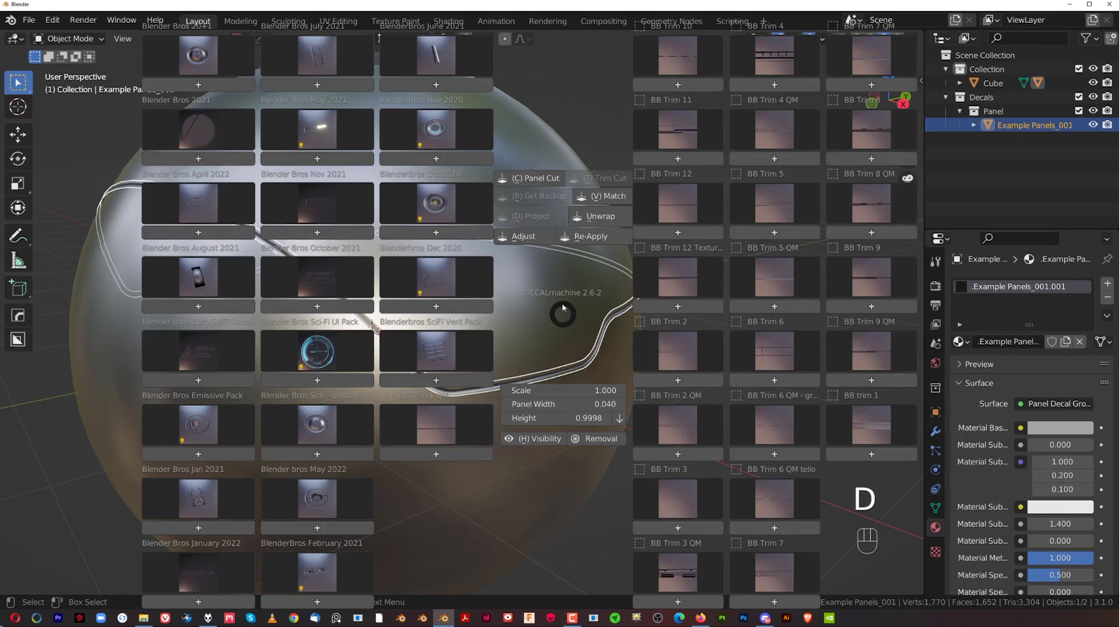
pyautogui.click(548, 180)
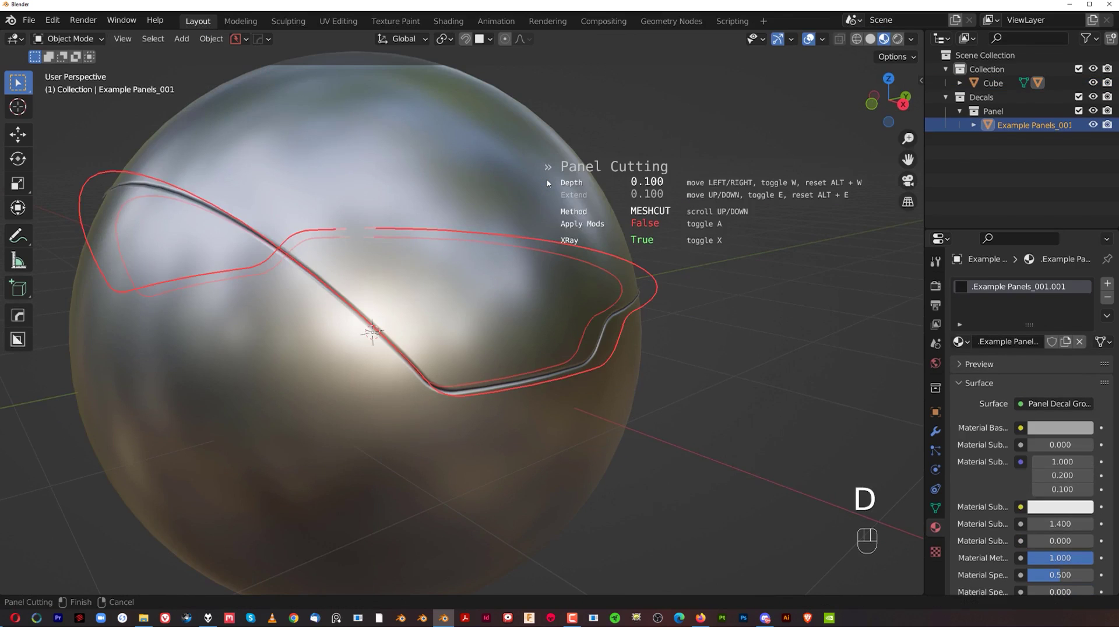
pyautogui.scroll(-1, 547, 178)
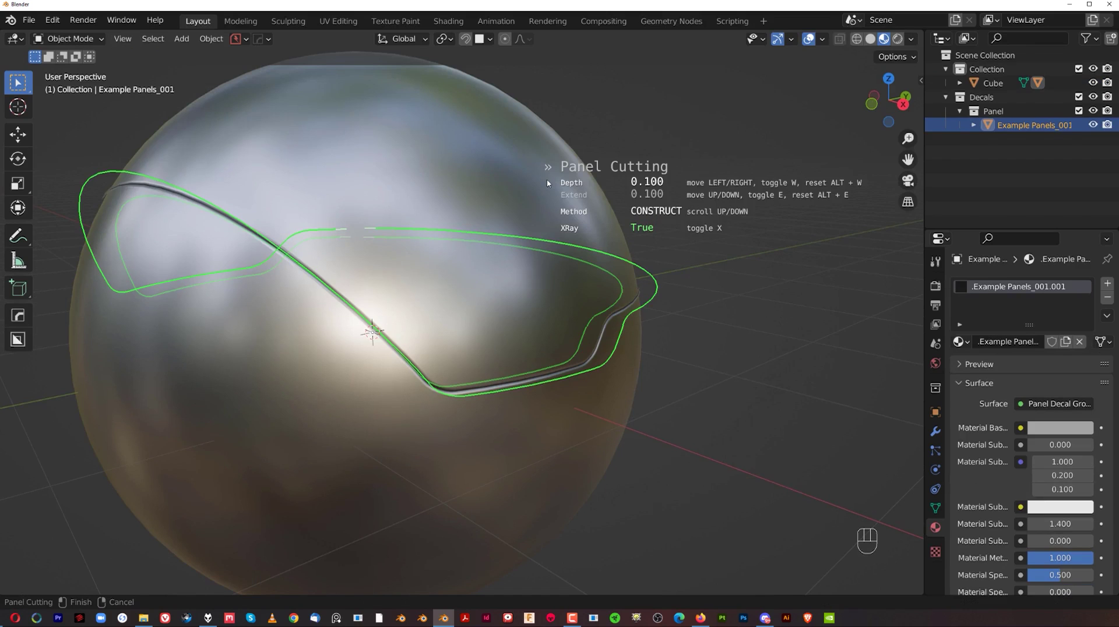
pyautogui.click(547, 178)
pyautogui.scroll(3, 563, 259)
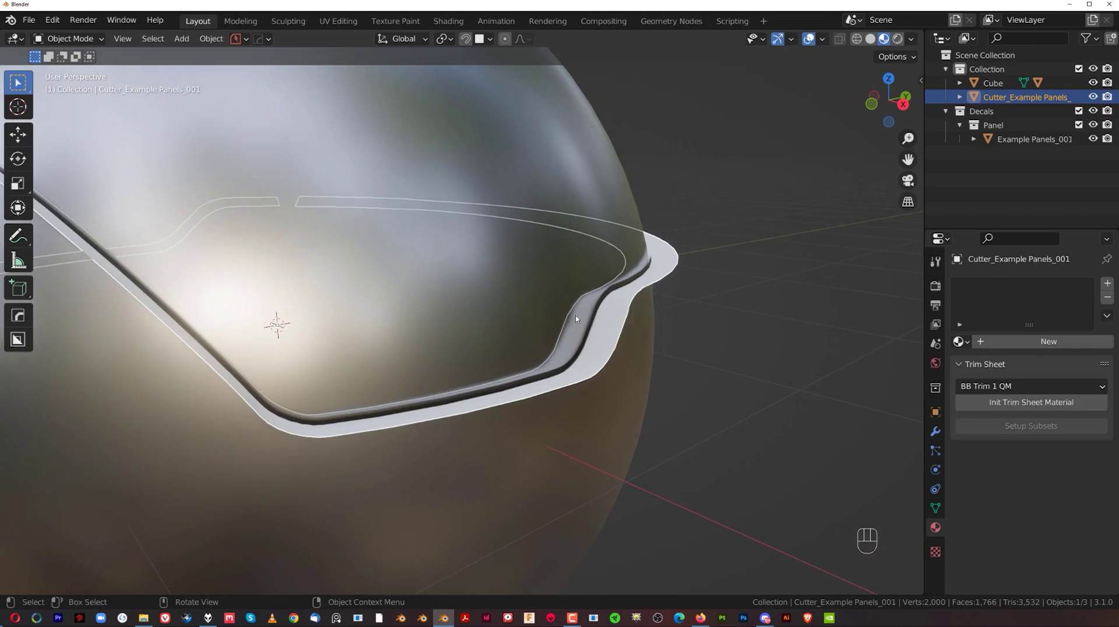
# - Select the panel cutter together with the sphere and cut the sphere with the Hard Ops Knife boolean
pyautogui.moveTo(627, 306); pyautogui.dragTo(651, 342, button='middle')
pyautogui.hotkey('ctrl', 'z')
pyautogui.click(651, 342)
pyautogui.click(660, 328)
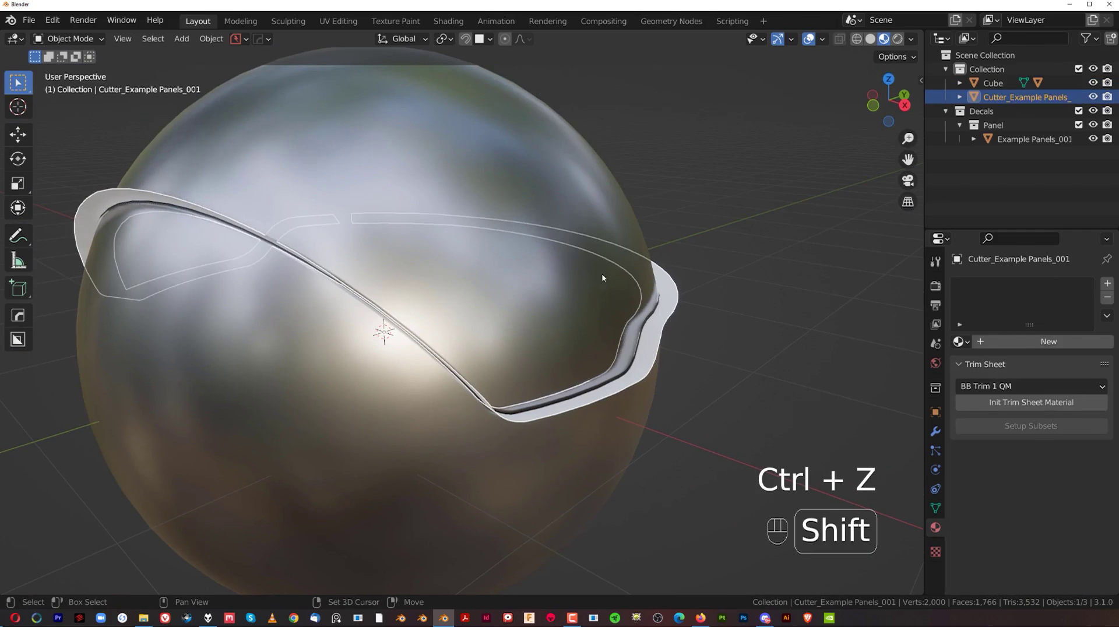
pyautogui.keyDown('shift'); pyautogui.click(630, 319); pyautogui.keyUp('shift')
pyautogui.scroll(2, 587, 290)
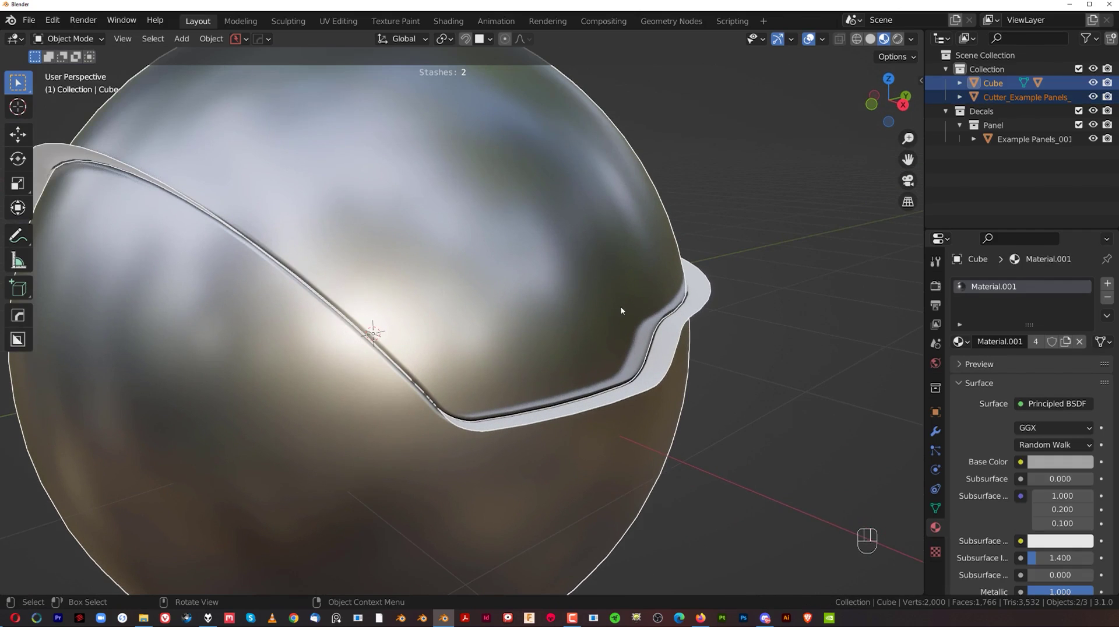
pyautogui.press('q')
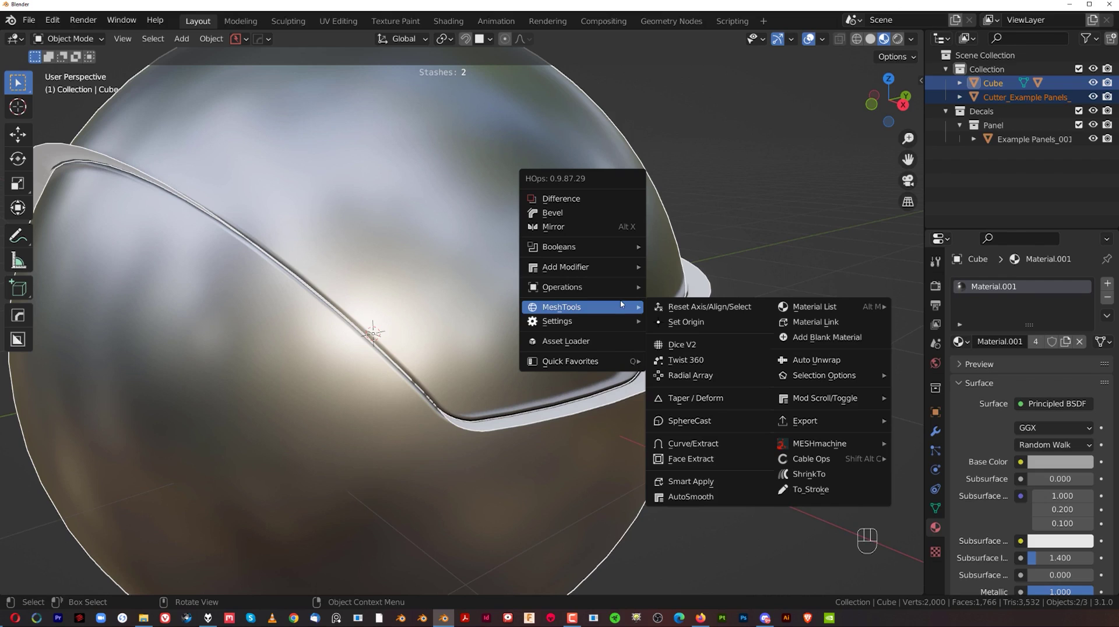
pyautogui.moveTo(612, 248)
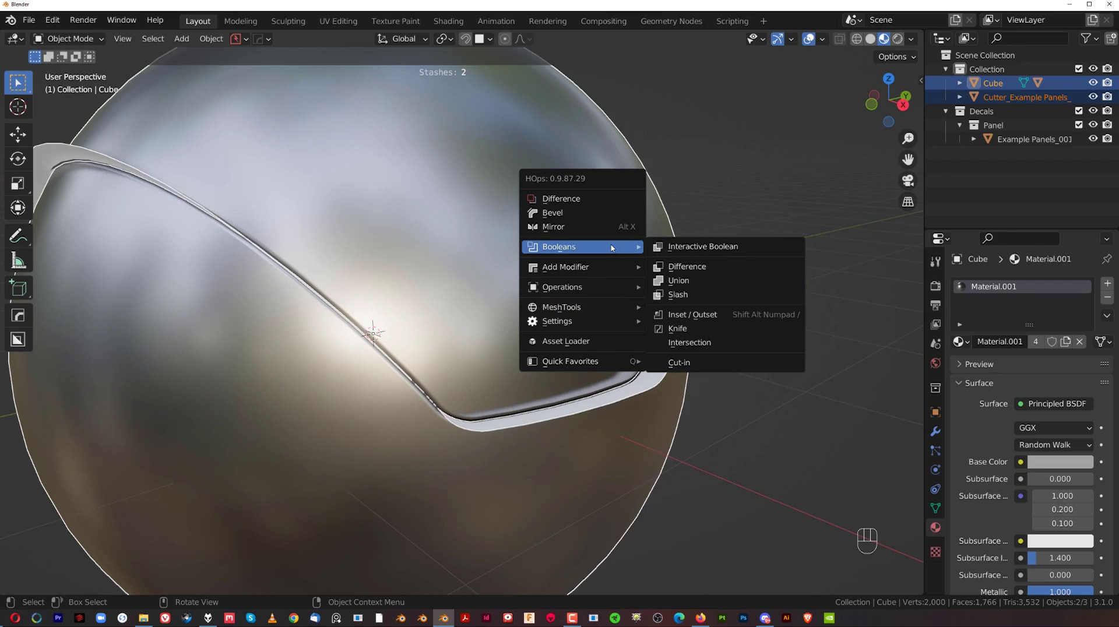
pyautogui.click(703, 329)
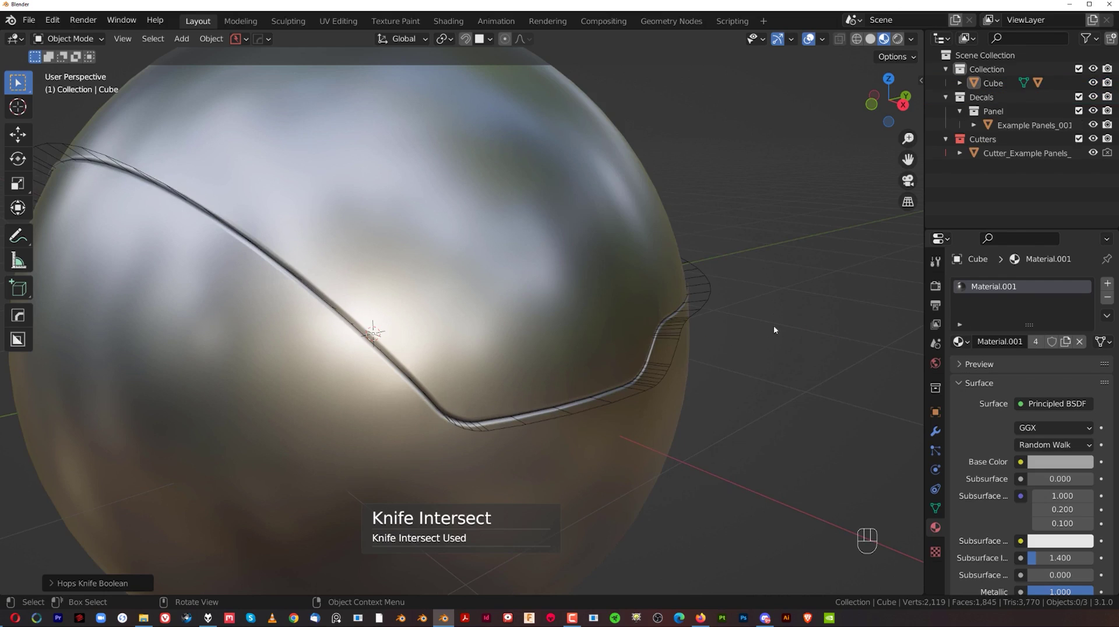
# - Hide the panel cutter object that surrounds the sphere
pyautogui.click(690, 320)
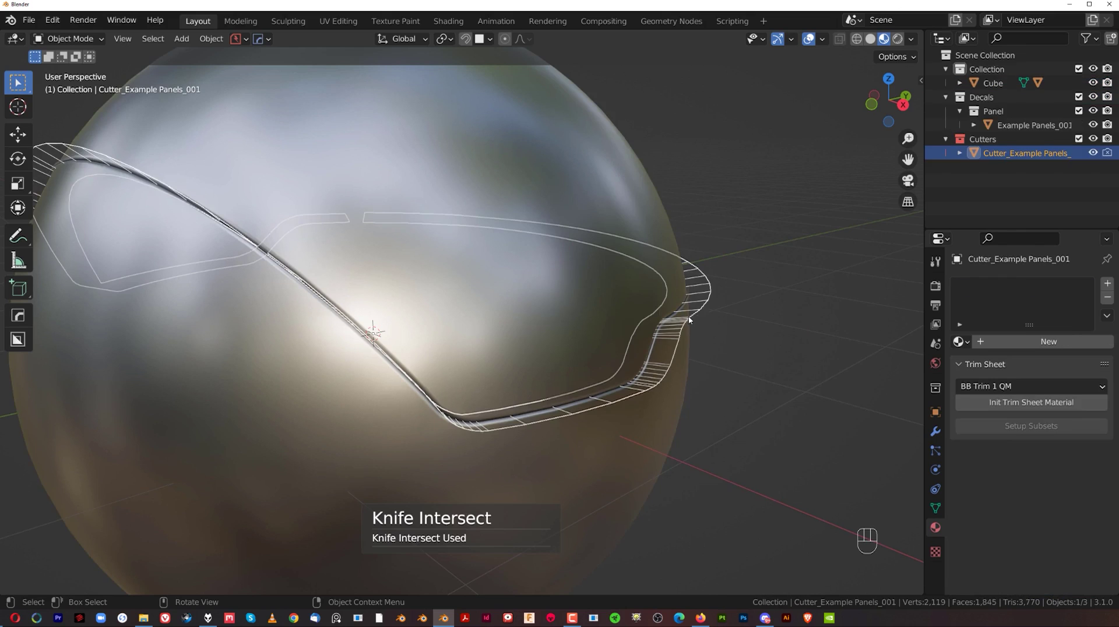
pyautogui.press('h')
pyautogui.moveTo(687, 318); pyautogui.dragTo(476, 297, button='middle')
pyautogui.scroll(1, 465, 323)
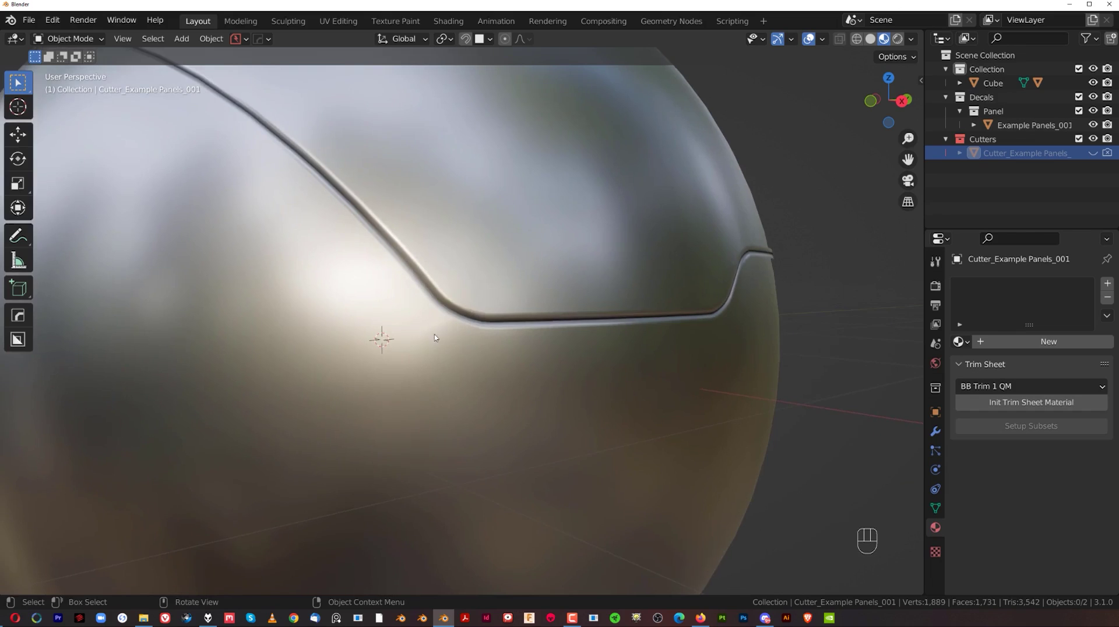
pyautogui.scroll(-1, 466, 347)
# - Select all of the sphere's faces in Edit Mode and transfer normals onto them with MESHmachine
pyautogui.click(489, 354)
pyautogui.press('Tab')
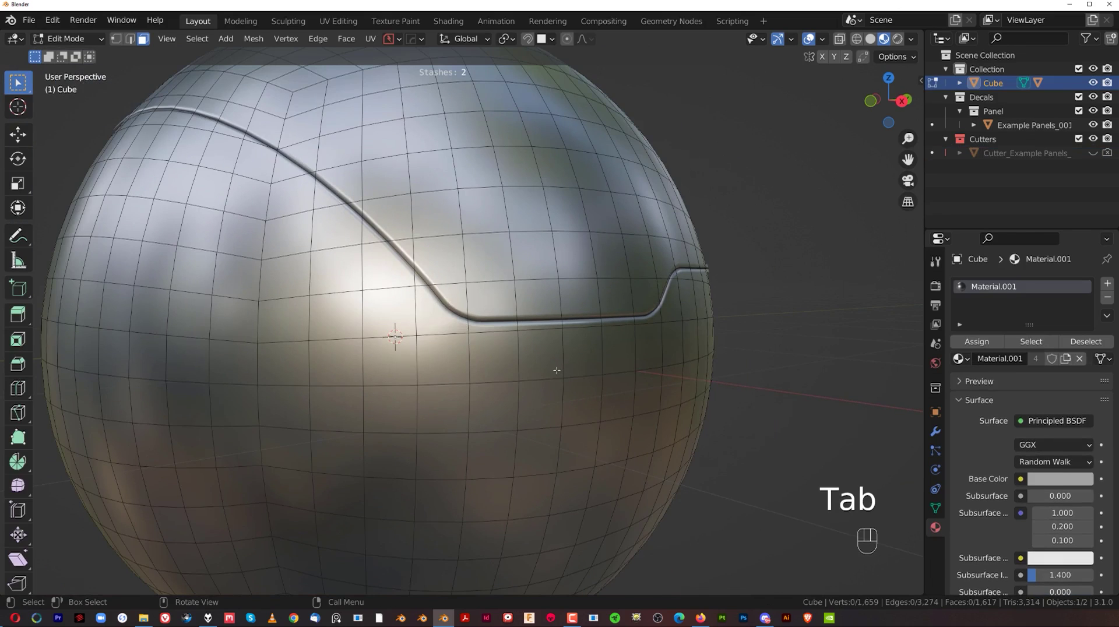
pyautogui.press('a')
pyautogui.press('y')
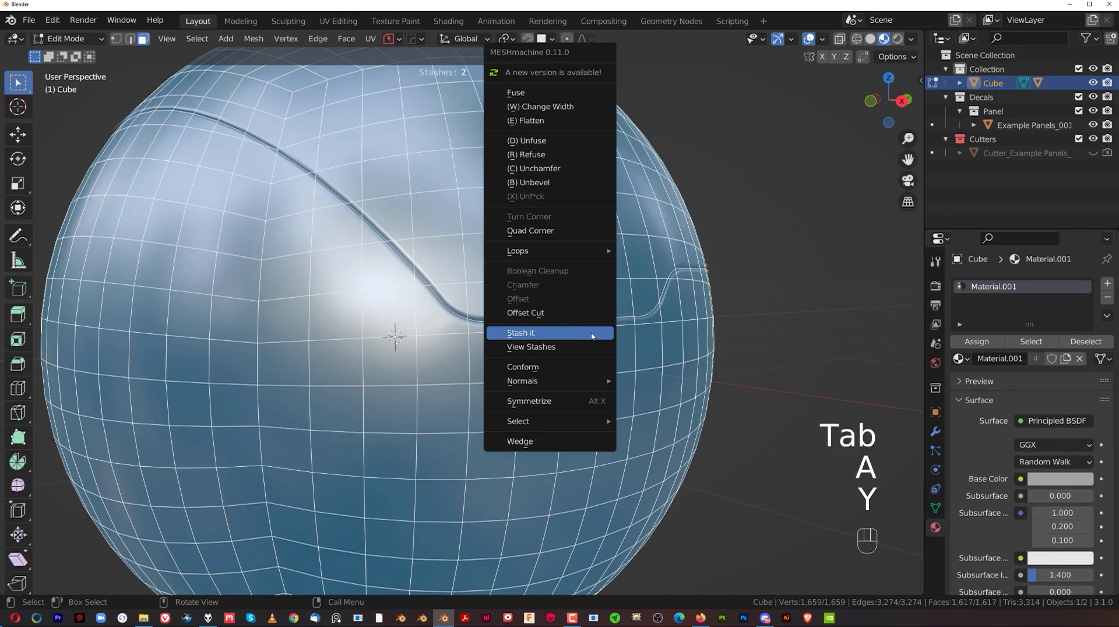
pyautogui.moveTo(617, 386)
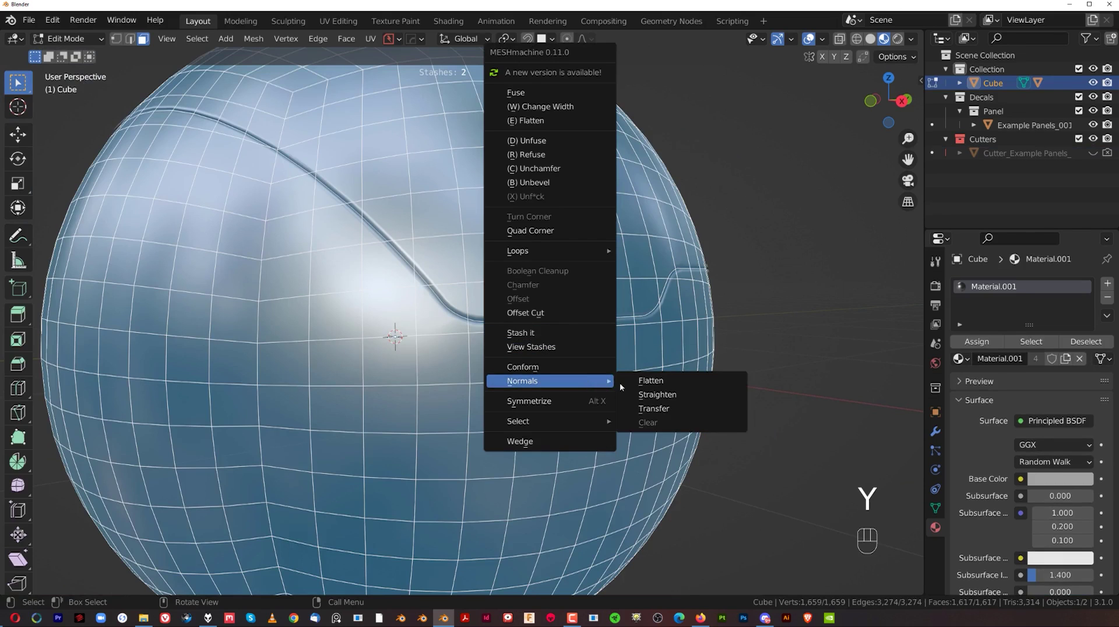
pyautogui.click(660, 409)
pyautogui.click(668, 398)
pyautogui.press('Tab')
pyautogui.scroll(-3, 639, 252)
pyautogui.scroll(5, 561, 305)
pyautogui.scroll(-5, 481, 305)
# - Isolate the sphere in local view and switch its mesh editing to edge selection
pyautogui.press('/')
pyautogui.press('Tab')
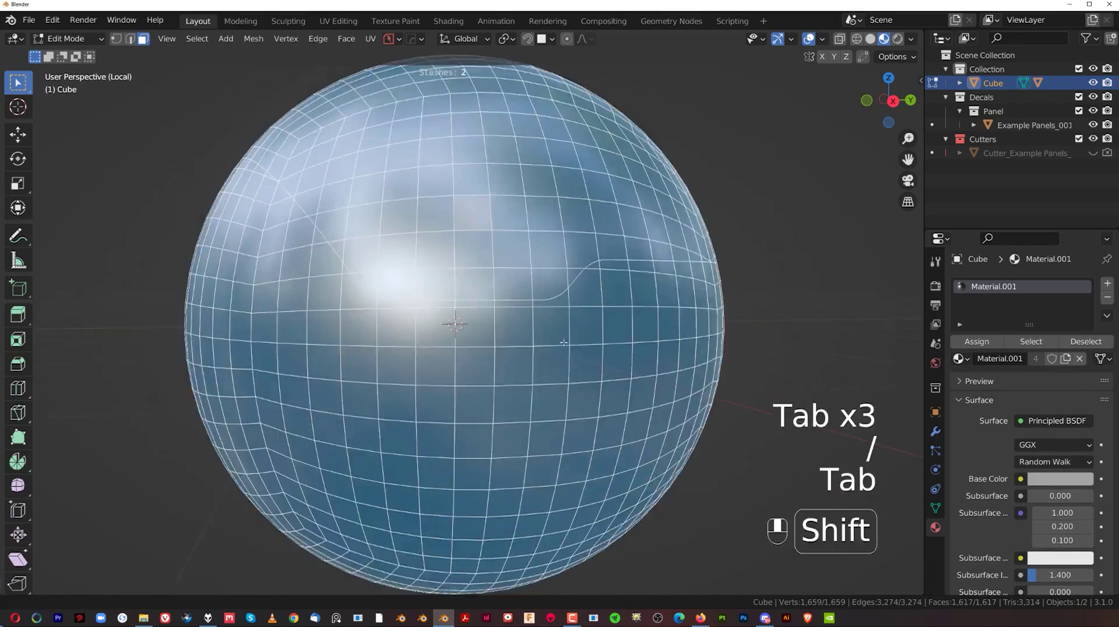
pyautogui.scroll(2, 464, 391)
pyautogui.moveTo(464, 391); pyautogui.dragTo(535, 366, button='middle')
pyautogui.keyDown('alt'); pyautogui.click(528, 358); pyautogui.keyUp('alt')
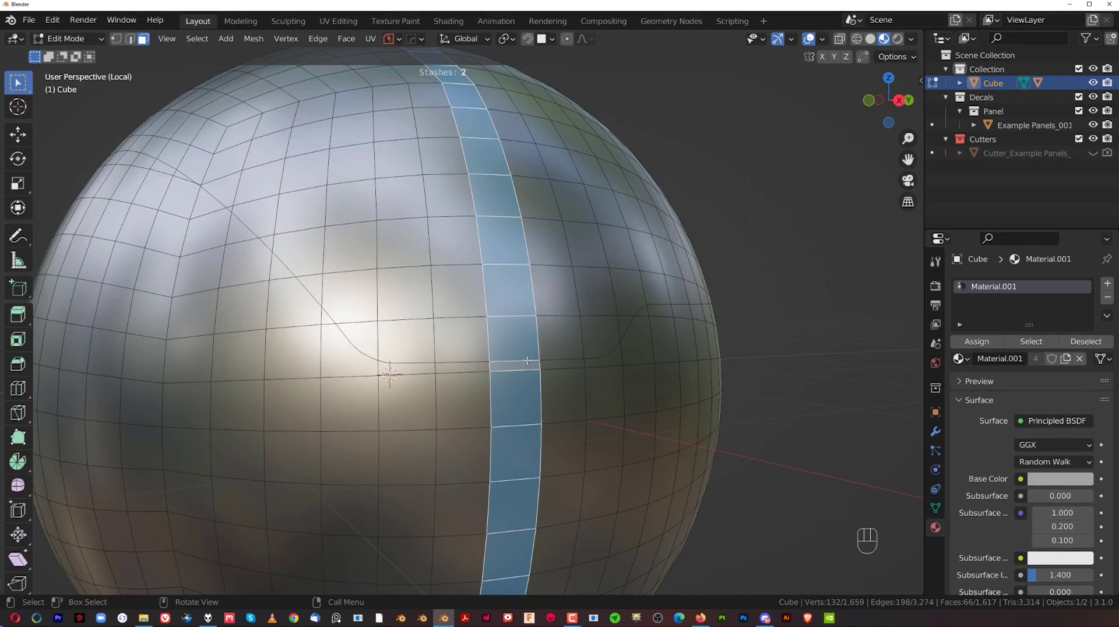
pyautogui.press('Tab')
pyautogui.click(503, 403)
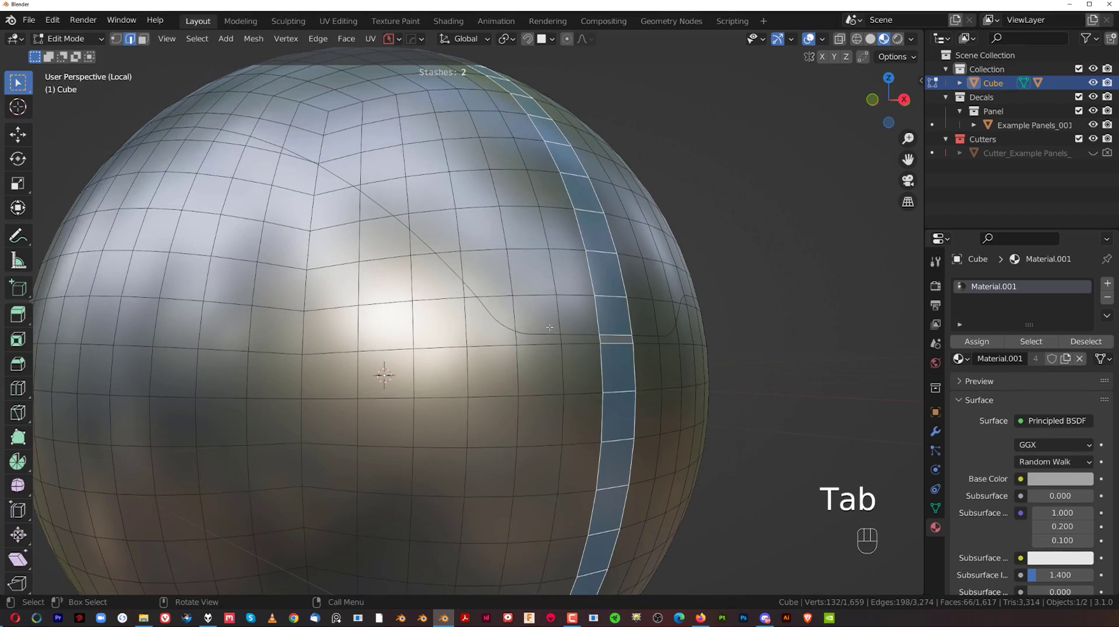
# - Try to select the knifed edges along the panel line with shortest-path picks
pyautogui.doubleClick(540, 332)
pyautogui.moveTo(540, 333); pyautogui.dragTo(593, 384, button='middle')
pyautogui.click(594, 385)
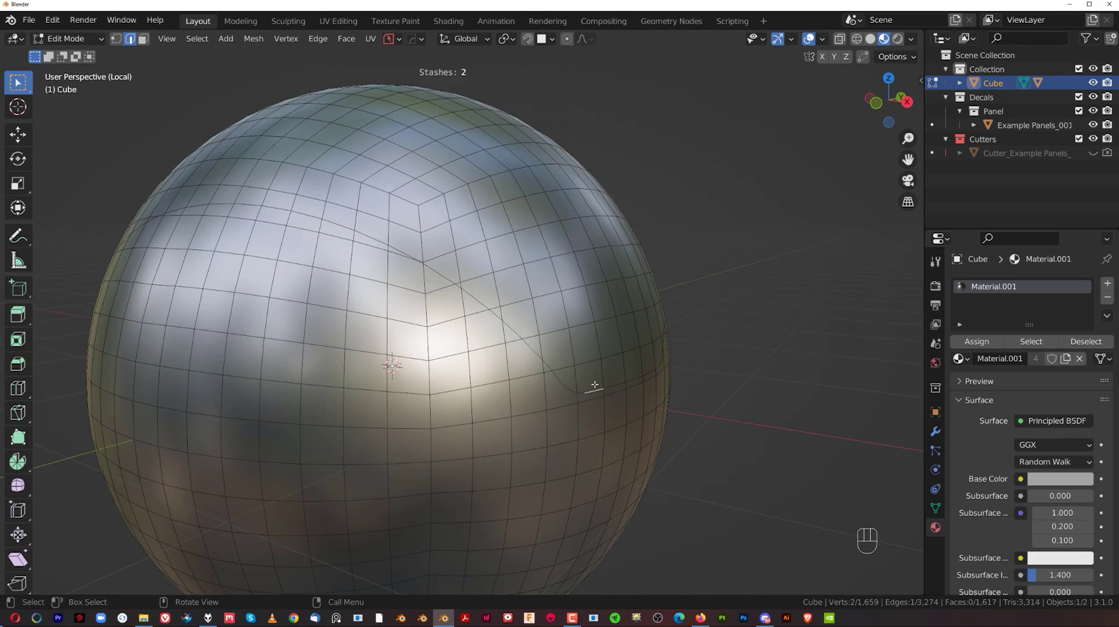
pyautogui.keyDown('ctrl'); pyautogui.click(489, 307); pyautogui.keyUp('ctrl')
pyautogui.keyDown('ctrl'); pyautogui.click(368, 232); pyautogui.keyUp('ctrl')
pyautogui.moveTo(368, 232); pyautogui.dragTo(274, 216, button='middle')
pyautogui.keyDown('shift'); pyautogui.moveTo(490, 326); pyautogui.dragTo(350, 303, button='middle'); pyautogui.keyUp('shift')
pyautogui.moveTo(495, 314); pyautogui.dragTo(586, 315, button='middle')
pyautogui.scroll(1, 467, 332)
pyautogui.keyDown('shift'); pyautogui.moveTo(438, 335); pyautogui.dragTo(565, 369, button='middle'); pyautogui.keyUp('shift')
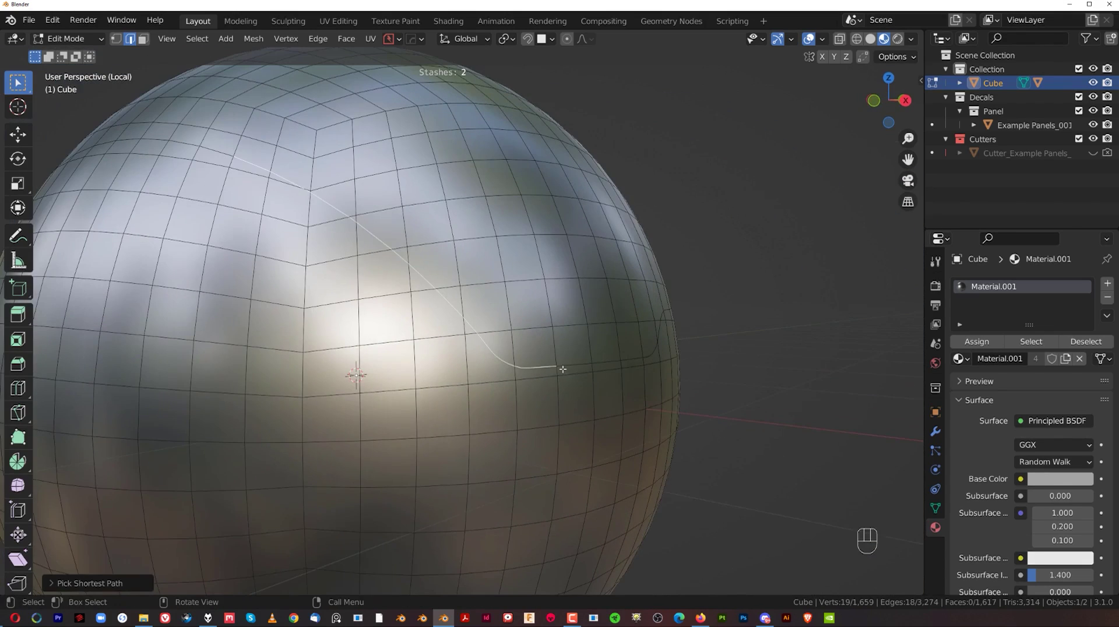
pyautogui.press('x')
pyautogui.click(548, 368)
pyautogui.hotkey('ctrl', 'z')
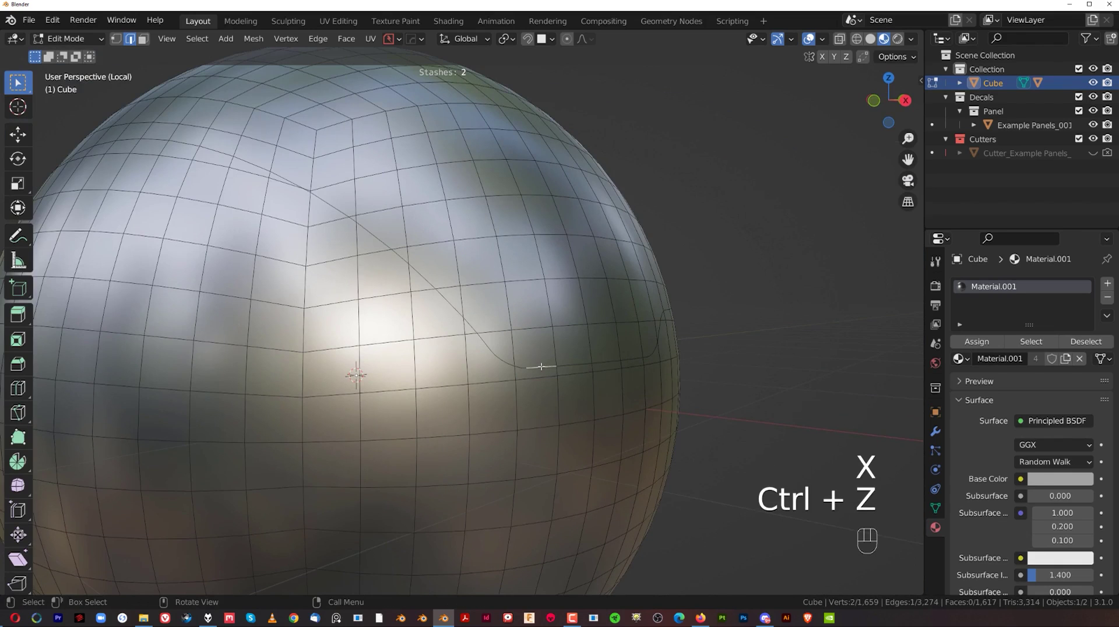
# - Select the whole knifed edge loop around the sphere and mark it as a seam
pyautogui.keyDown('alt'); pyautogui.click(540, 368); pyautogui.keyUp('alt')
pyautogui.scroll(-3, 535, 362)
pyautogui.rightClick(532, 352)
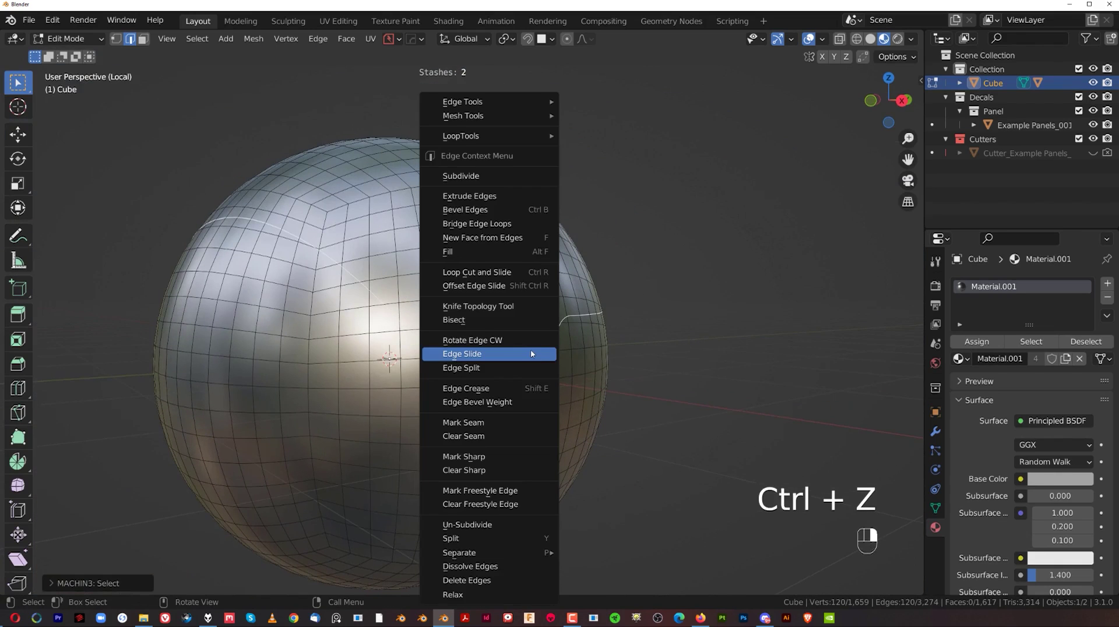
pyautogui.click(525, 422)
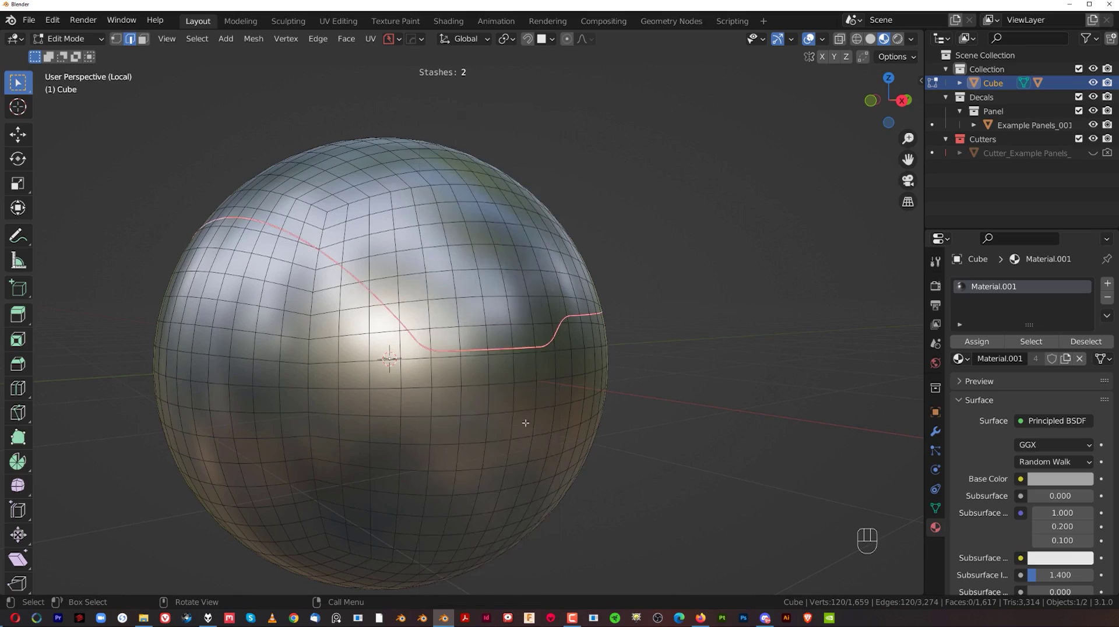
pyautogui.scroll(2, 524, 388)
# - Switch to face selection and select all linked faces of the sphere above the seam
pyautogui.press('Tab')
pyautogui.scroll(-2, 530, 305)
pyautogui.moveTo(508, 292); pyautogui.dragTo(441, 306, button='middle')
pyautogui.press('l')
pyautogui.scroll(3, 536, 311)
pyautogui.scroll(1, 441, 306)
pyautogui.keyDown('shift'); pyautogui.moveTo(441, 306); pyautogui.dragTo(534, 340, button='middle'); pyautogui.keyUp('shift')
pyautogui.scroll(-3, 534, 339)
pyautogui.scroll(1, 535, 340)
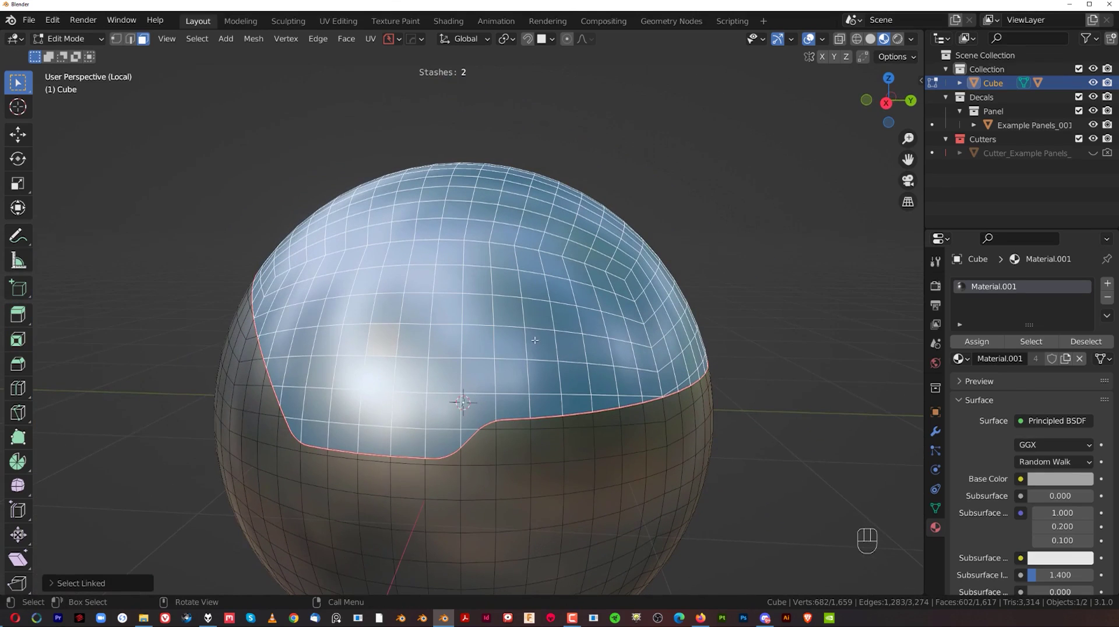
# - Add a second material slot holding the existing "Material" and assign it to the selected faces above the seam
pyautogui.click(1105, 284)
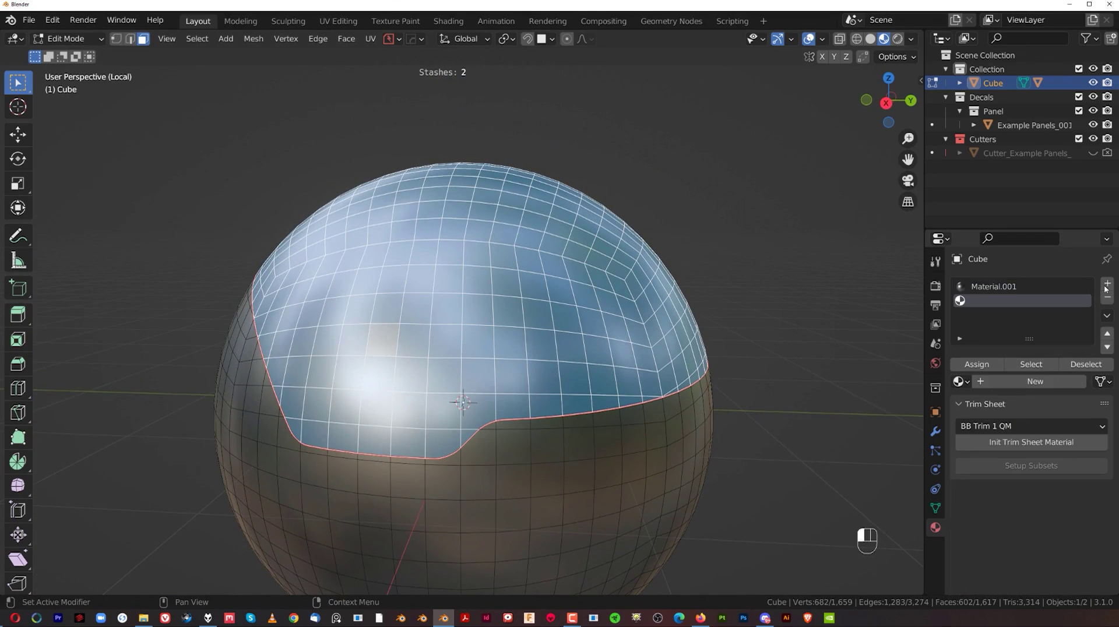
pyautogui.click(959, 382)
pyautogui.click(922, 430)
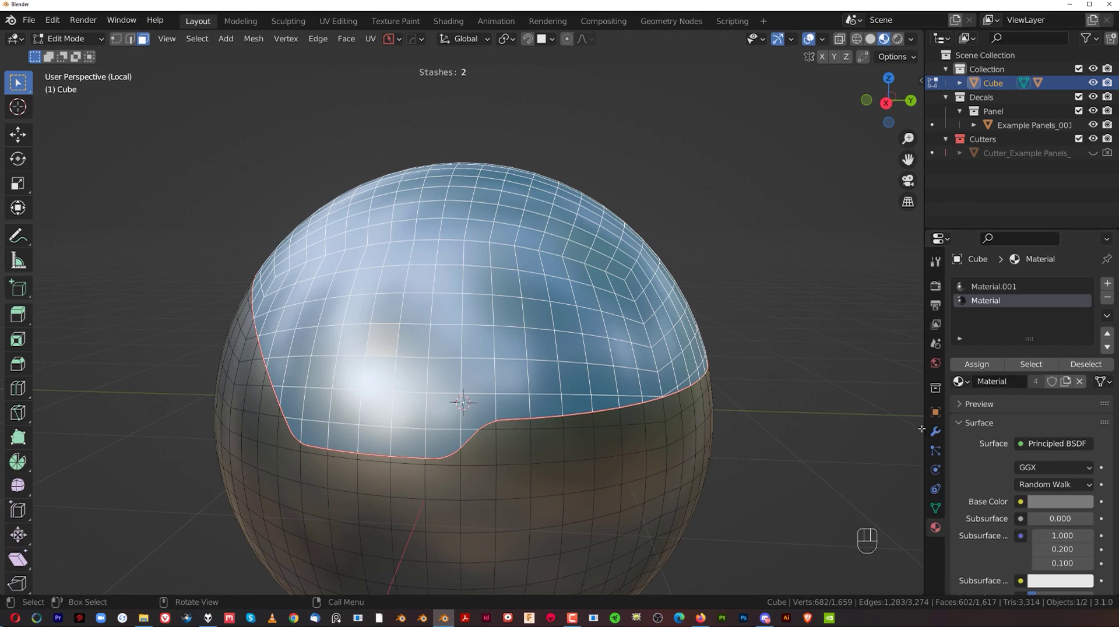
pyautogui.click(977, 366)
# - Darken the second material's base color to nearly black and return to Object Mode outside local view
pyautogui.click(1070, 507)
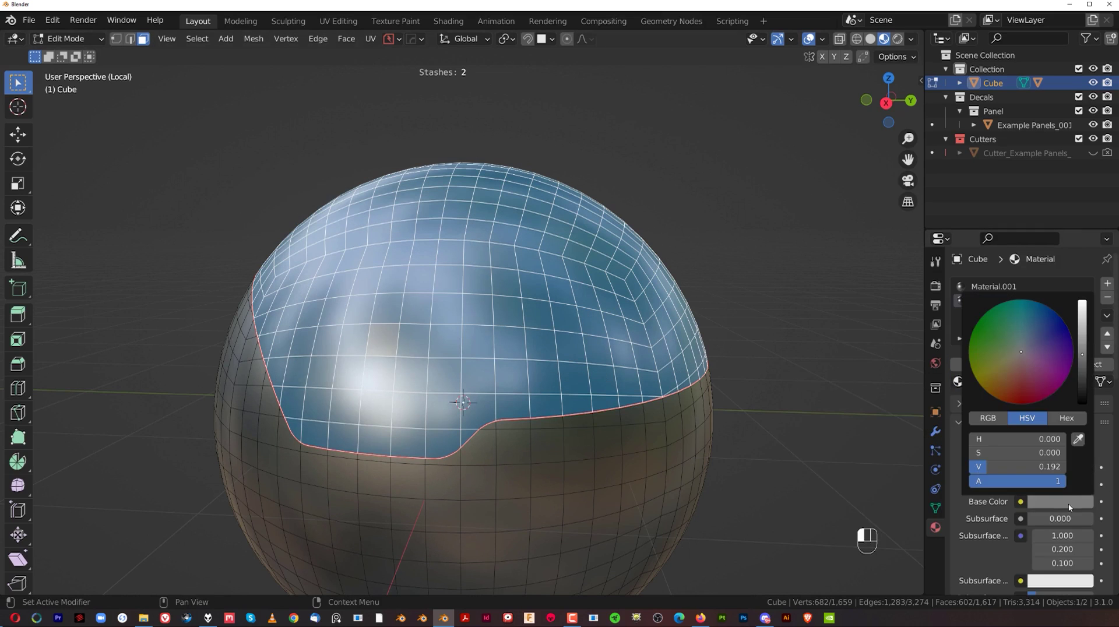
pyautogui.moveTo(1085, 306); pyautogui.dragTo(1085, 402)
pyautogui.press('Tab')
pyautogui.moveTo(644, 179); pyautogui.dragTo(524, 333, button='middle')
pyautogui.scroll(3, 522, 312)
pyautogui.press('/')
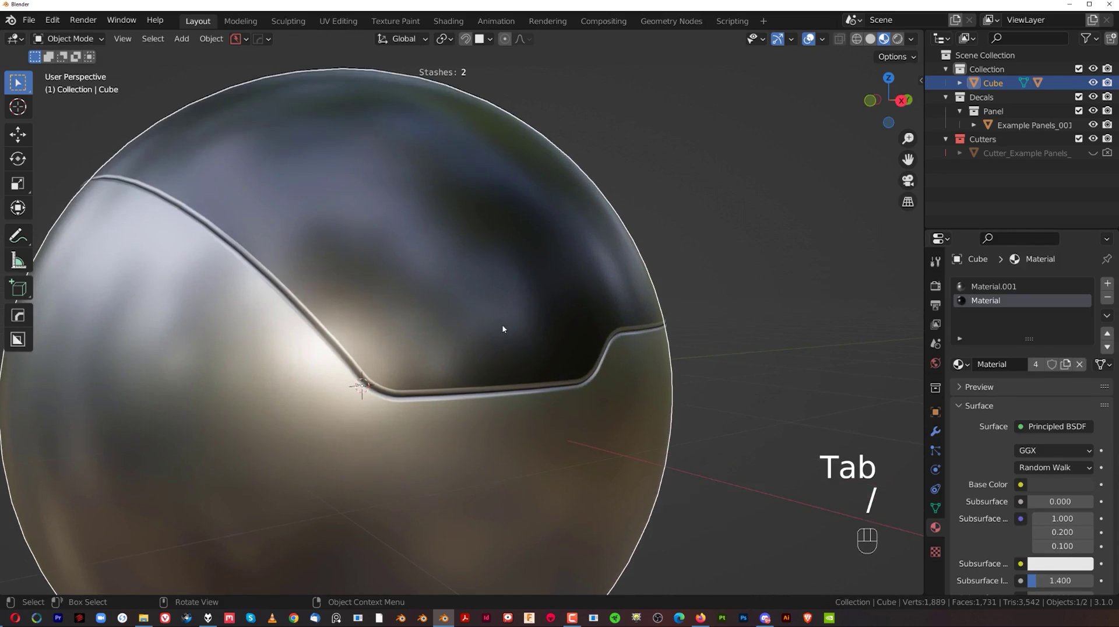
# - Re-apply the panel decal along the material boundary to the sphere so it picks up the adjoining materials
pyautogui.click(477, 357)
pyautogui.scroll(3, 501, 408)
pyautogui.scroll(1, 501, 385)
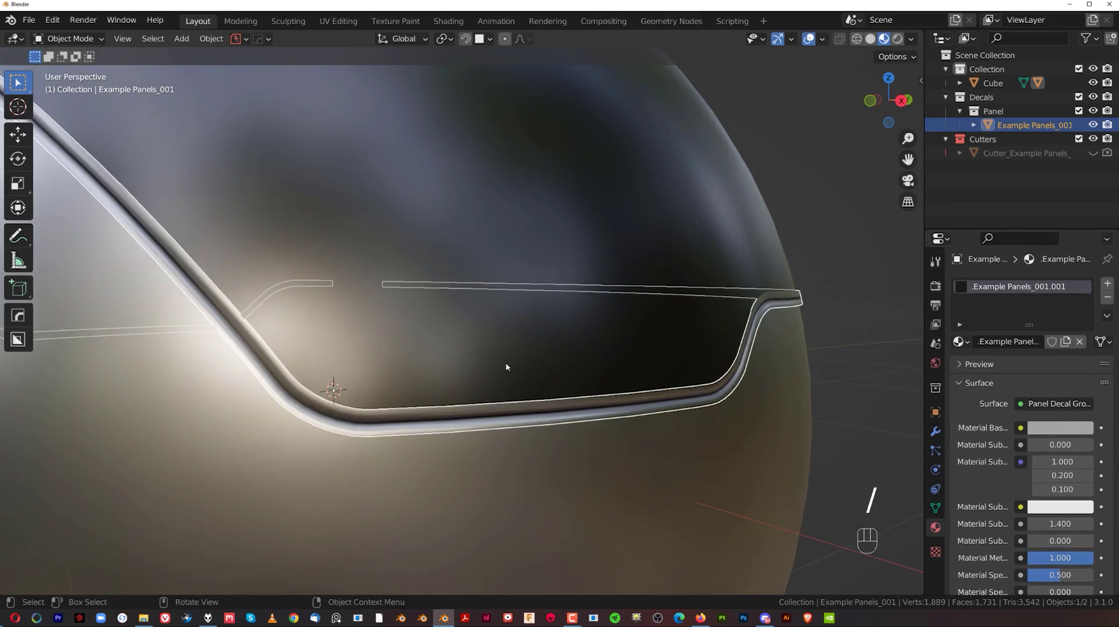
pyautogui.scroll(-2, 505, 311)
pyautogui.press('d')
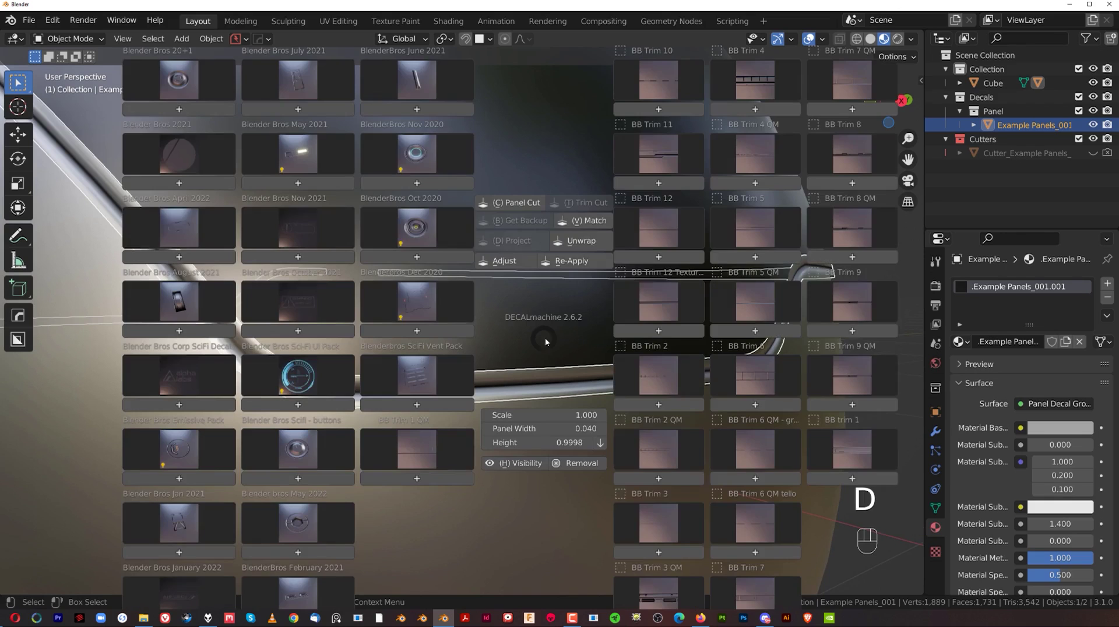
pyautogui.click(575, 281)
pyautogui.scroll(-4, 589, 288)
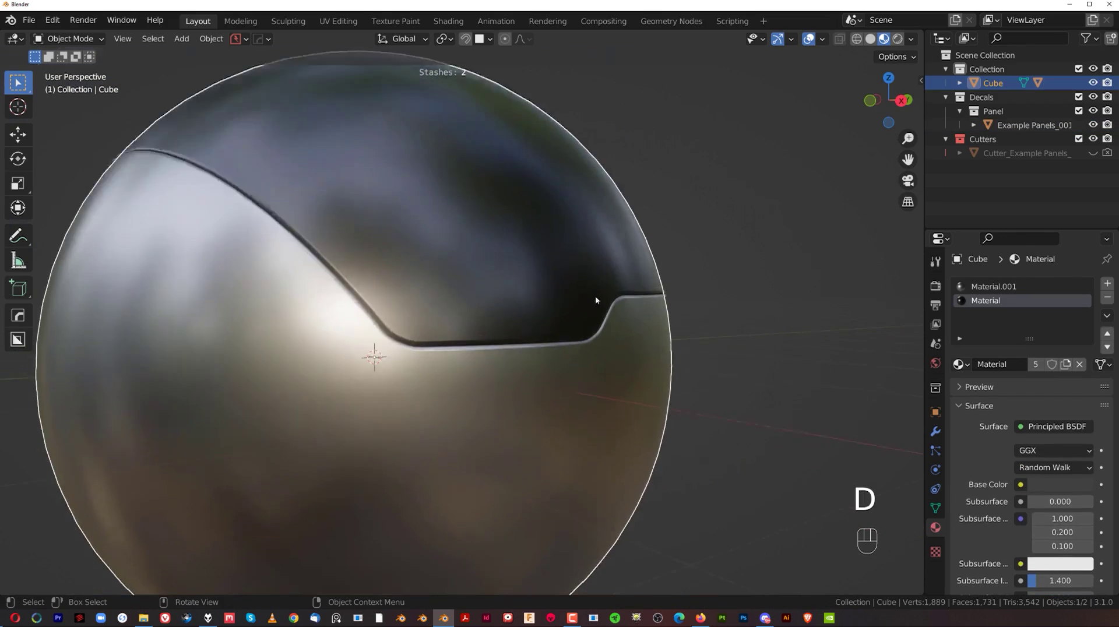
# - Examine the re-applied panel decal where the two materials meet and switch to the right orthographic view
pyautogui.scroll(3, 634, 330)
pyautogui.scroll(-3, 610, 347)
pyautogui.moveTo(611, 347); pyautogui.dragTo(519, 337, button='middle')
pyautogui.scroll(2, 509, 336)
pyautogui.scroll(3, 489, 292)
pyautogui.press('`')
pyautogui.click(607, 425)
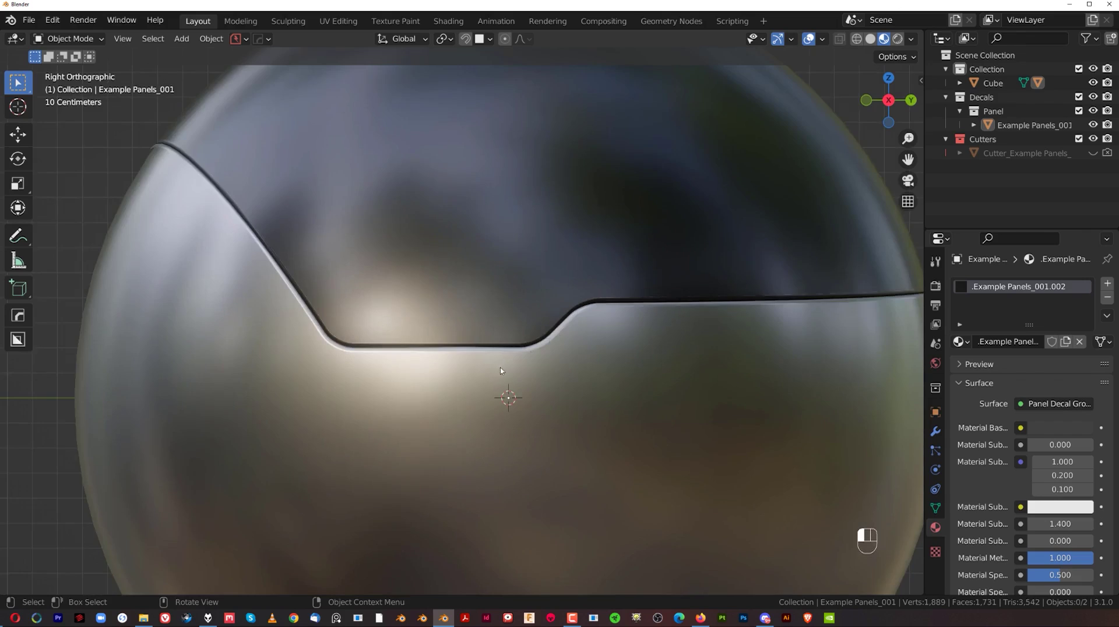
# - Insert the Blender Bros July 2021_008 decal on the sphere over the flat part of the panel line and scale it down
pyautogui.scroll(2, 488, 344)
pyautogui.click(498, 338)
pyautogui.press('d')
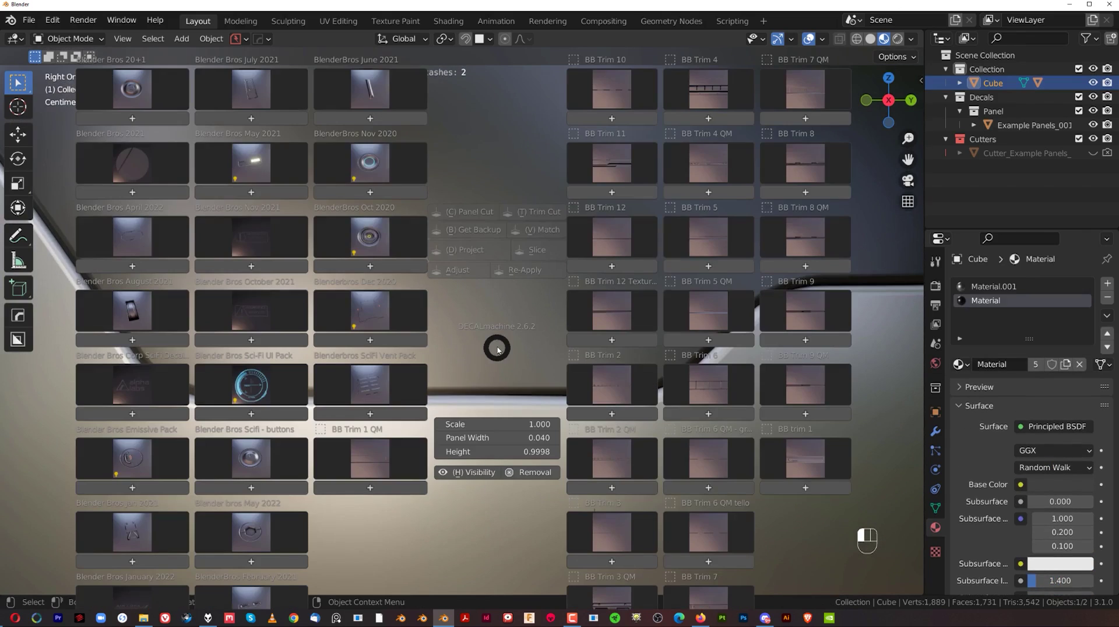
pyautogui.click(499, 349)
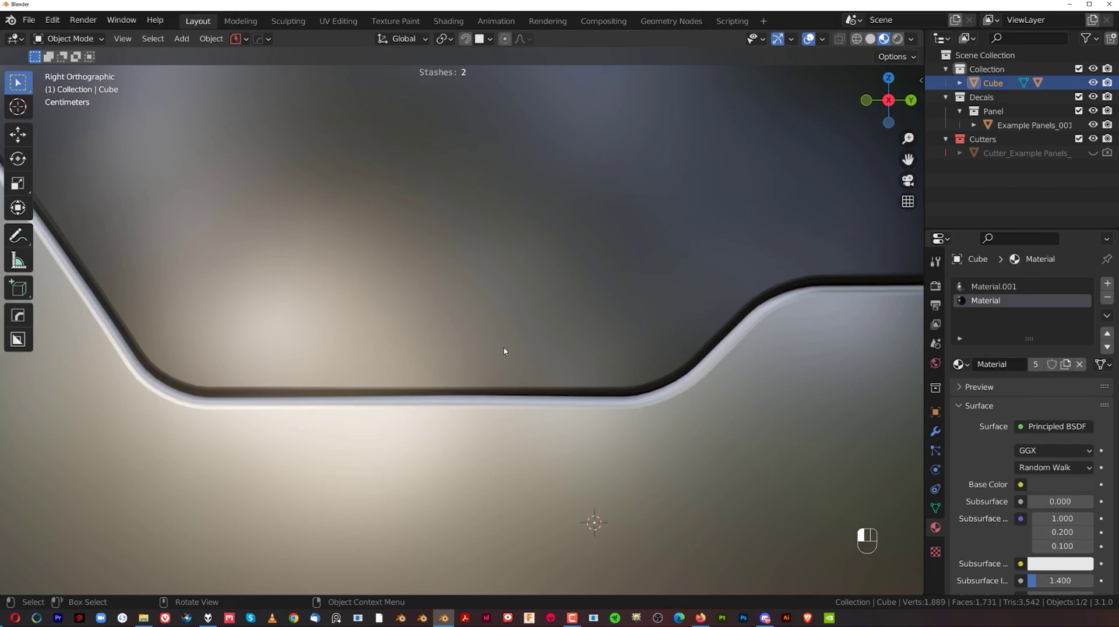
pyautogui.scroll(-2, 504, 350)
pyautogui.scroll(2, 533, 384)
pyautogui.press('d')
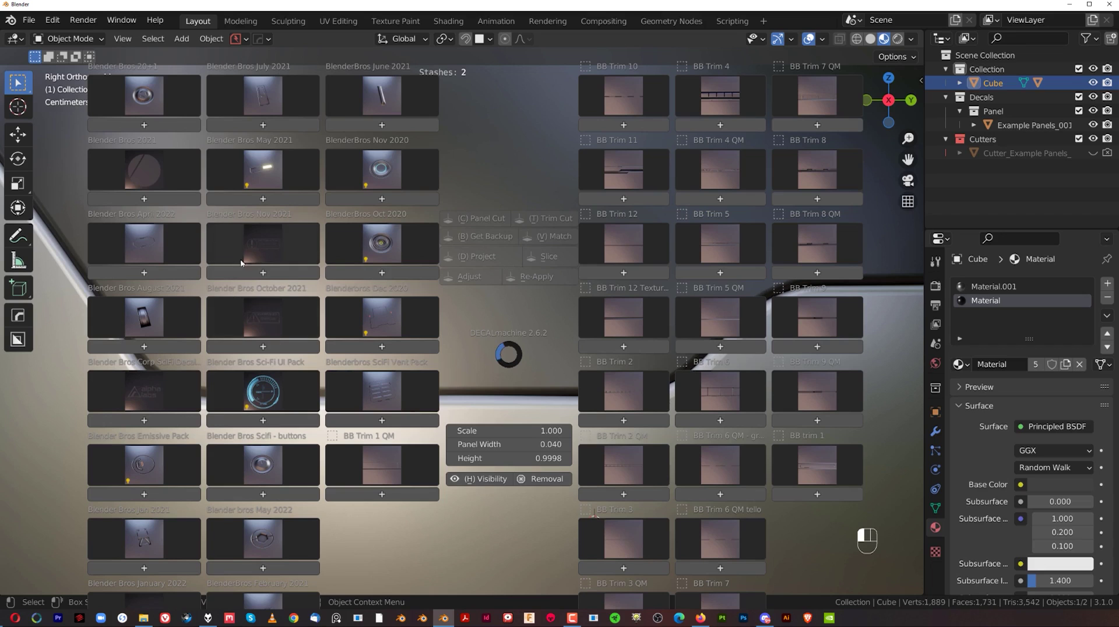
pyautogui.click(263, 125)
pyautogui.click(632, 155)
pyautogui.press('s')
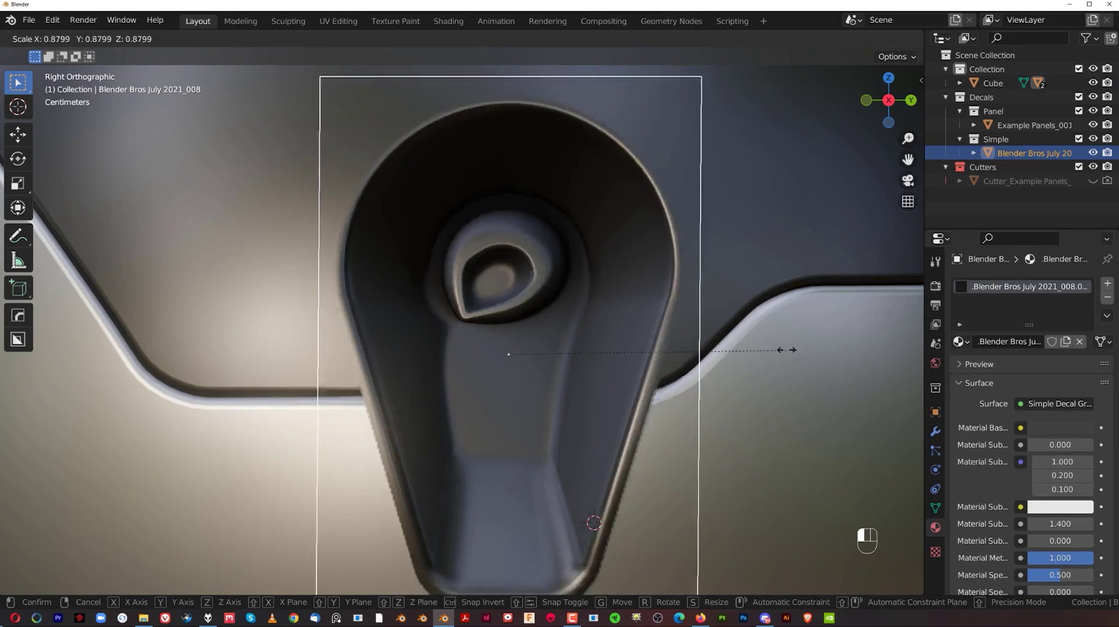
pyautogui.click(599, 348)
# - Shrink the inserted decal further and move it about 0.16 m along Y, just above the panel line near the curved bend
pyautogui.press('KP_Divide')
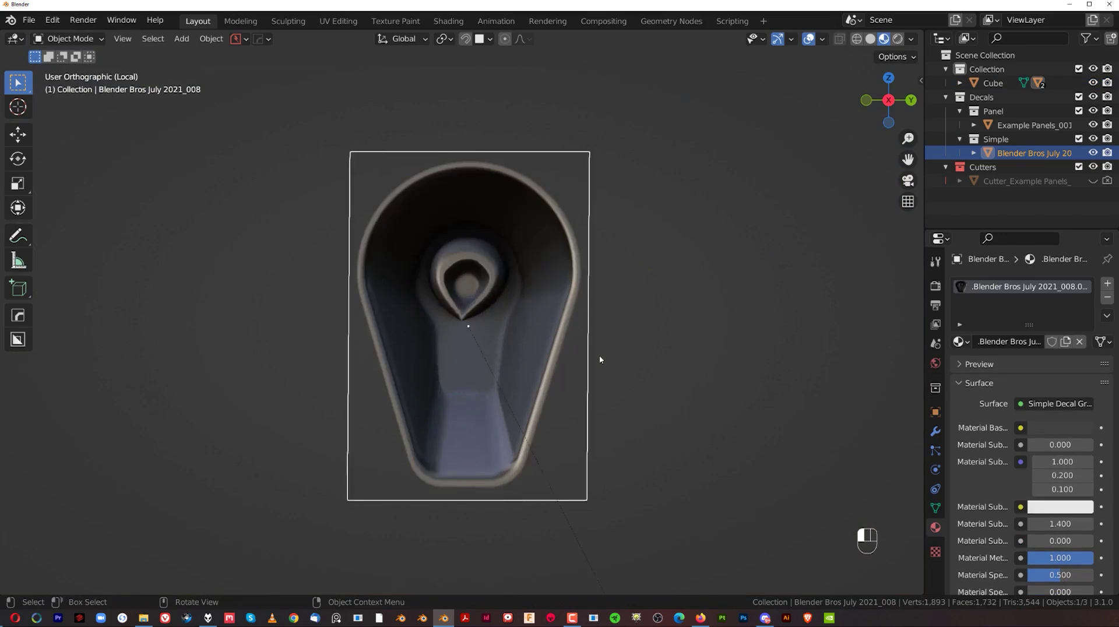
pyautogui.press('KP_Divide')
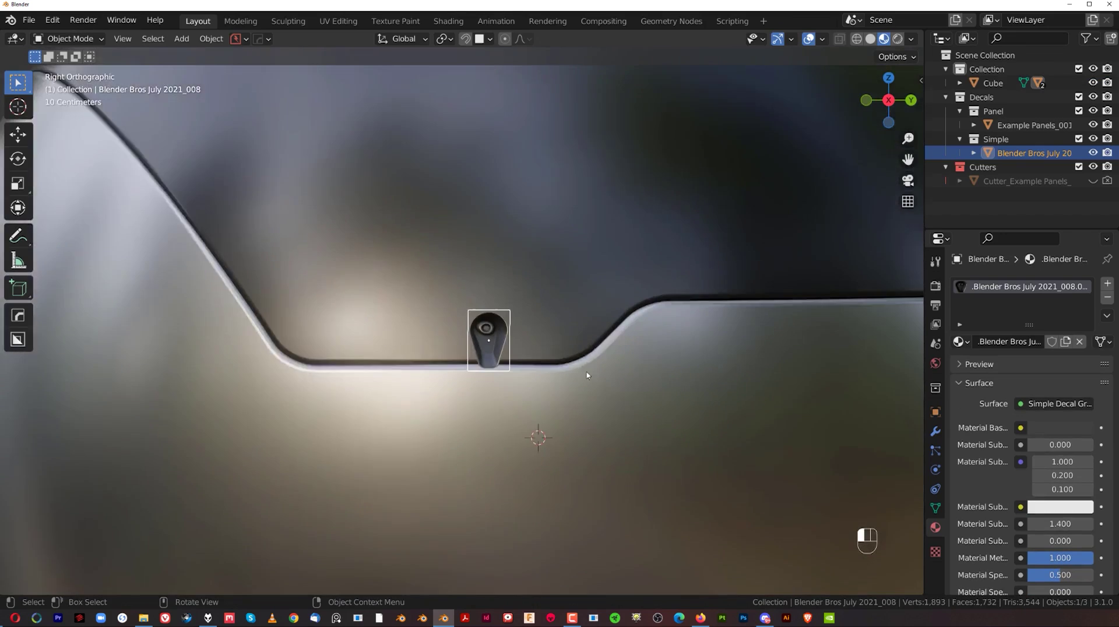
pyautogui.press('KP_5')
pyautogui.scroll(8, 562, 351)
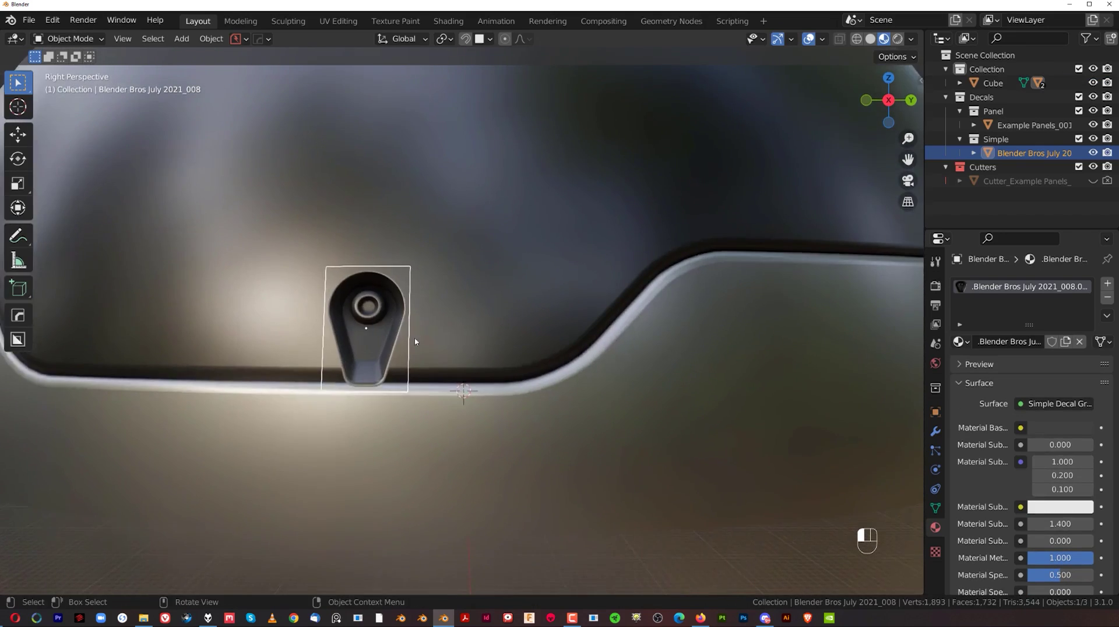
pyautogui.press('s')
pyautogui.click(449, 340)
pyautogui.press('g')
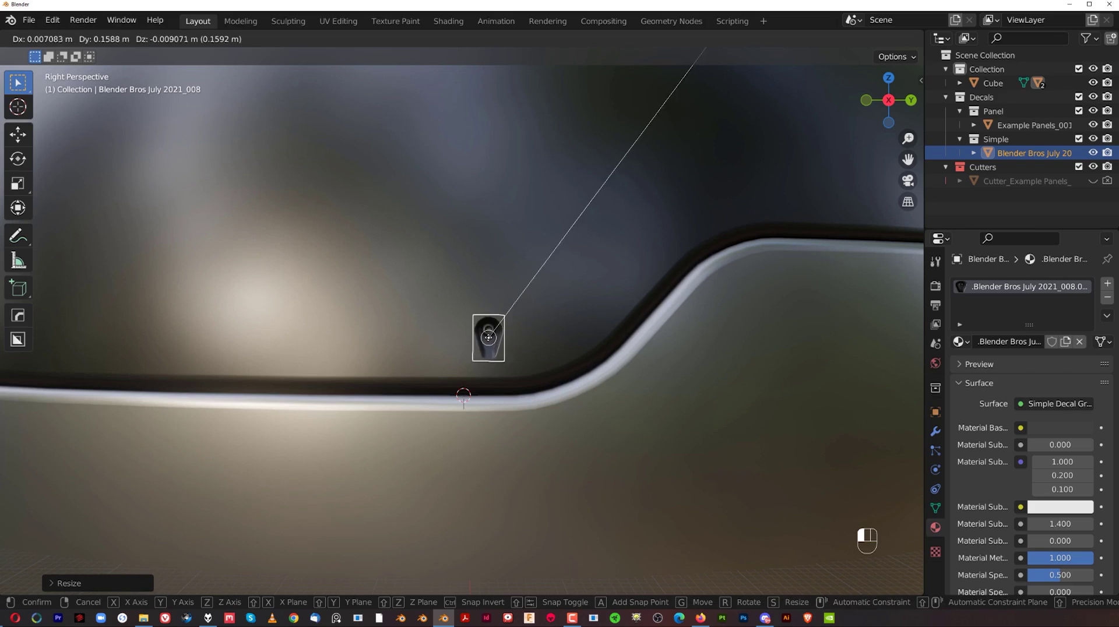
pyautogui.click(487, 351)
# - Duplicate the small decal and place the copy above the opposite end of the panel line's flat segment
pyautogui.scroll(-4, 486, 351)
pyautogui.keyDown('shift'); pyautogui.moveTo(410, 337); pyautogui.dragTo(569, 357, button='middle'); pyautogui.keyUp('shift')
pyautogui.hotkey('shift', 'd')
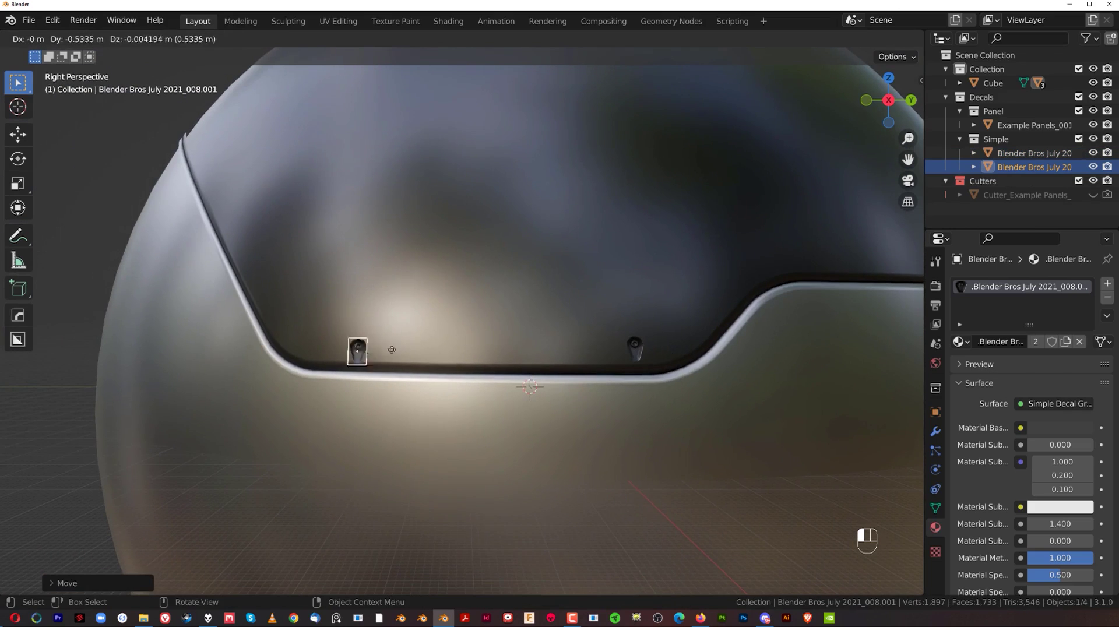
pyautogui.click(328, 345)
# - Select both small decals and project them onto the sphere's surface
pyautogui.click(635, 349)
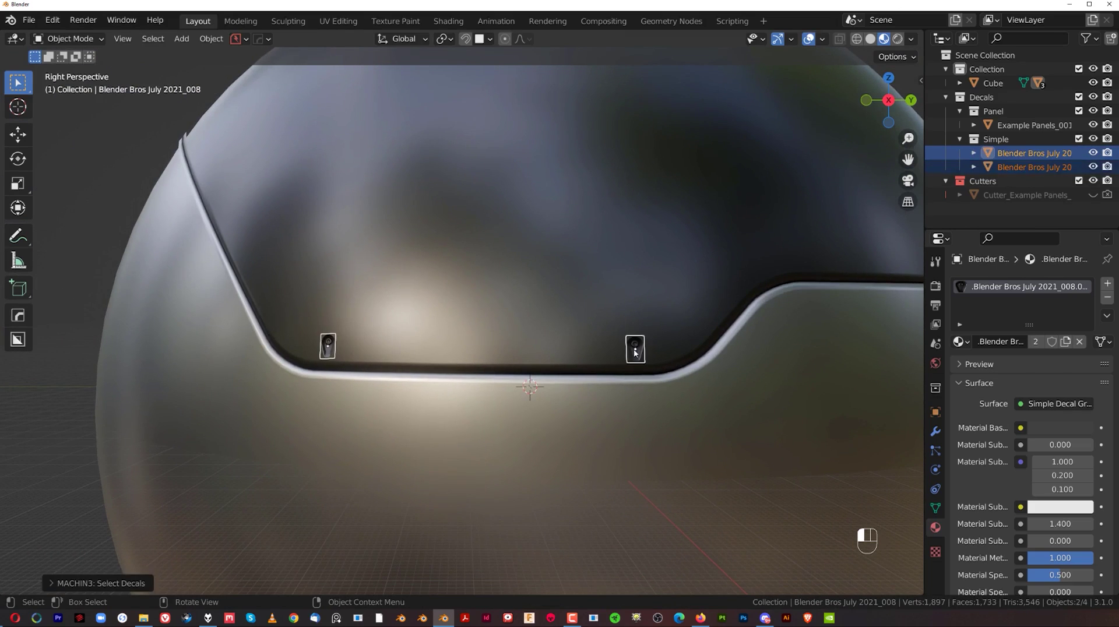
pyautogui.press('d')
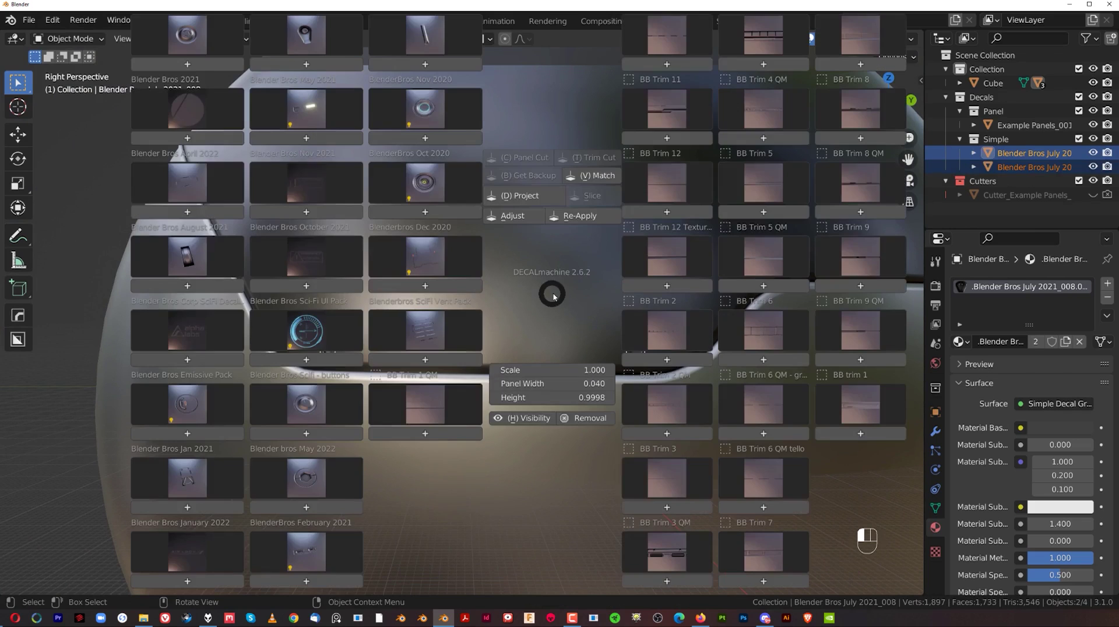
pyautogui.click(532, 198)
pyautogui.click(558, 209)
# - Examine up close and from several angles how the two projected decals follow the sphere's curvature
pyautogui.moveTo(558, 208); pyautogui.dragTo(519, 350, button='middle')
pyautogui.scroll(5, 548, 303)
pyautogui.scroll(5, 640, 415)
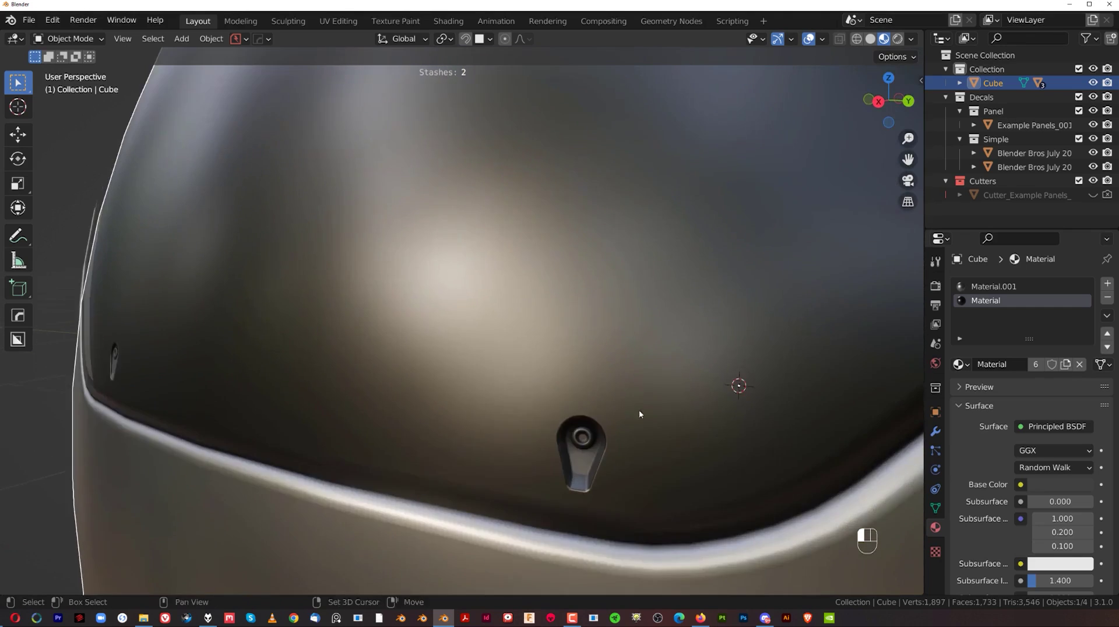
pyautogui.keyDown('shift'); pyautogui.moveTo(640, 414); pyautogui.dragTo(536, 316, button='middle'); pyautogui.keyUp('shift')
pyautogui.scroll(5, 536, 316)
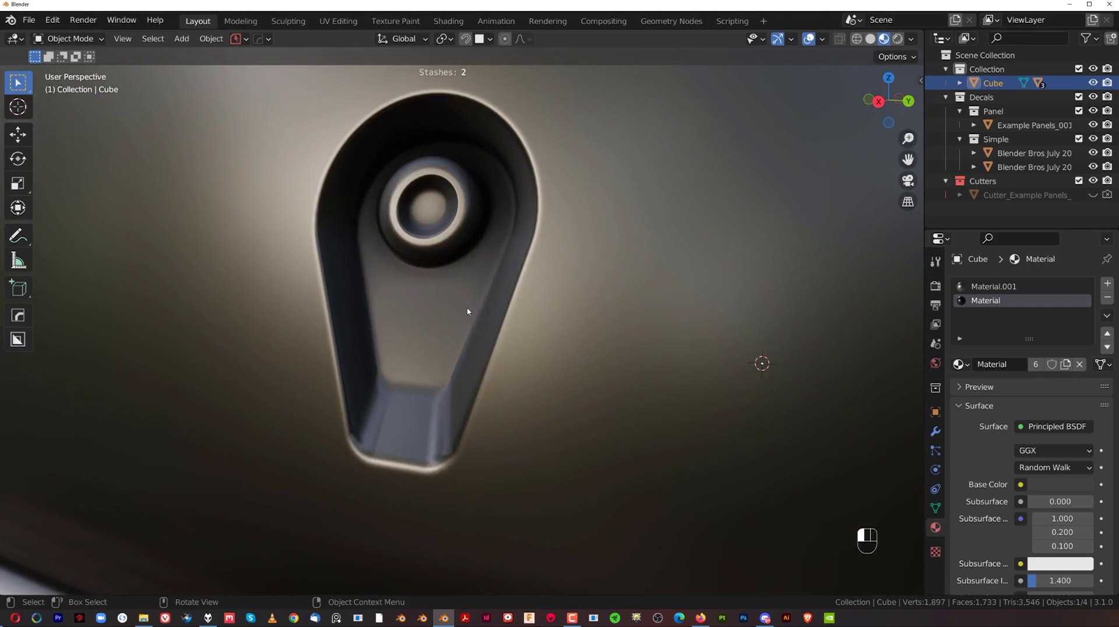
pyautogui.scroll(-4, 468, 311)
pyautogui.click(460, 296)
pyautogui.moveTo(461, 296); pyautogui.dragTo(558, 338, button='middle')
pyautogui.scroll(-4, 477, 334)
pyautogui.click(478, 282)
pyautogui.scroll(2, 493, 312)
pyautogui.scroll(3, 559, 312)
pyautogui.scroll(3, 411, 362)
pyautogui.scroll(4, 558, 338)
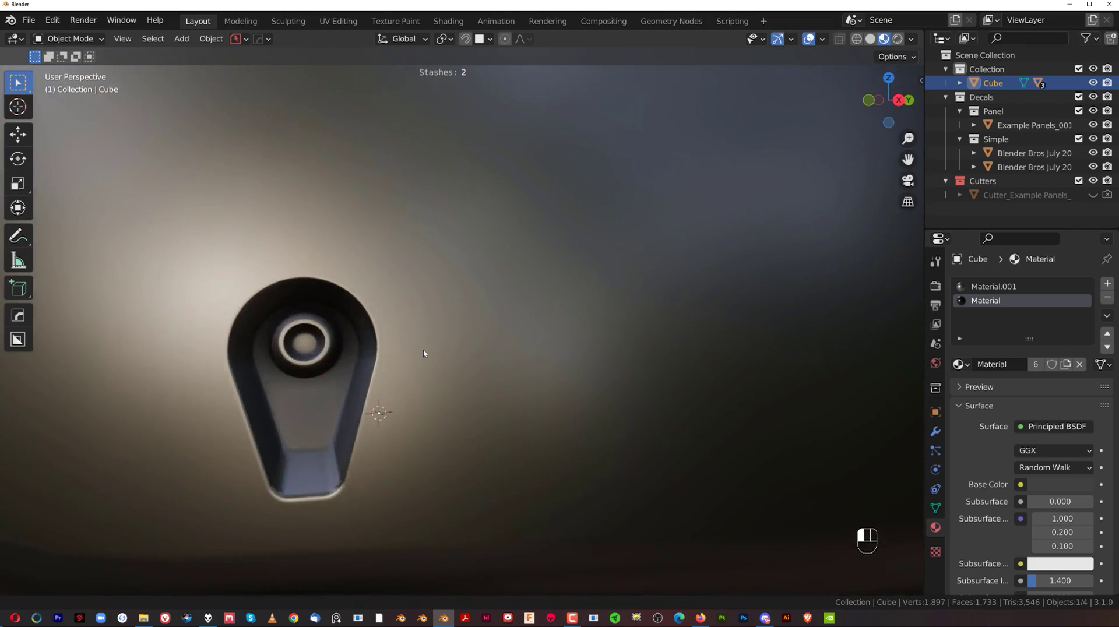
pyautogui.click(423, 350)
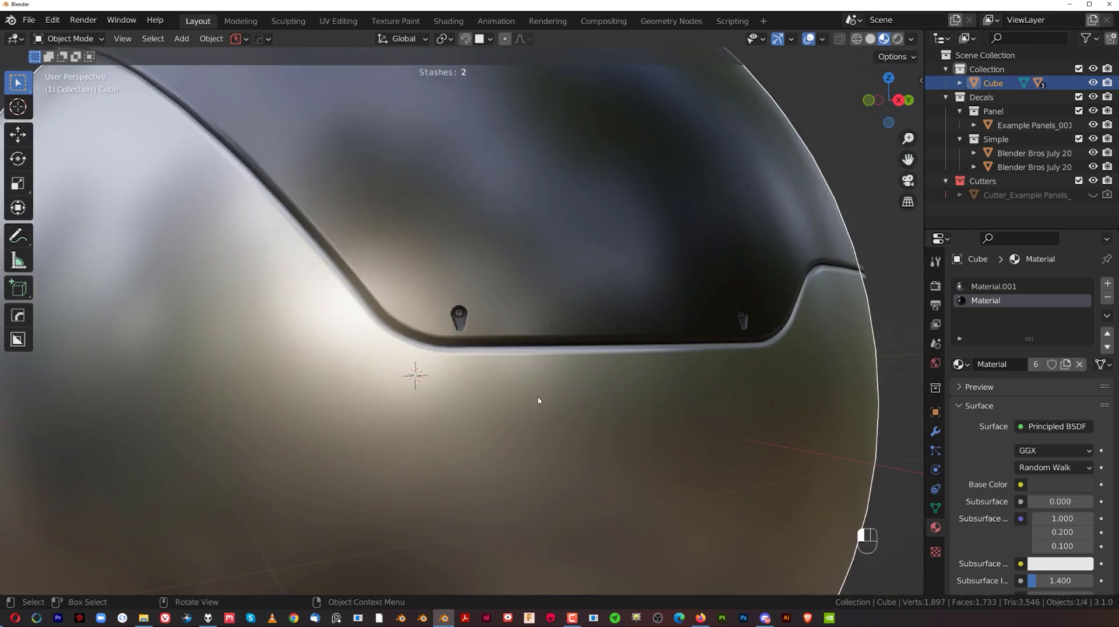
pyautogui.moveTo(539, 401); pyautogui.dragTo(582, 300, button='middle')
pyautogui.scroll(-5, 373, 373)
pyautogui.scroll(4, 425, 353)
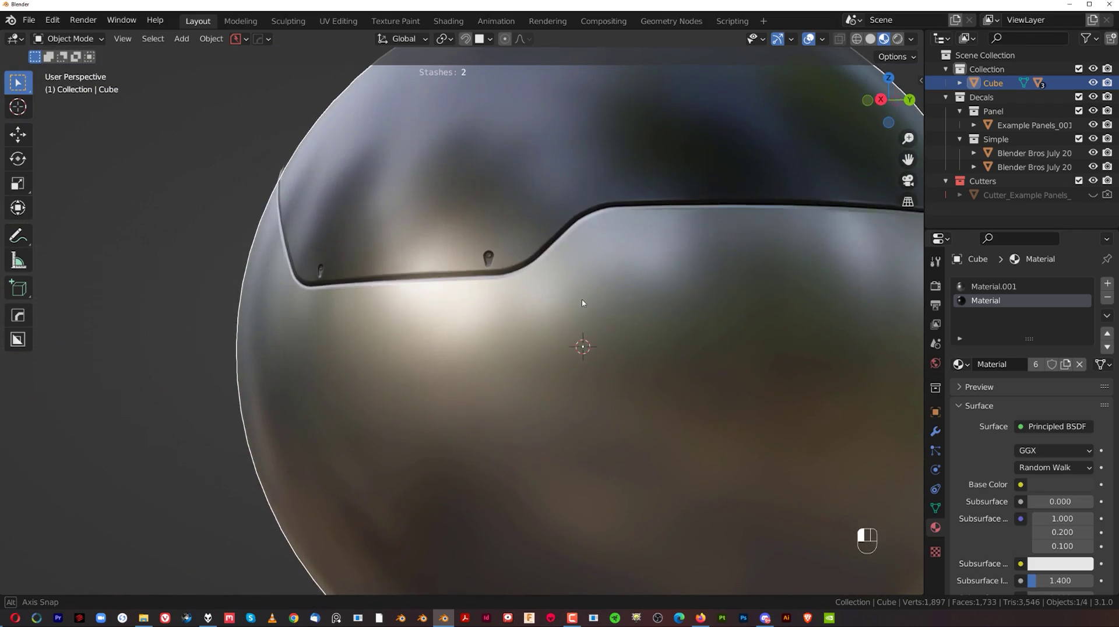
pyautogui.scroll(-5, 581, 303)
pyautogui.scroll(2, 561, 315)
# - Knife a wide horizontal box across the sphere below the panel line with BoxCutter in the right orthographic view
pyautogui.keyDown('alt'); pyautogui.moveTo(466, 339); pyautogui.dragTo(496, 341, button='middle'); pyautogui.keyUp('alt')
pyautogui.scroll(-3, 439, 409)
pyautogui.press('d')
pyautogui.press('Escape')
pyautogui.hotkey('alt', 'w')
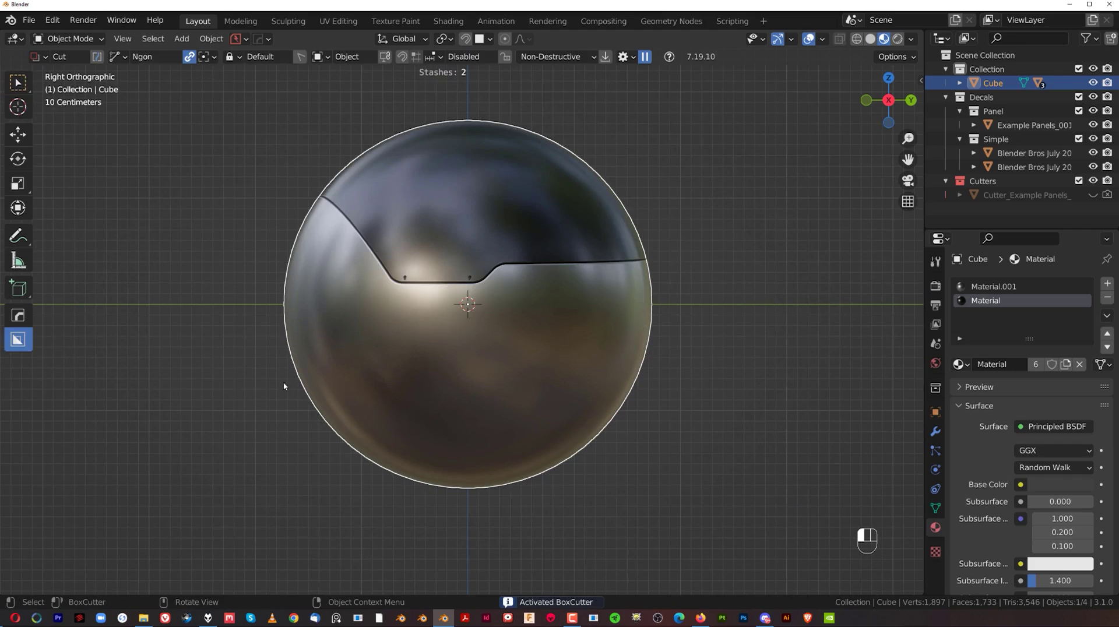
pyautogui.press('d')
pyautogui.moveTo(240, 343)
pyautogui.mouseDown()
pyautogui.moveTo(697, 545)
pyautogui.moveTo(752, 377)
pyautogui.mouseUp()
pyautogui.press('k')
# - Select only the upper of the two horizontal knifed edge loops on the sphere
pyautogui.scroll(3, 732, 413)
pyautogui.keyDown('shift'); pyautogui.moveTo(588, 372); pyautogui.dragTo(495, 332, button='middle'); pyautogui.keyUp('shift')
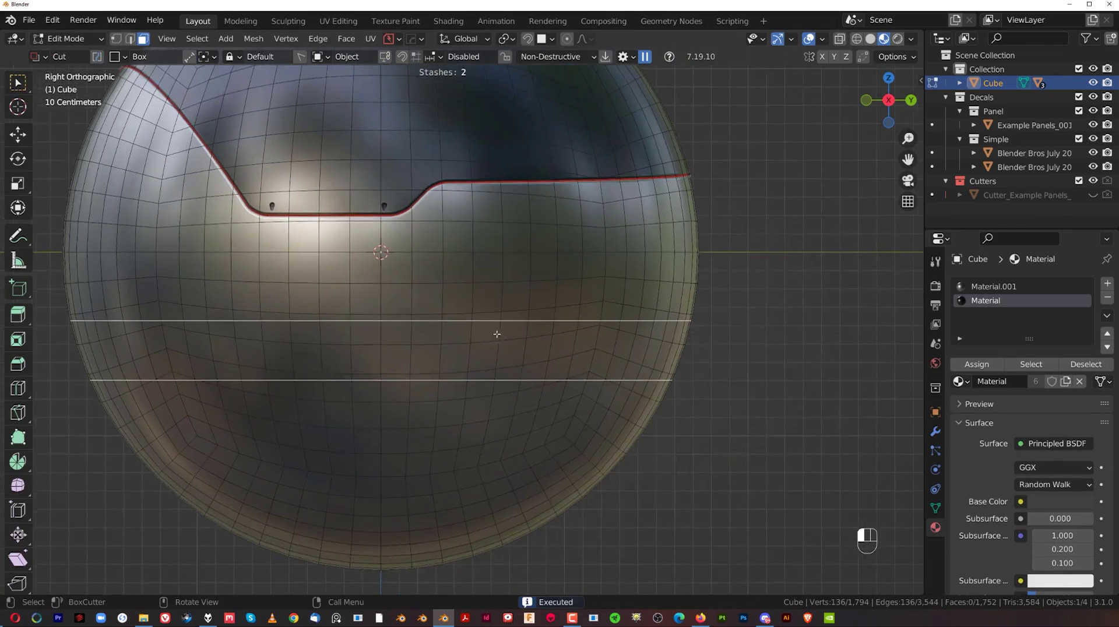
pyautogui.scroll(1, 494, 332)
pyautogui.keyDown('shift'); pyautogui.moveTo(398, 349); pyautogui.dragTo(603, 342, button='middle'); pyautogui.keyUp('shift')
pyautogui.scroll(-1, 604, 342)
pyautogui.moveTo(542, 378)
pyautogui.keyDown('shift'); pyautogui.mouseDown(button='middle')
pyautogui.moveTo(450, 391)
pyautogui.moveTo(454, 362)
pyautogui.moveTo(600, 367)
pyautogui.moveTo(499, 368)
pyautogui.moveTo(524, 374)
pyautogui.mouseUp(button='middle'); pyautogui.keyUp('shift')
pyautogui.scroll(1, 525, 373)
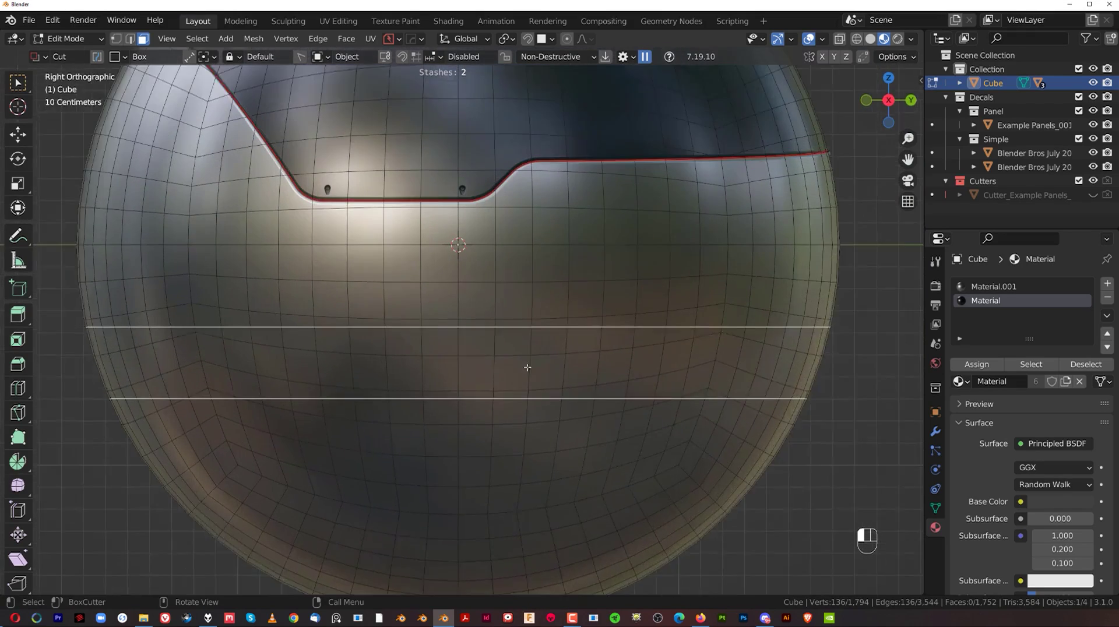
pyautogui.scroll(1, 524, 373)
pyautogui.press('Tab')
pyautogui.keyDown('alt'); pyautogui.click(476, 329); pyautogui.keyUp('alt')
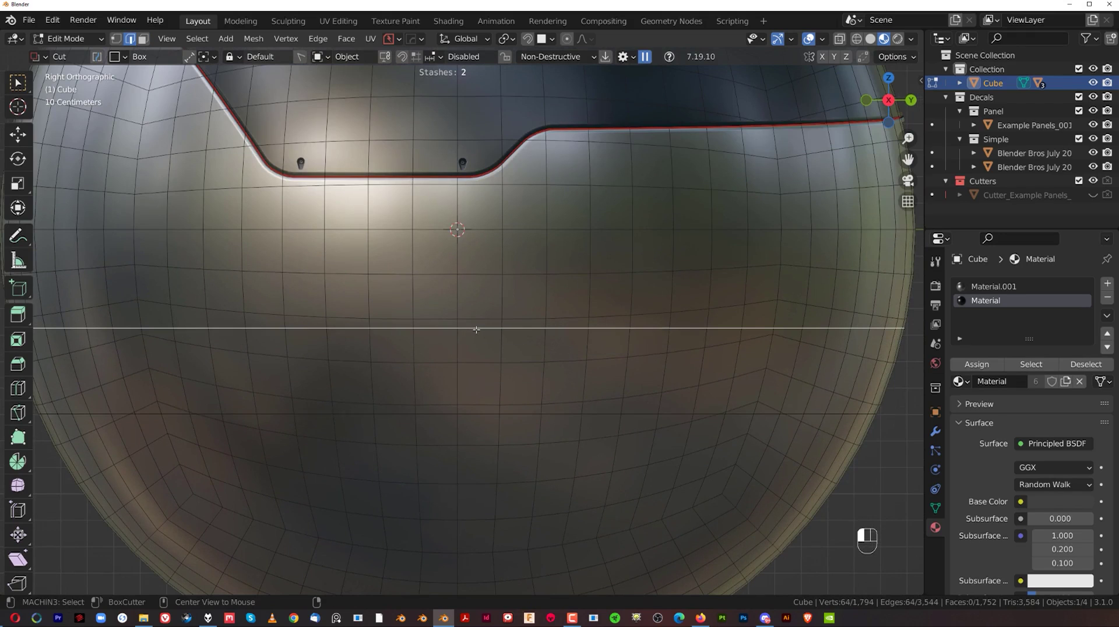
# - Apply MESHmachine's Offset Cut to the selected edge loop, widen the resulting band of faces and clear the selection
pyautogui.scroll(-2, 505, 373)
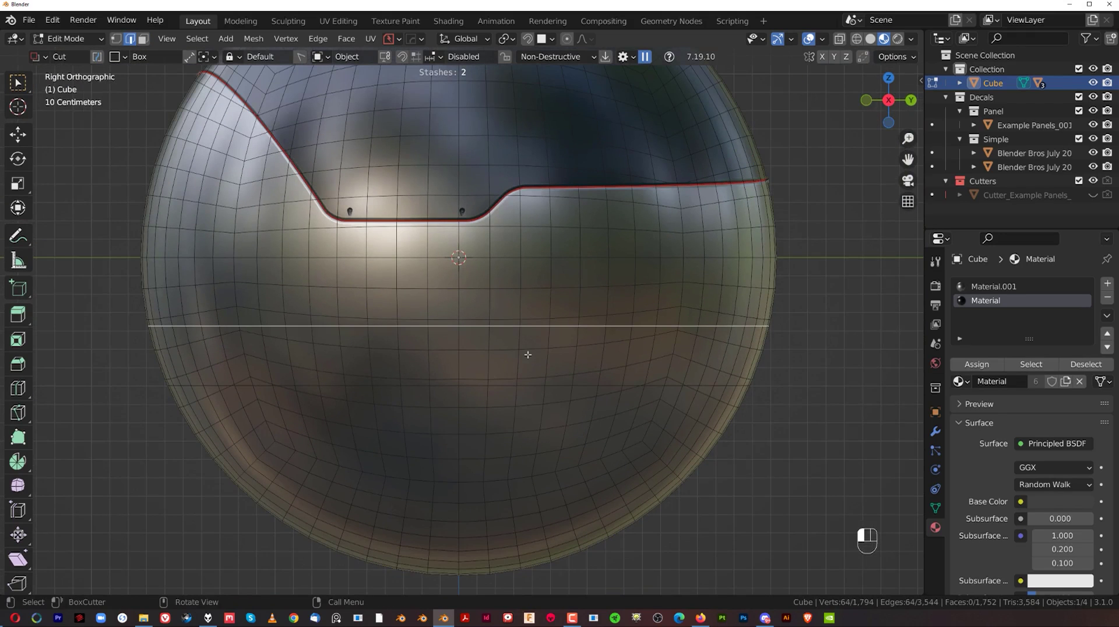
pyautogui.press('y')
pyautogui.moveTo(530, 357)
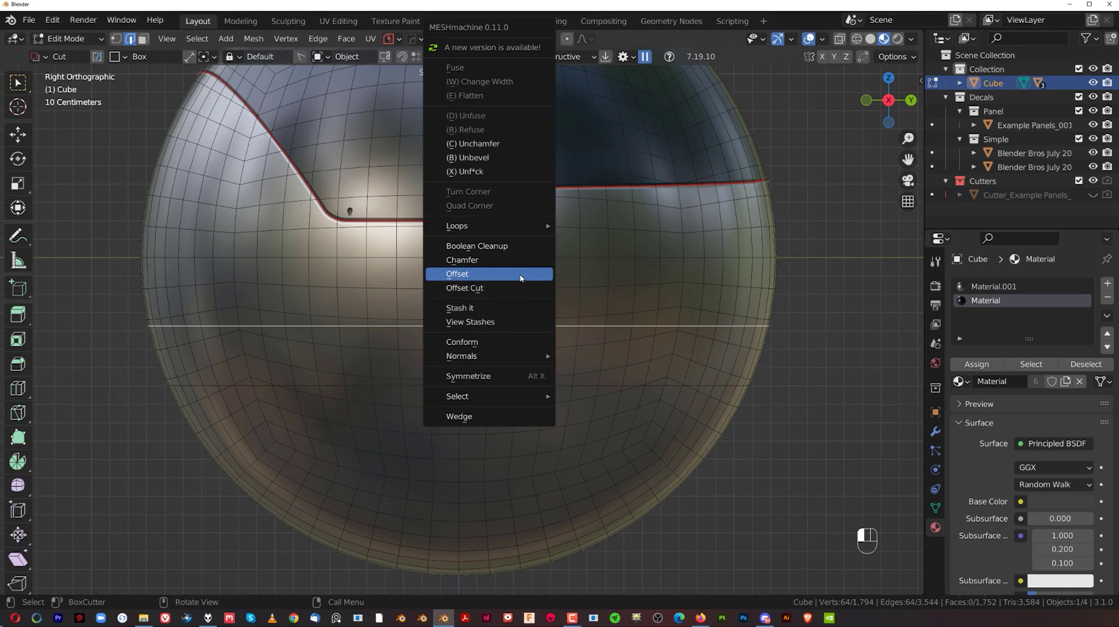
pyautogui.click(524, 288)
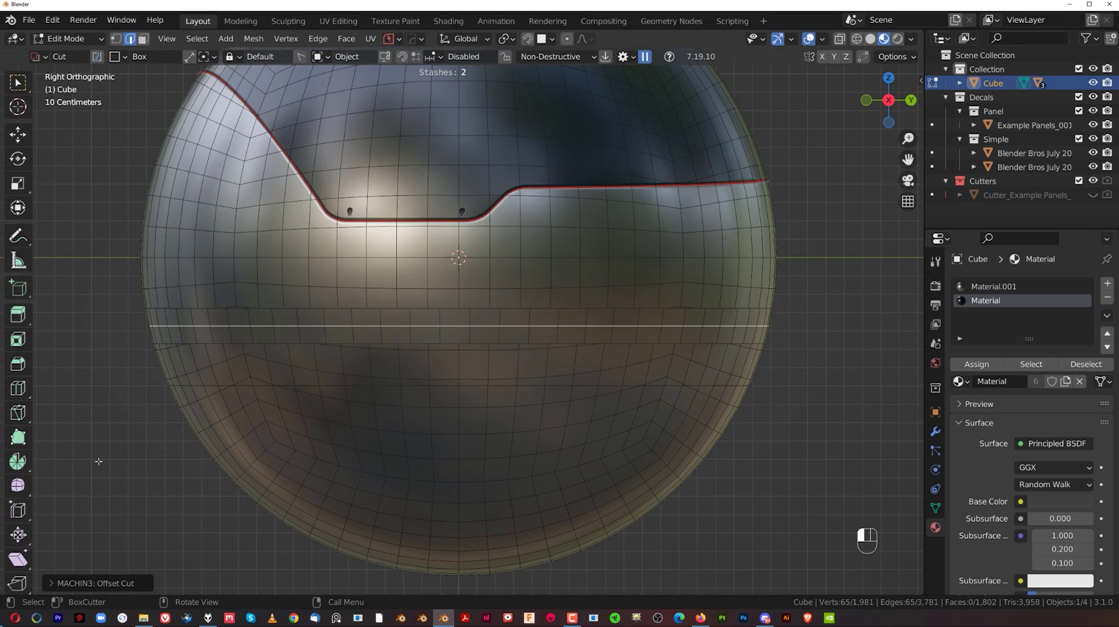
pyautogui.click(97, 582)
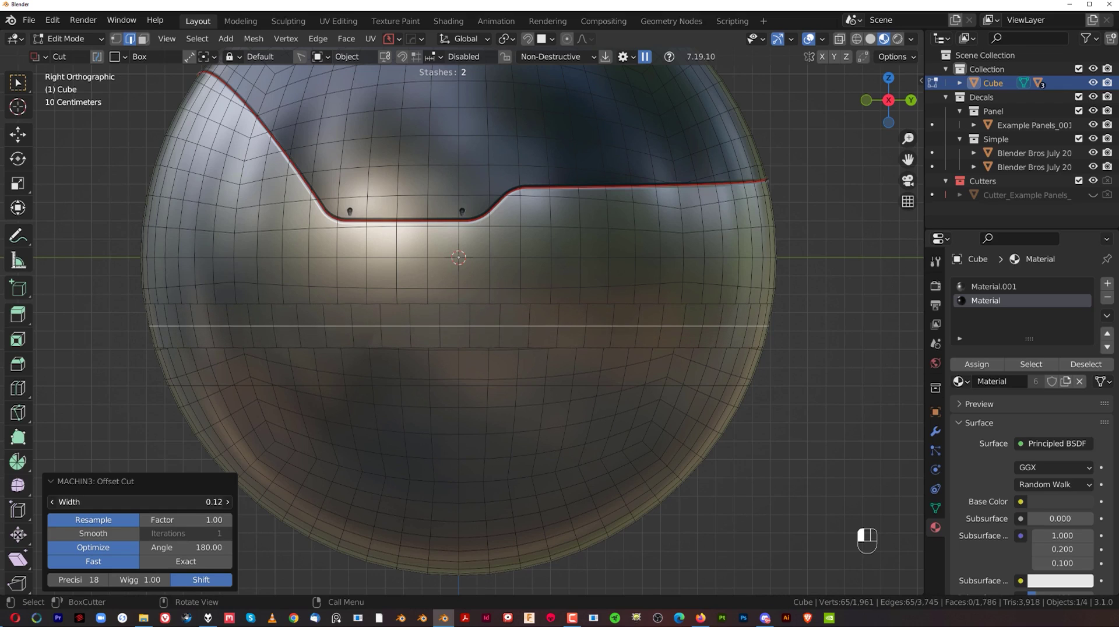
pyautogui.click(864, 376)
pyautogui.scroll(2, 587, 380)
pyautogui.scroll(-2, 517, 385)
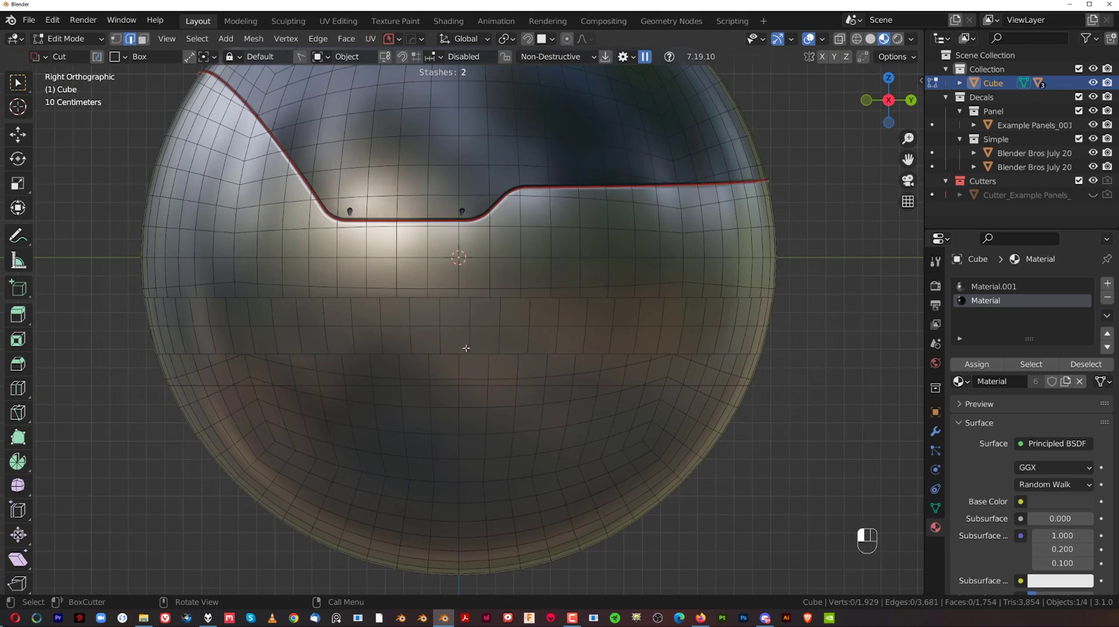
# - Select the sphere's whole mesh, transfer its normals from a stash with MESHmachine and return to Object Mode
pyautogui.press('Tab')
pyautogui.scroll(-2, 529, 360)
pyautogui.scroll(2, 517, 347)
pyautogui.moveTo(516, 347); pyautogui.dragTo(484, 294, button='middle')
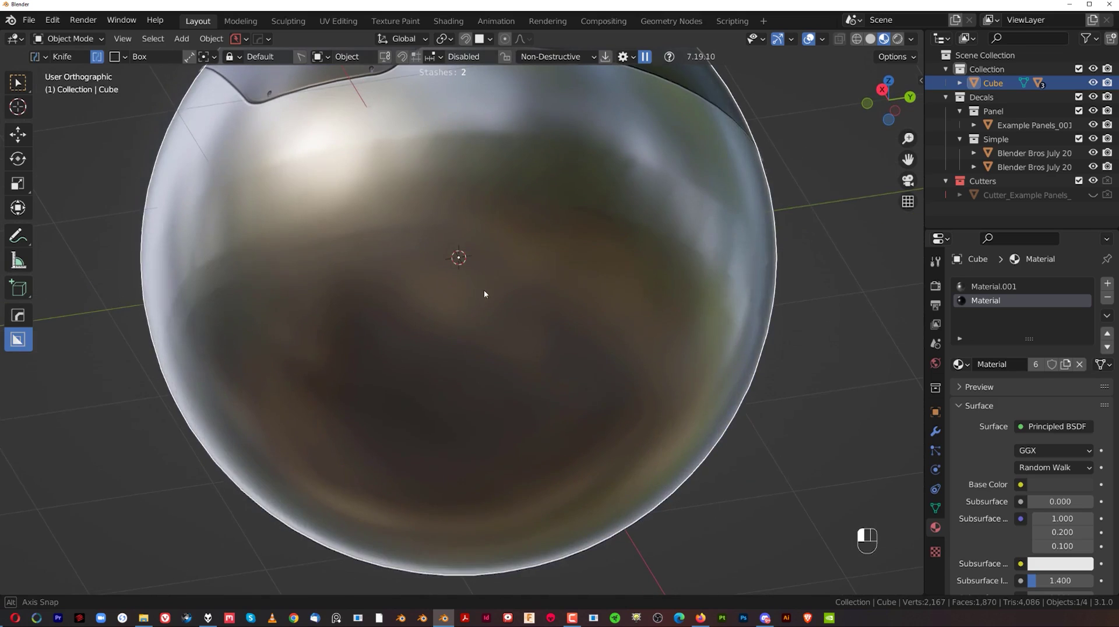
pyautogui.press('Tab')
pyautogui.moveTo(645, 295); pyautogui.dragTo(515, 310, button='middle')
pyautogui.scroll(2, 522, 310)
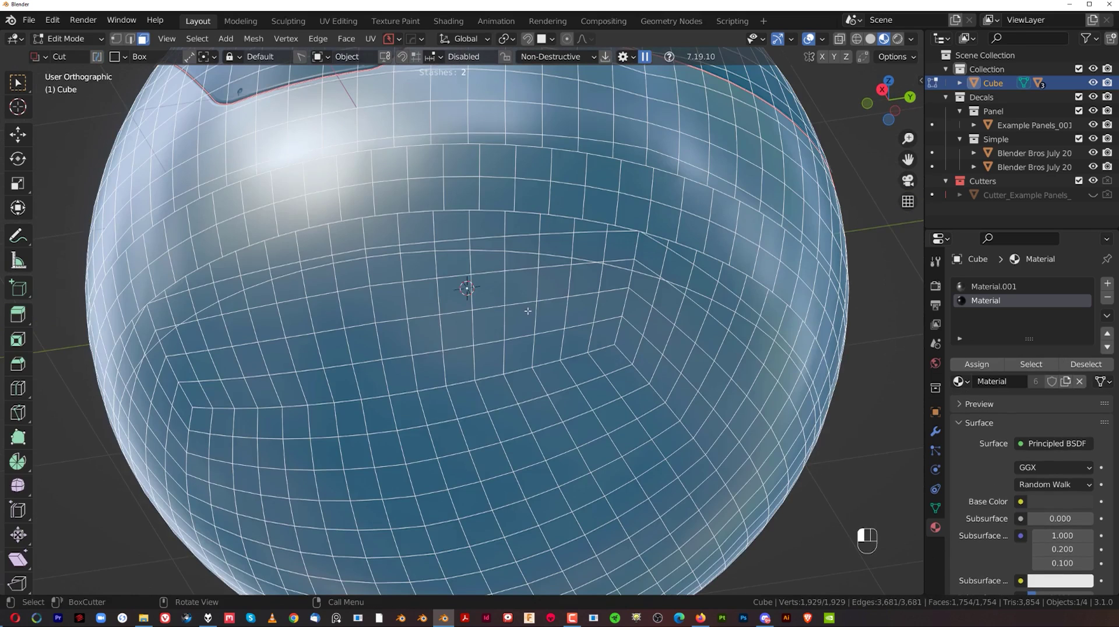
pyautogui.press('y')
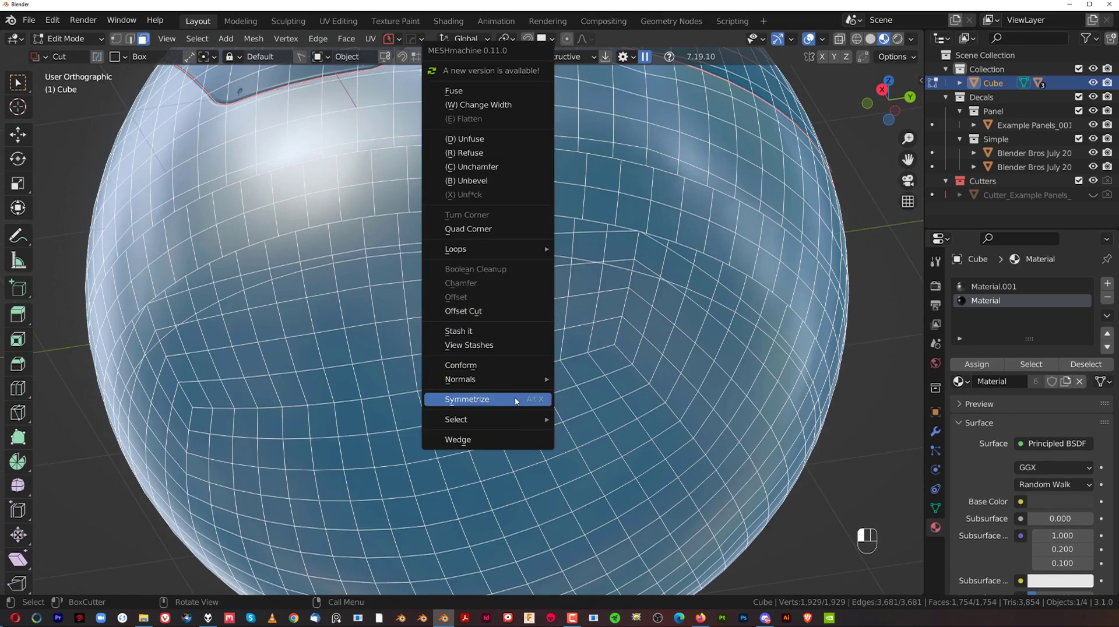
pyautogui.moveTo(506, 380)
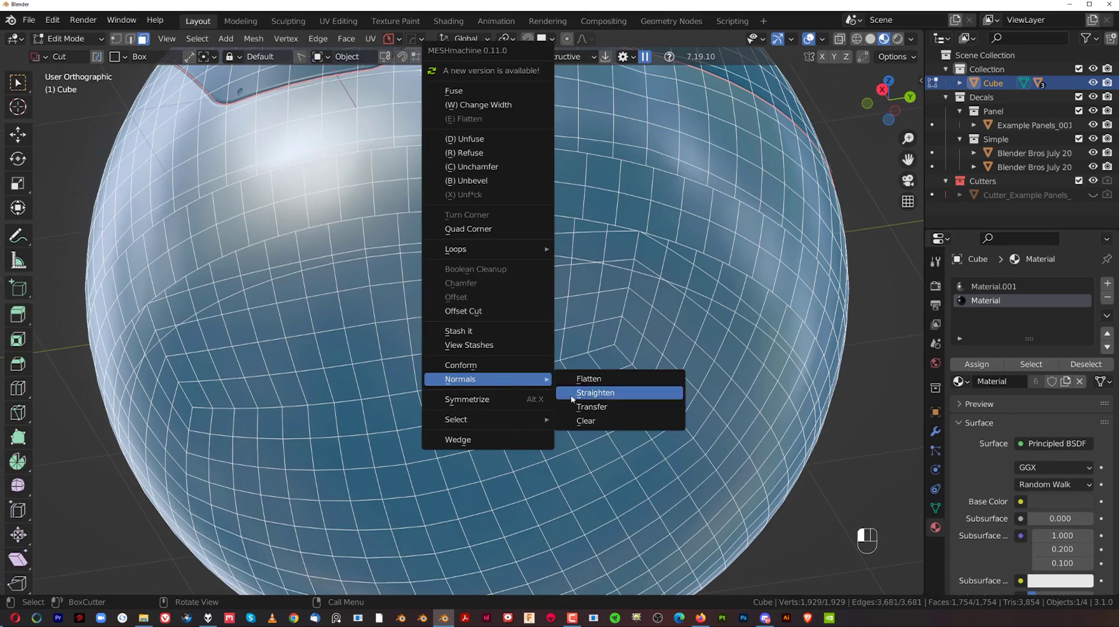
pyautogui.click(585, 405)
pyautogui.scroll(-1, 585, 405)
pyautogui.click(585, 405)
pyautogui.press('Tab')
pyautogui.click(582, 307)
pyautogui.scroll(-3, 520, 318)
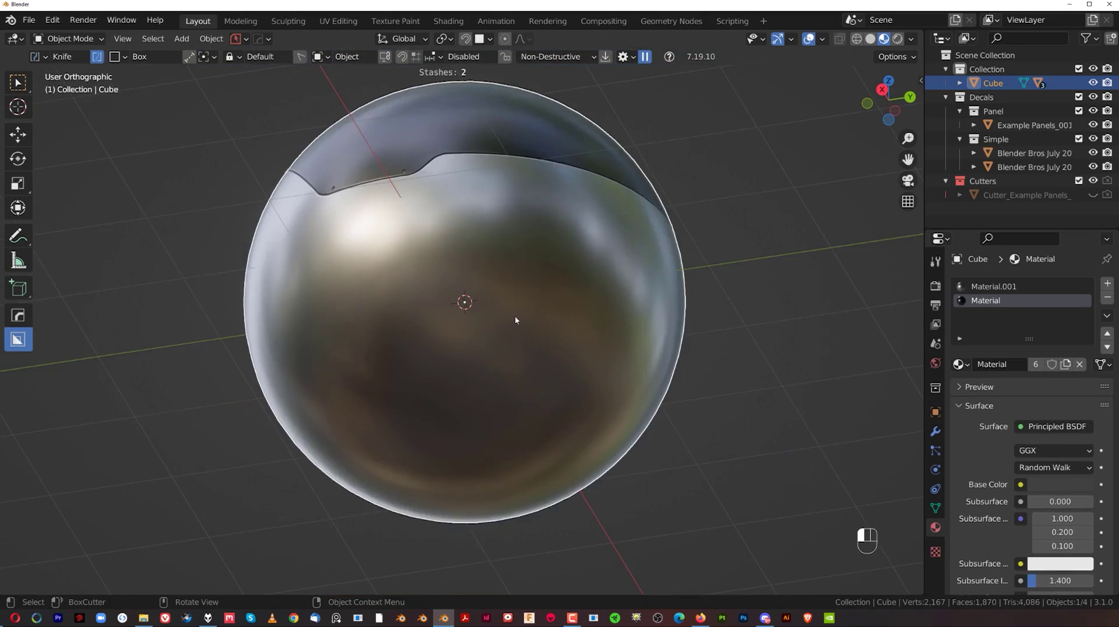
# - Enter Edit Mode on the sphere and select only the upper boundary edge loop of the horizontal band
pyautogui.scroll(5, 519, 319)
pyautogui.press('Tab')
pyautogui.click(492, 280)
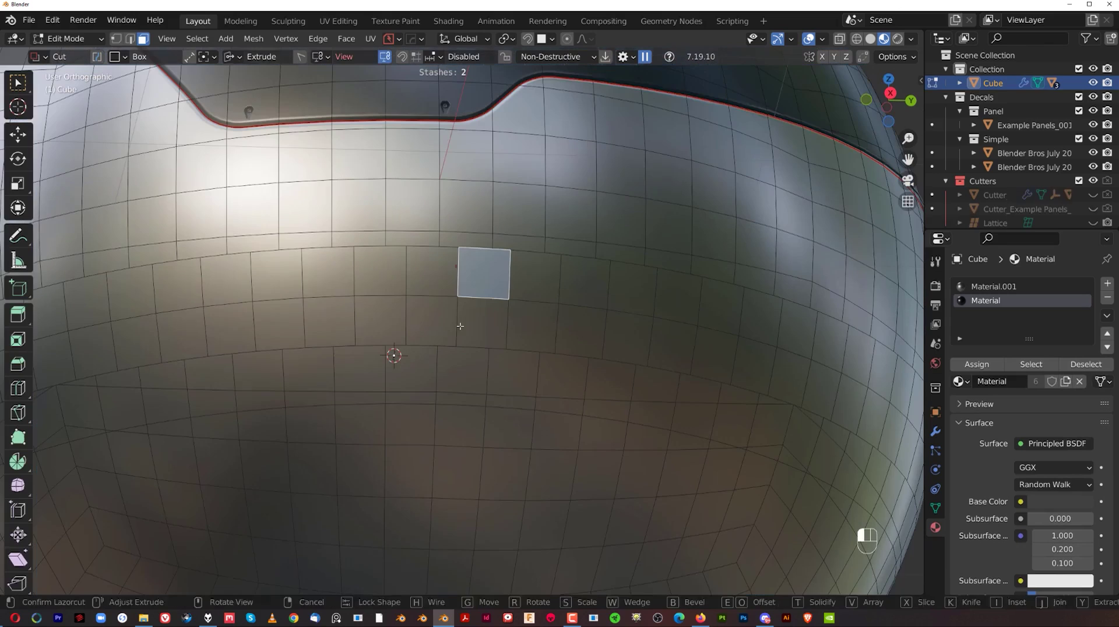
pyautogui.keyDown('alt'); pyautogui.click(382, 275); pyautogui.keyUp('alt')
pyautogui.press('Tab')
pyautogui.click(482, 241)
pyautogui.click(440, 248)
pyautogui.scroll(-2, 502, 212)
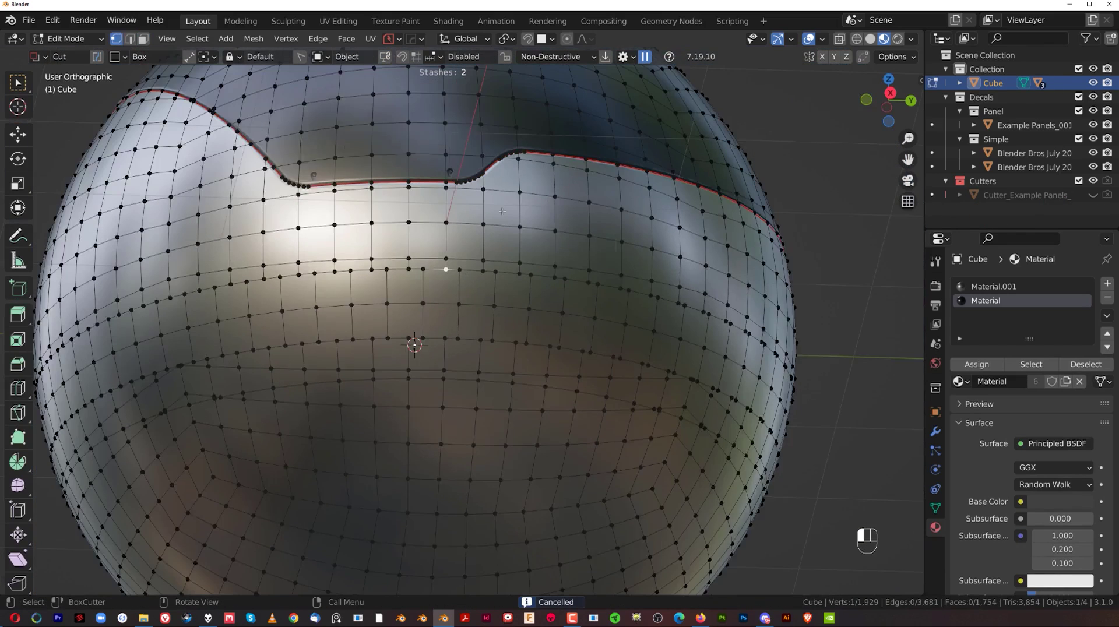
pyautogui.keyDown('alt'); pyautogui.click(479, 270); pyautogui.keyUp('alt')
pyautogui.scroll(3, 458, 304)
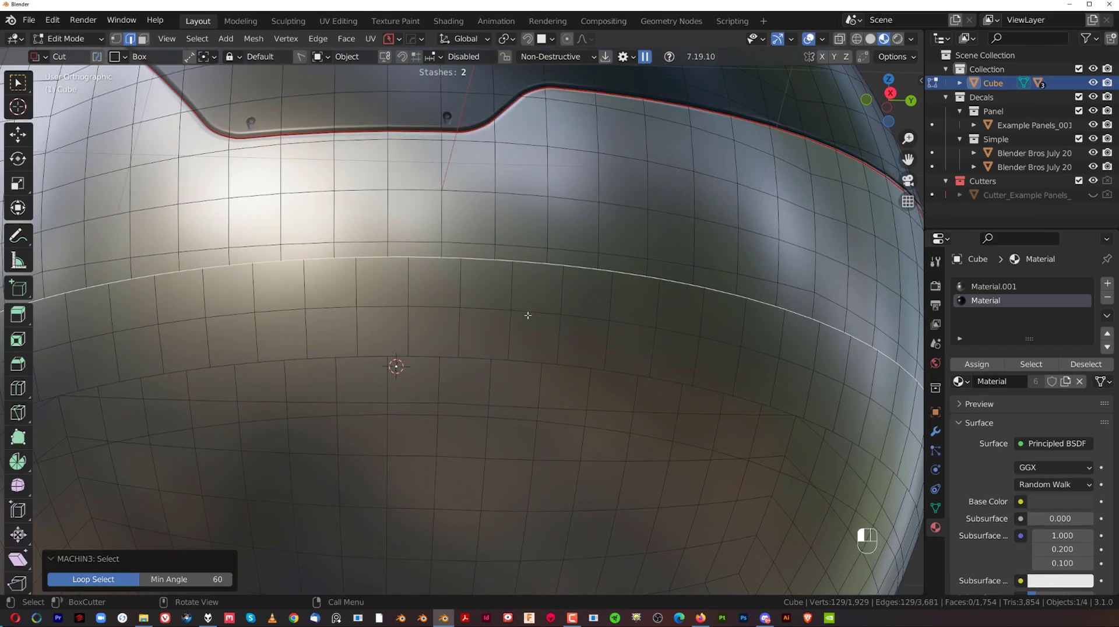
# - Run MESHmachine's Boolean Cleanup on the band's upper edge loop using side B and a threshold of 0.28
pyautogui.press('y')
pyautogui.click(523, 251)
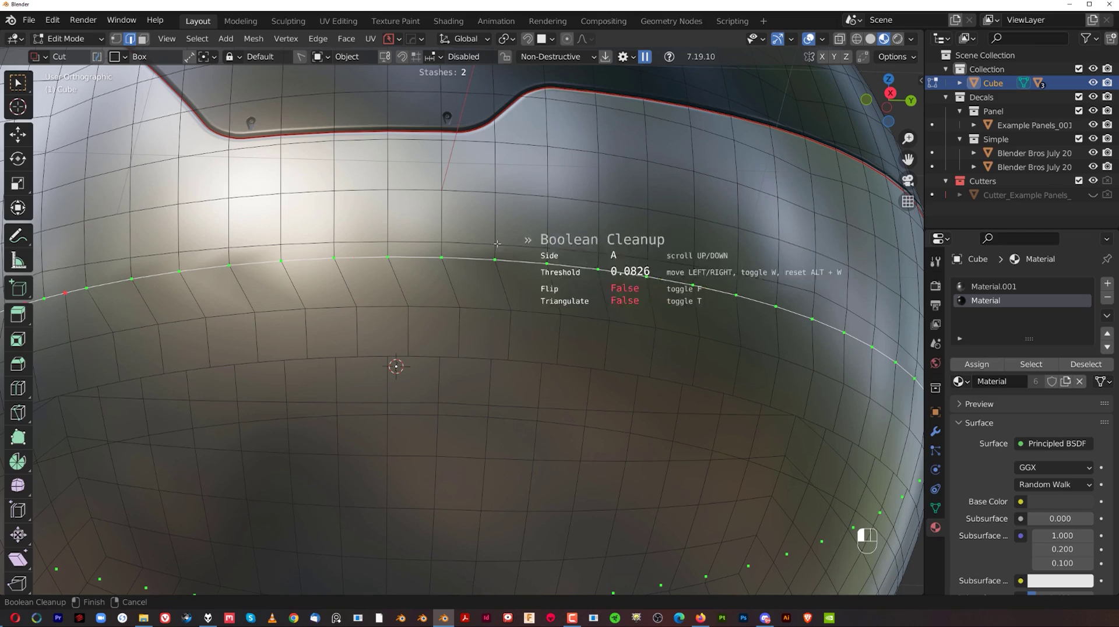
pyautogui.scroll(-1, 524, 251)
pyautogui.click(585, 266)
pyautogui.scroll(-3, 490, 348)
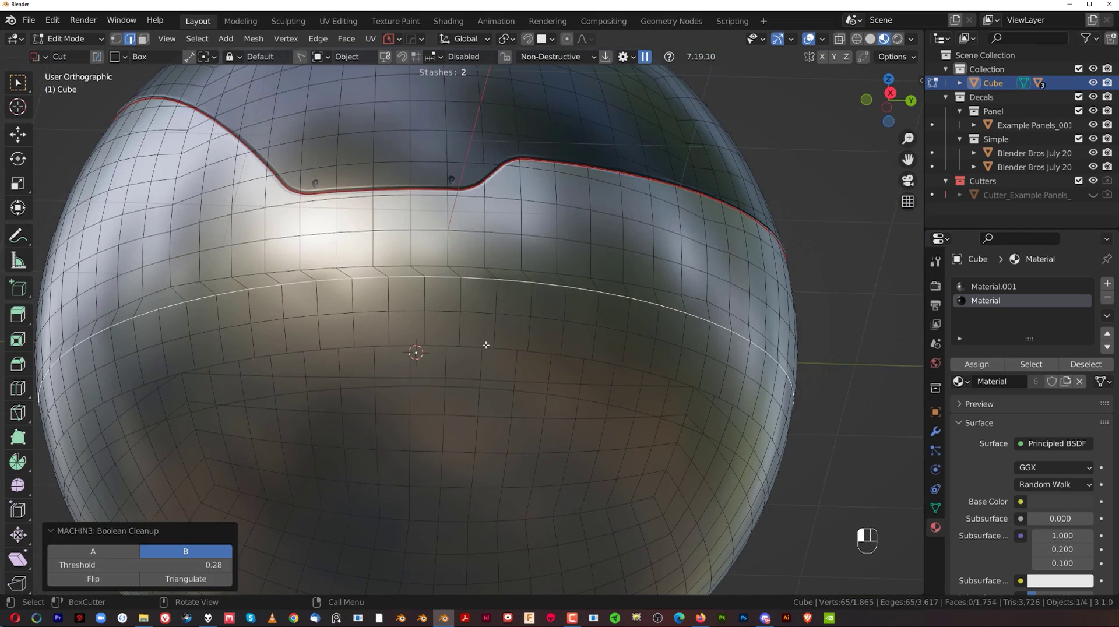
# - Select the band's lower boundary edge loop and merge its stray vertices with Boolean Cleanup
pyautogui.doubleClick(469, 342)
pyautogui.scroll(3, 485, 350)
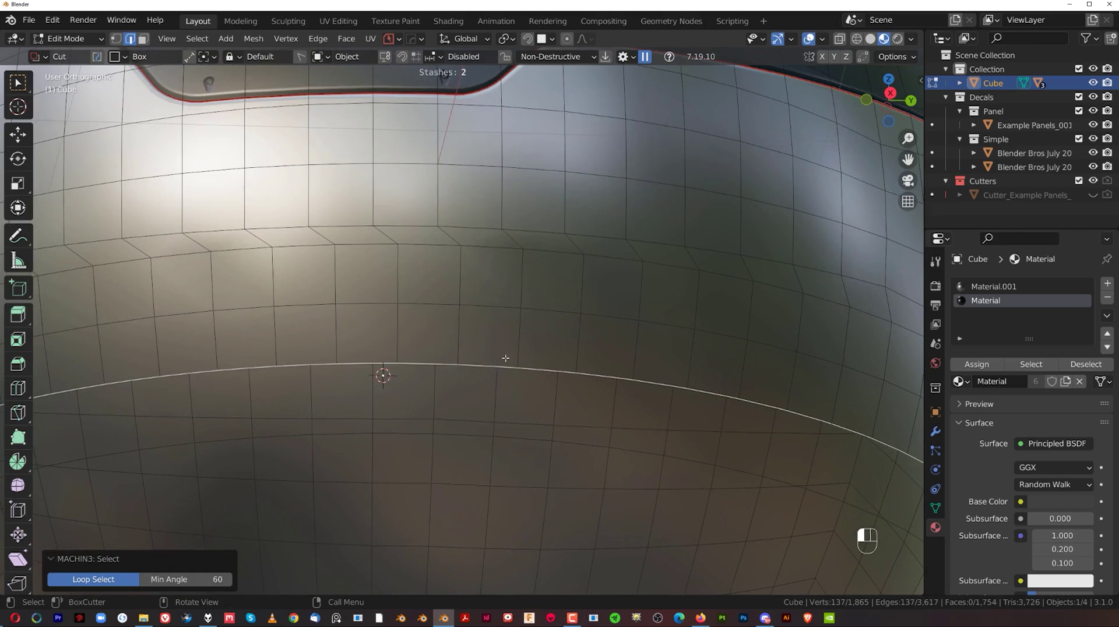
pyautogui.press('y')
pyautogui.click(505, 358)
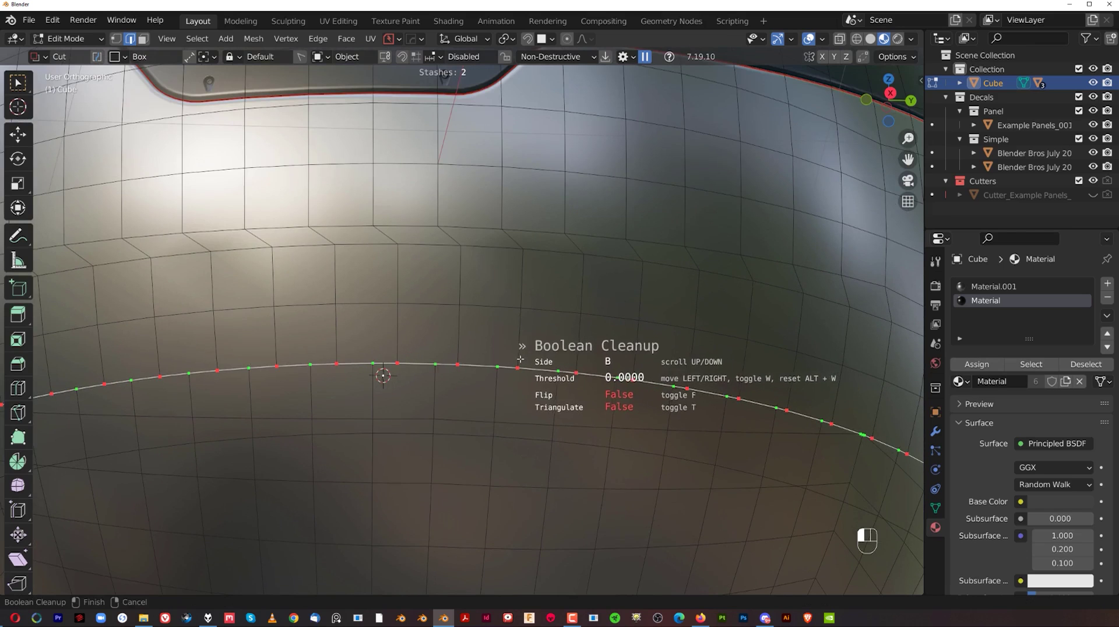
pyautogui.click(542, 350)
pyautogui.scroll(-4, 542, 338)
# - Select the sphere's whole mesh in Edit Mode and transfer normals to it with MESHmachine
pyautogui.press('Tab')
pyautogui.press('Tab')
pyautogui.scroll(3, 583, 338)
pyautogui.press('a')
pyautogui.press('y')
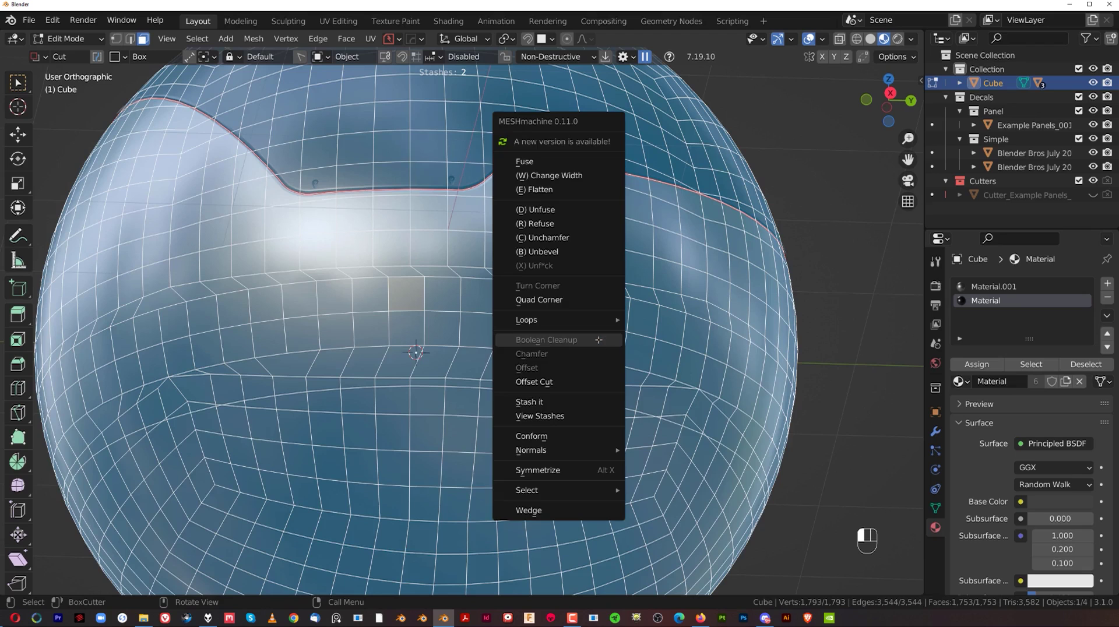
pyautogui.moveTo(625, 452)
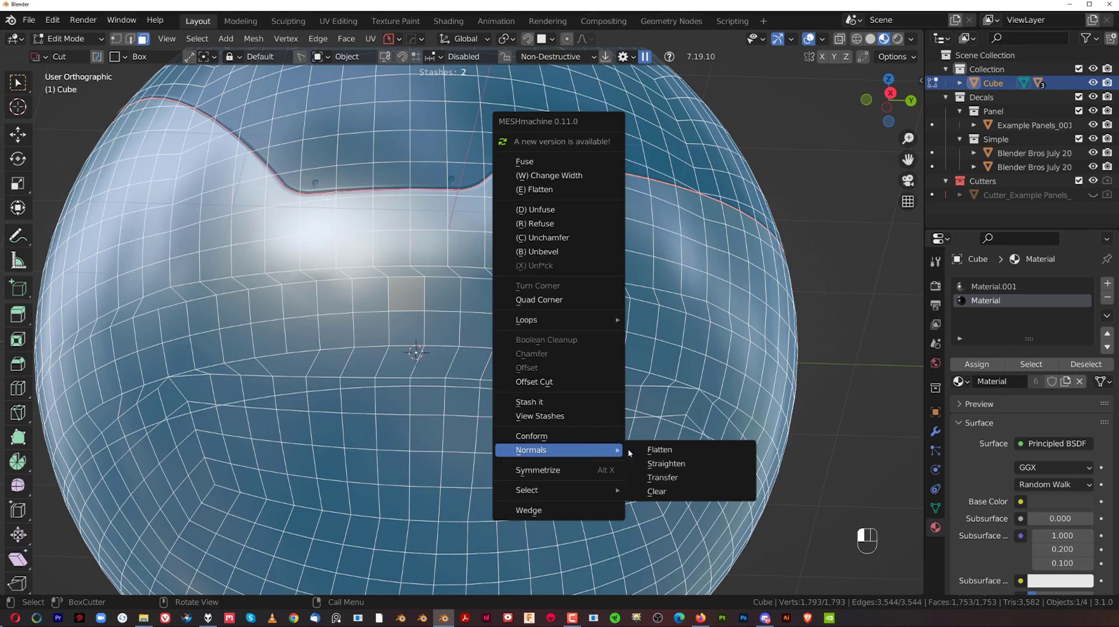
pyautogui.click(662, 476)
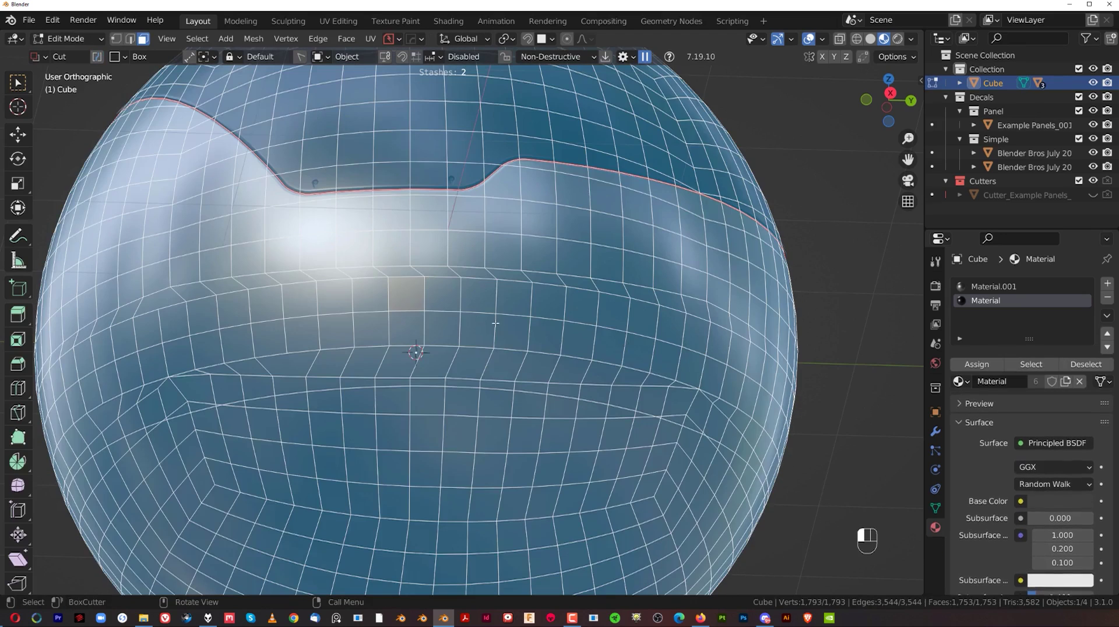
# - Select the faces all around the horizontal band and switch from BoxCutter to the selection tool
pyautogui.keyDown('alt'); pyautogui.click(464, 320); pyautogui.keyUp('alt')
pyautogui.press('d')
pyautogui.press('Escape')
pyautogui.hotkey('alt', 'w')
# - Unwrap the selected band to BB Trim 4 with DECALmachine, switch to the vent-grille trim and return to Object Mode
pyautogui.press('d')
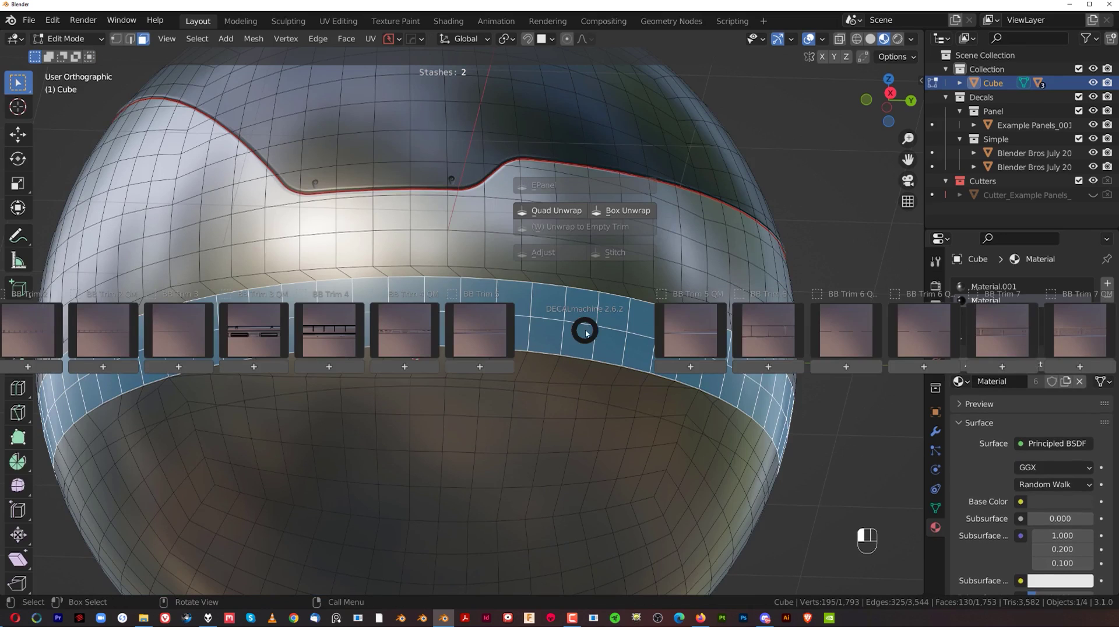
pyautogui.click(339, 338)
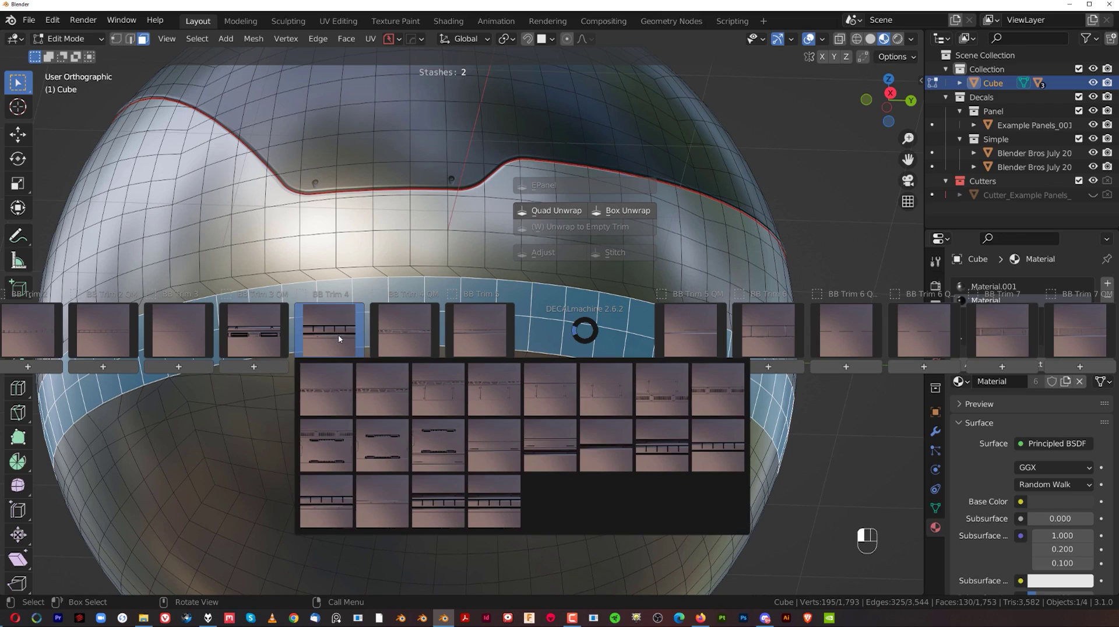
pyautogui.click(437, 496)
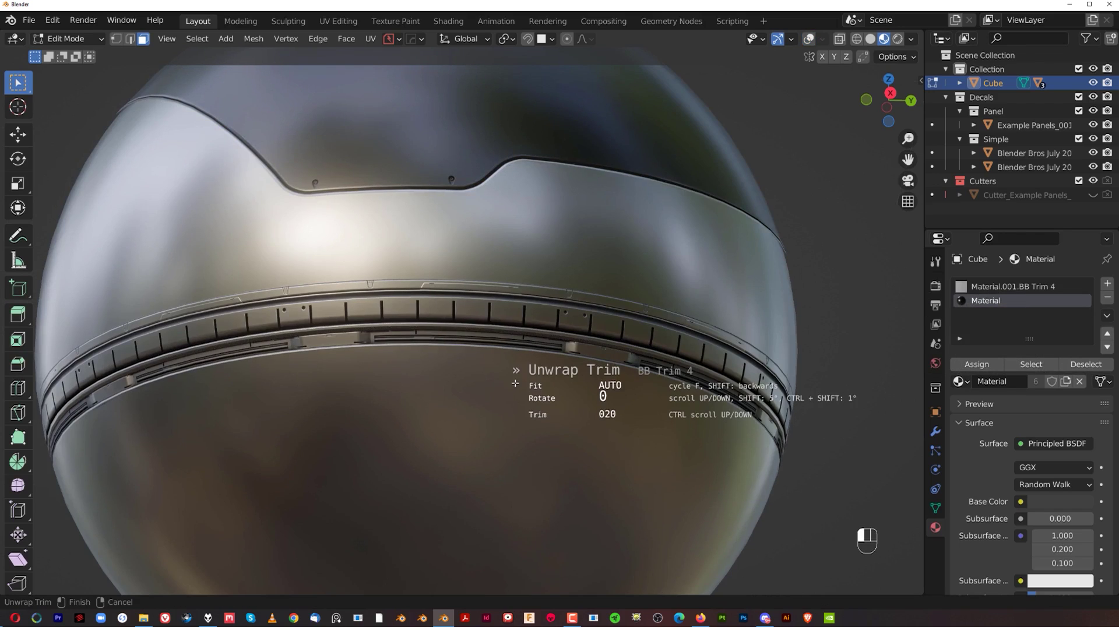
pyautogui.keyDown('ctrl'); pyautogui.scroll(-1, 515, 383); pyautogui.keyUp('ctrl')
pyautogui.click(515, 383)
pyautogui.press('Tab')
# - Examine the vent trim band and the panel line around the sphere in perspective view, from several angles and distances
pyautogui.scroll(-5, 477, 318)
pyautogui.moveTo(476, 318); pyautogui.dragTo(436, 366, button='middle')
pyautogui.scroll(4, 375, 371)
pyautogui.press('KP_5')
pyautogui.scroll(-2, 332, 389)
pyautogui.keyDown('shift'); pyautogui.moveTo(324, 392); pyautogui.dragTo(417, 312, button='middle'); pyautogui.keyUp('shift')
pyautogui.scroll(2, 360, 346)
pyautogui.keyDown('shift'); pyautogui.moveTo(430, 311); pyautogui.dragTo(460, 363, button='middle'); pyautogui.keyUp('shift')
pyautogui.scroll(2, 413, 391)
pyautogui.scroll(-3, 399, 350)
pyautogui.scroll(3, 450, 369)
pyautogui.scroll(2, 387, 327)
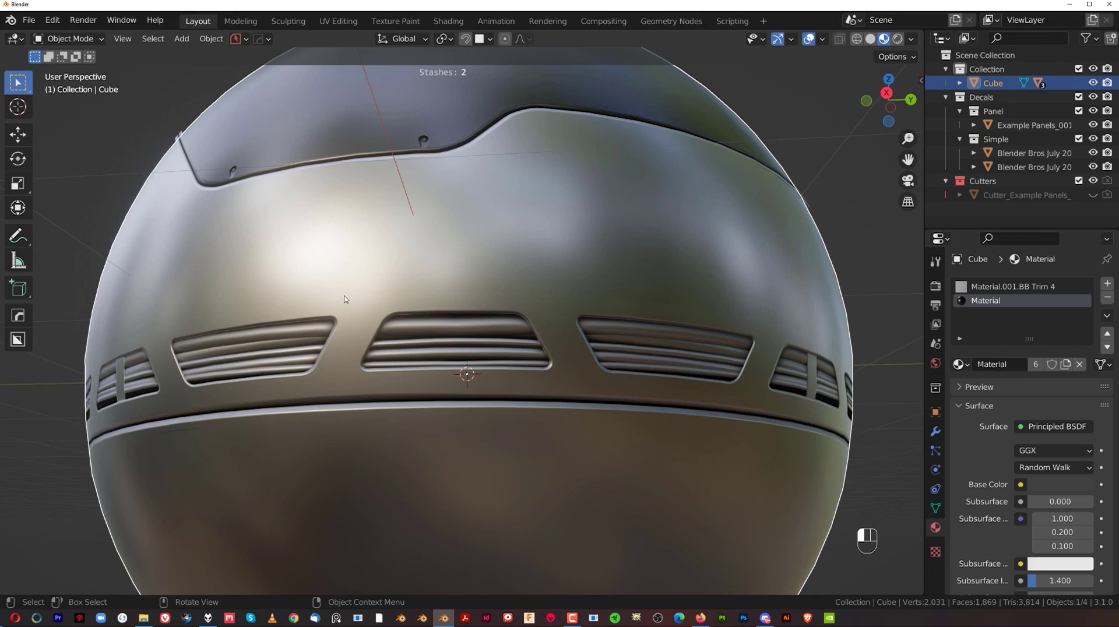
pyautogui.scroll(-5, 303, 286)
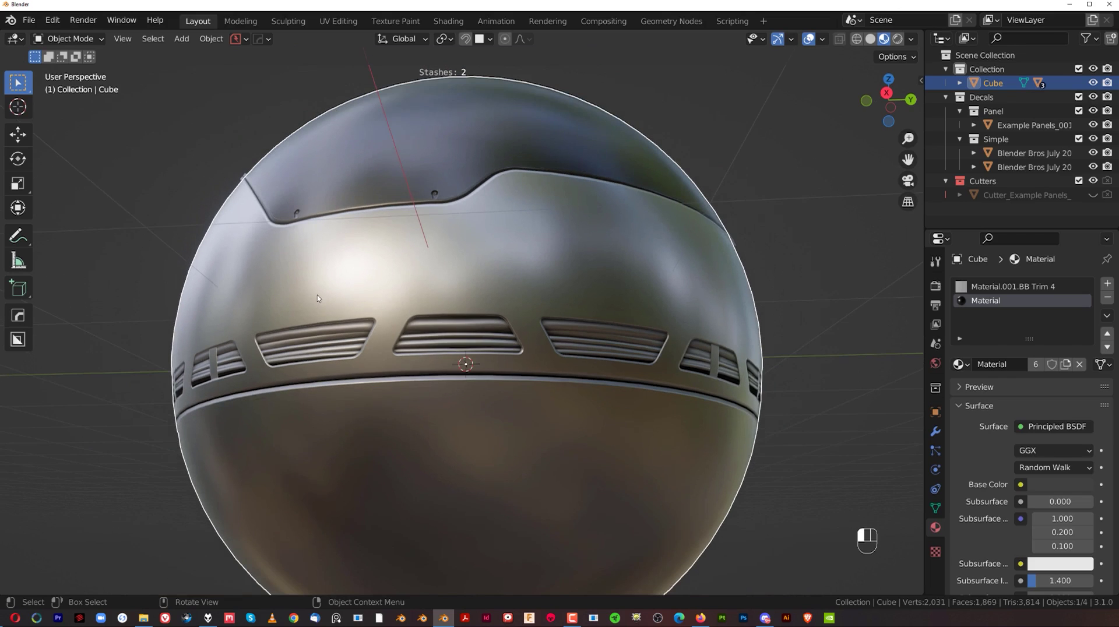
pyautogui.moveTo(399, 261); pyautogui.dragTo(502, 293, button='middle')
pyautogui.scroll(4, 460, 274)
pyautogui.scroll(-1, 503, 294)
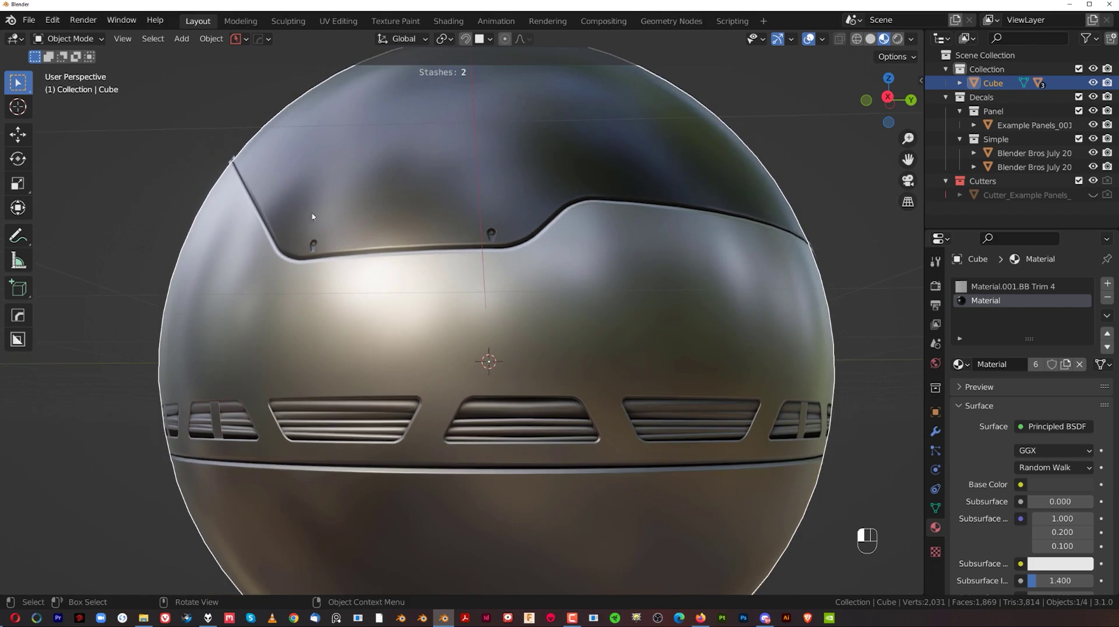
pyautogui.scroll(5, 374, 290)
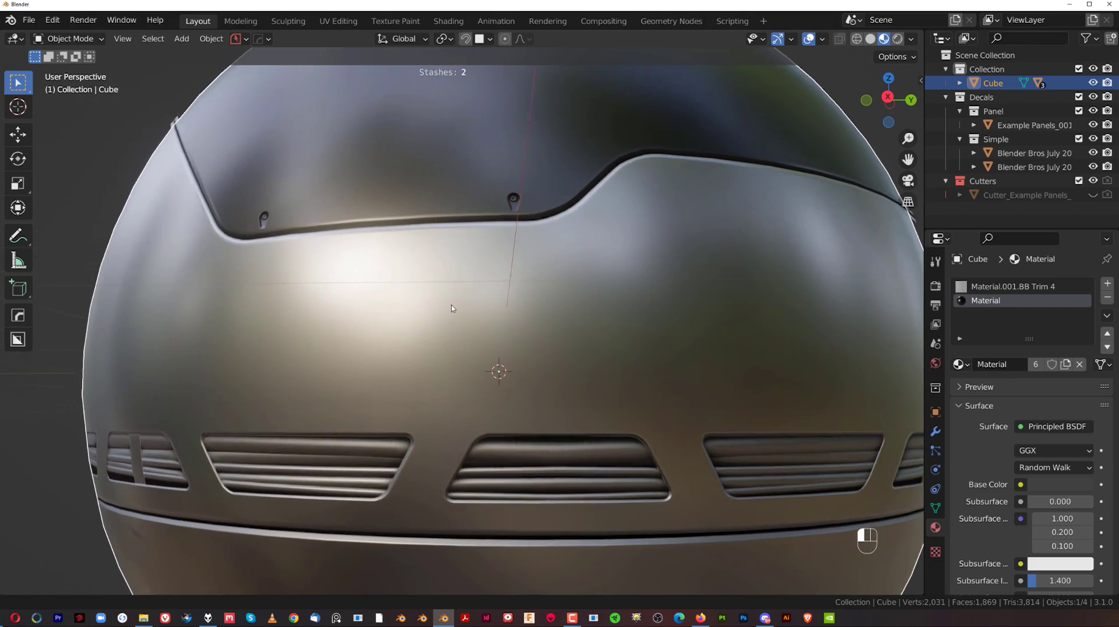
pyautogui.scroll(-1, 467, 301)
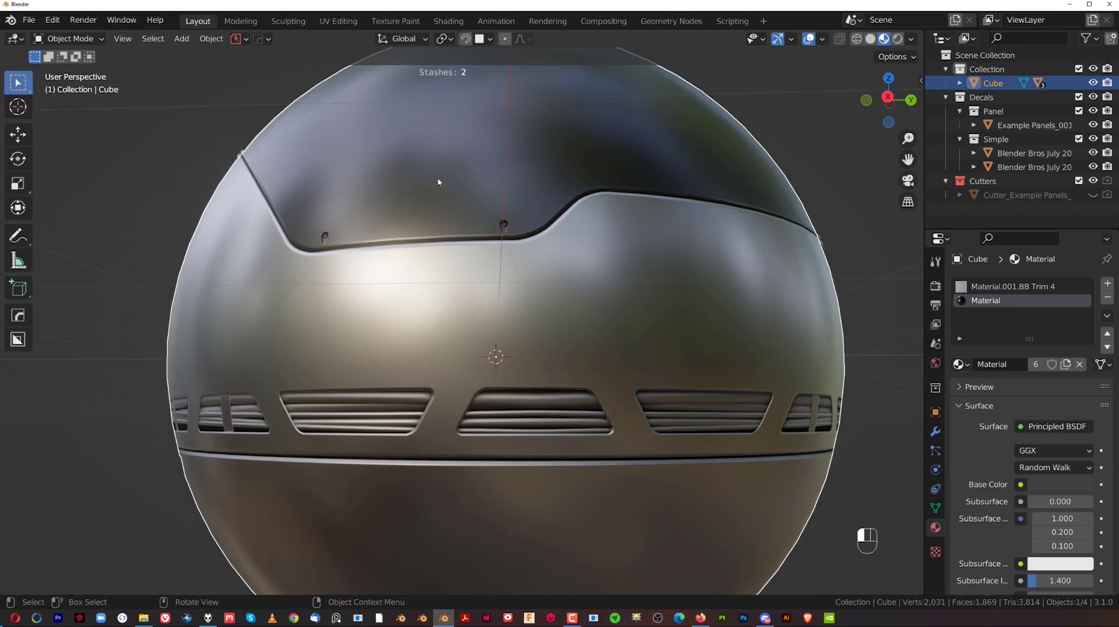
# - Select the two simple decals above the panel line in turn, then reselect the sphere
pyautogui.click(503, 224)
pyautogui.click(321, 235)
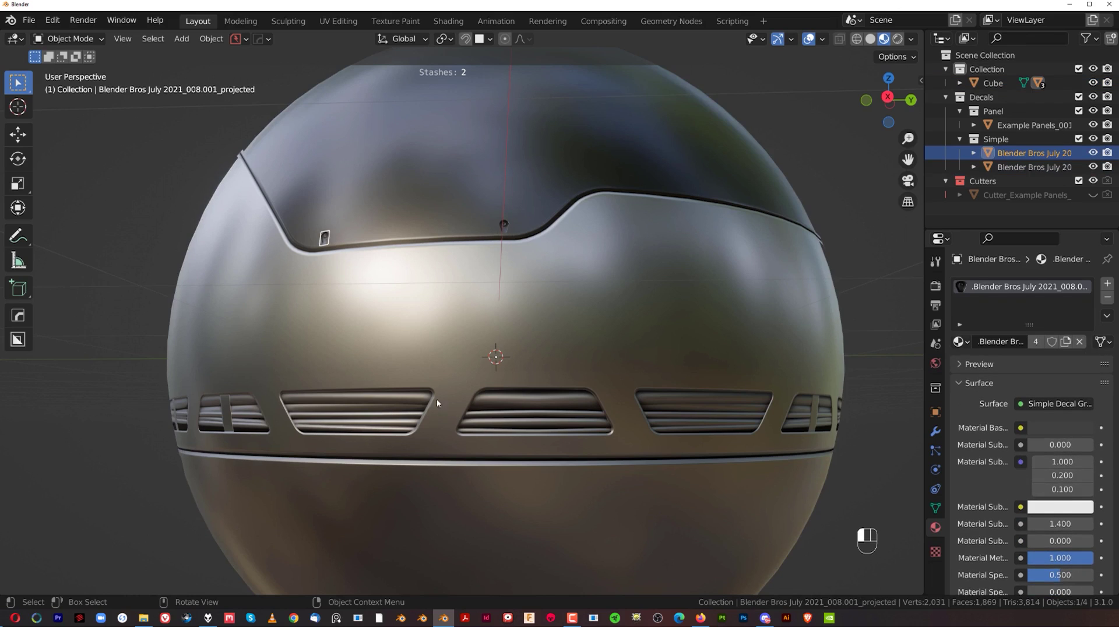
pyautogui.moveTo(472, 447); pyautogui.dragTo(390, 405, button='middle')
pyautogui.click(391, 405)
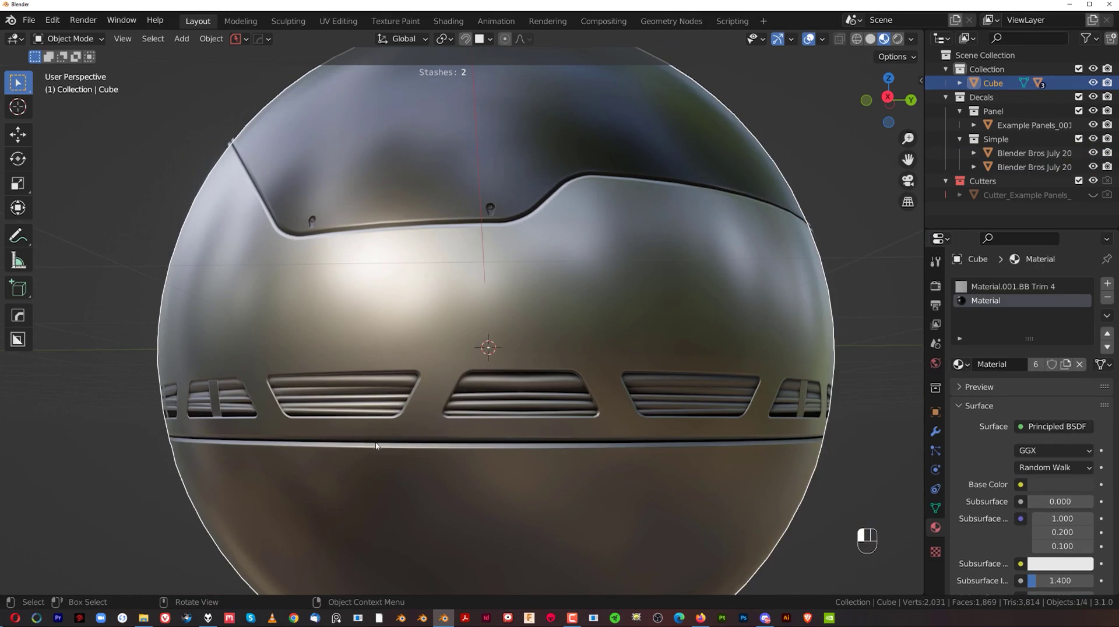
# - Add a loop cut around the vent band in Edit Mode and slide it close to the band's upper edge
pyautogui.scroll(1, 404, 442)
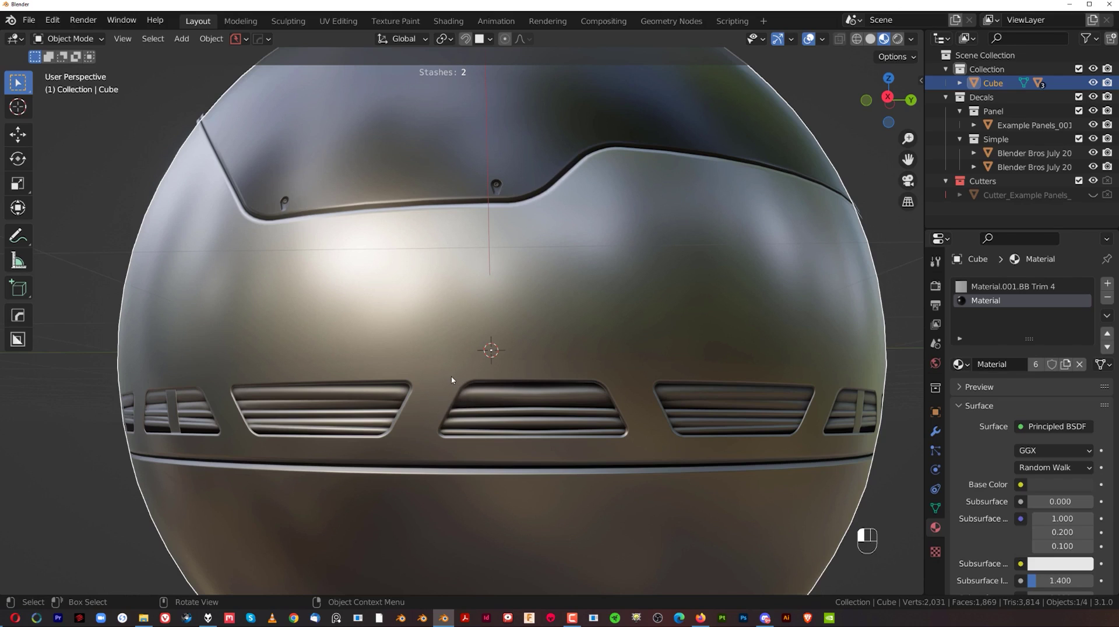
pyautogui.scroll(2, 451, 375)
pyautogui.press('Tab')
pyautogui.hotkey('ctrl', 'r')
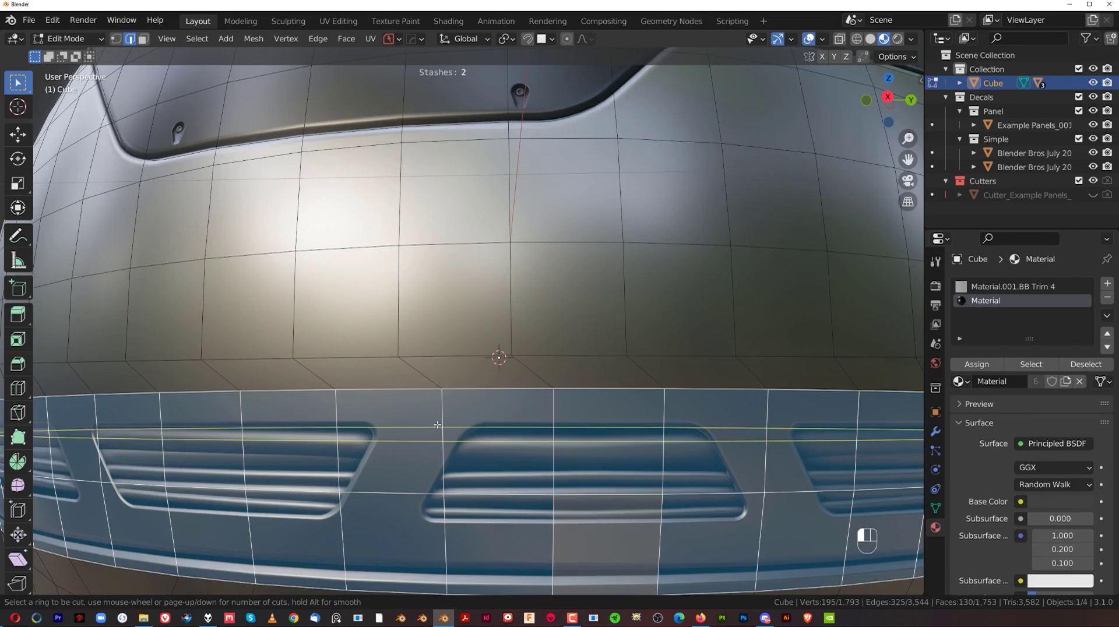
pyautogui.click(437, 424)
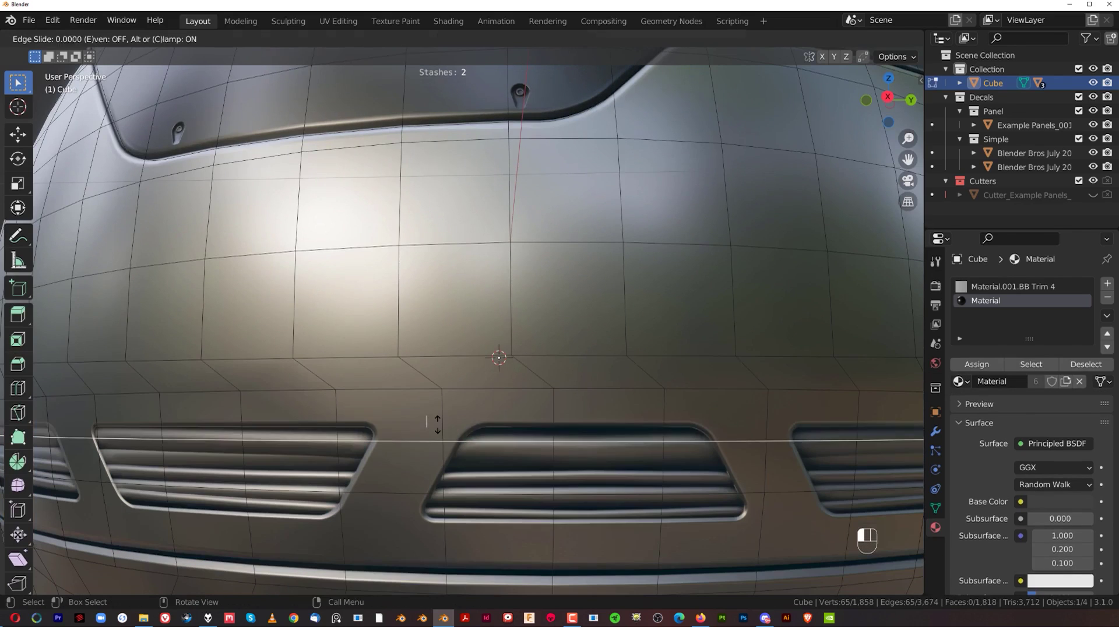
pyautogui.click(435, 385)
pyautogui.scroll(-4, 443, 390)
# - Select all of the sphere's faces, including the new loop, and transfer their normals again with MESHmachine
pyautogui.press('a')
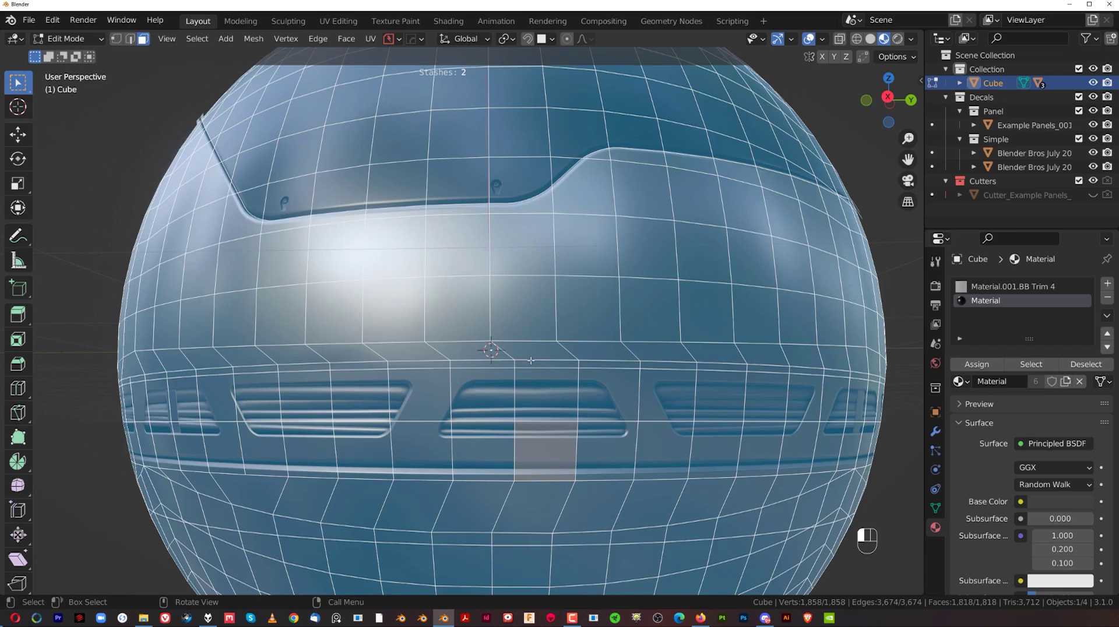
pyautogui.press('y')
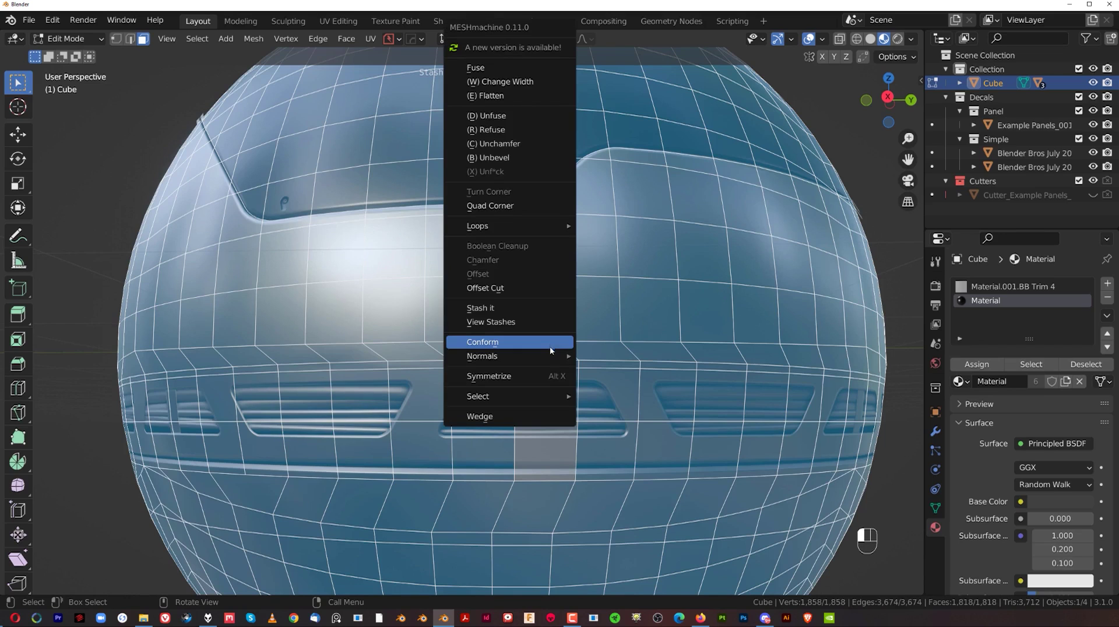
pyautogui.moveTo(559, 356)
pyautogui.click(617, 396)
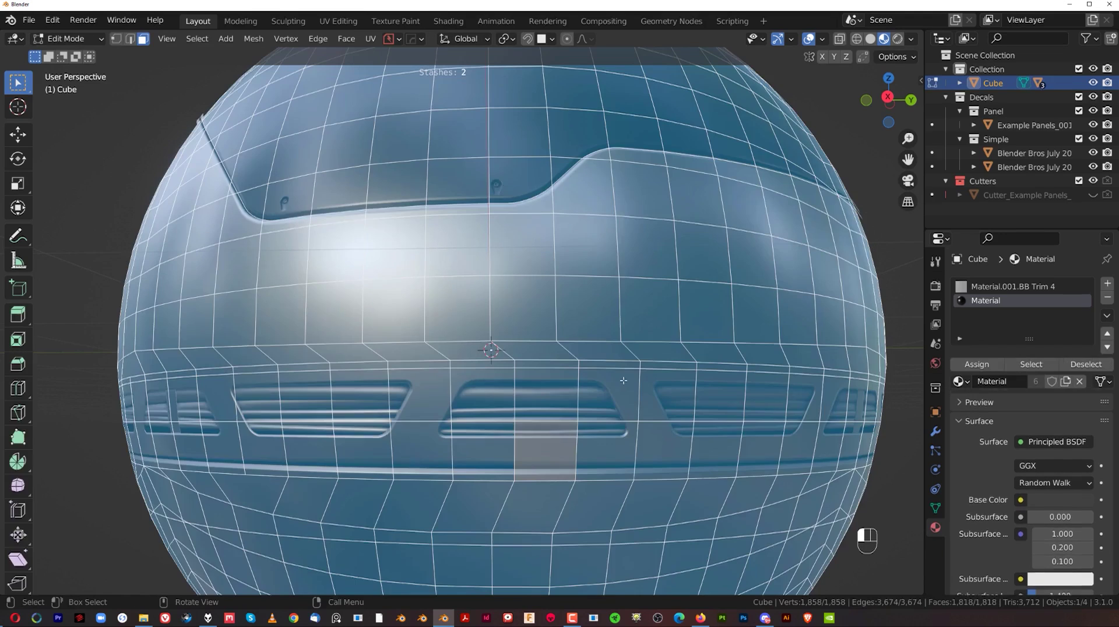
# - Select only the thin horizontal face loop directly above the vent openings
pyautogui.keyDown('alt'); pyautogui.click(519, 362); pyautogui.keyUp('alt')
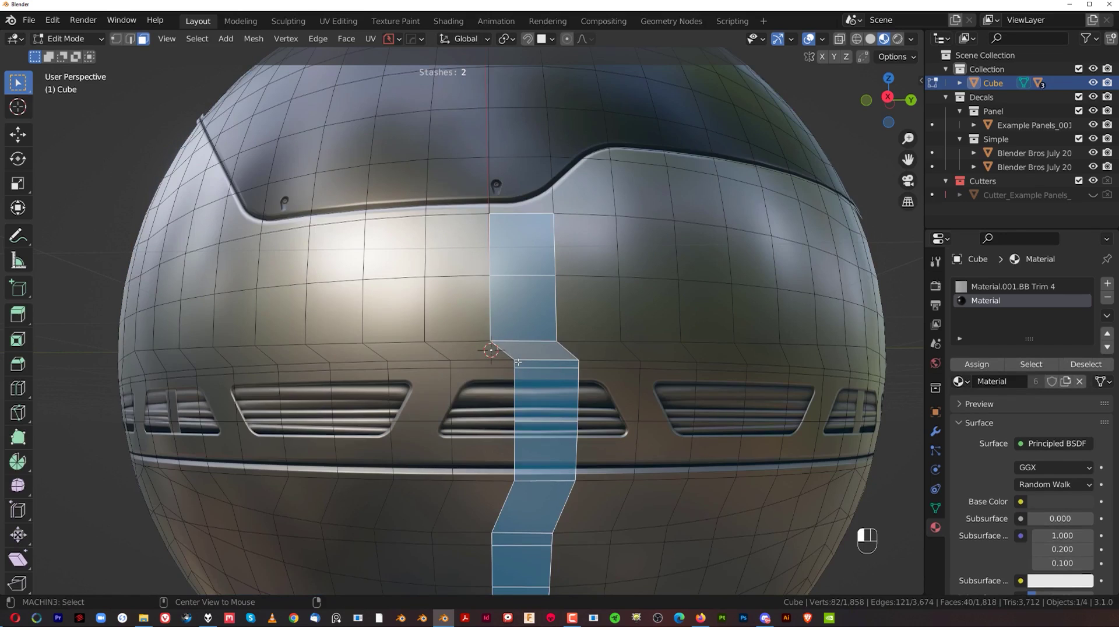
pyautogui.keyDown('alt'); pyautogui.click(515, 362); pyautogui.keyUp('alt')
pyautogui.keyDown('alt'); pyautogui.click(517, 366); pyautogui.keyUp('alt')
pyautogui.keyDown('alt'); pyautogui.click(515, 364); pyautogui.keyUp('alt')
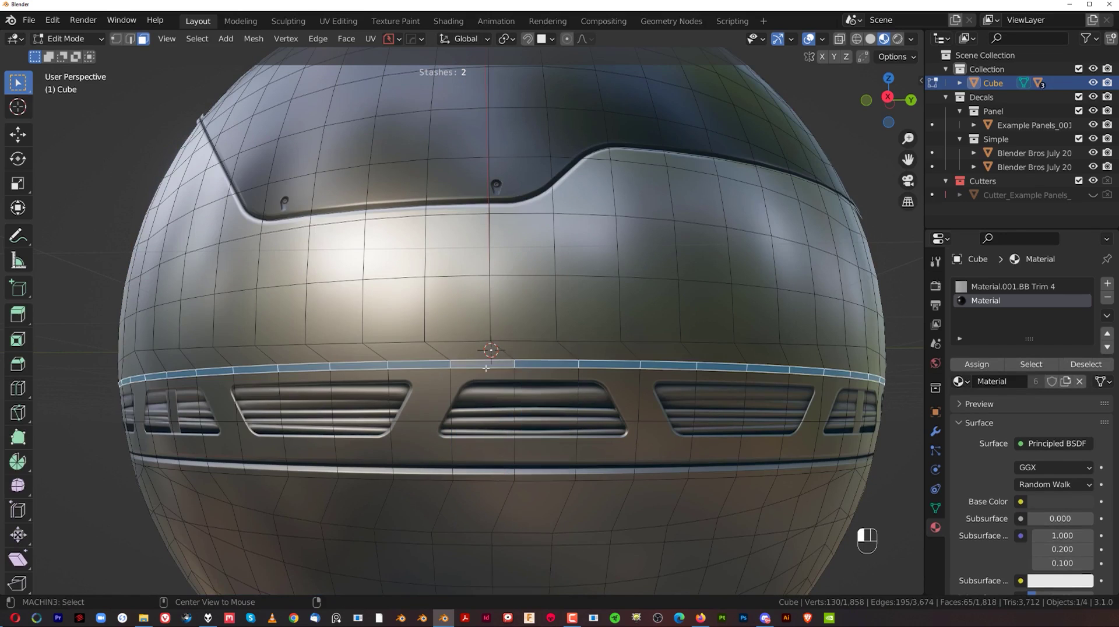
pyautogui.scroll(1, 495, 359)
# - Unwrap the thin face loop to a slotted BB Trim 6 trim with DECALmachine and inspect it in Object Mode
pyautogui.press('d')
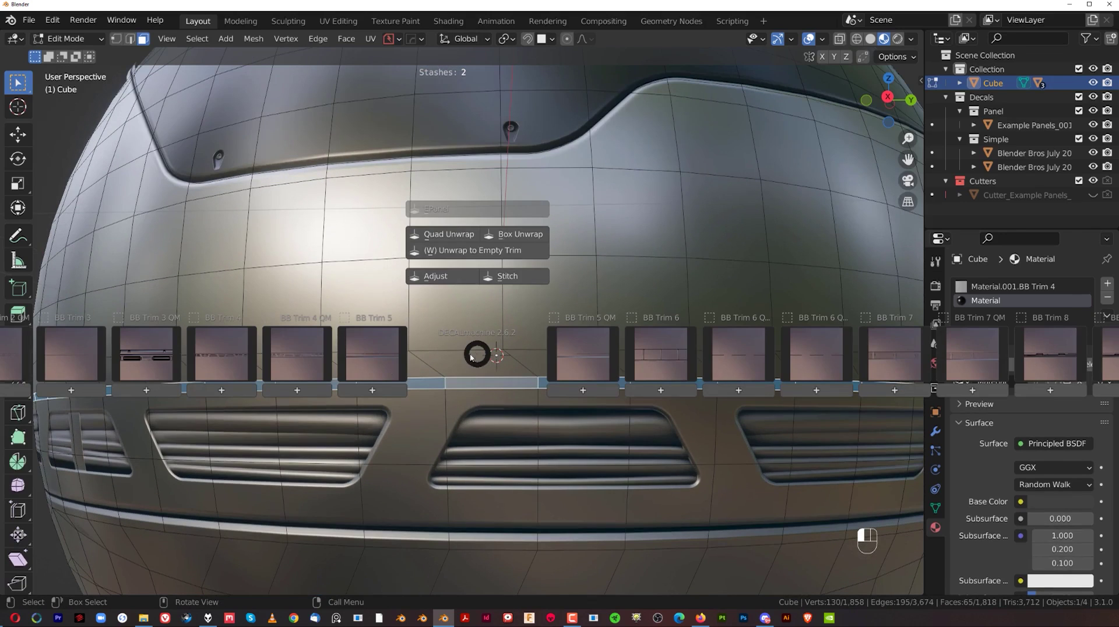
pyautogui.click(219, 358)
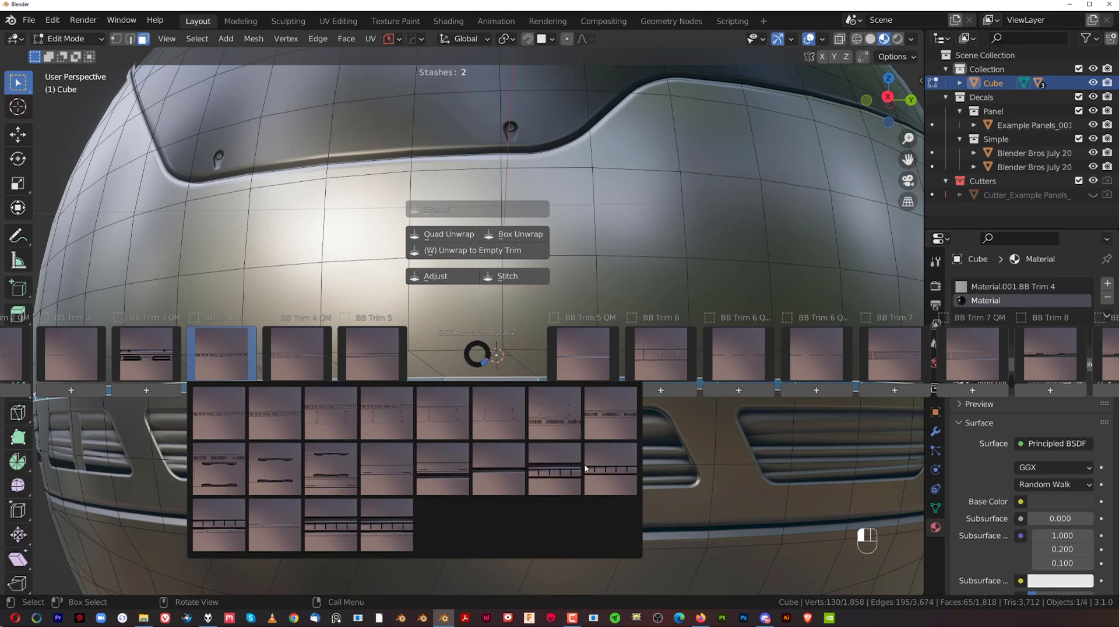
pyautogui.click(671, 357)
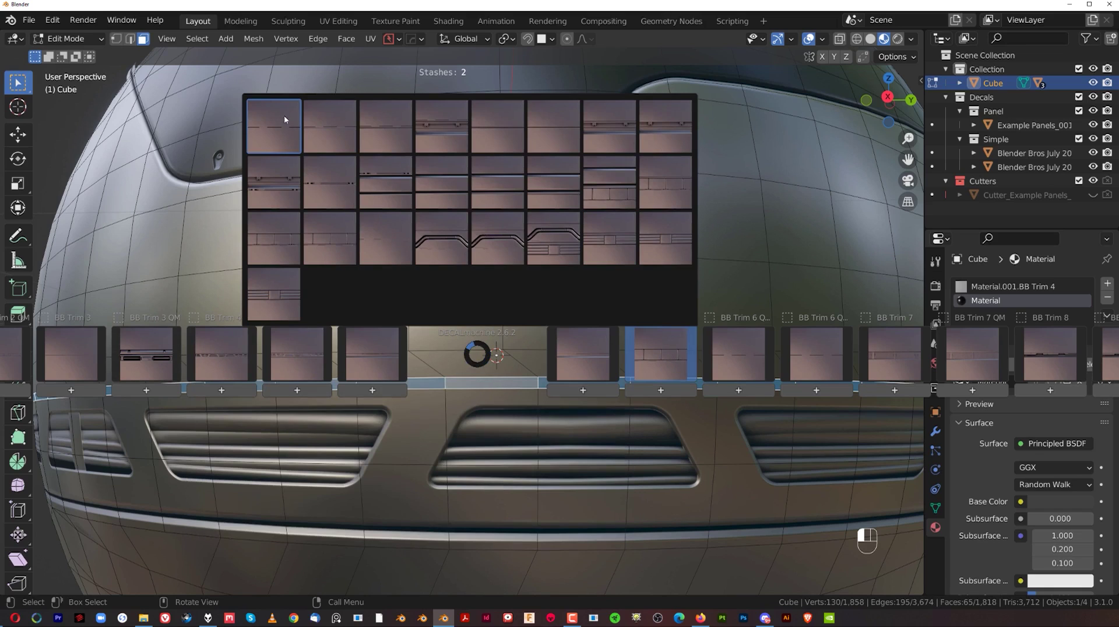
pyautogui.click(533, 358)
pyautogui.scroll(-4, 533, 358)
pyautogui.press('Tab')
pyautogui.scroll(-2, 612, 322)
pyautogui.moveTo(612, 322); pyautogui.dragTo(567, 319, button='middle')
pyautogui.scroll(3, 480, 349)
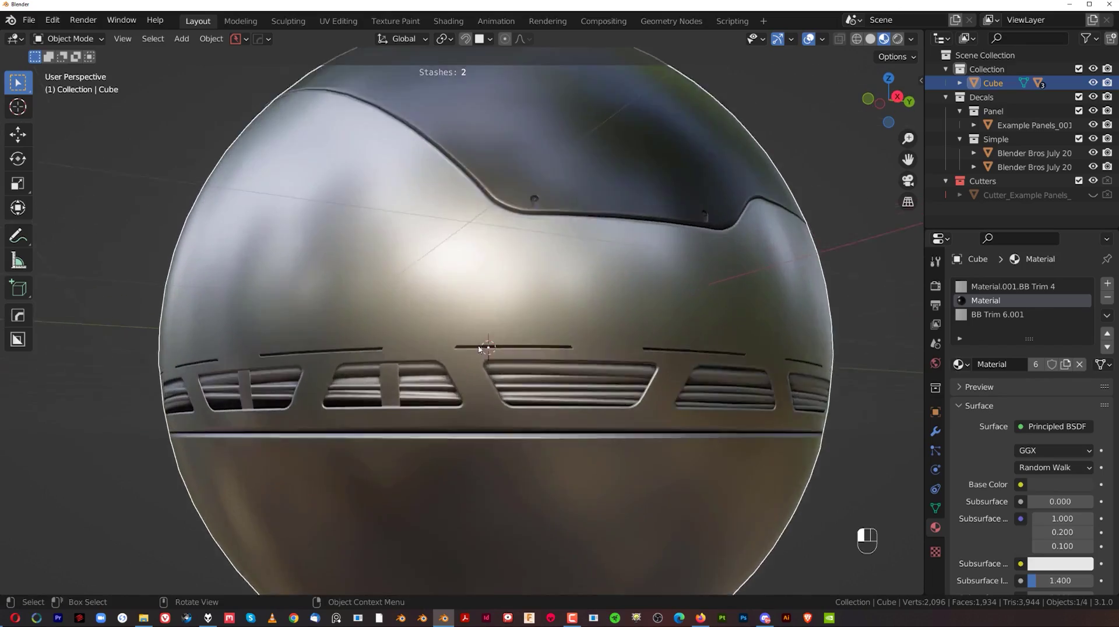
pyautogui.scroll(-4, 481, 348)
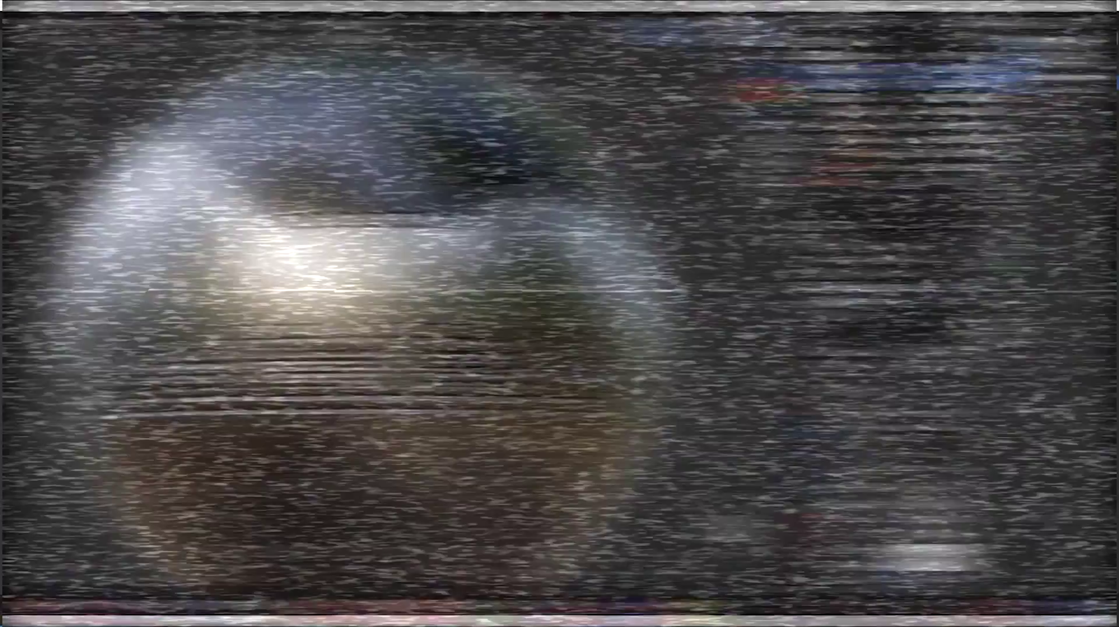